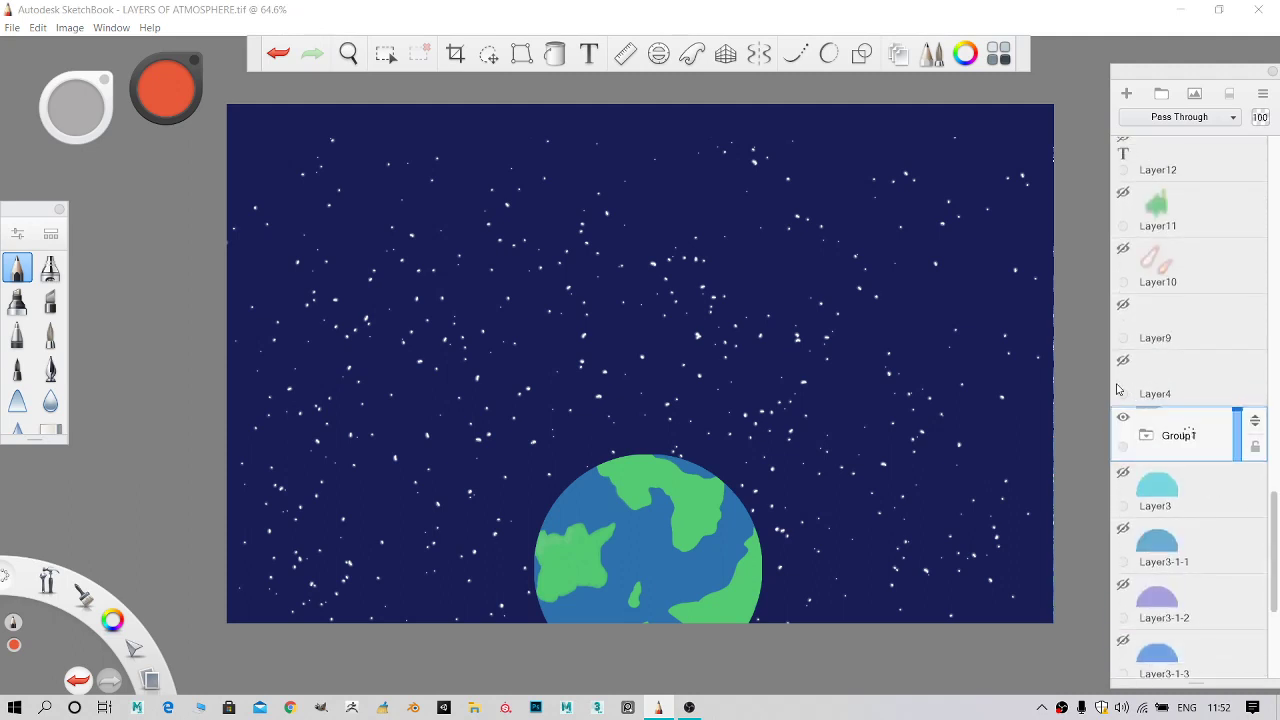
# Hide Group1, the Earth artwork, leaving only the starry background displayed on the canvas.
pyautogui.click(1122, 418)
pyautogui.scroll(-2, 585, 345)
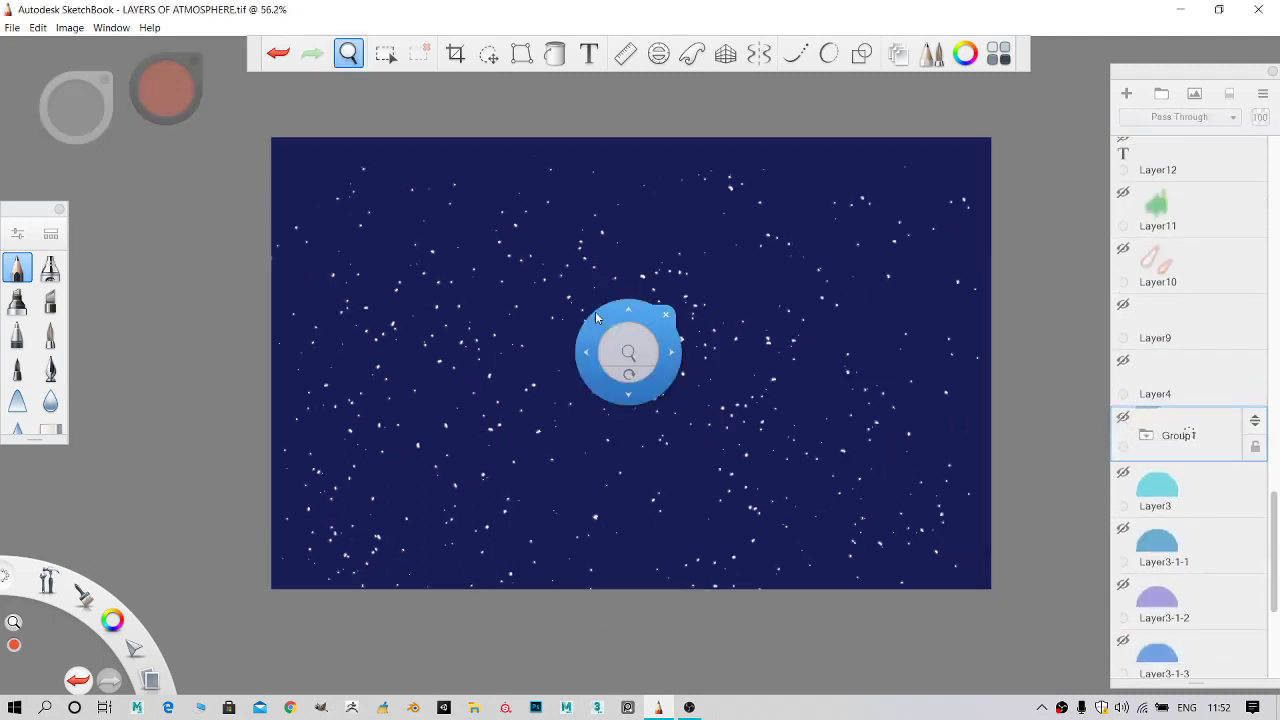
pyautogui.press('space')
pyautogui.moveTo(575, 365); pyautogui.dragTo(571, 391)
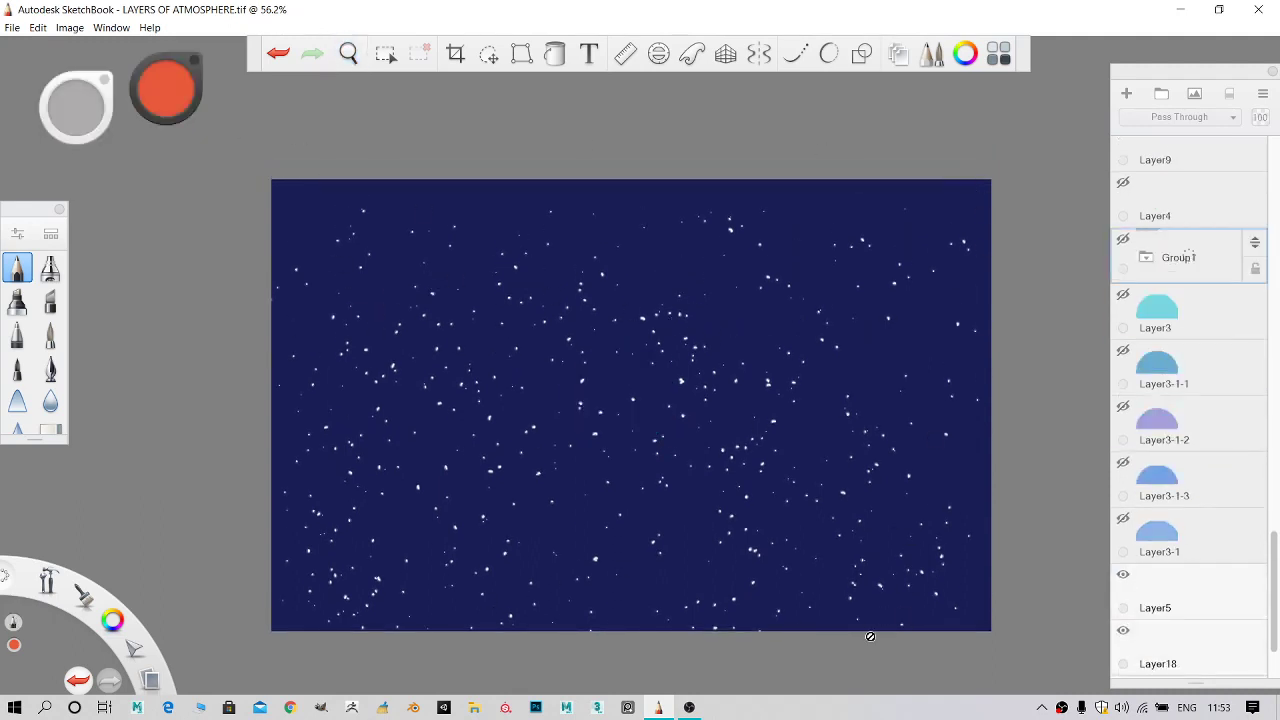
# Start saving the file under a new name and create a folder called Animation asset inside the Layers of atmosphere' folder.
pyautogui.click(12, 27)
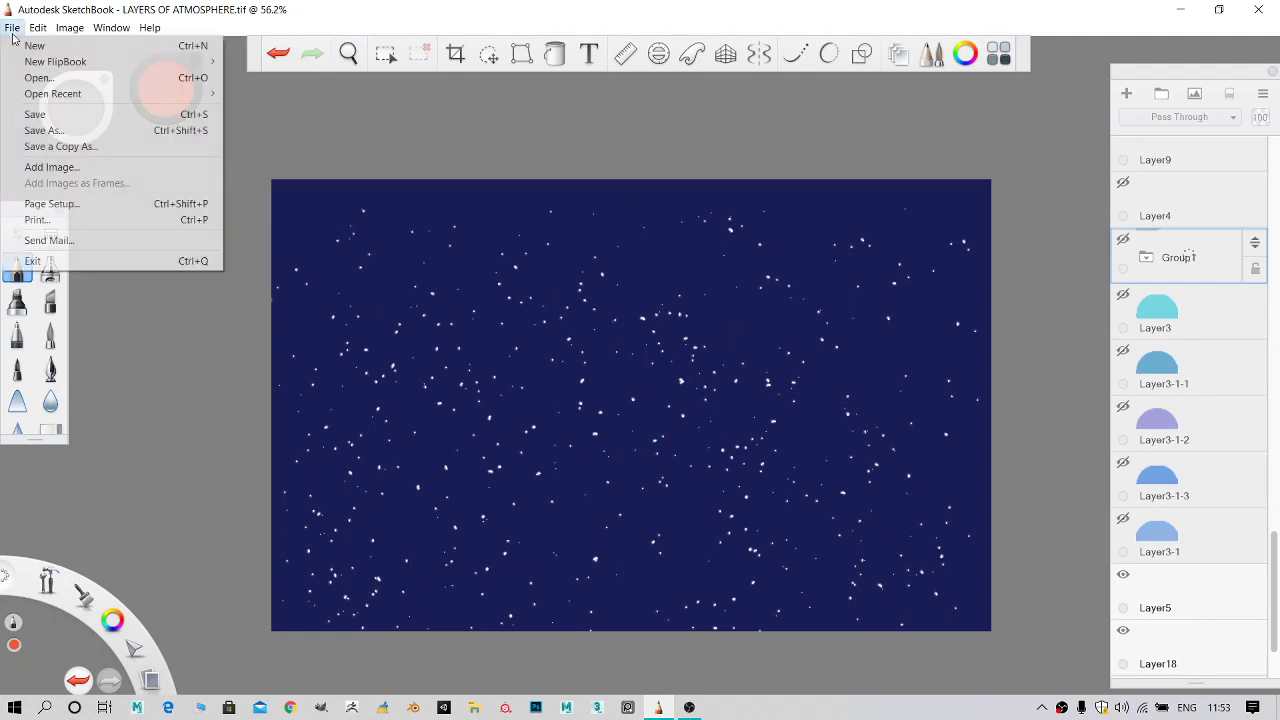
pyautogui.click(58, 130)
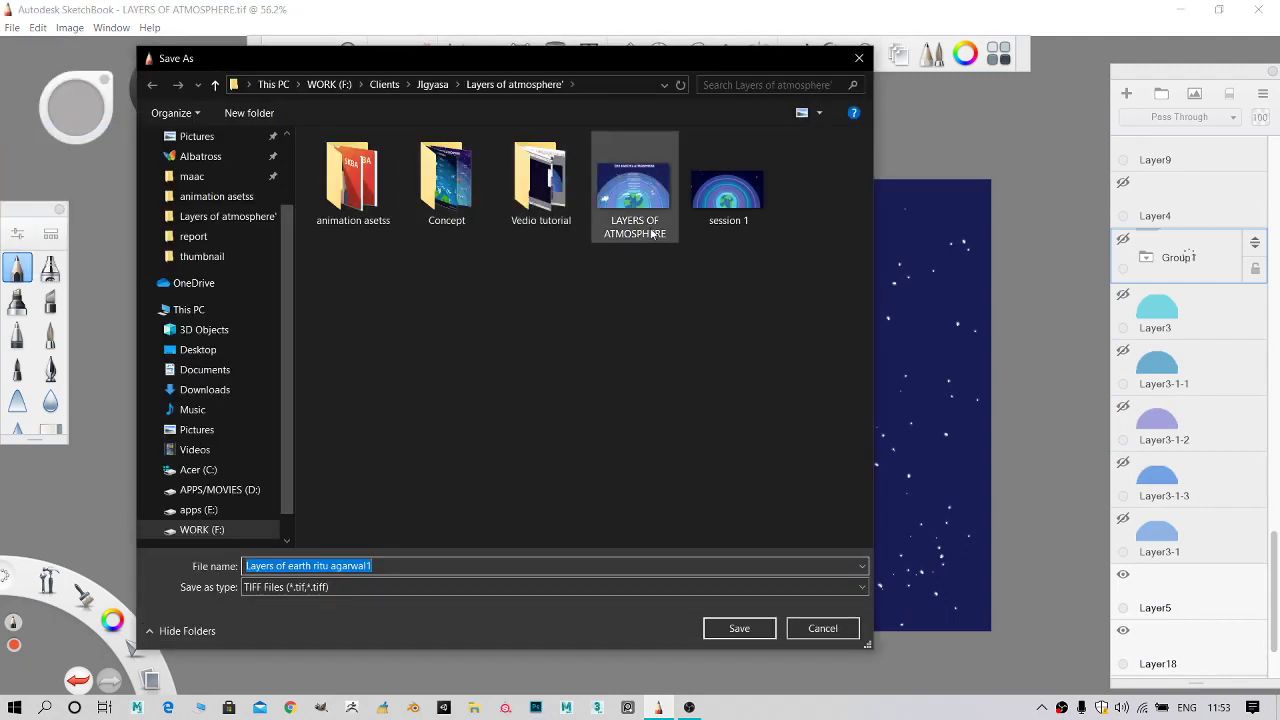
pyautogui.click(532, 200)
pyautogui.click(463, 288)
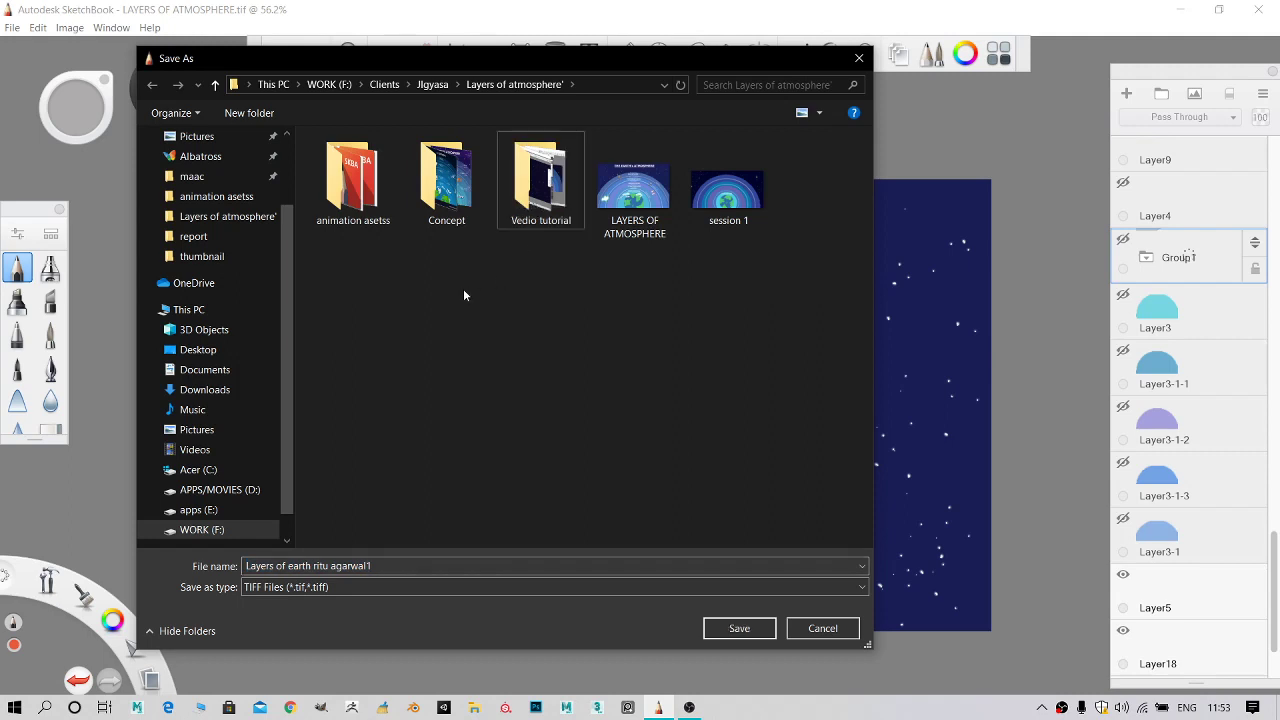
pyautogui.rightClick(447, 517)
pyautogui.moveTo(380, 481)
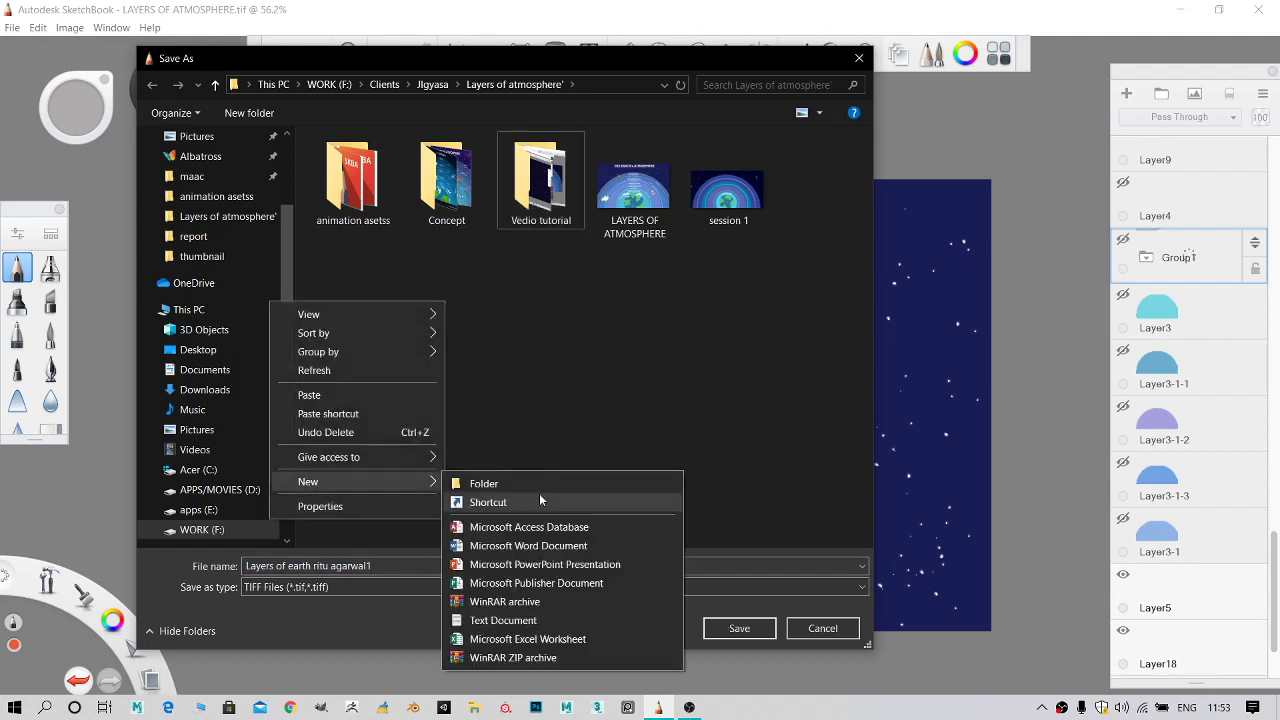
pyautogui.click(538, 488)
pyautogui.write('A')
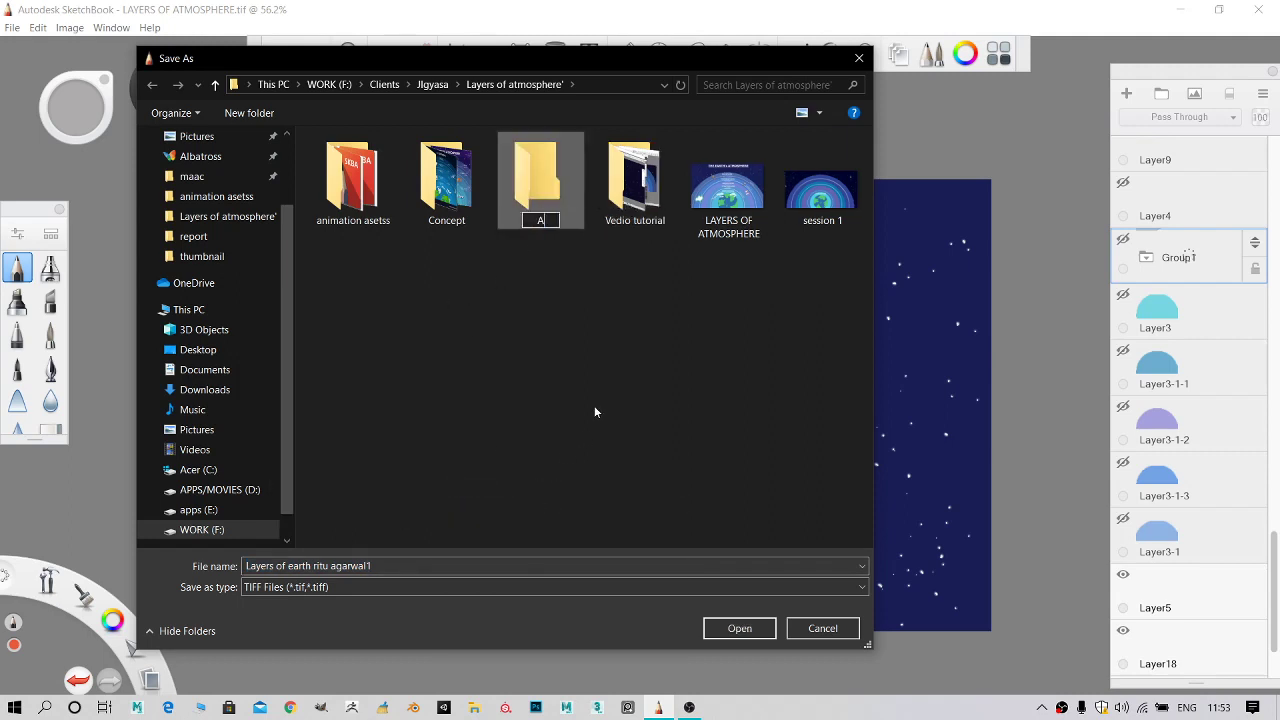
pyautogui.write('nimatio')
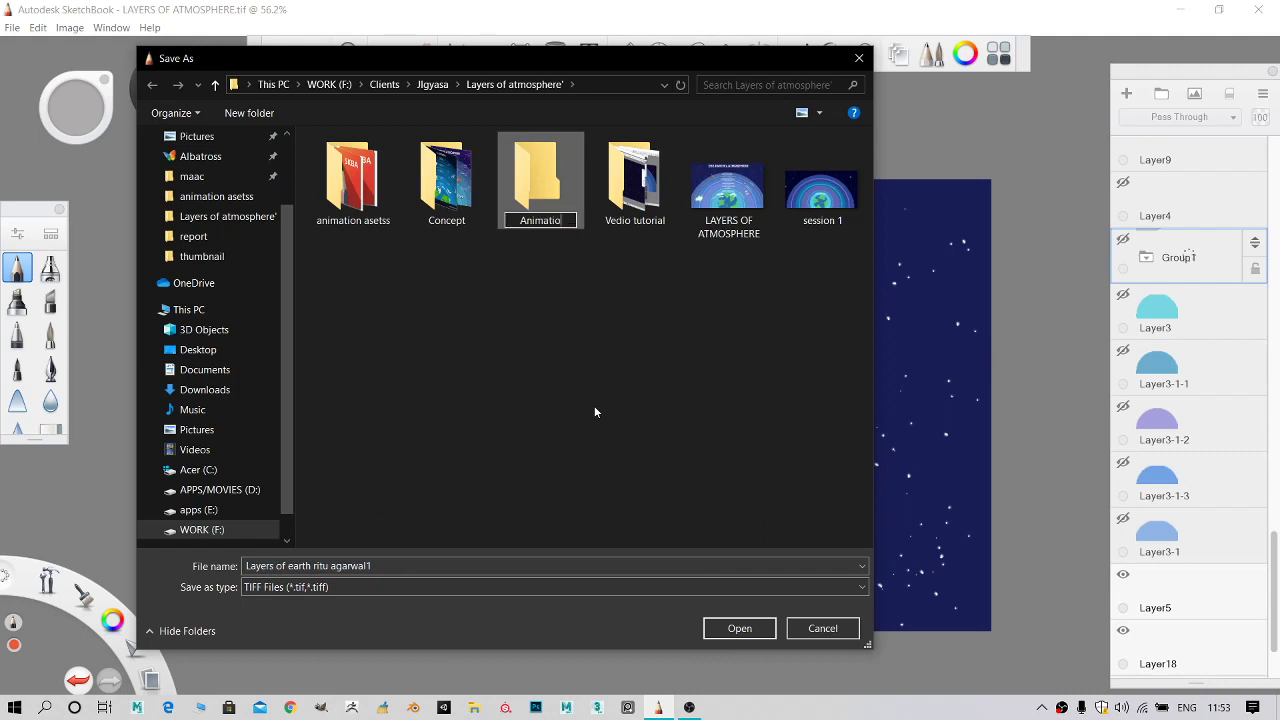
pyautogui.write('n asset')
pyautogui.press('Return')
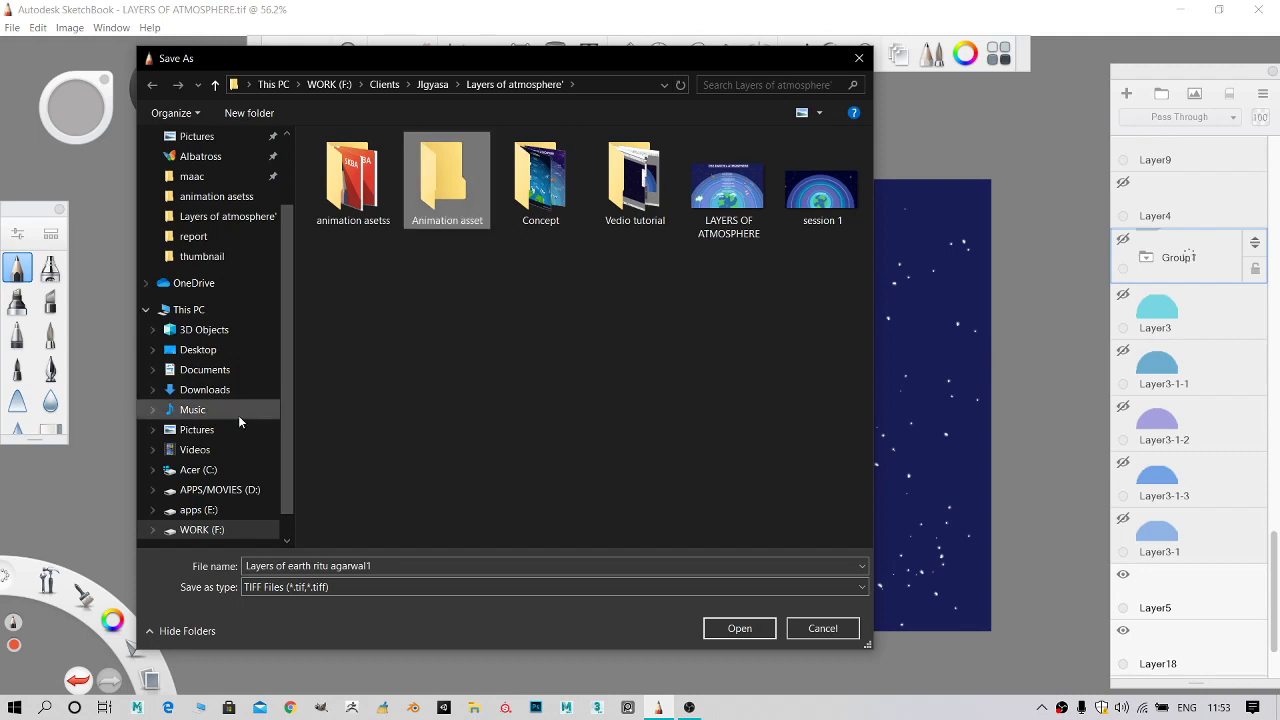
# Save the image as Background in PNG format inside the Animation asset folder, accepting the merging of layers.
pyautogui.click(762, 628)
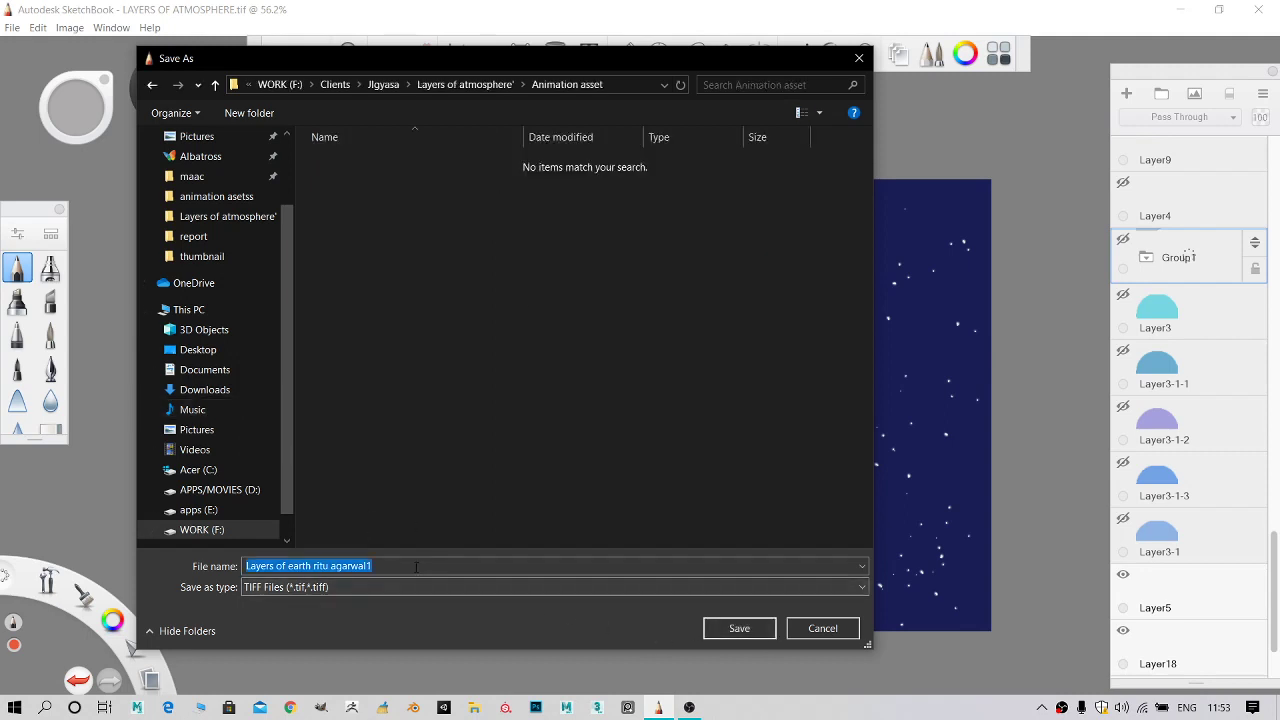
pyautogui.write('Background')
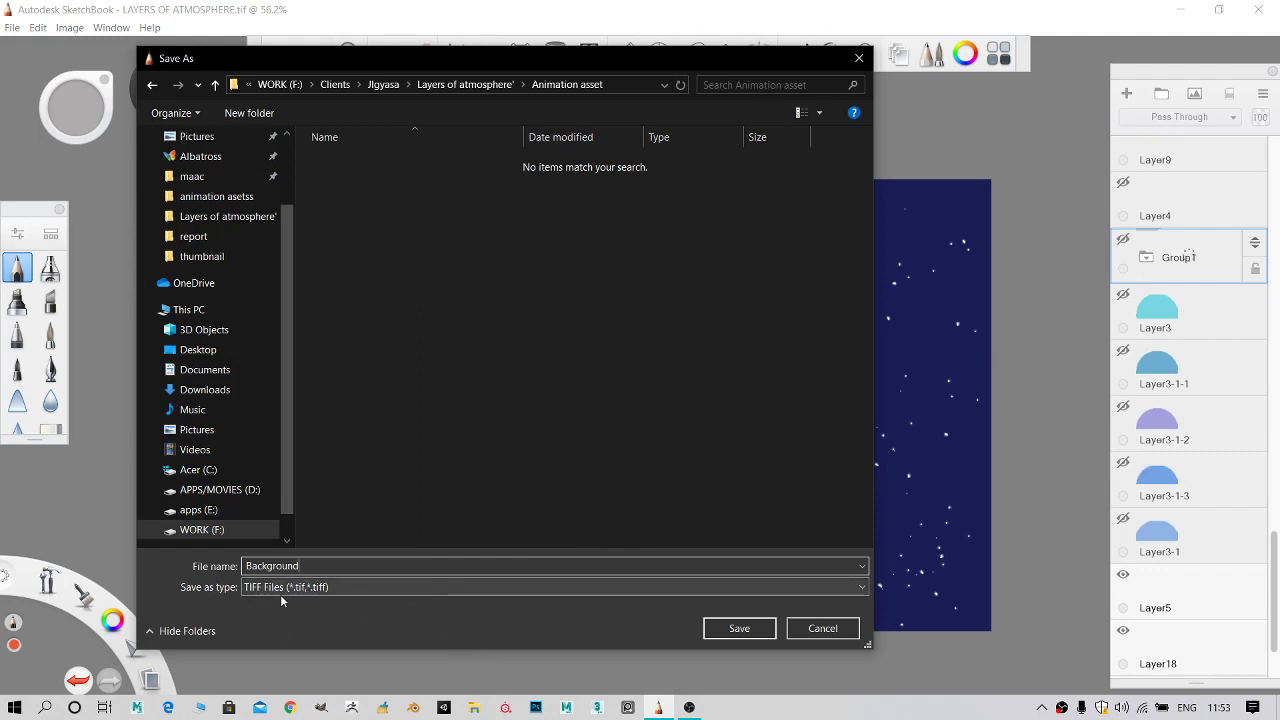
pyautogui.click(334, 589)
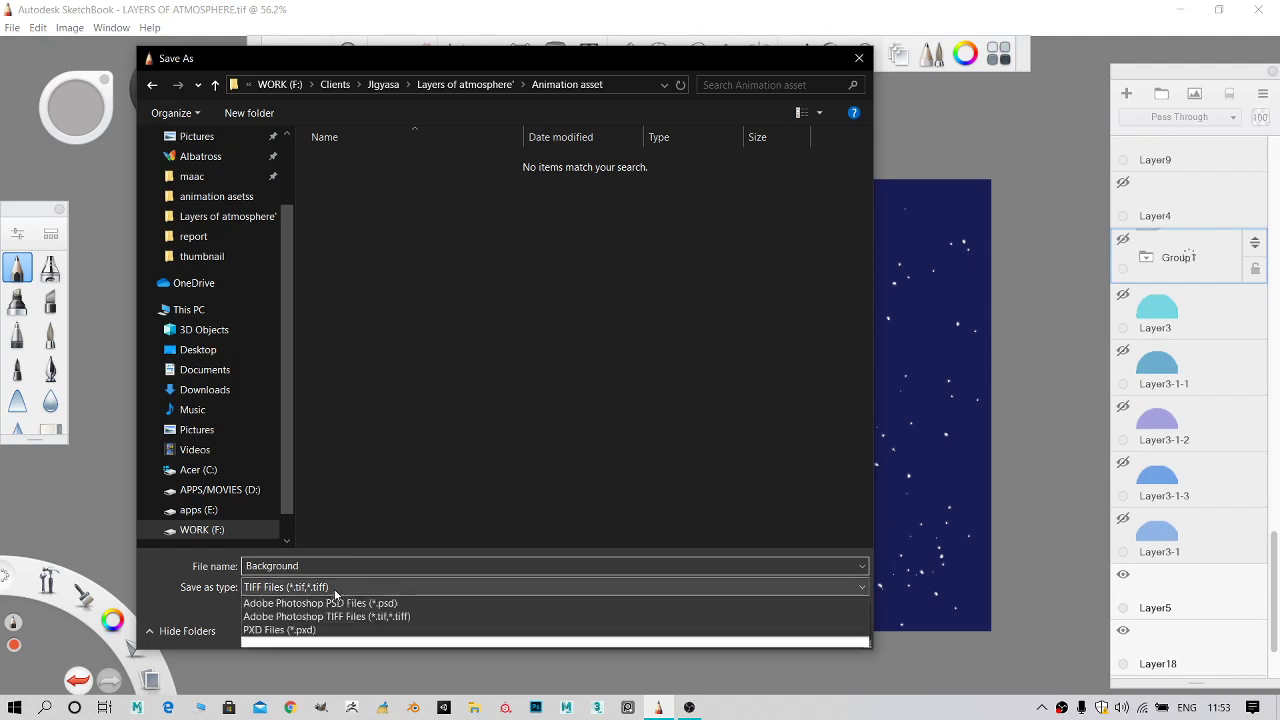
pyautogui.click(318, 657)
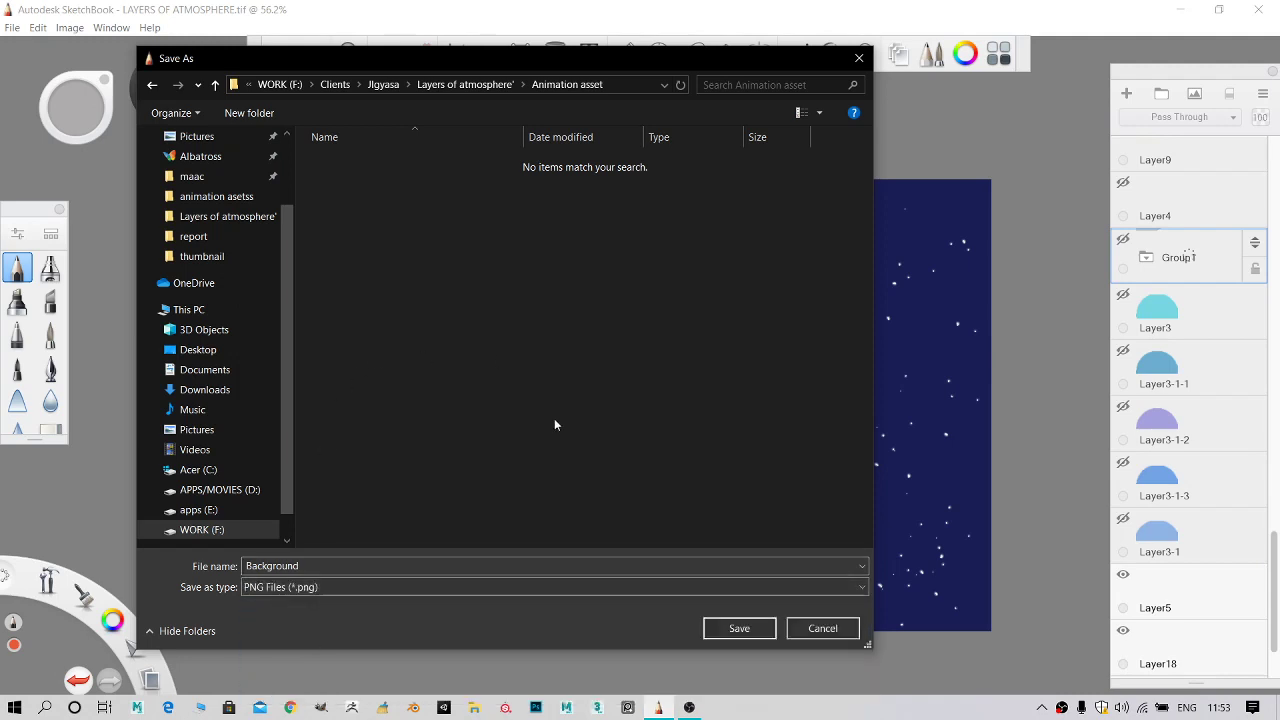
pyautogui.click(752, 630)
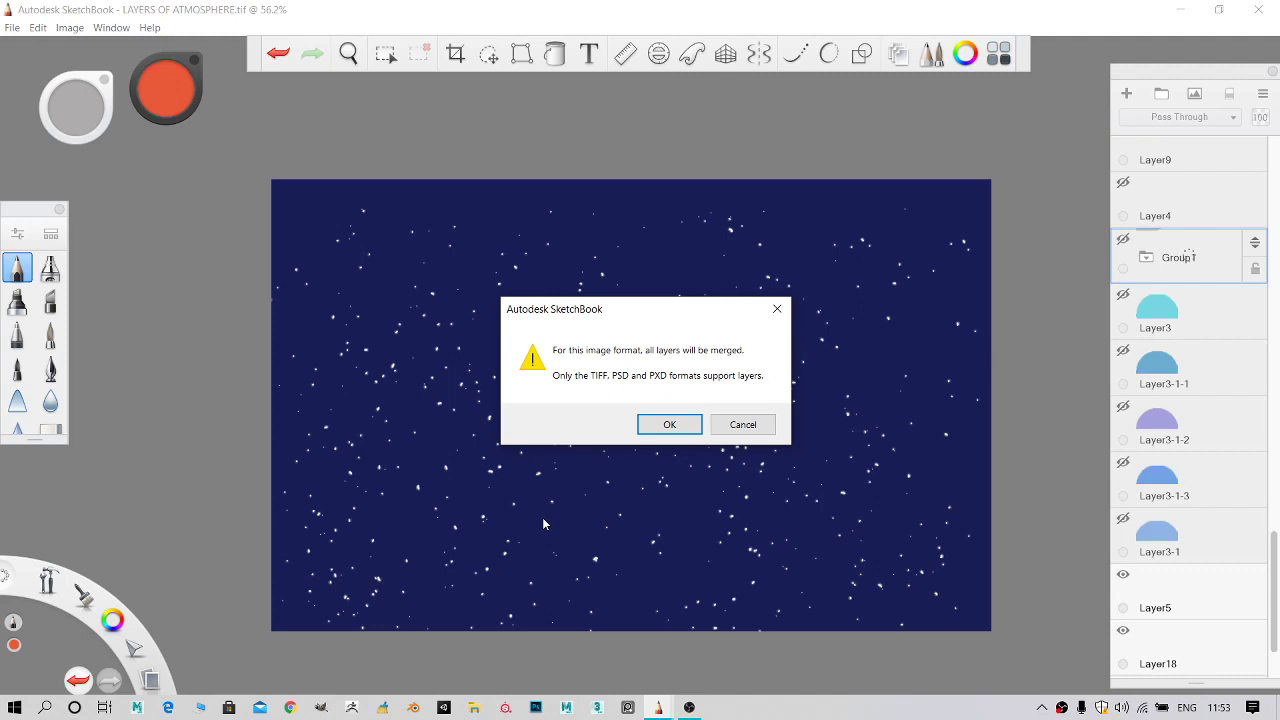
pyautogui.click(672, 425)
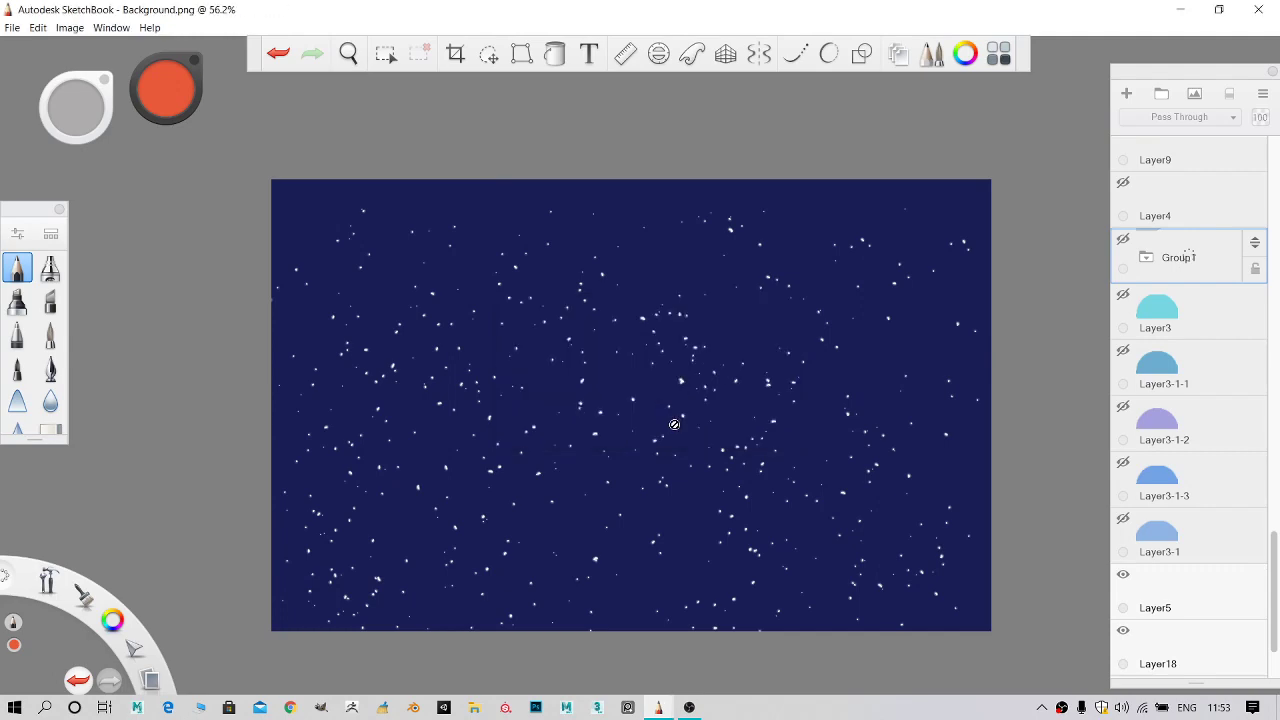
# Switch to File Explorer and locate the Background file's Animation asset folder within Layers of atmosphere'.
pyautogui.click(476, 711)
pyautogui.click(1067, 31)
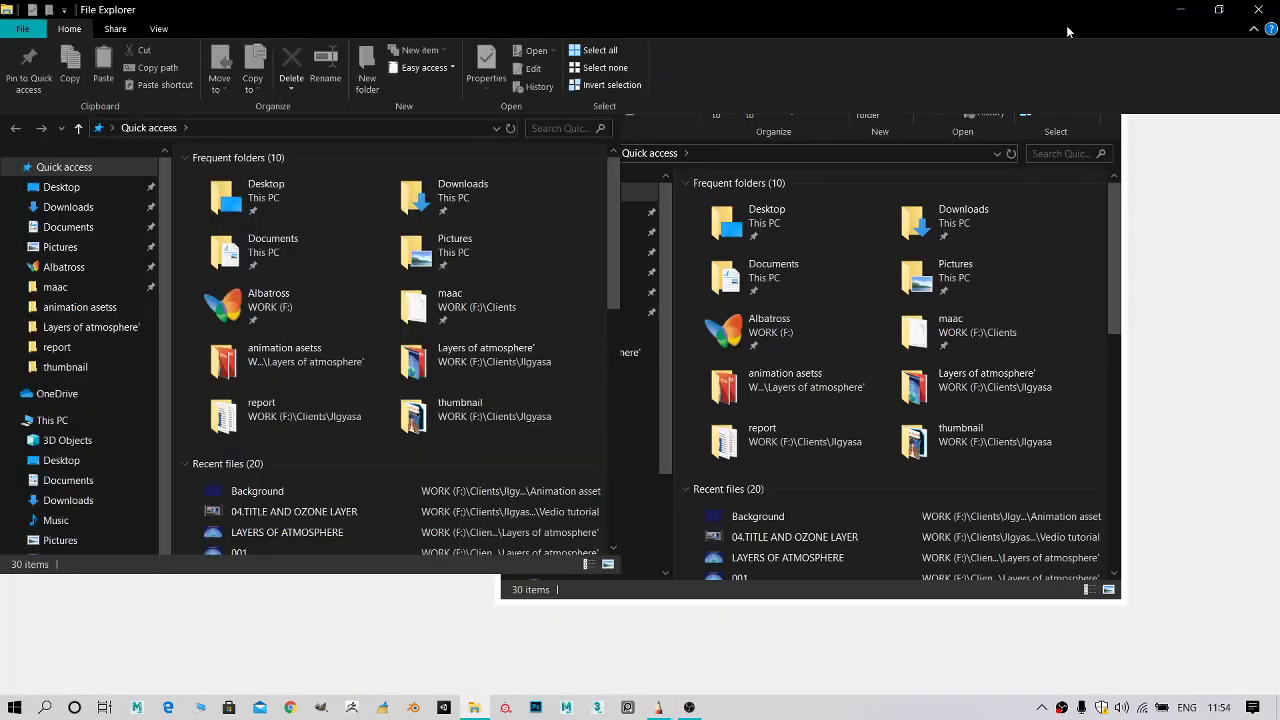
pyautogui.rightClick(222, 330)
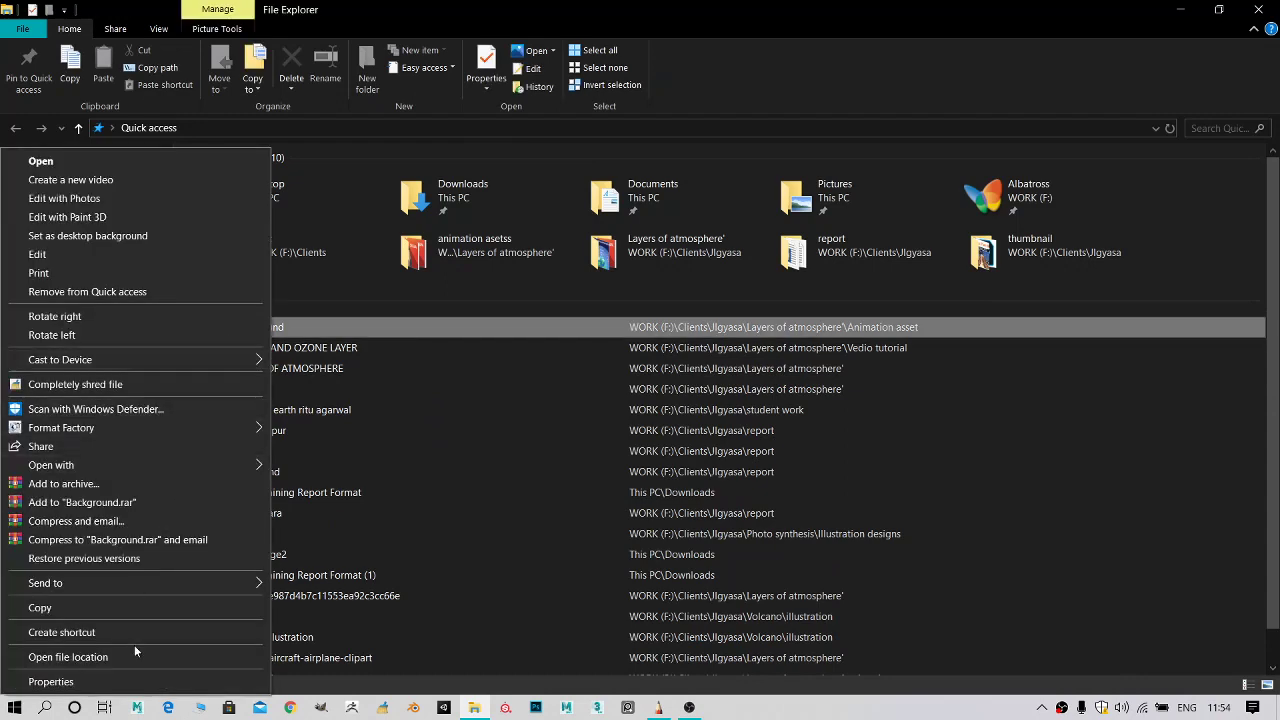
pyautogui.click(120, 657)
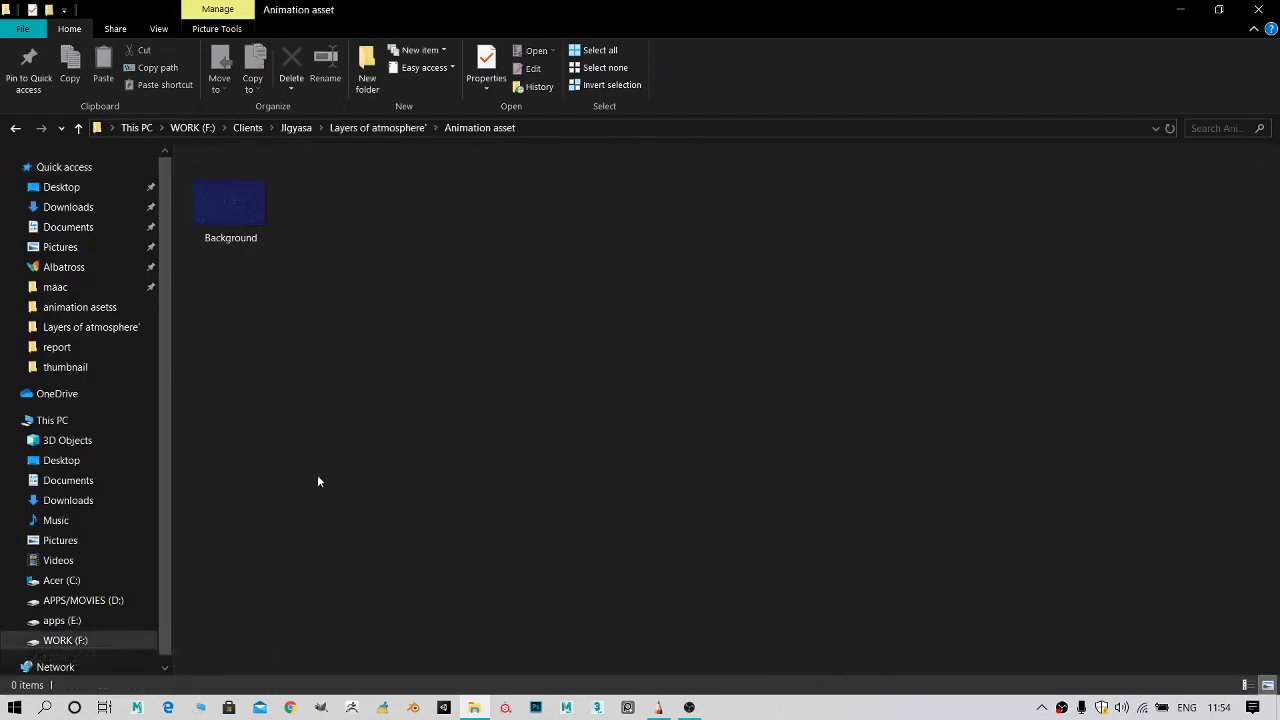
pyautogui.click(376, 130)
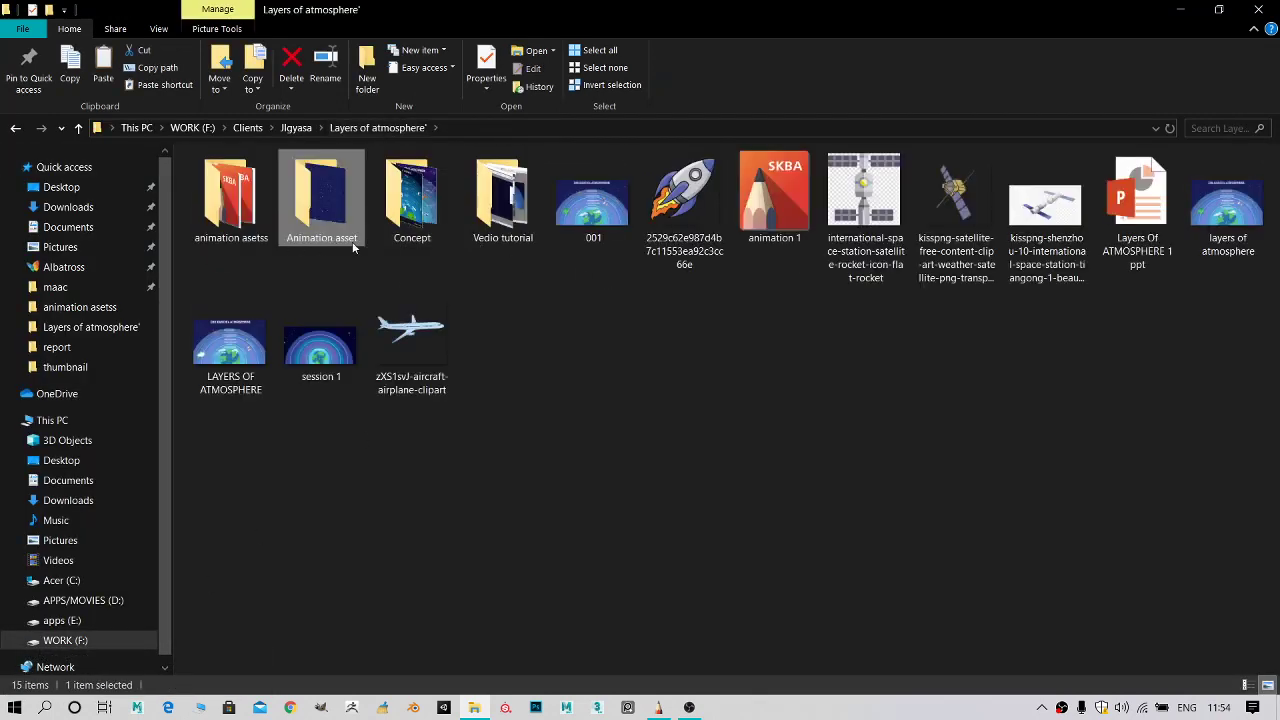
pyautogui.doubleClick(323, 203)
# View the exported Background image, close it, and return to the SketchBook drawing.
pyautogui.doubleClick(219, 216)
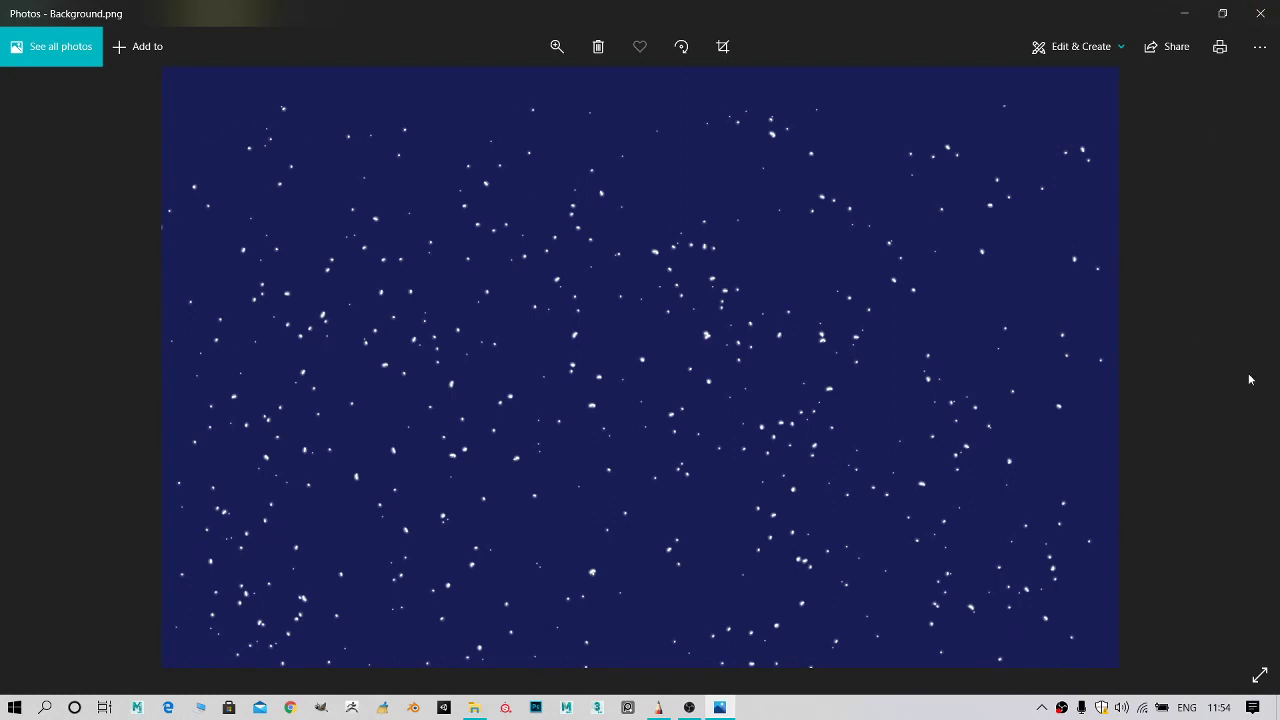
pyautogui.click(1260, 13)
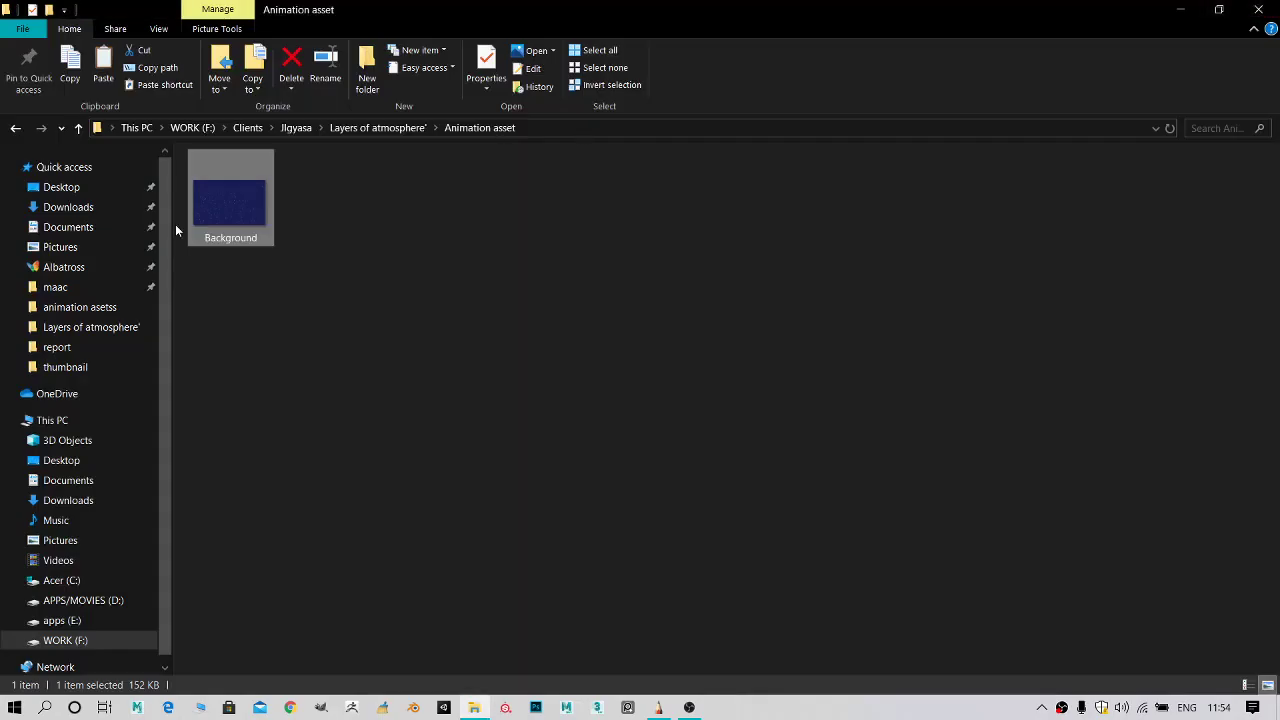
pyautogui.rightClick(230, 204)
pyautogui.click(438, 202)
pyautogui.click(1180, 9)
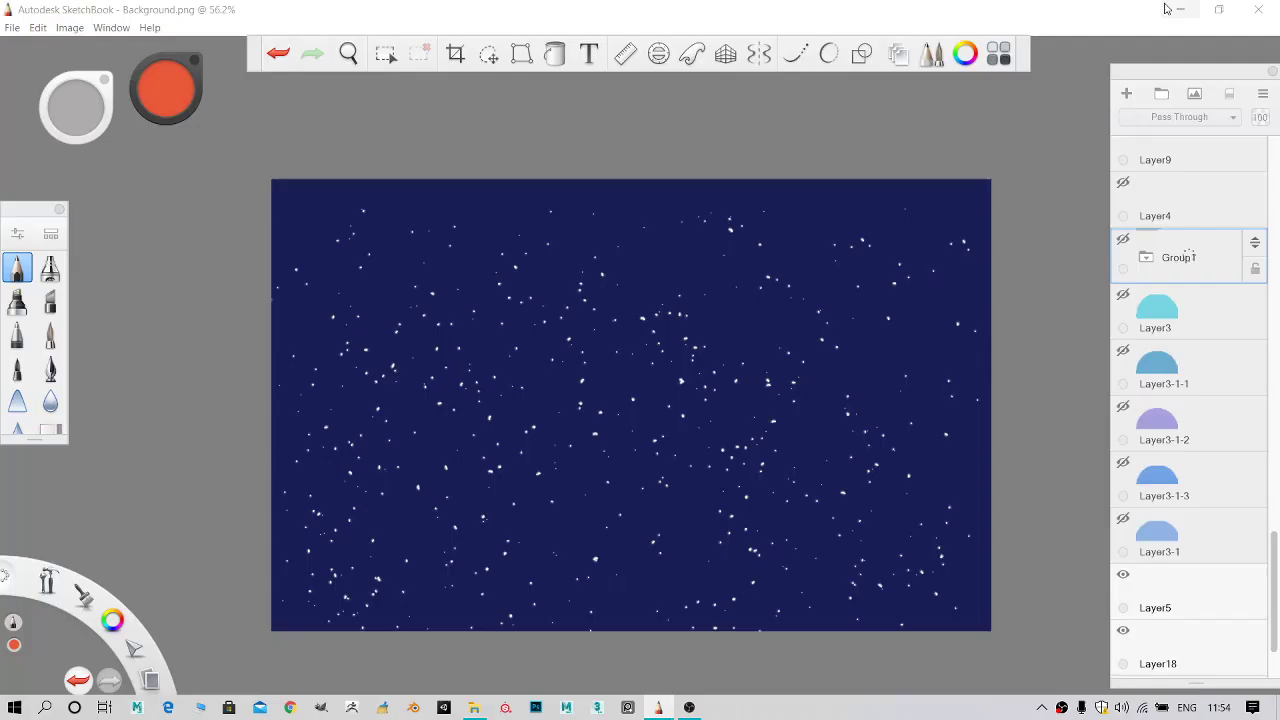
# Look through the layer stack and check the Background layer by hiding it and showing it again.
pyautogui.scroll(-1, 970, 250)
pyautogui.scroll(1, 1012, 228)
pyautogui.scroll(1, 911, 302)
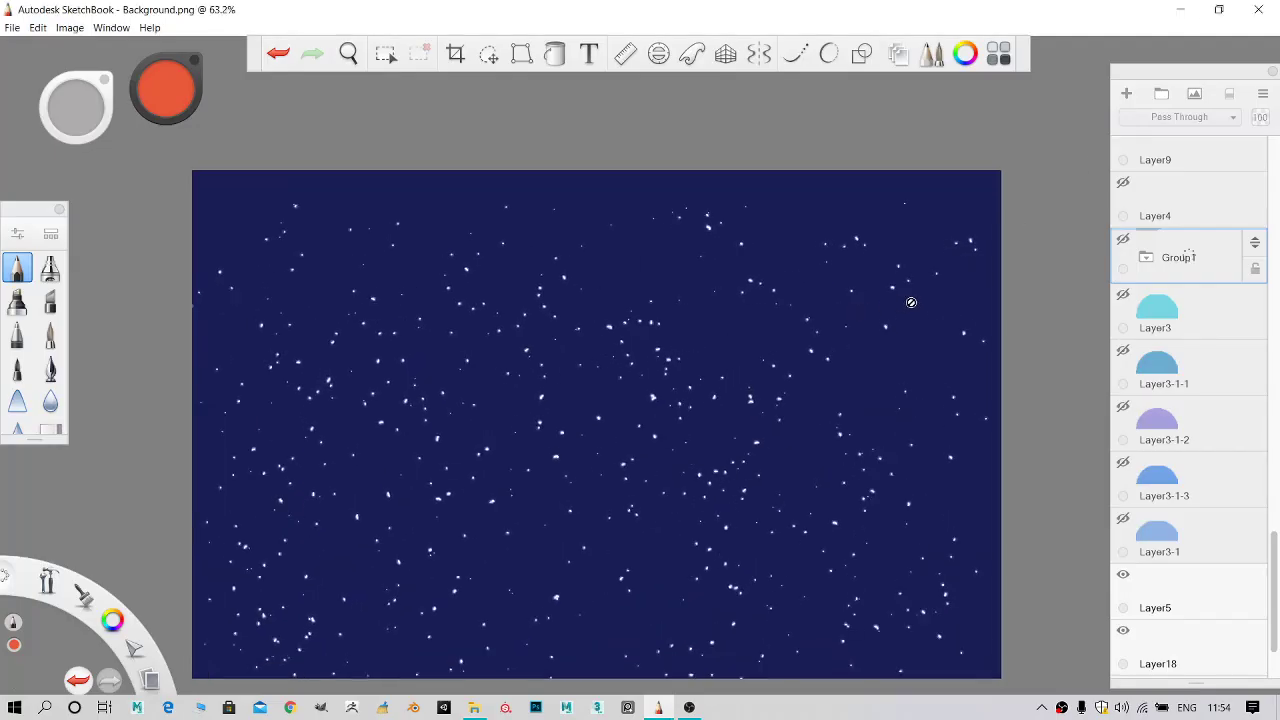
pyautogui.scroll(-1, 977, 312)
pyautogui.press('space')
pyautogui.moveTo(637, 448)
pyautogui.mouseDown()
pyautogui.moveTo(639, 392)
pyautogui.moveTo(637, 440)
pyautogui.mouseUp()
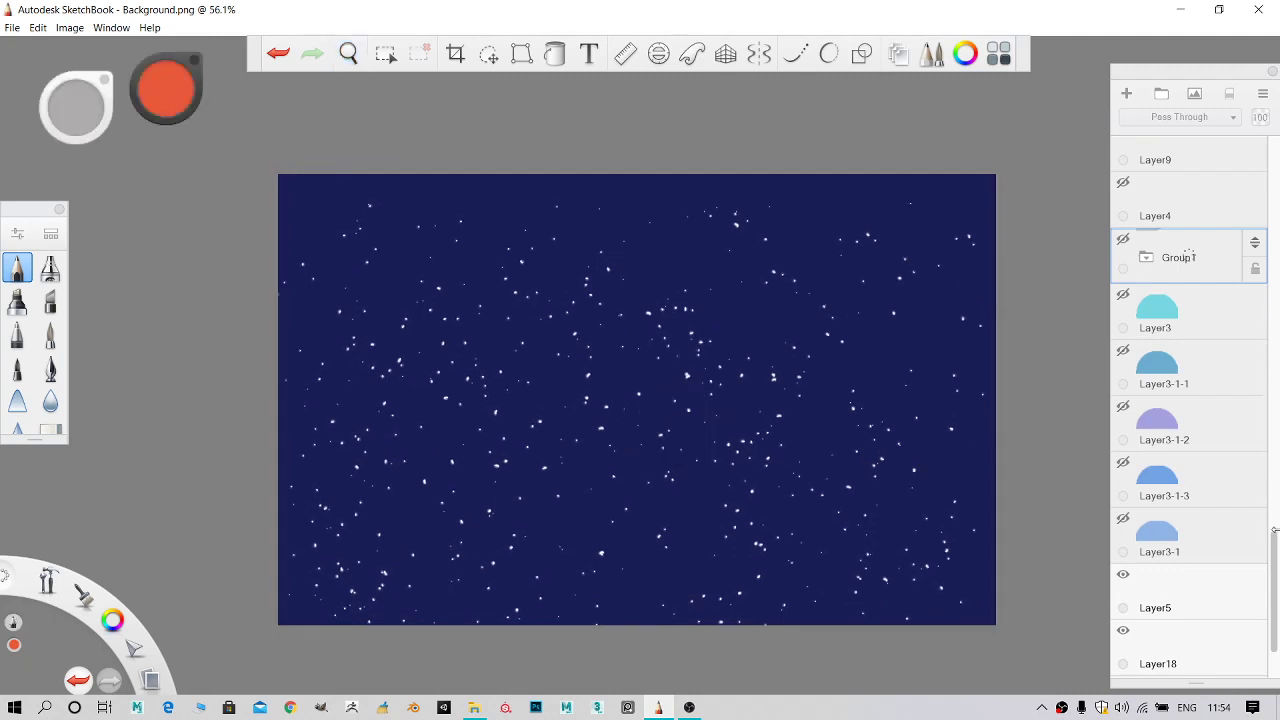
pyautogui.scroll(5, 1275, 526)
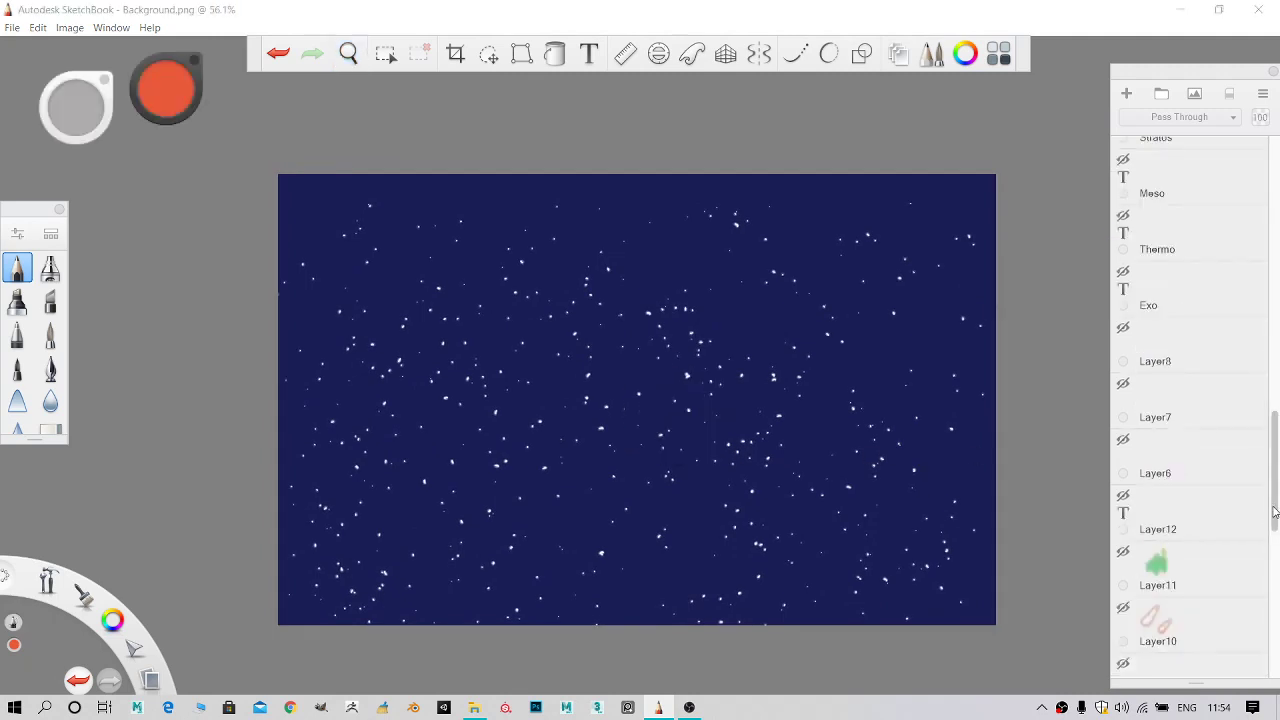
pyautogui.scroll(-6, 1275, 512)
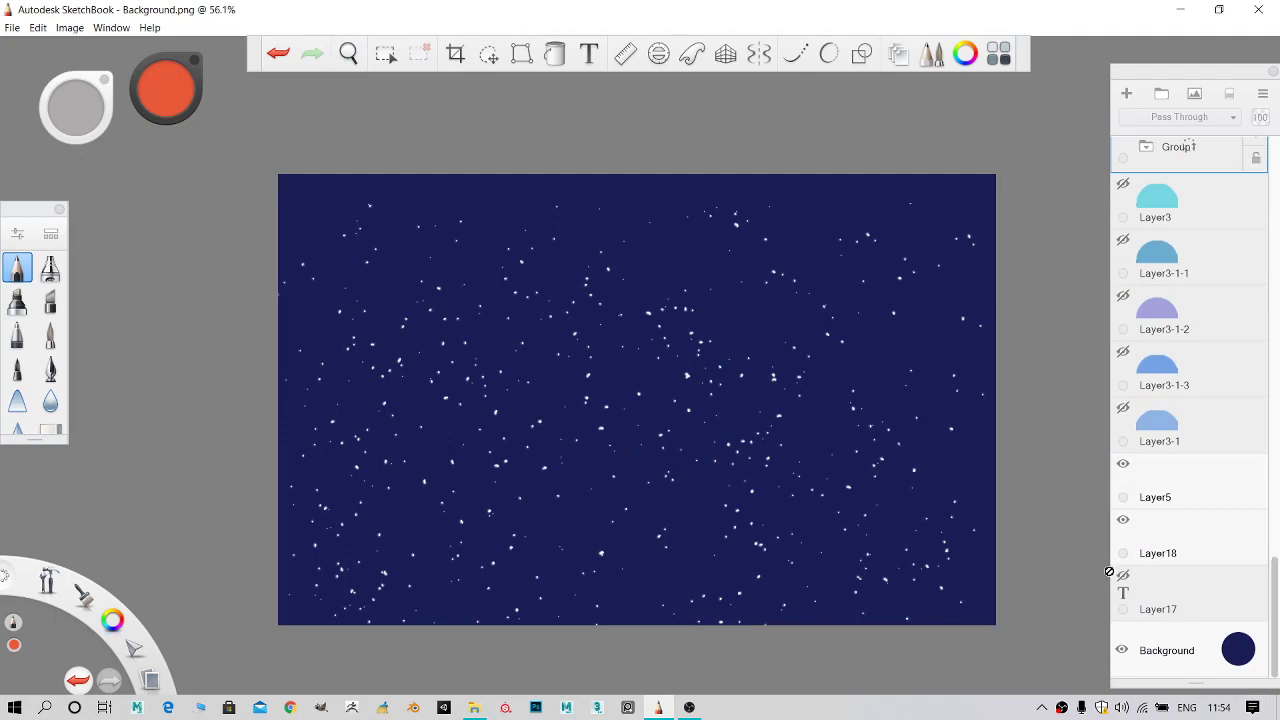
pyautogui.click(1121, 650)
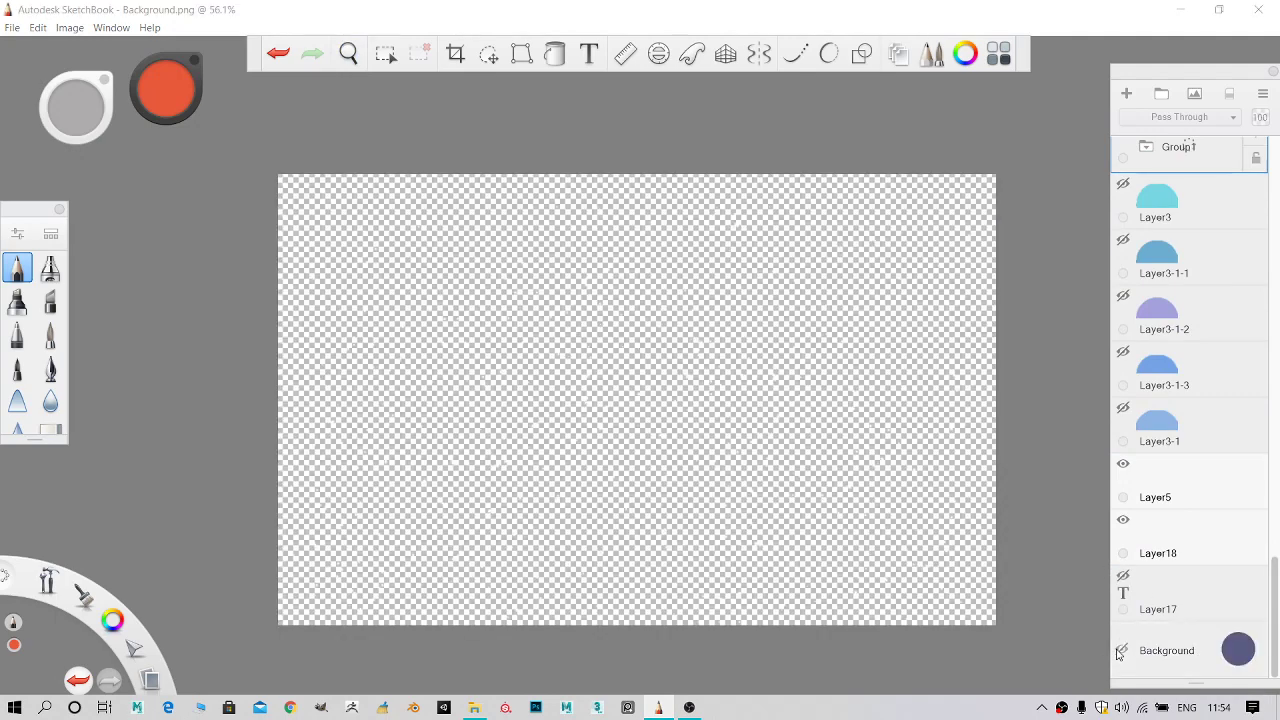
pyautogui.click(1121, 650)
# Hide Layer5, which holds the stars, and rename it Stars.
pyautogui.click(1123, 464)
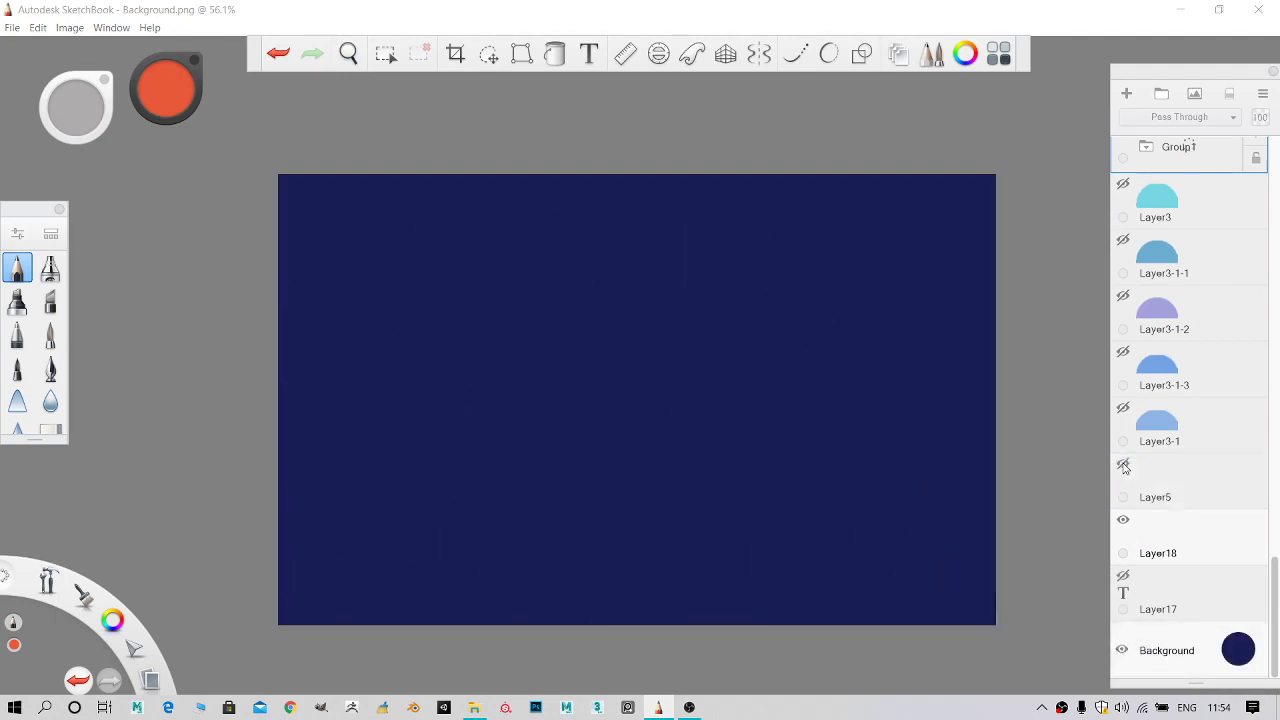
pyautogui.click(1166, 471)
pyautogui.click(1264, 93)
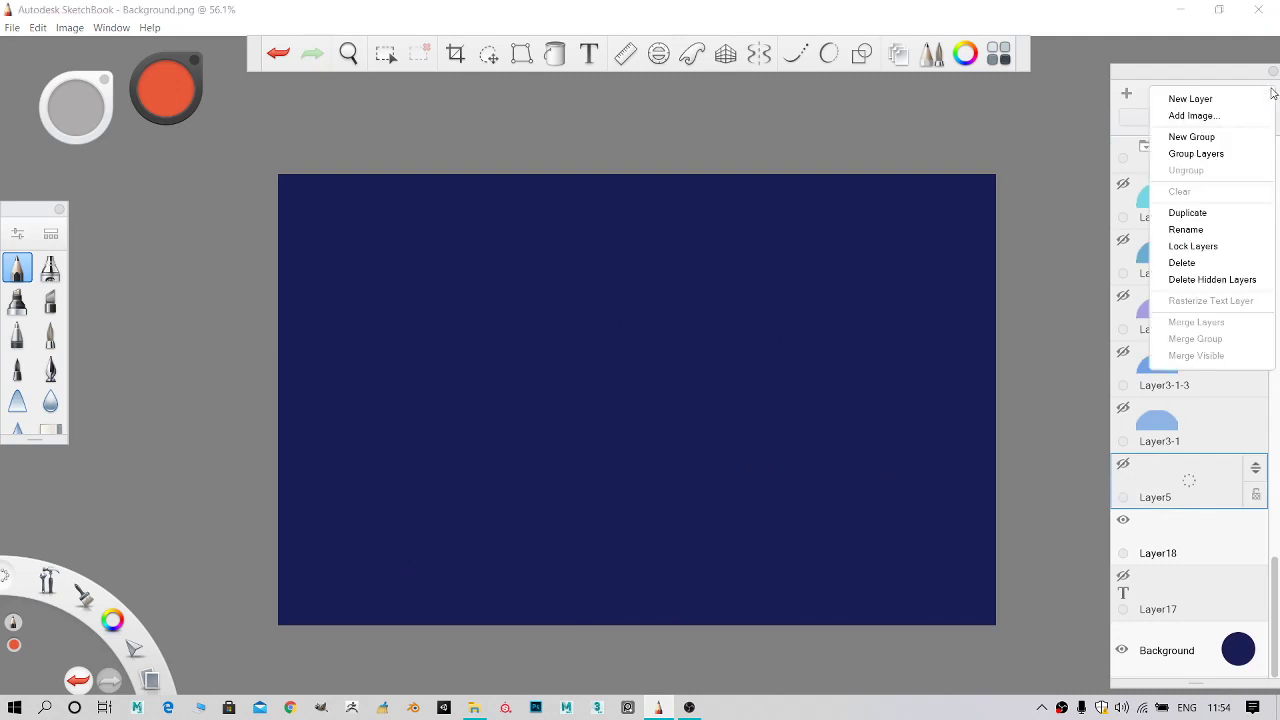
pyautogui.click(1186, 229)
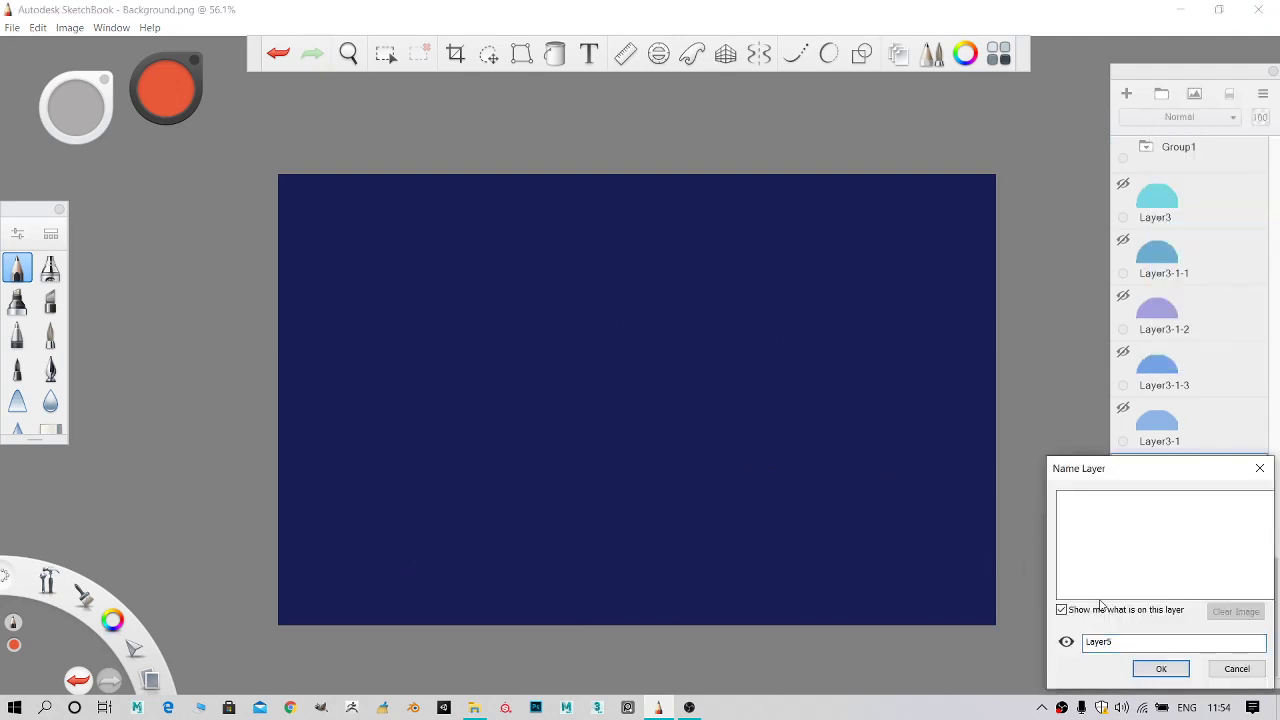
pyautogui.moveTo(1129, 642); pyautogui.dragTo(614, 632)
pyautogui.write('Sta')
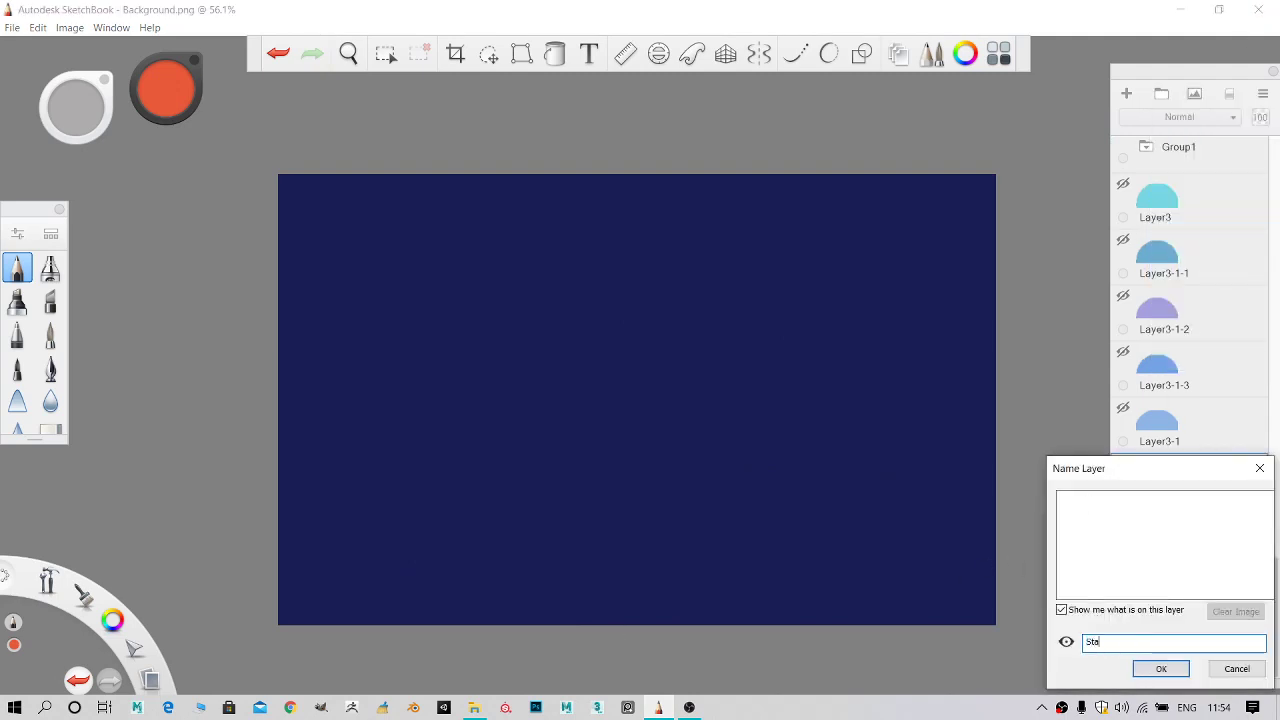
pyautogui.write('rs')
pyautogui.press('Return')
# Toggle the Stars layer's visibility to check it, leaving the layer shown.
pyautogui.click(1122, 466)
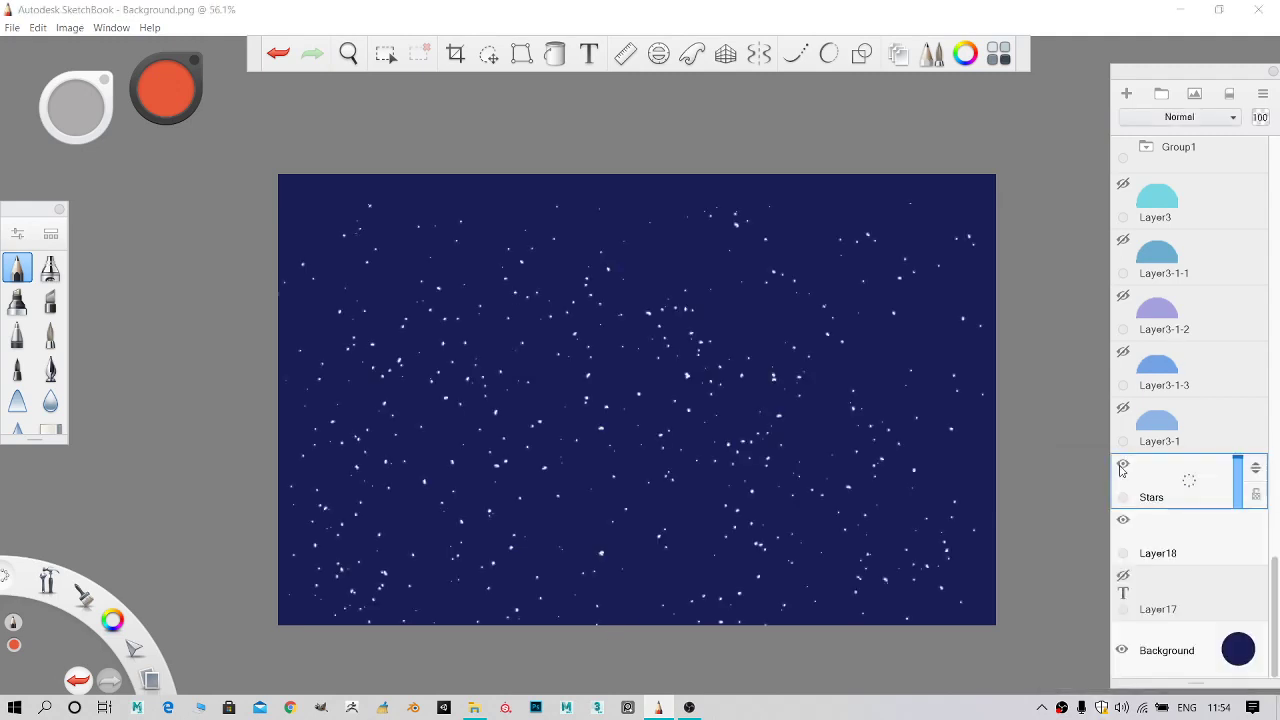
pyautogui.click(1122, 466)
pyautogui.click(1122, 466)
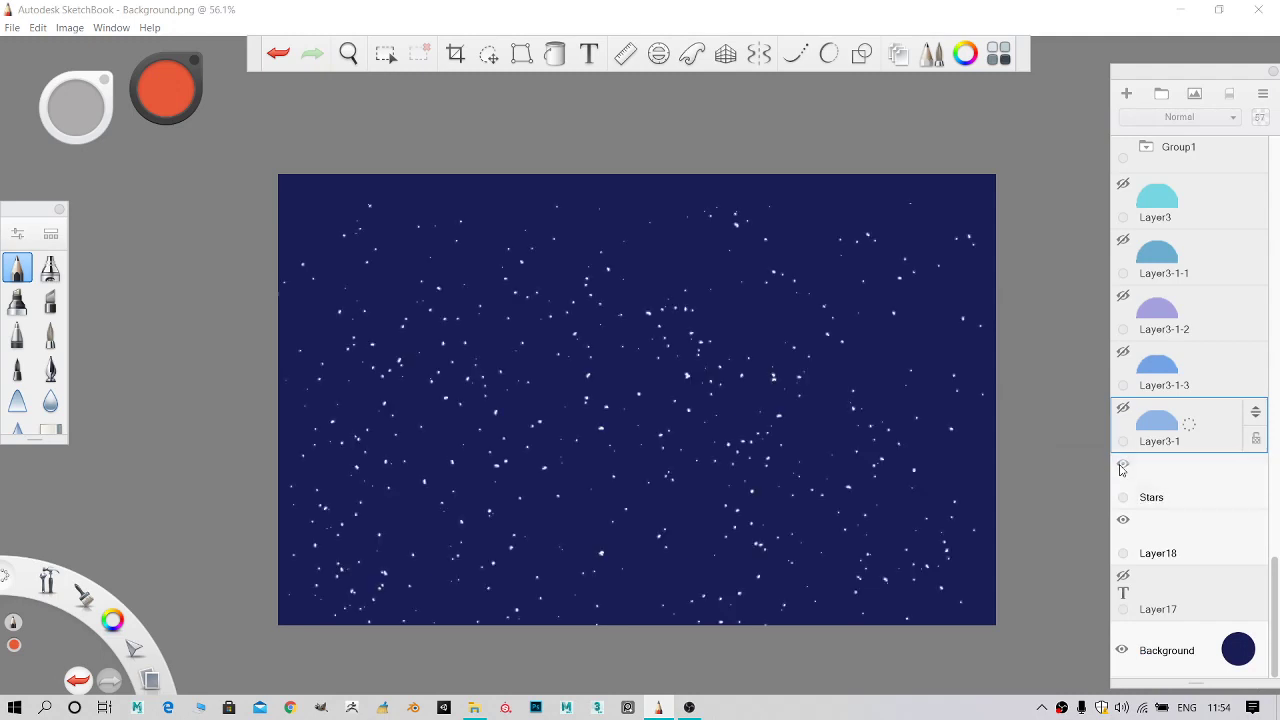
# Preview the atmosphere circles by showing Layer3, Layer3-1-1, Layer3-1-2, Layer3-1-3 and Layer3-1 over the starry background.
pyautogui.click(1121, 183)
pyautogui.click(1121, 183)
pyautogui.click(1121, 183)
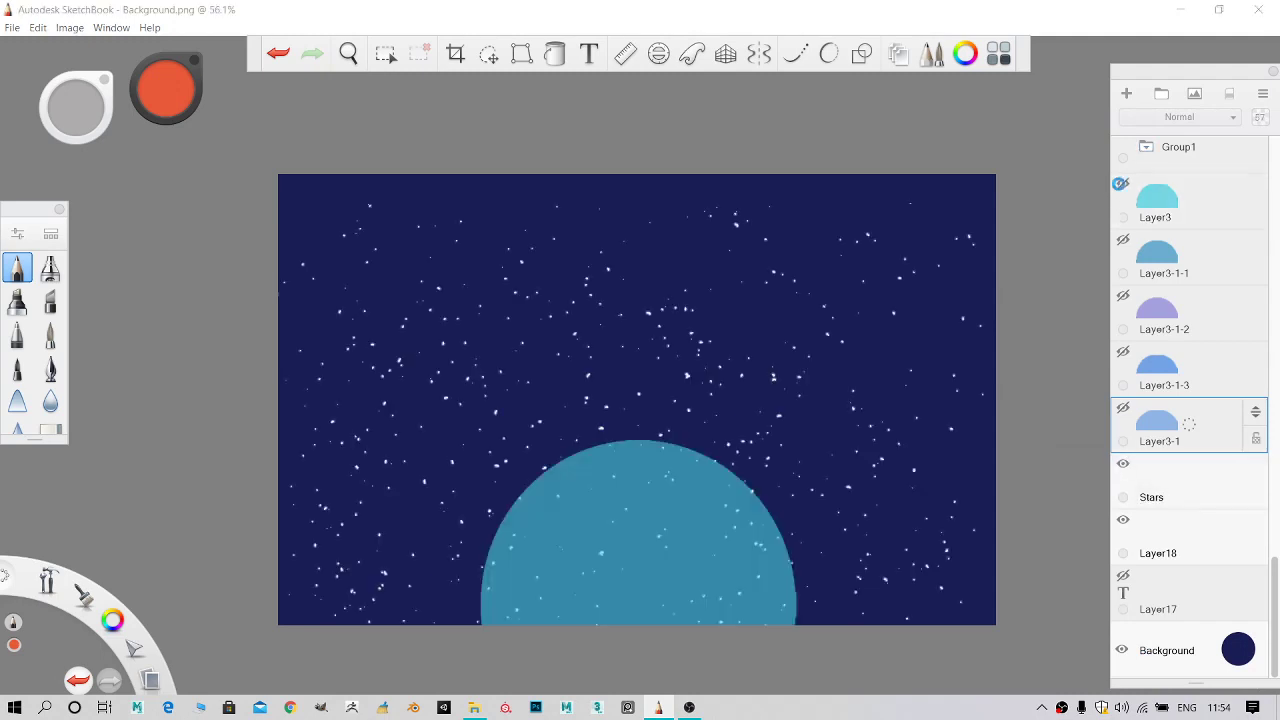
pyautogui.click(1122, 240)
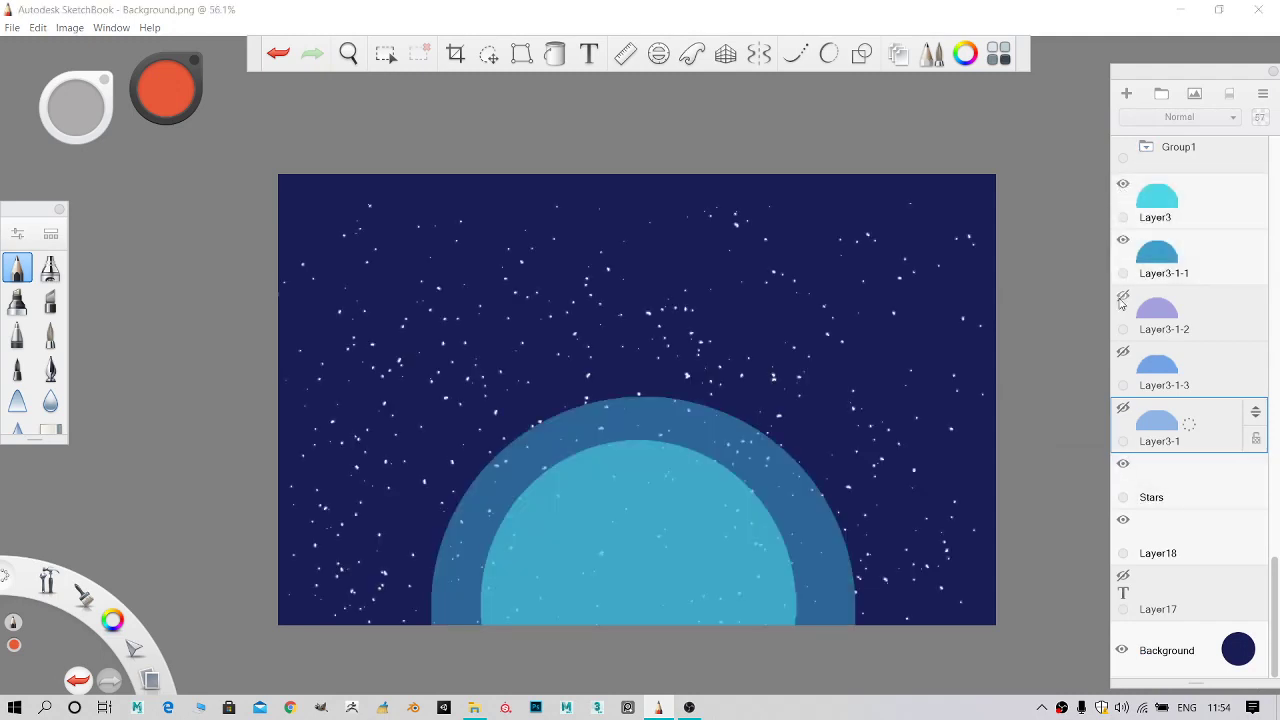
pyautogui.click(1122, 297)
pyautogui.click(1122, 352)
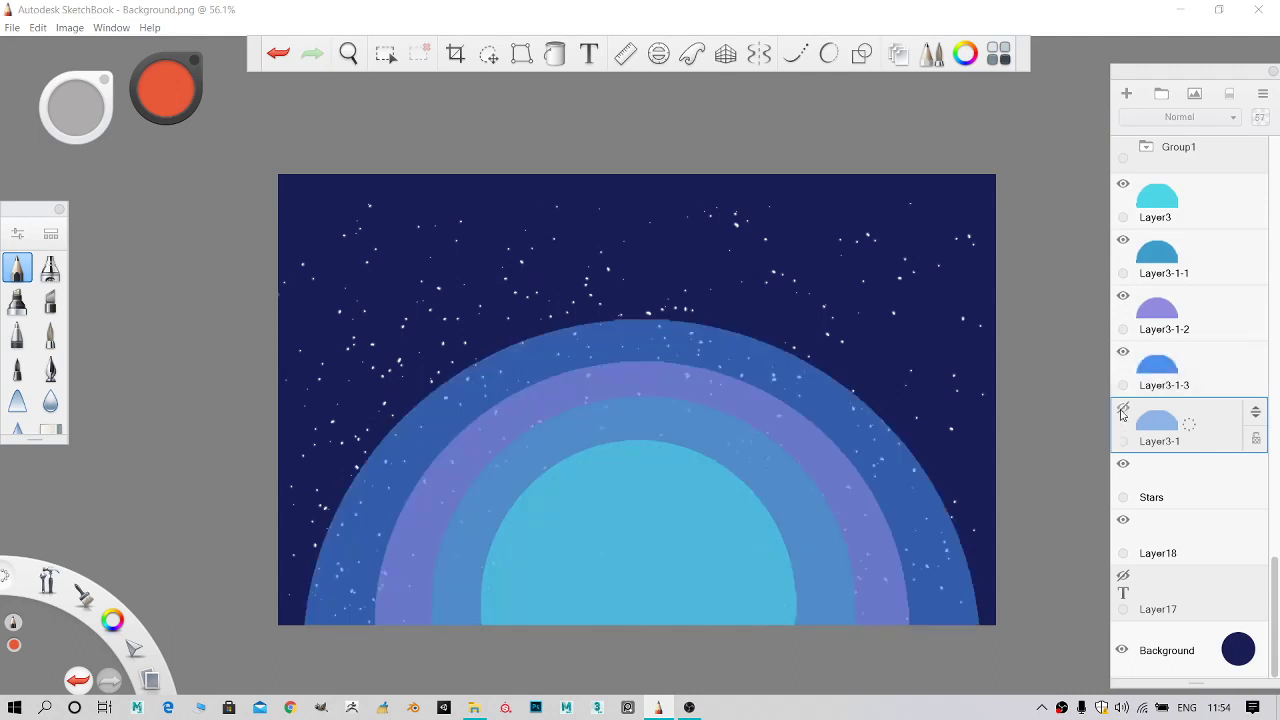
pyautogui.click(1122, 409)
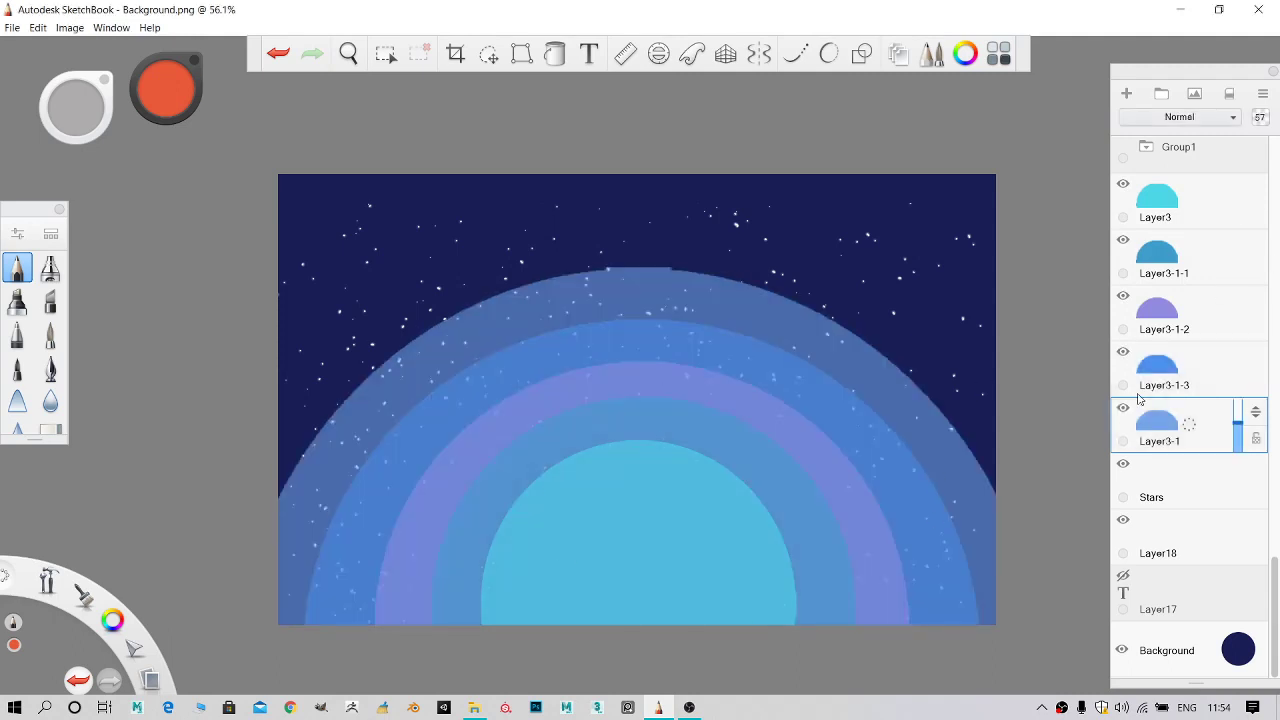
# Hide all five atmosphere circle layers, the Stars layer, Layer18 and the Background, leaving the canvas transparent.
pyautogui.click(1122, 411)
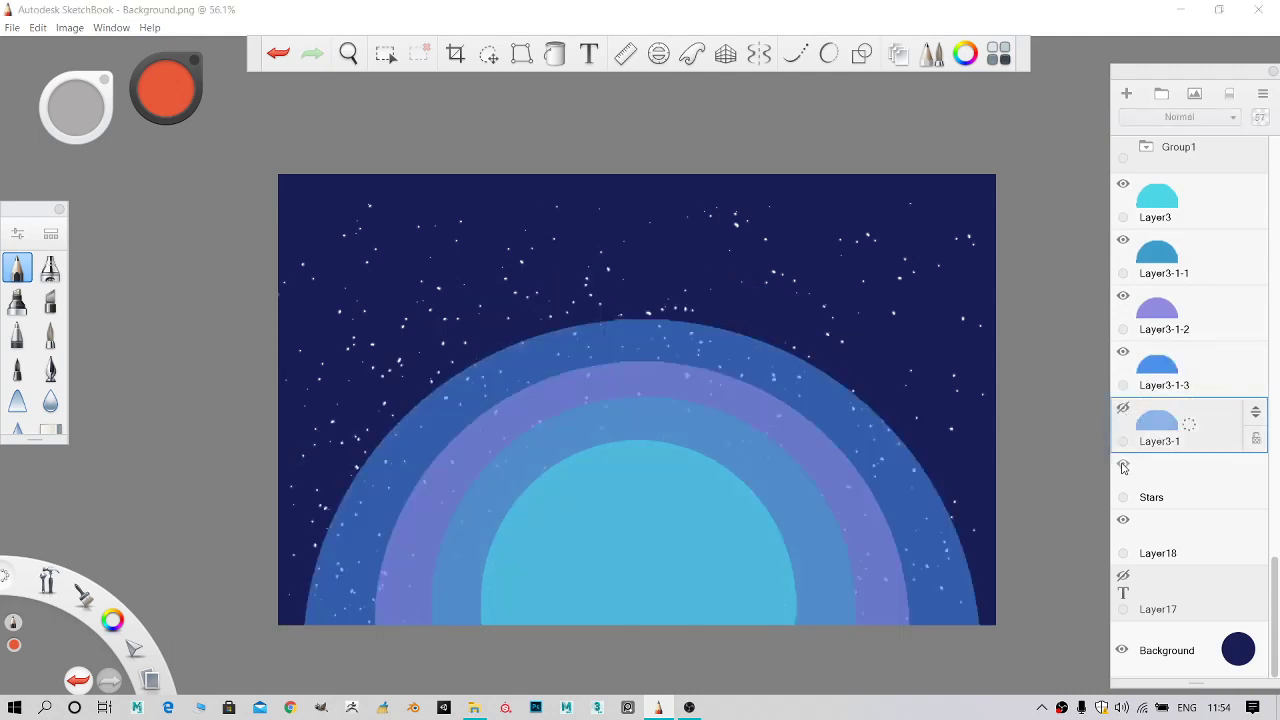
pyautogui.click(1122, 464)
pyautogui.click(1122, 520)
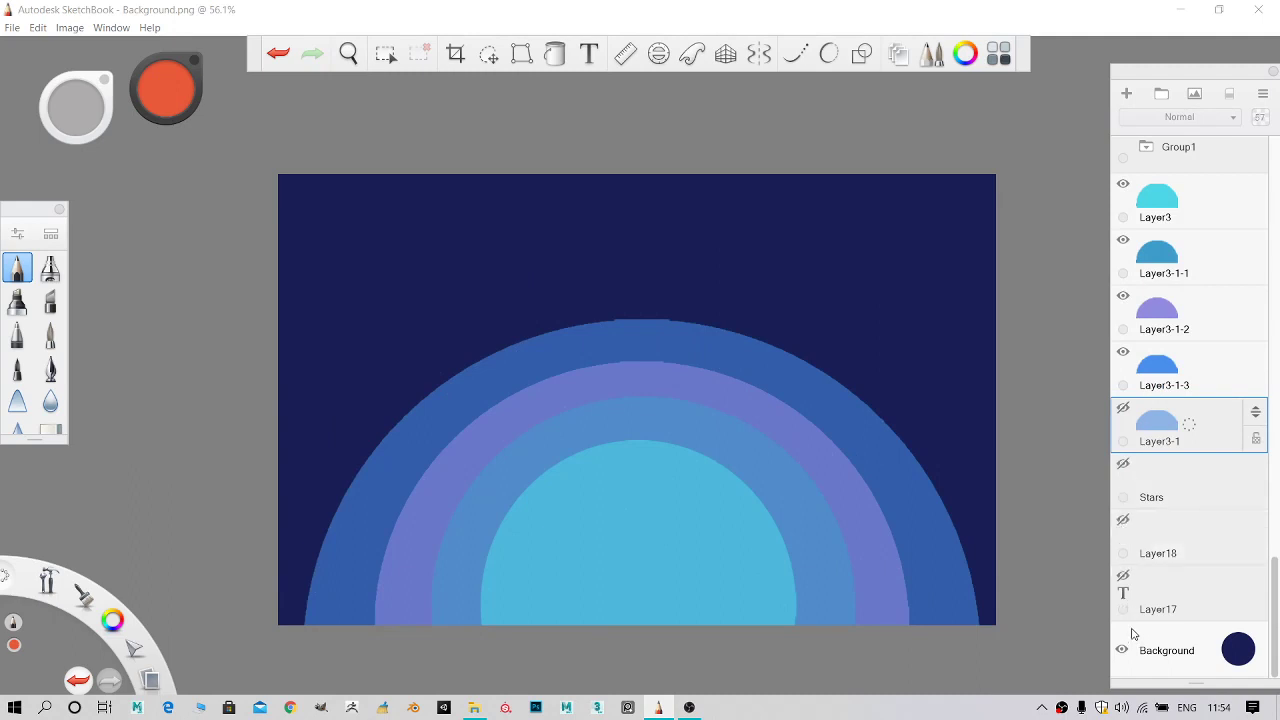
pyautogui.click(1123, 353)
pyautogui.click(1123, 296)
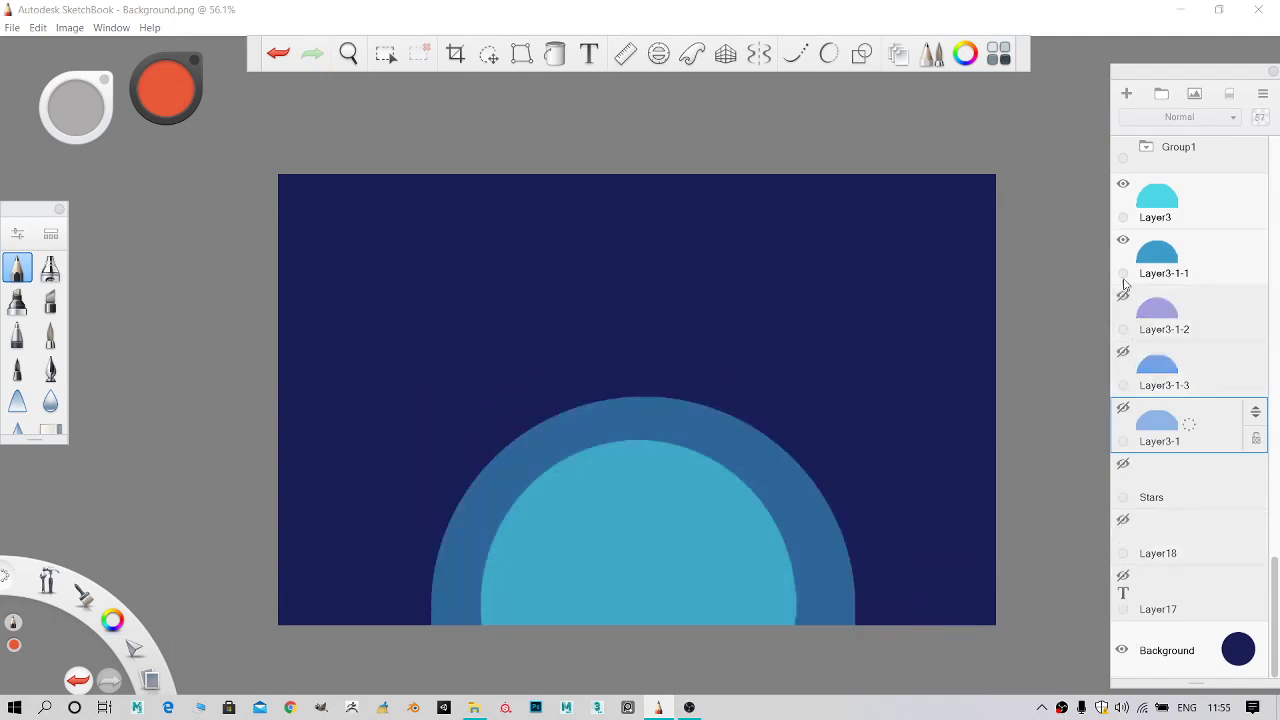
pyautogui.click(1123, 240)
pyautogui.click(1123, 184)
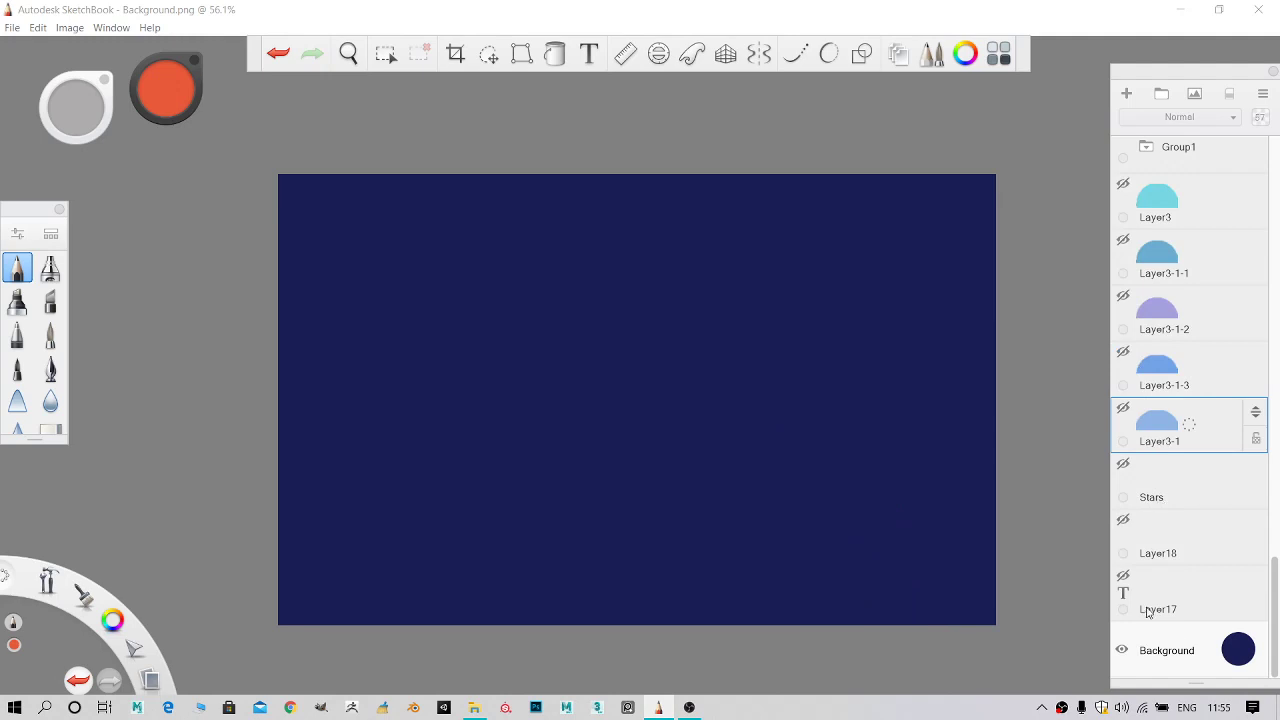
pyautogui.scroll(3, 1176, 597)
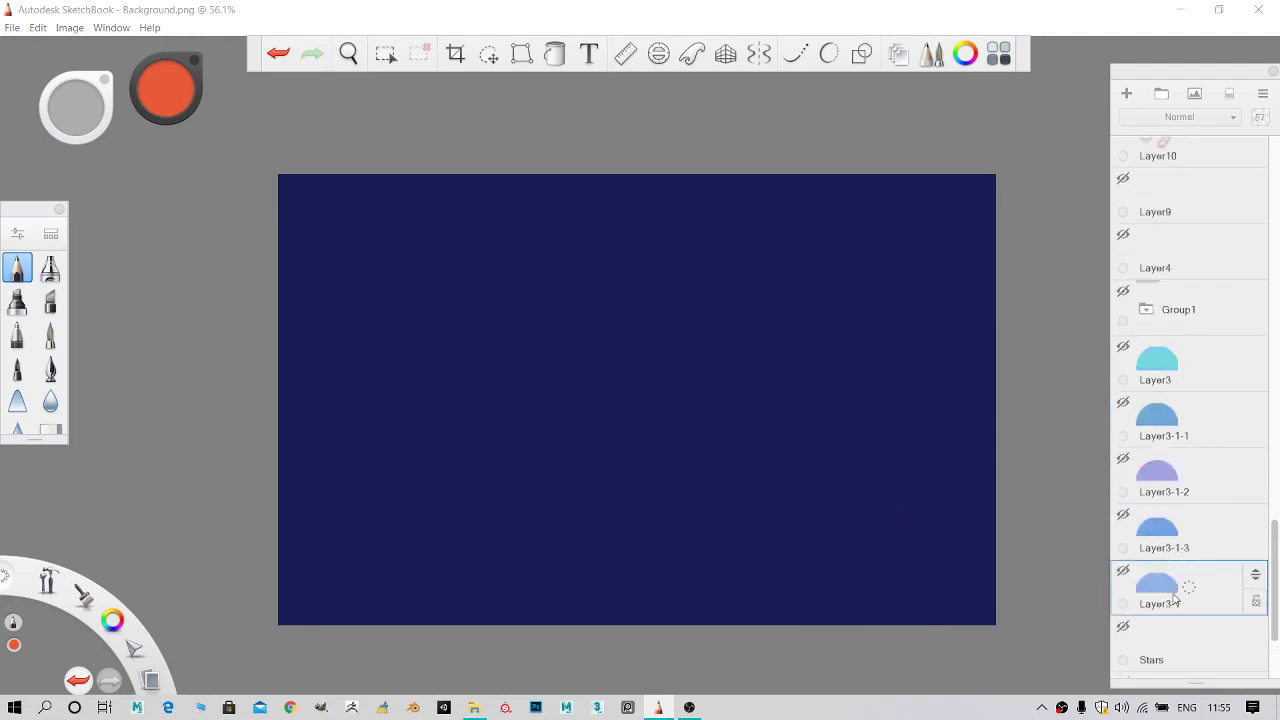
pyautogui.scroll(-3, 1176, 597)
pyautogui.click(1123, 652)
# Find Group1, which holds the Earth, in the layer stack, select it and make it visible.
pyautogui.scroll(6, 1145, 371)
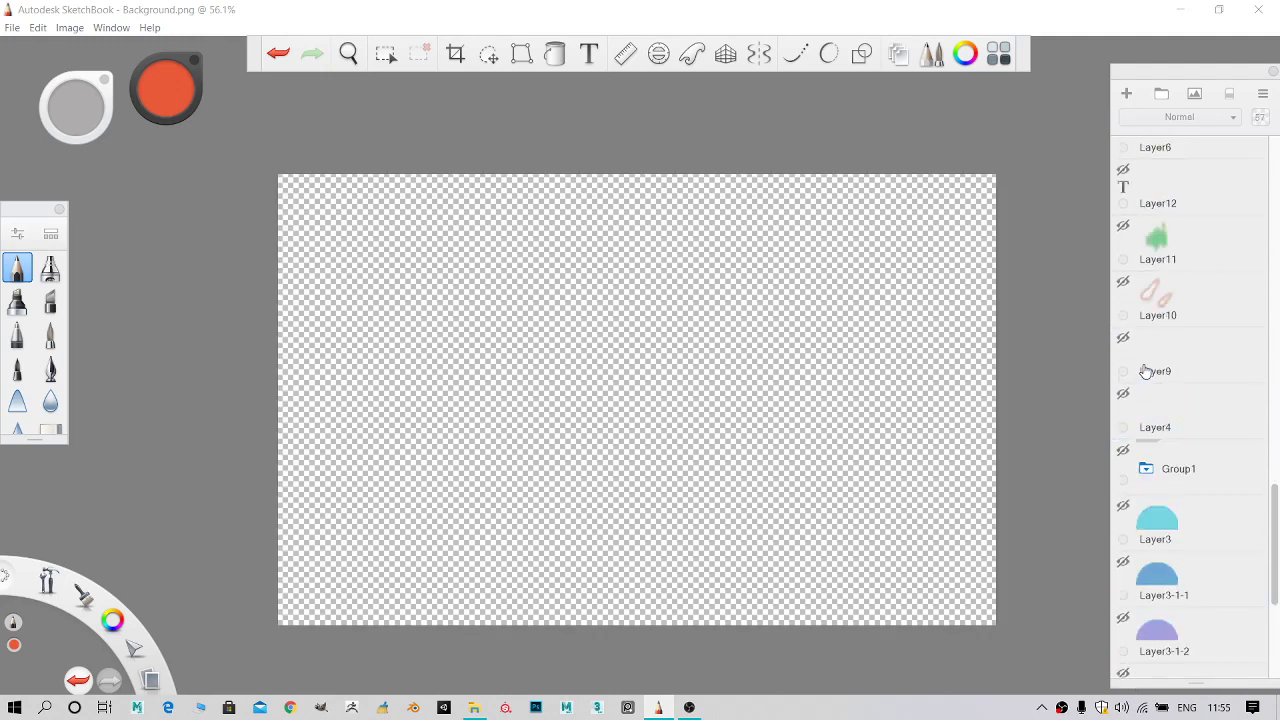
pyautogui.scroll(5, 1145, 371)
pyautogui.scroll(-8, 1155, 340)
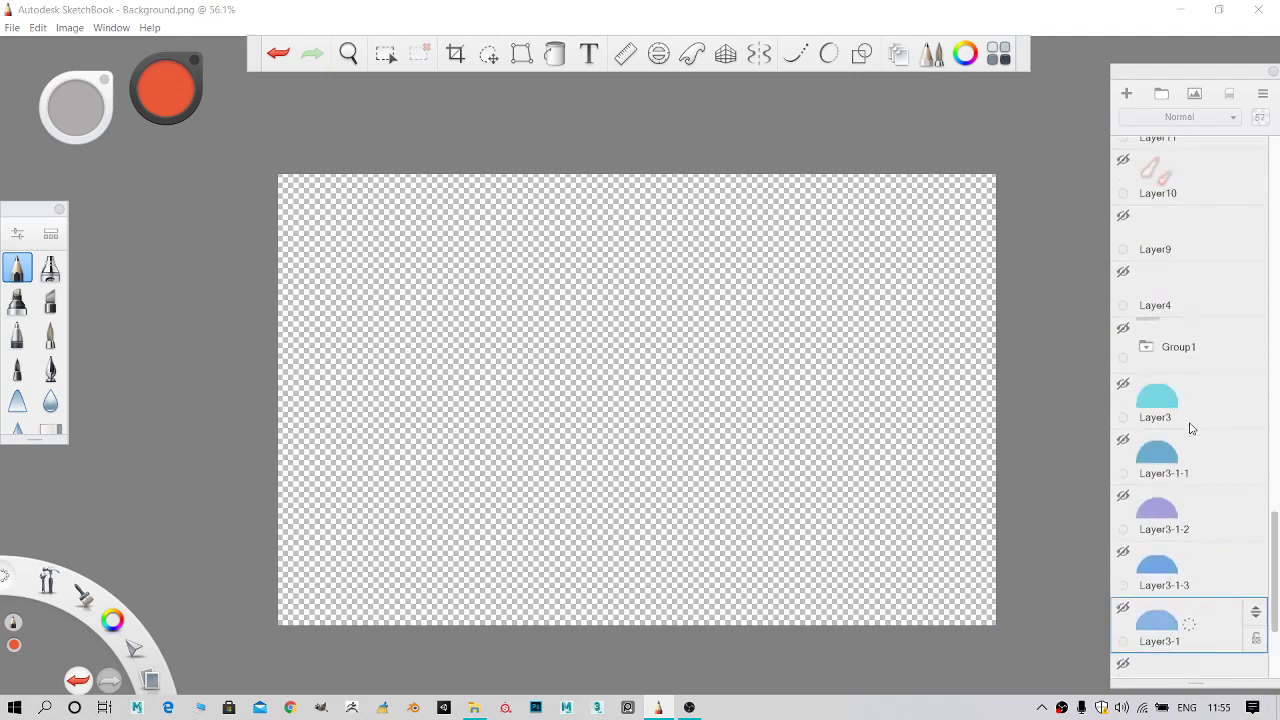
pyautogui.click(1156, 332)
pyautogui.click(1123, 328)
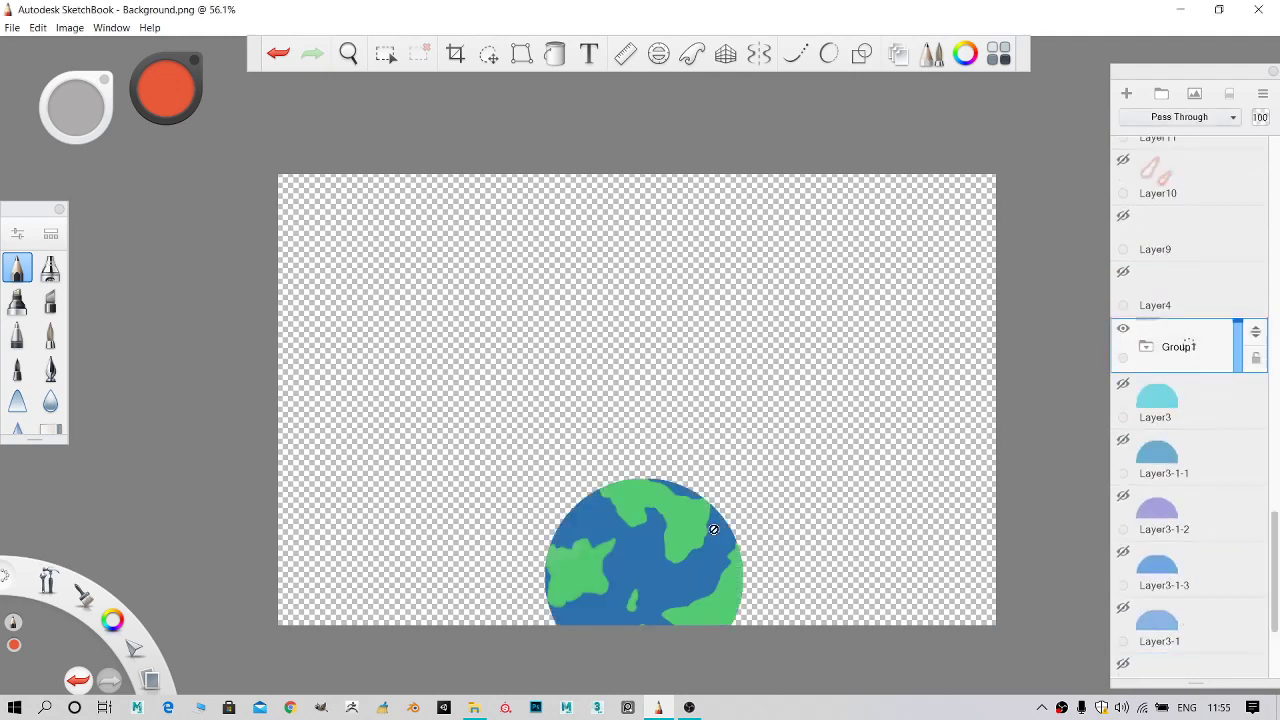
# Save a copy of the visible Earth as a PNG file named Earth in the Animation asset folder, accepting the layer merge.
pyautogui.click(12, 27)
pyautogui.click(44, 130)
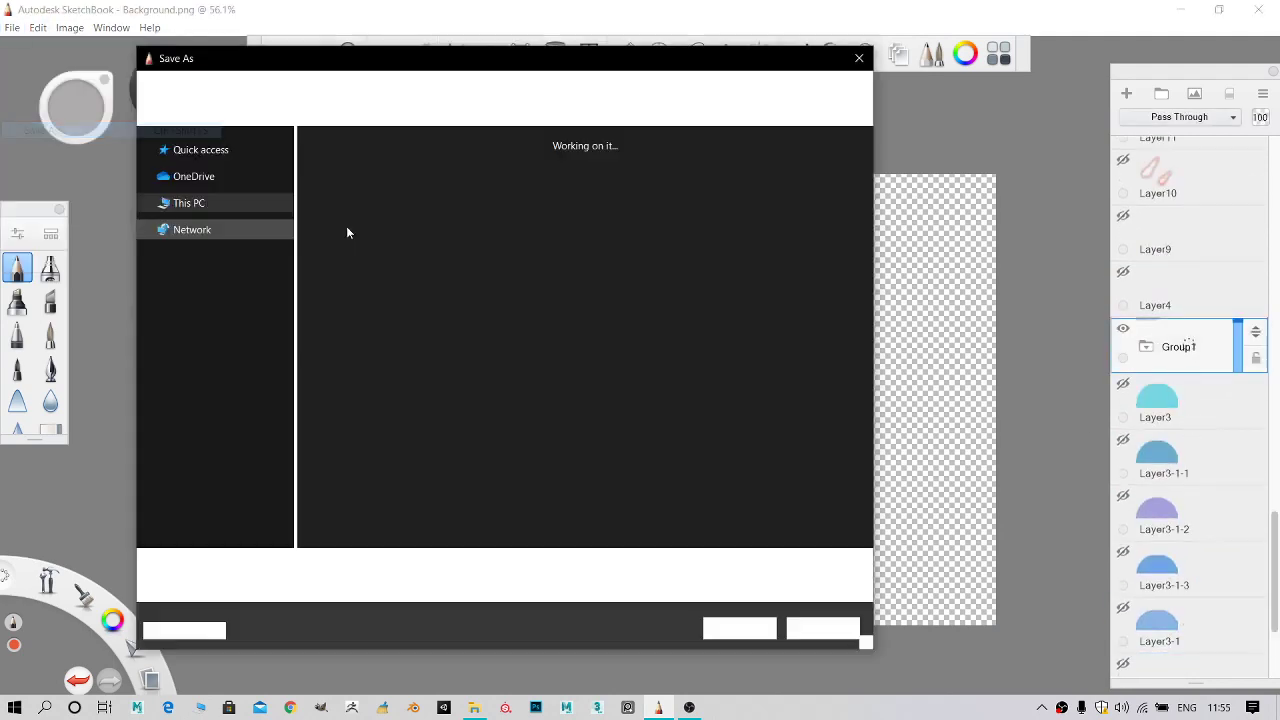
pyautogui.click(298, 590)
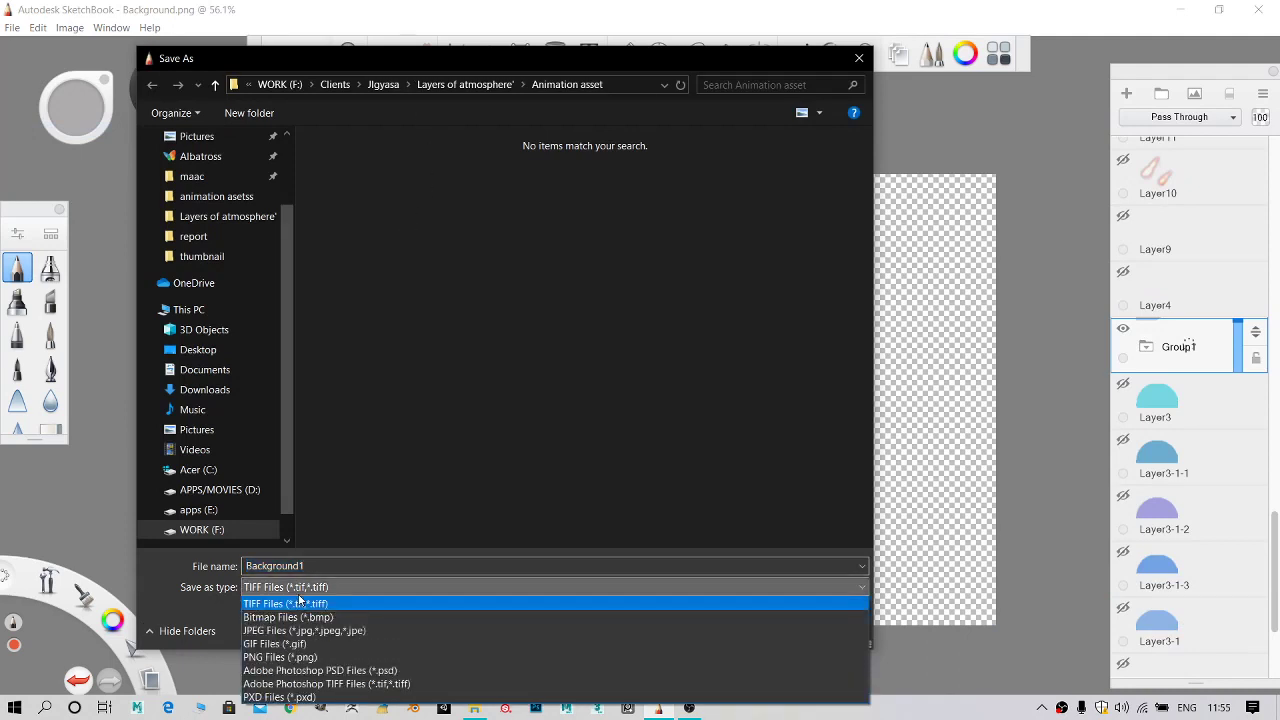
pyautogui.click(278, 657)
pyautogui.write('Fa')
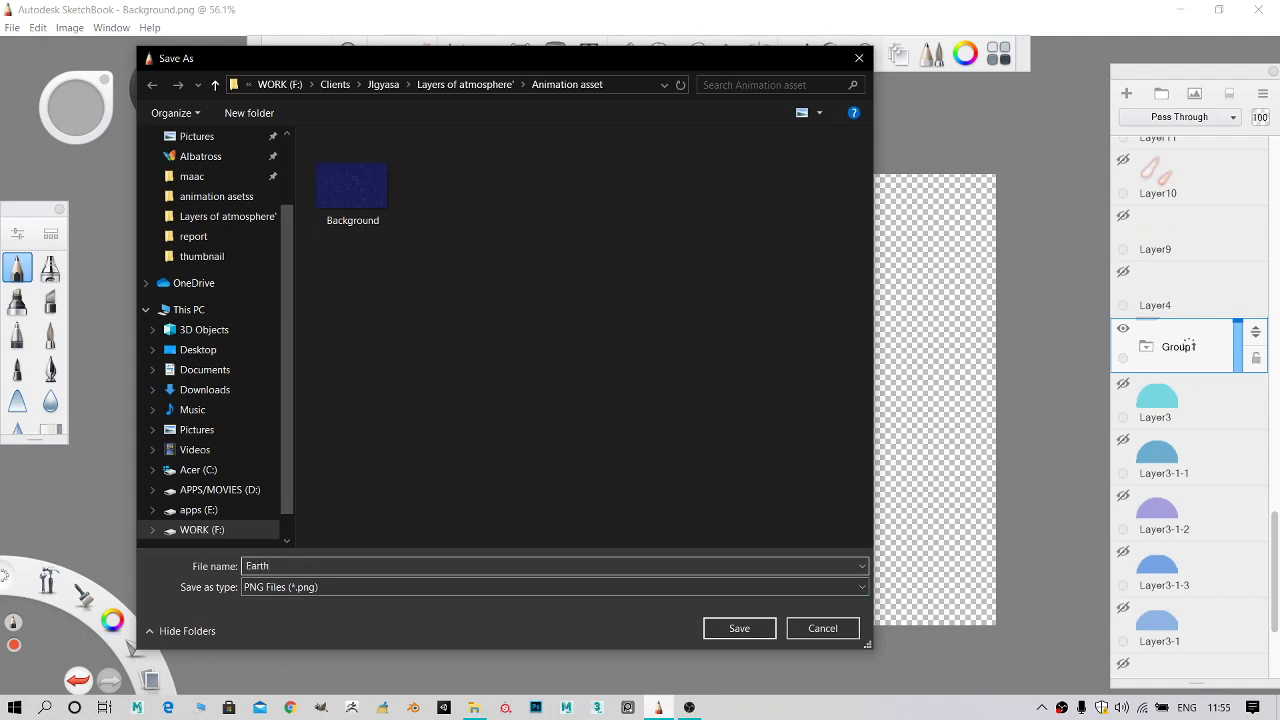
pyautogui.click(711, 629)
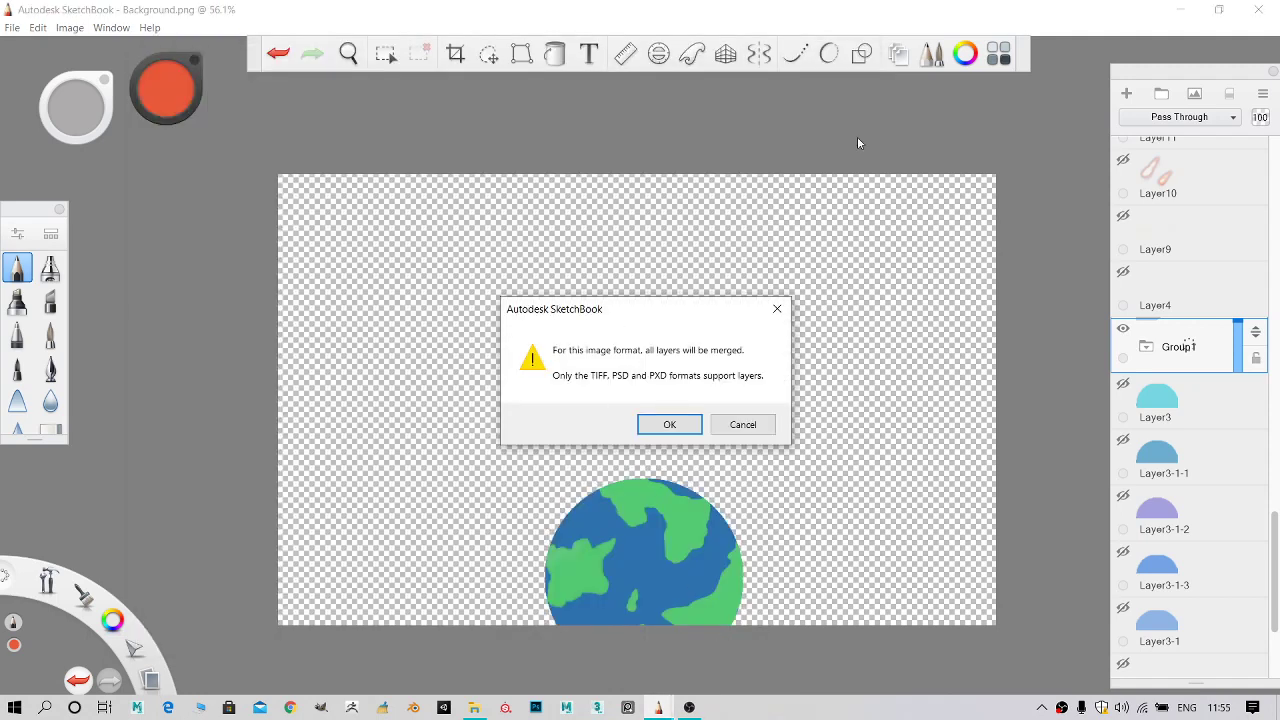
pyautogui.click(699, 426)
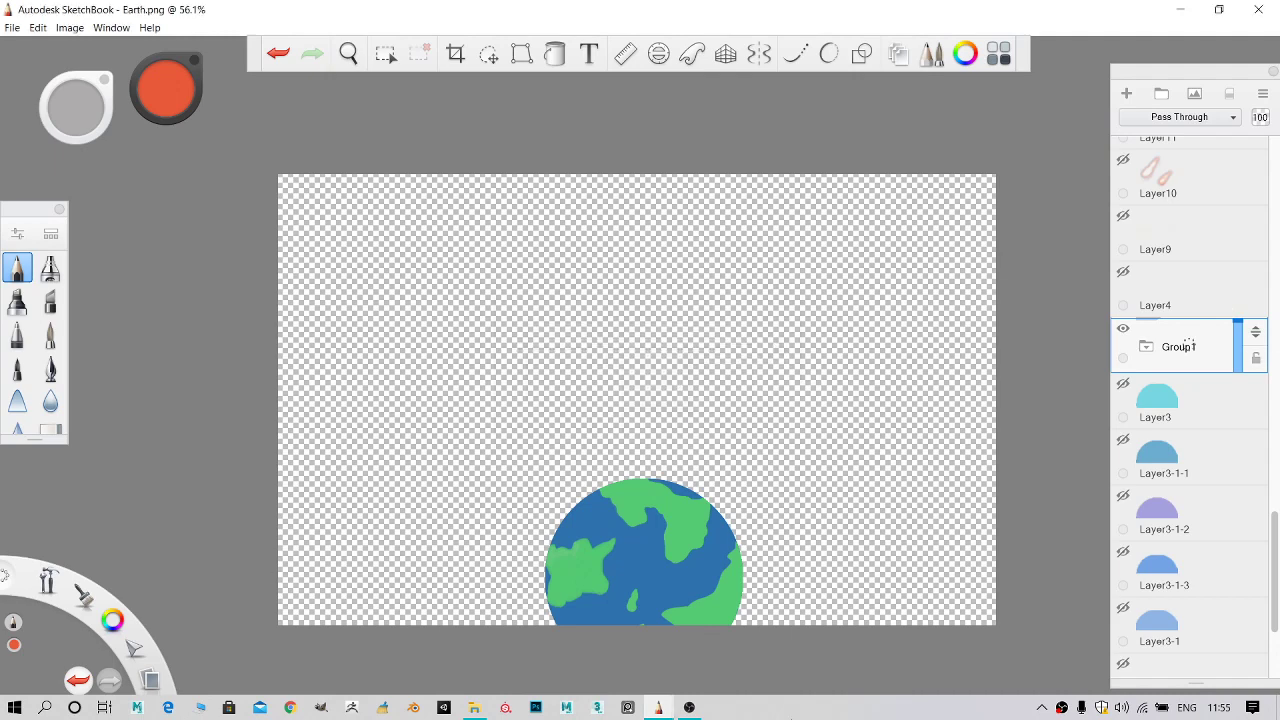
# Hide Group1, then show the smallest circle, Layer3, together with the Background layer.
pyautogui.click(1123, 329)
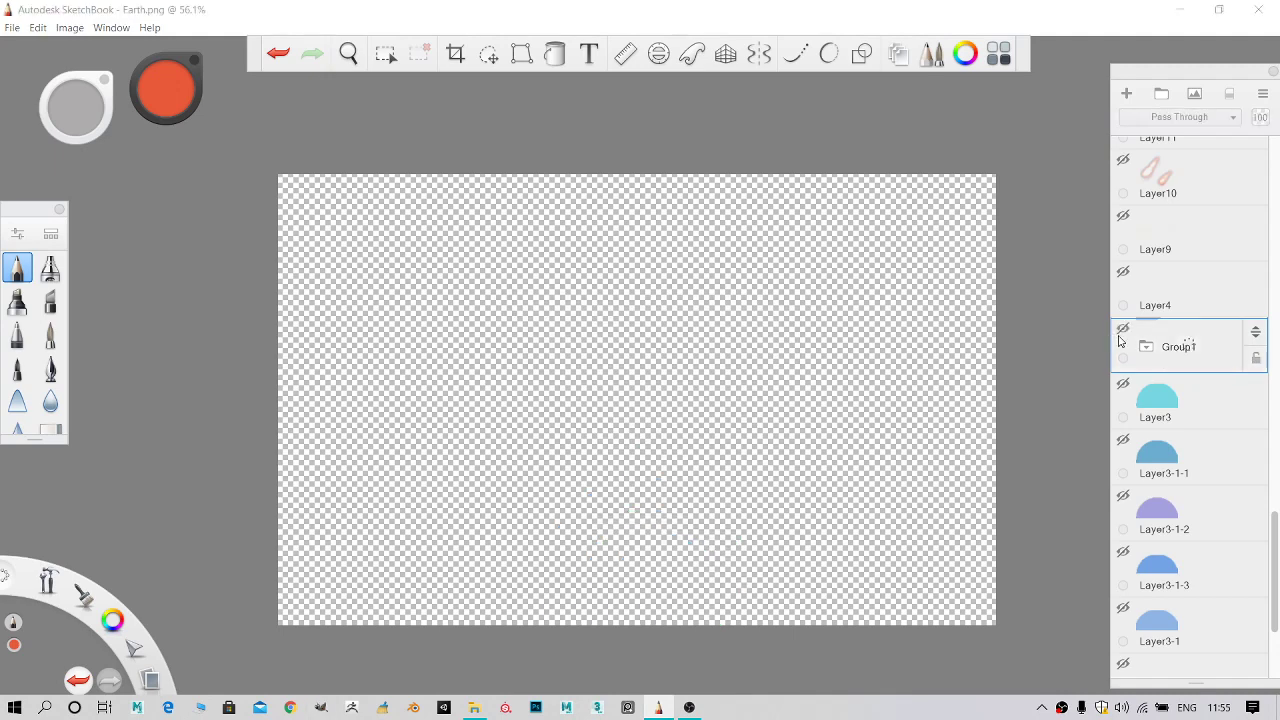
pyautogui.scroll(-2, 1178, 391)
pyautogui.scroll(-2, 1178, 391)
pyautogui.click(1130, 195)
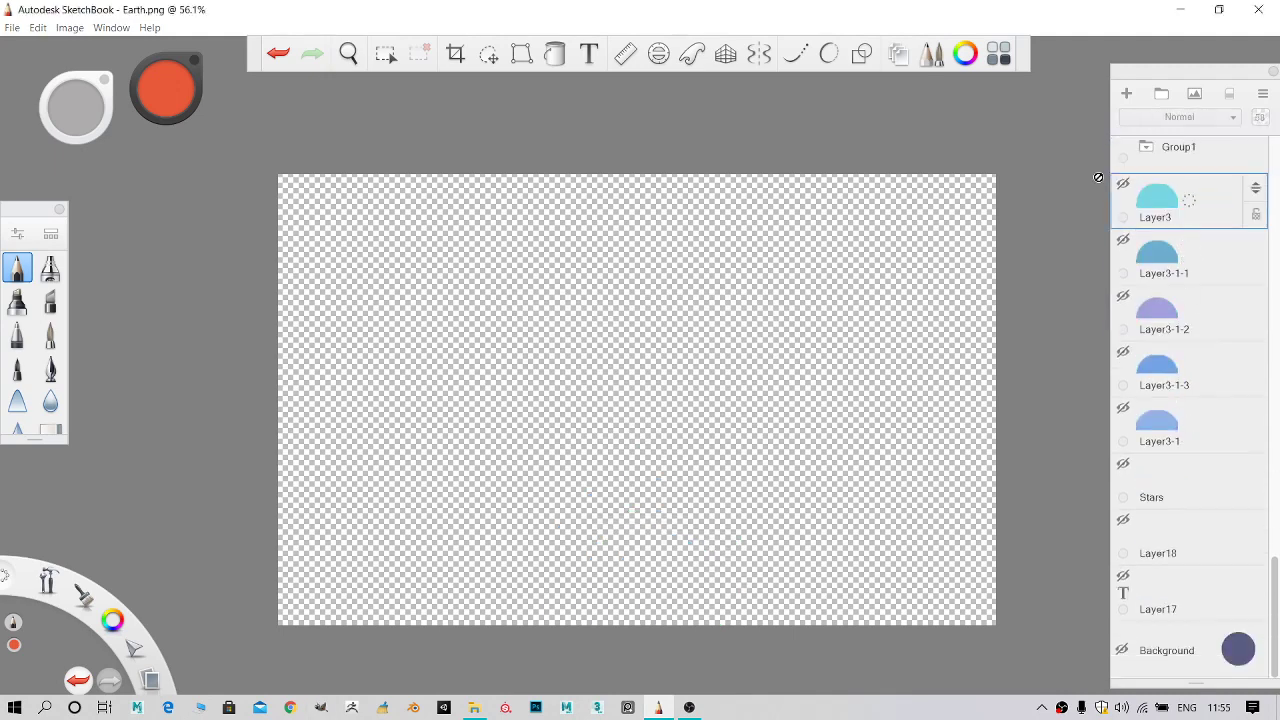
pyautogui.click(1124, 185)
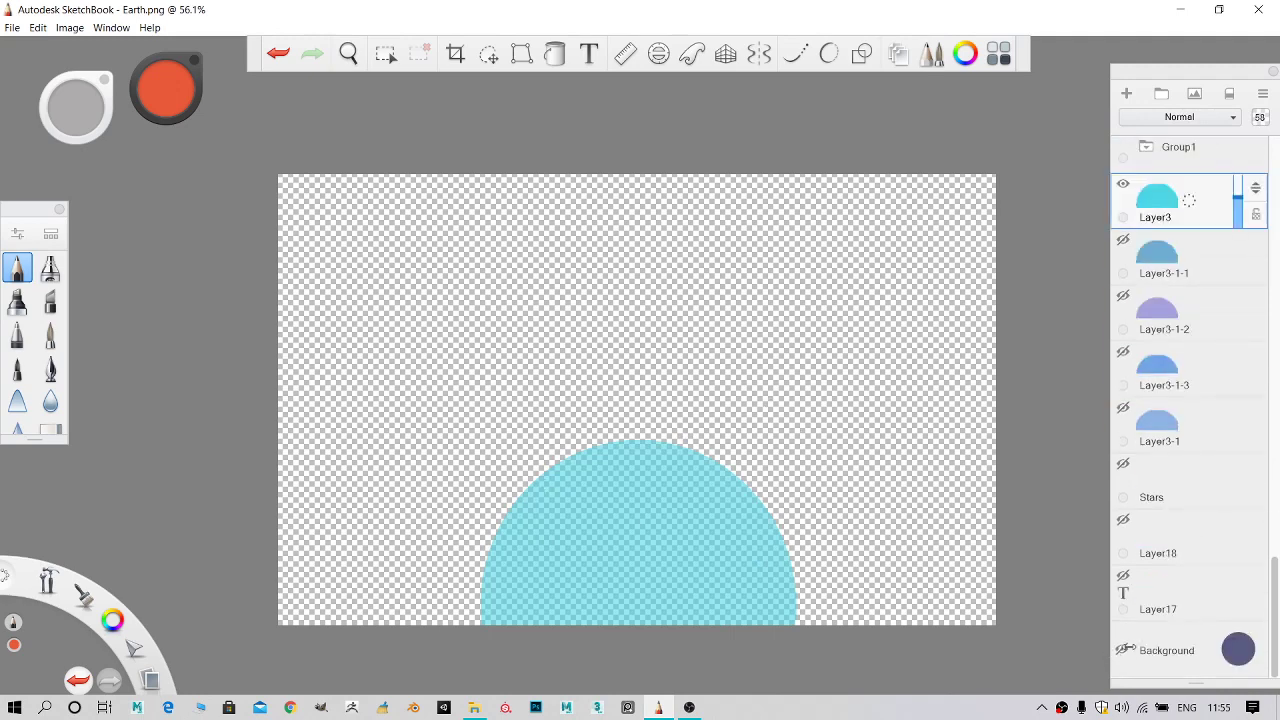
pyautogui.click(1125, 650)
# Show the Tropo text layer, leaving Stratos hidden after briefly checking it.
pyautogui.scroll(8, 1183, 460)
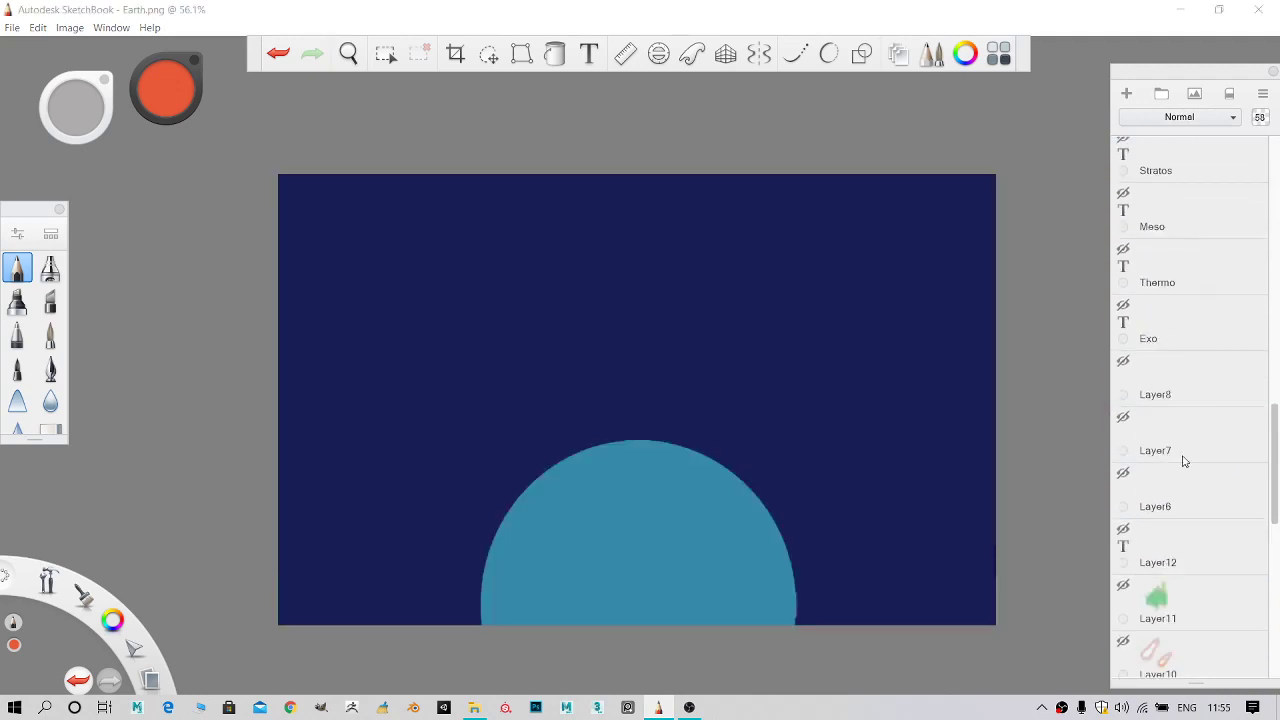
pyautogui.scroll(2, 1209, 406)
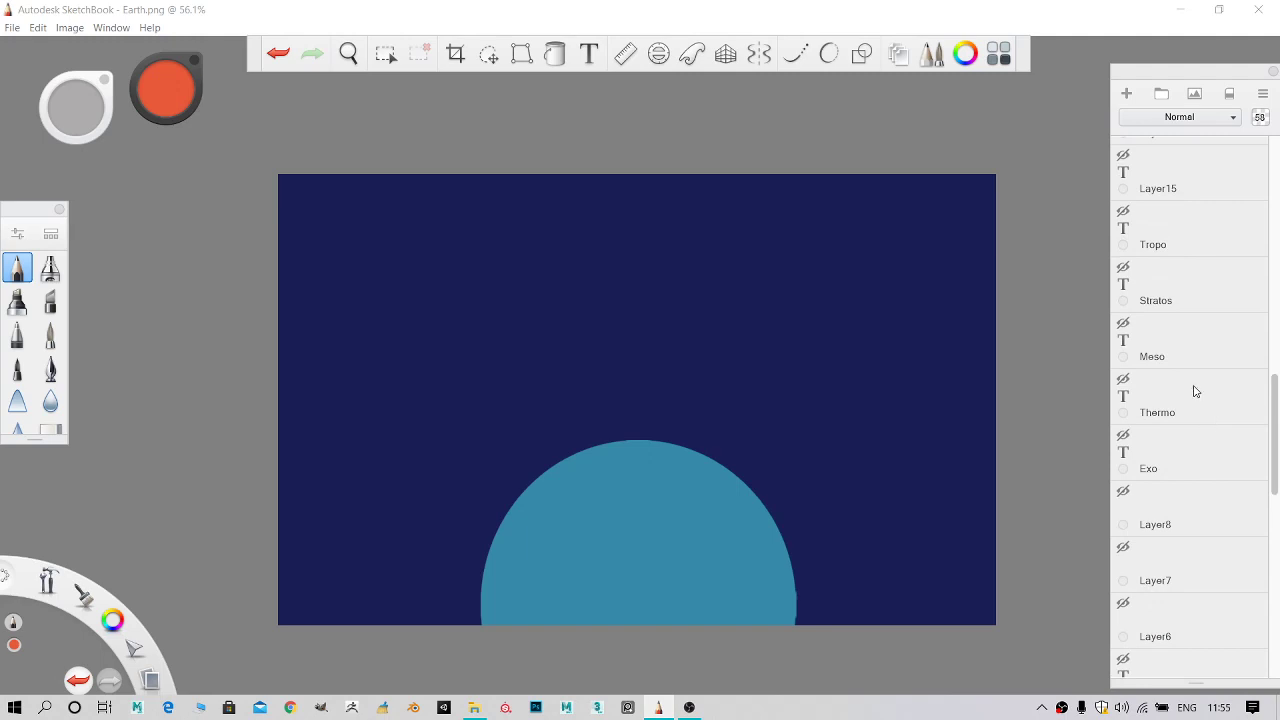
pyautogui.click(1132, 275)
pyautogui.click(1124, 269)
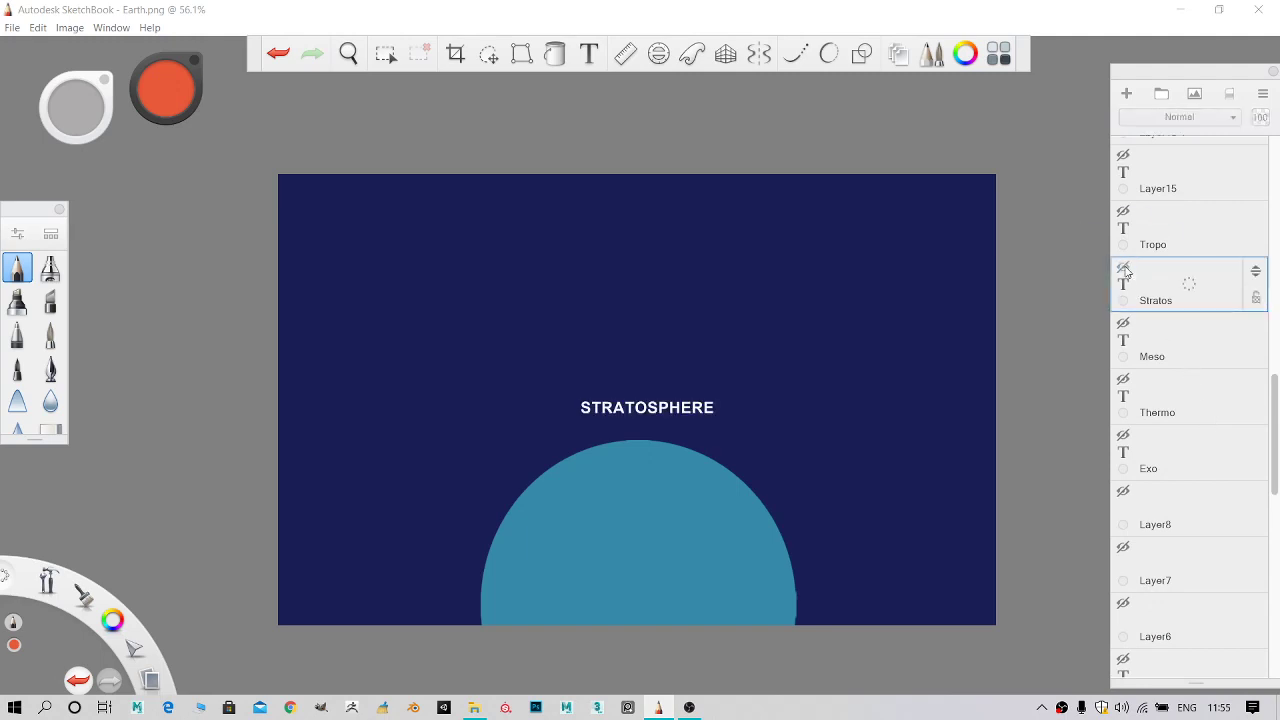
pyautogui.click(1124, 269)
pyautogui.click(1123, 213)
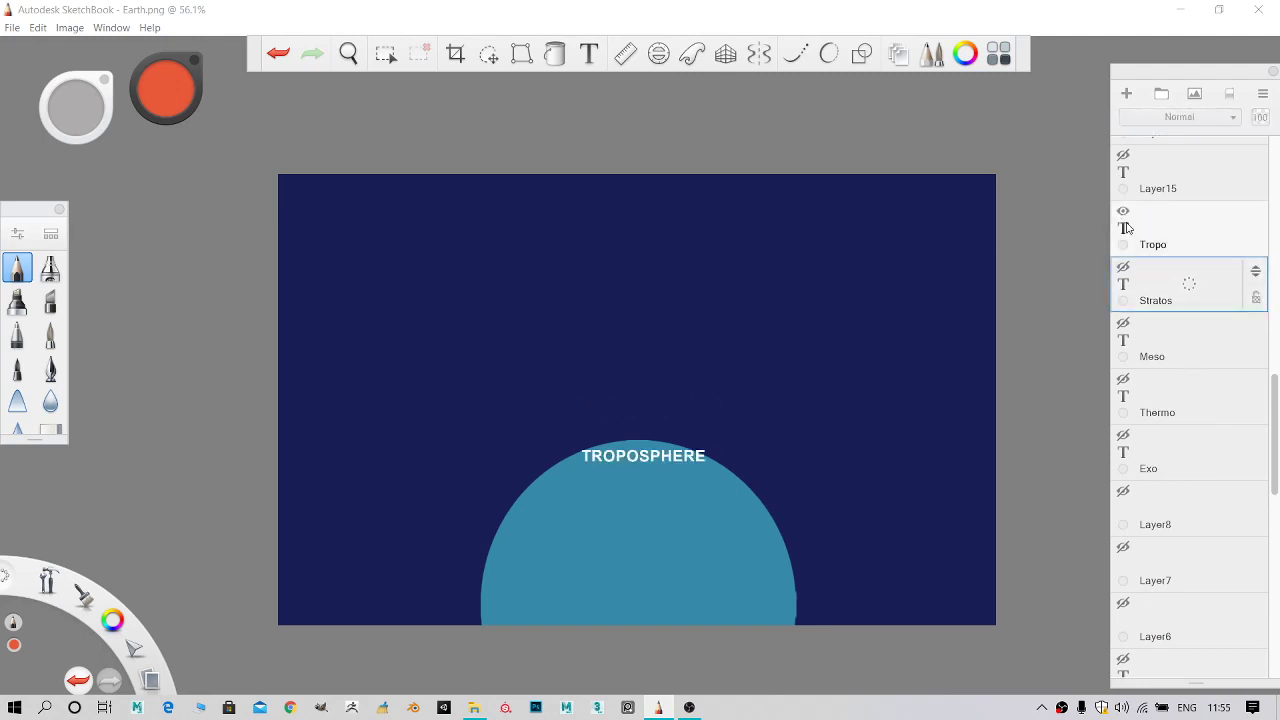
# Check Layer15, Layer15-1, Layer15-1-1-1-1-1 and Layer15-1-1-1-1-1-1 for the troposphere's altitude label by toggling their visibility.
pyautogui.scroll(2, 1197, 209)
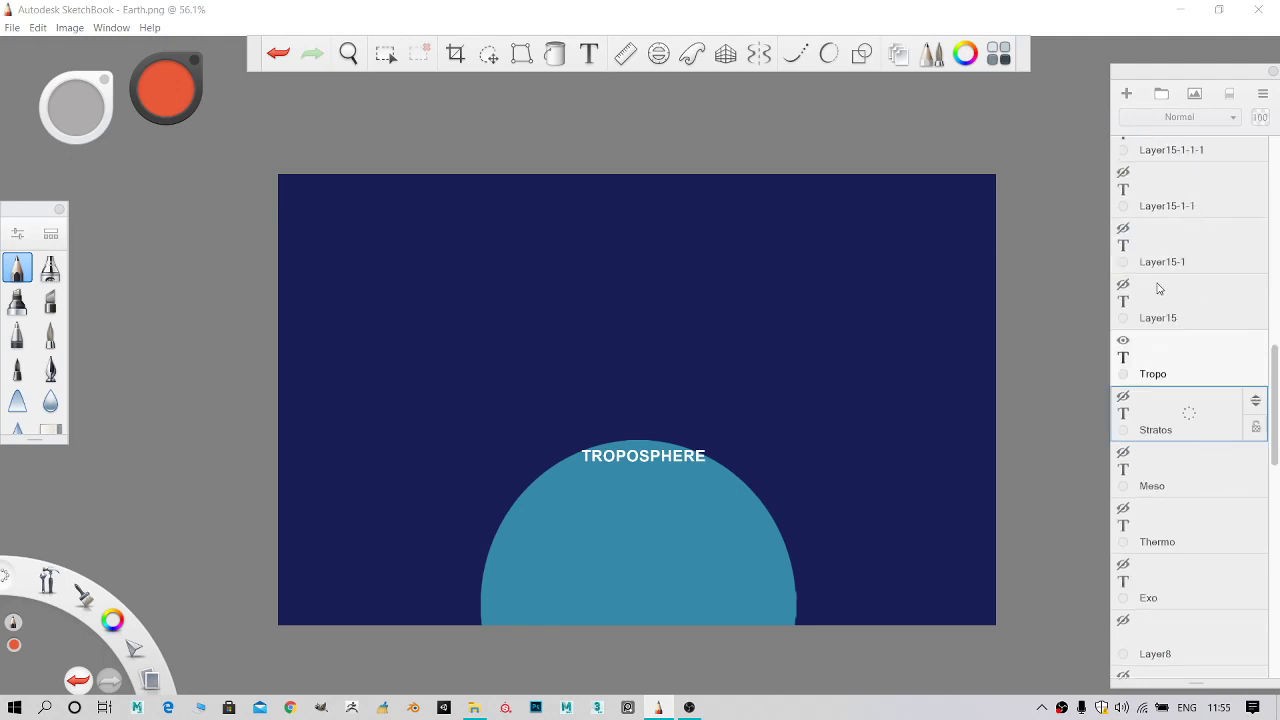
pyautogui.click(1125, 228)
pyautogui.click(1125, 228)
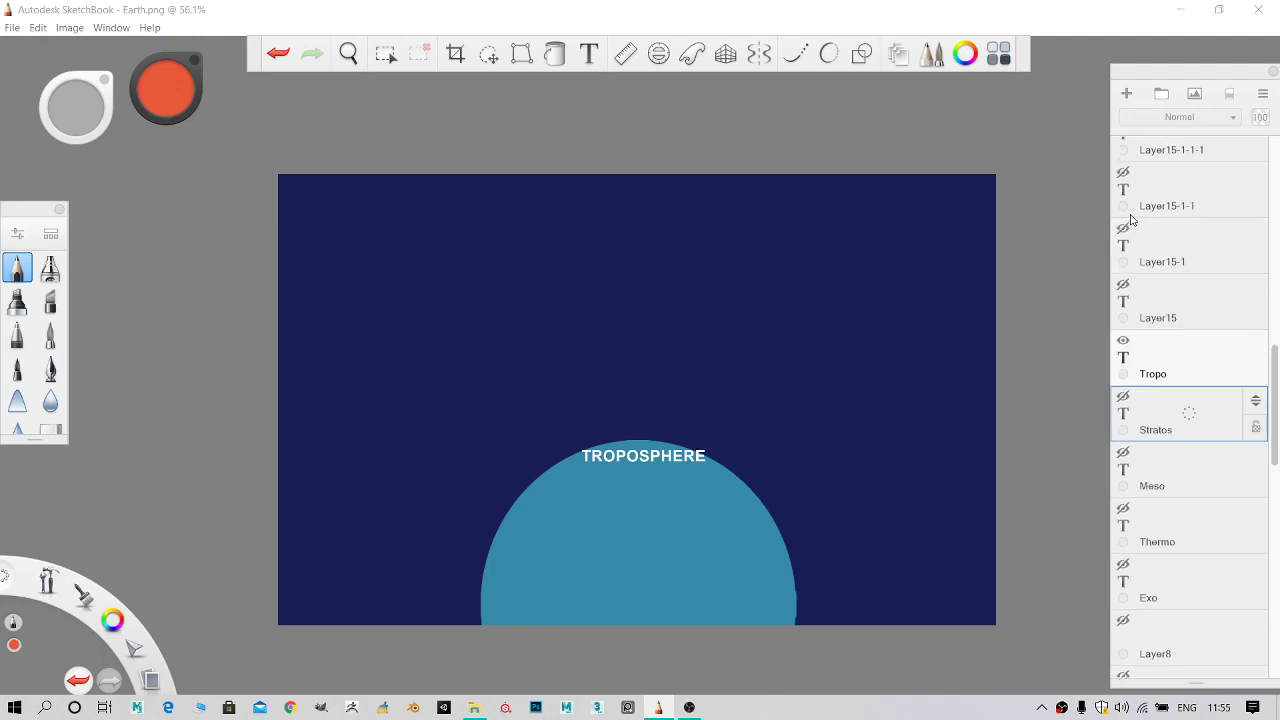
pyautogui.click(1121, 283)
pyautogui.click(1121, 283)
pyautogui.scroll(3, 1122, 283)
pyautogui.click(1127, 167)
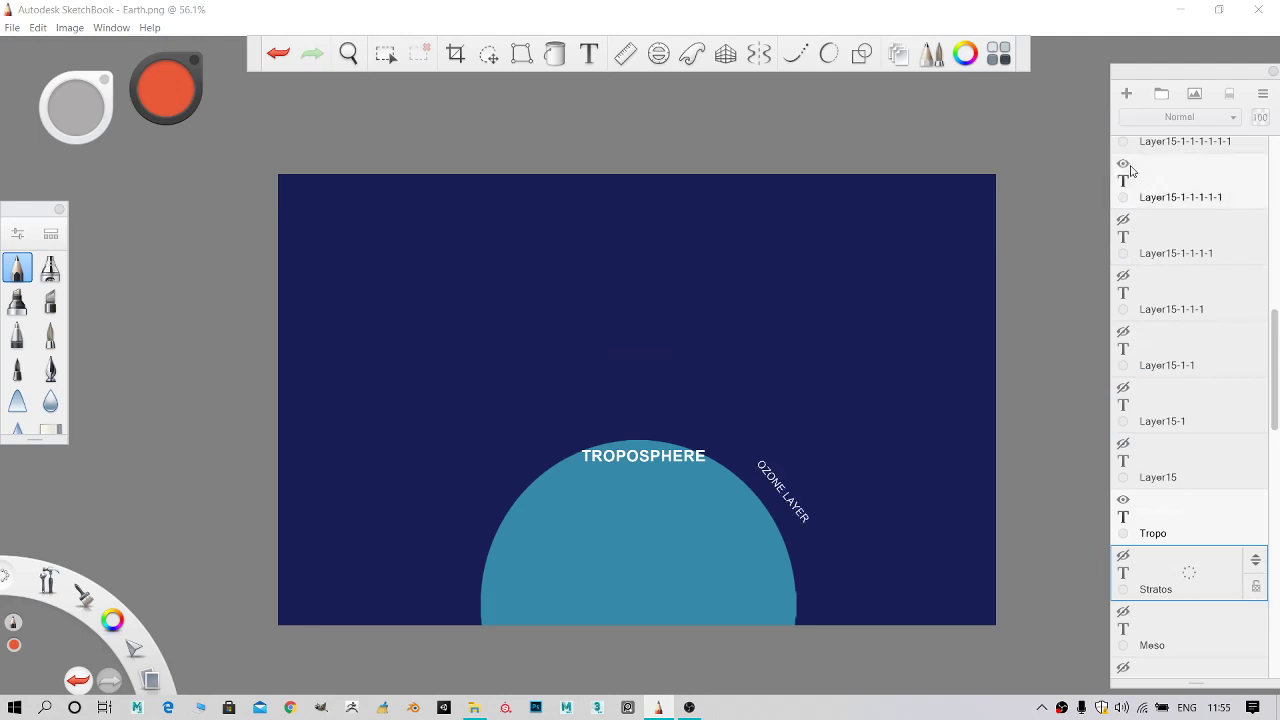
pyautogui.click(1124, 164)
pyautogui.scroll(1, 1126, 177)
pyautogui.click(1123, 170)
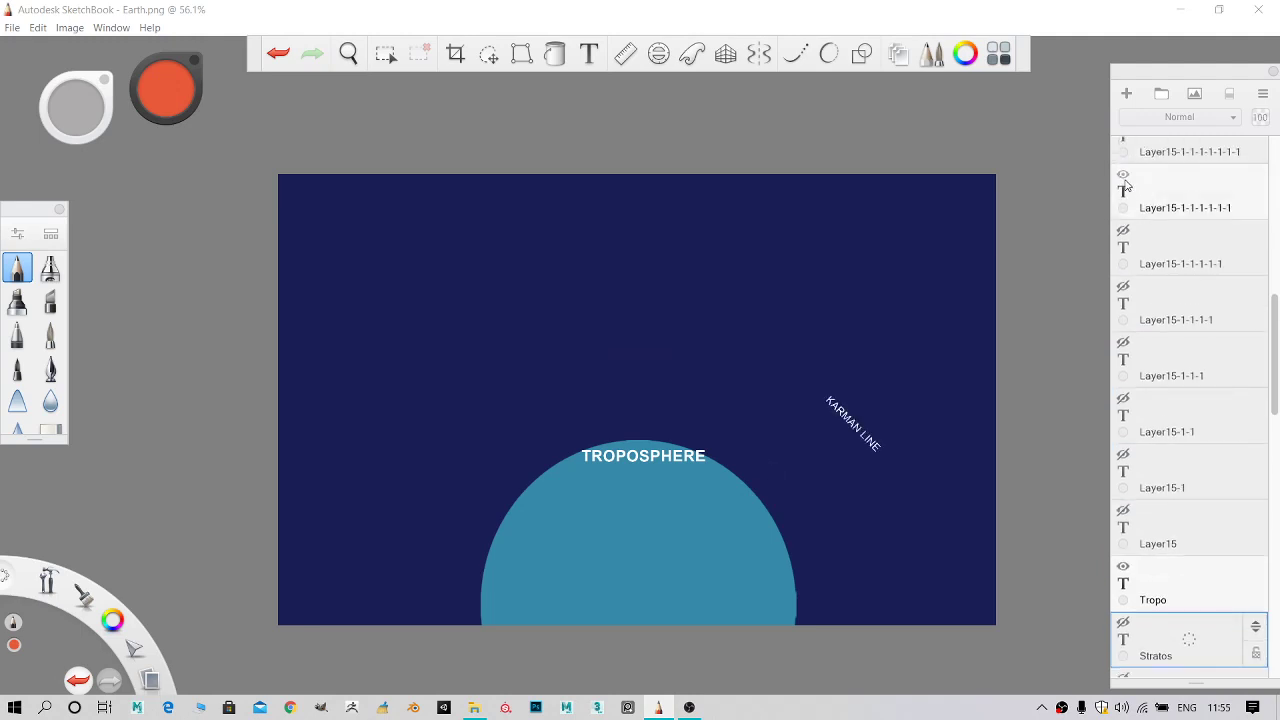
pyautogui.click(1123, 170)
pyautogui.scroll(3, 1130, 190)
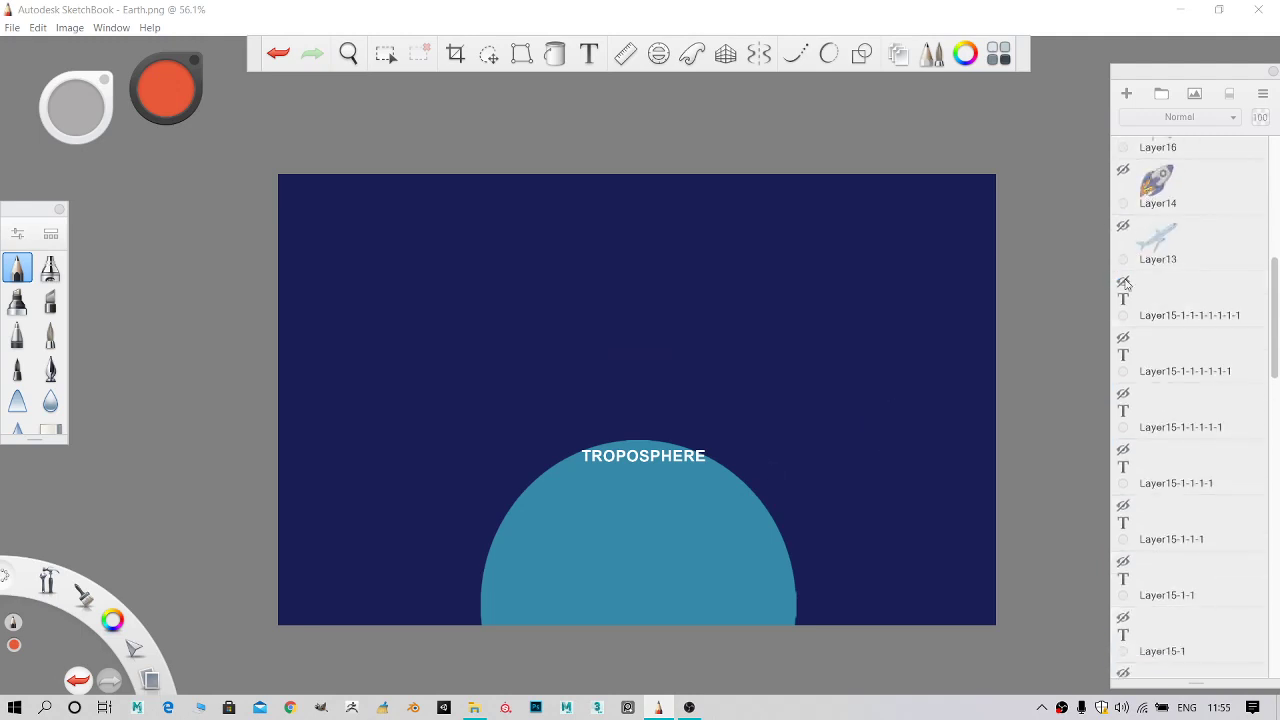
# Toggle the text layers from Layer15-1-1-1 down to Stratos on and off to examine which label each holds.
pyautogui.scroll(-3, 1125, 320)
pyautogui.click(1122, 358)
pyautogui.click(1122, 358)
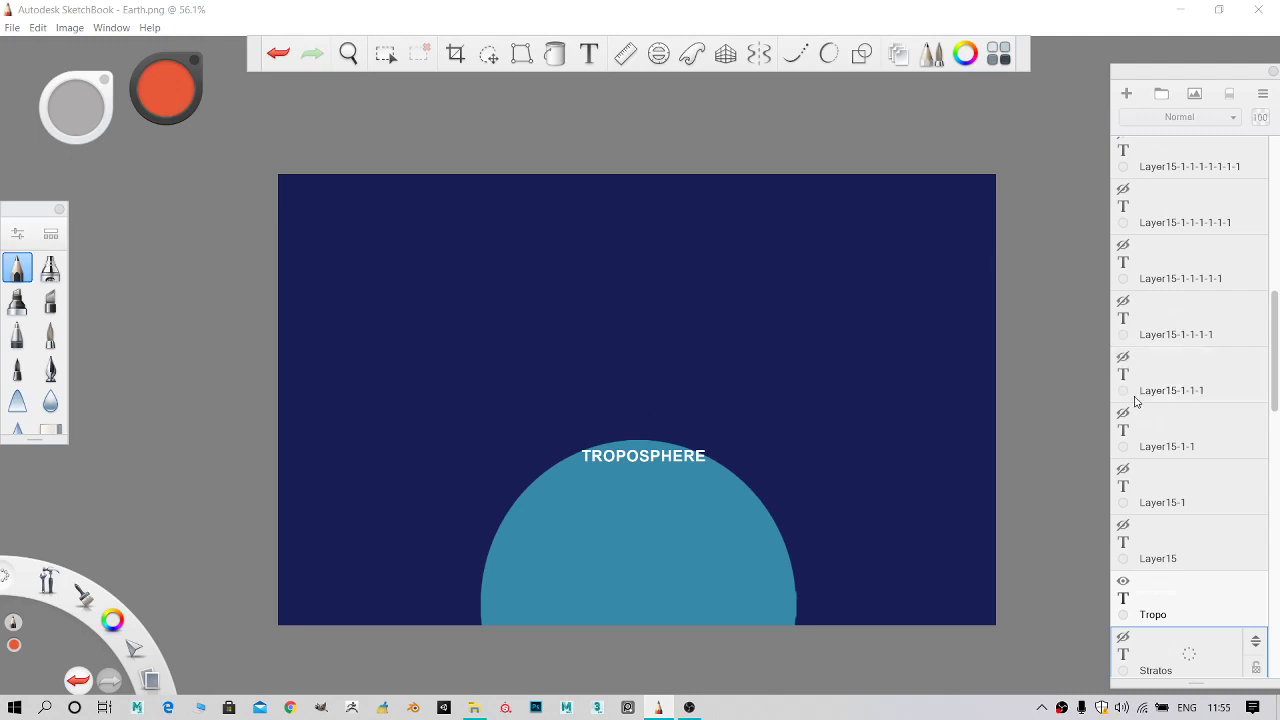
pyautogui.click(1124, 414)
pyautogui.click(1124, 414)
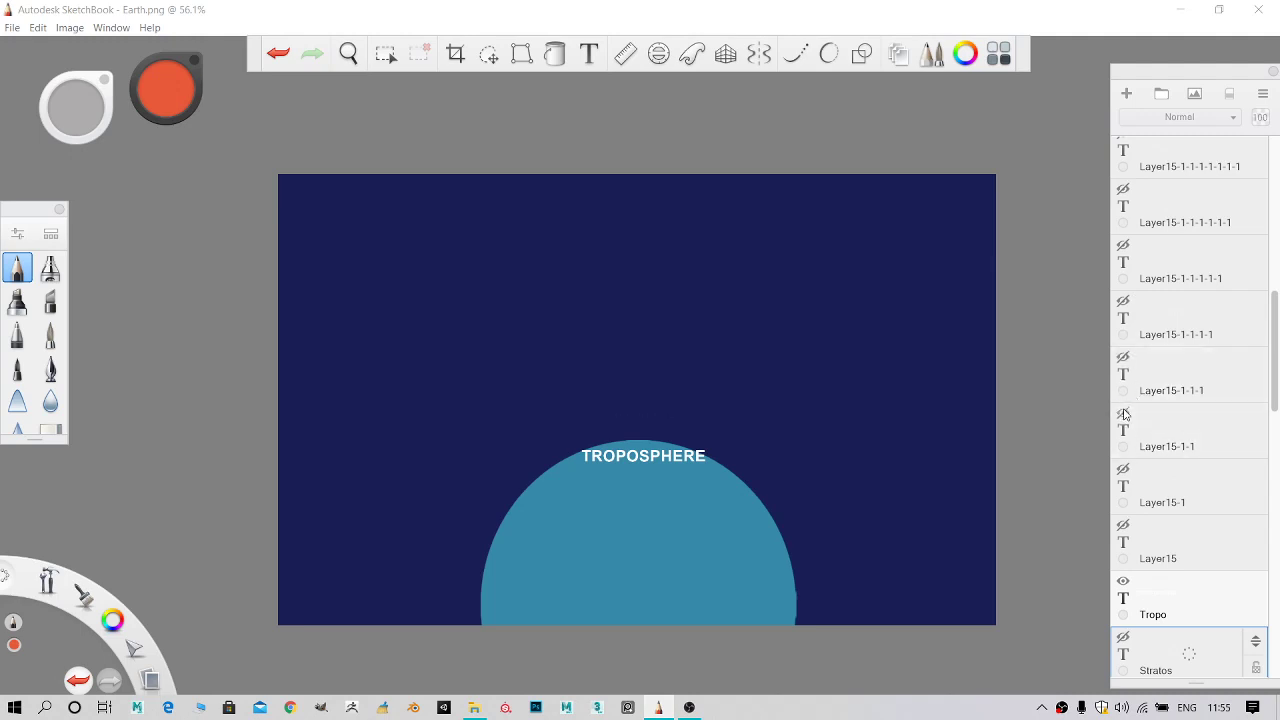
pyautogui.click(1123, 470)
pyautogui.click(1123, 470)
pyautogui.click(1123, 527)
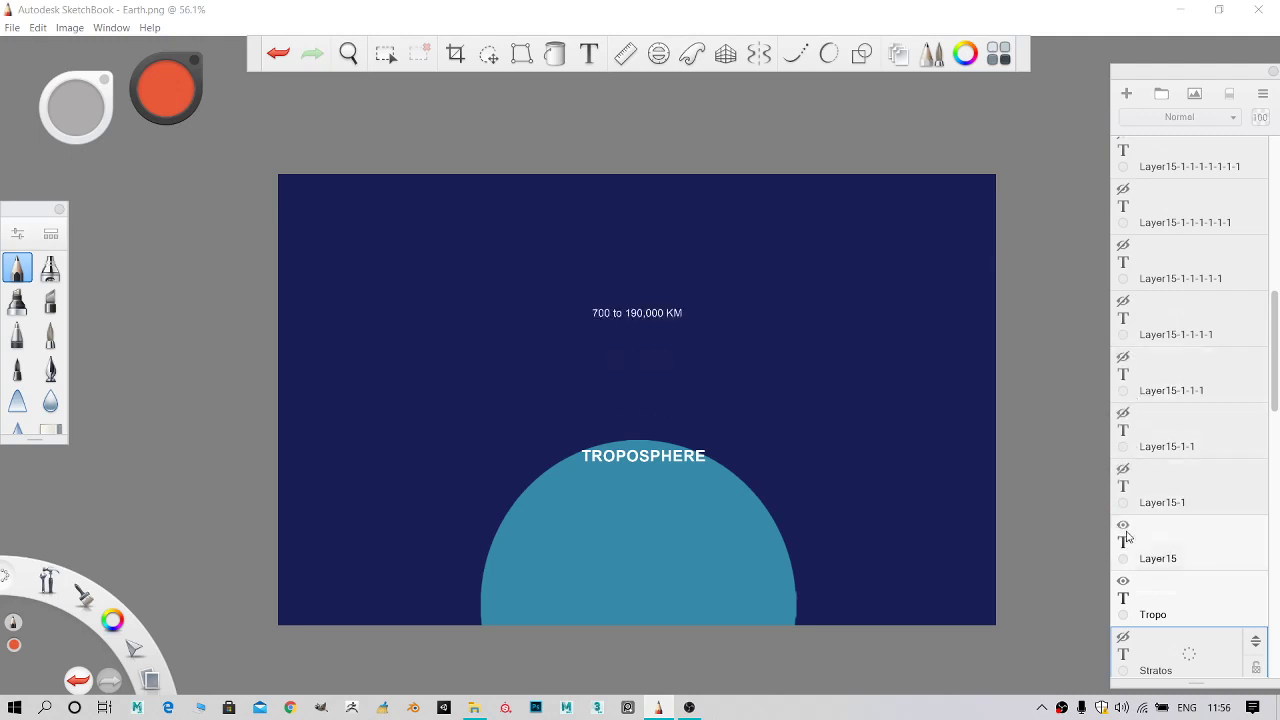
pyautogui.click(1123, 527)
pyautogui.click(1123, 582)
pyautogui.click(1123, 587)
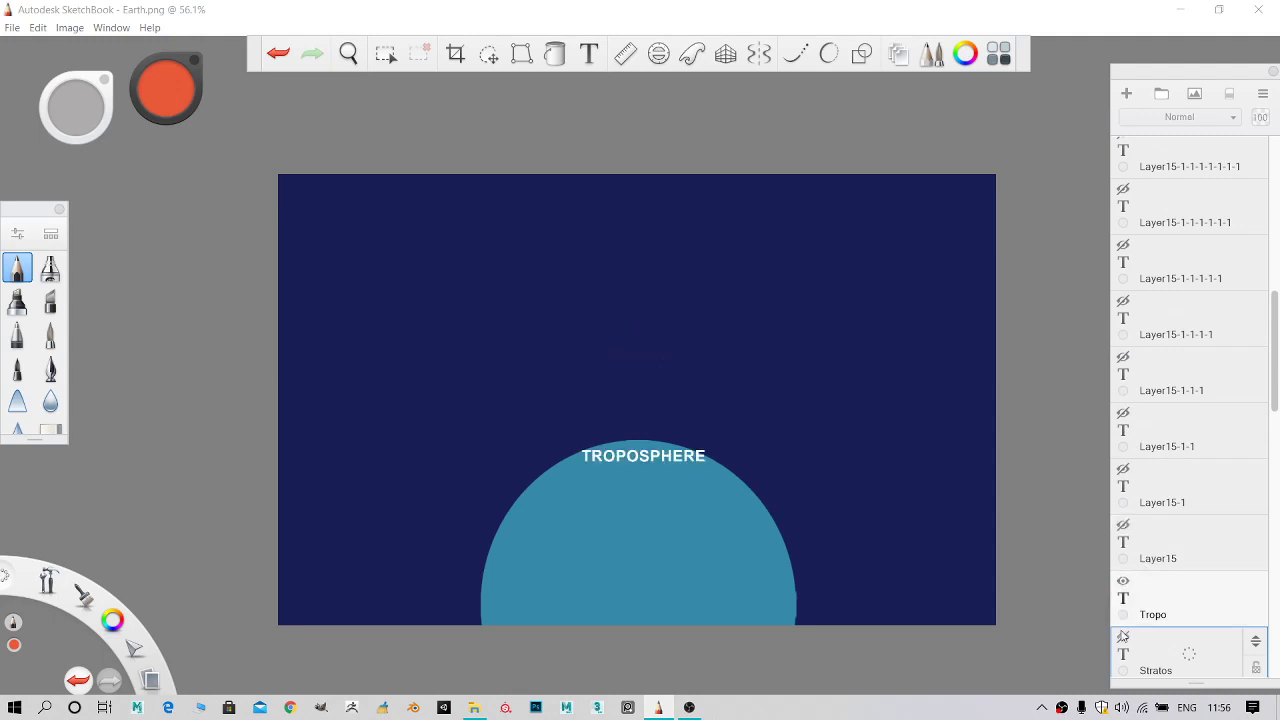
pyautogui.click(1123, 637)
pyautogui.click(1123, 637)
# Show Layer15-1-1-1-1, the altitude range label beneath the TROPOSPHERE title, keeping the ozone layer label hidden.
pyautogui.scroll(1, 1163, 530)
pyautogui.scroll(2, 1163, 530)
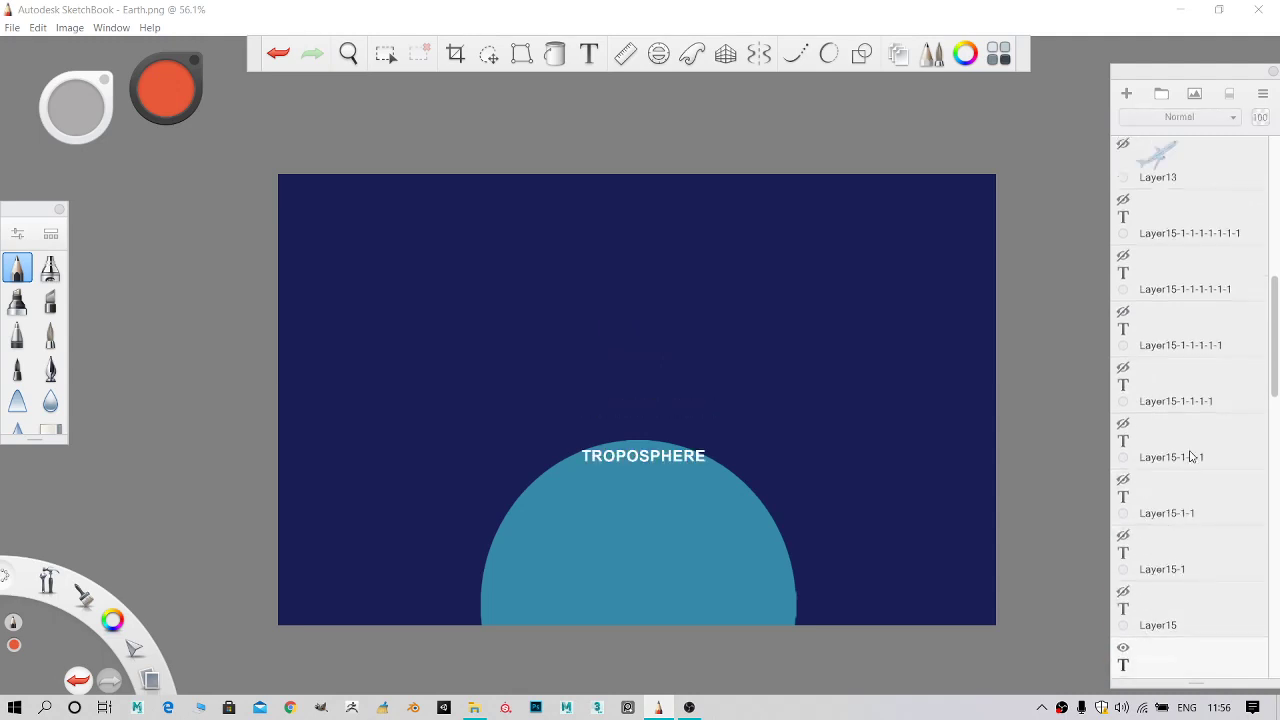
pyautogui.scroll(1, 1124, 300)
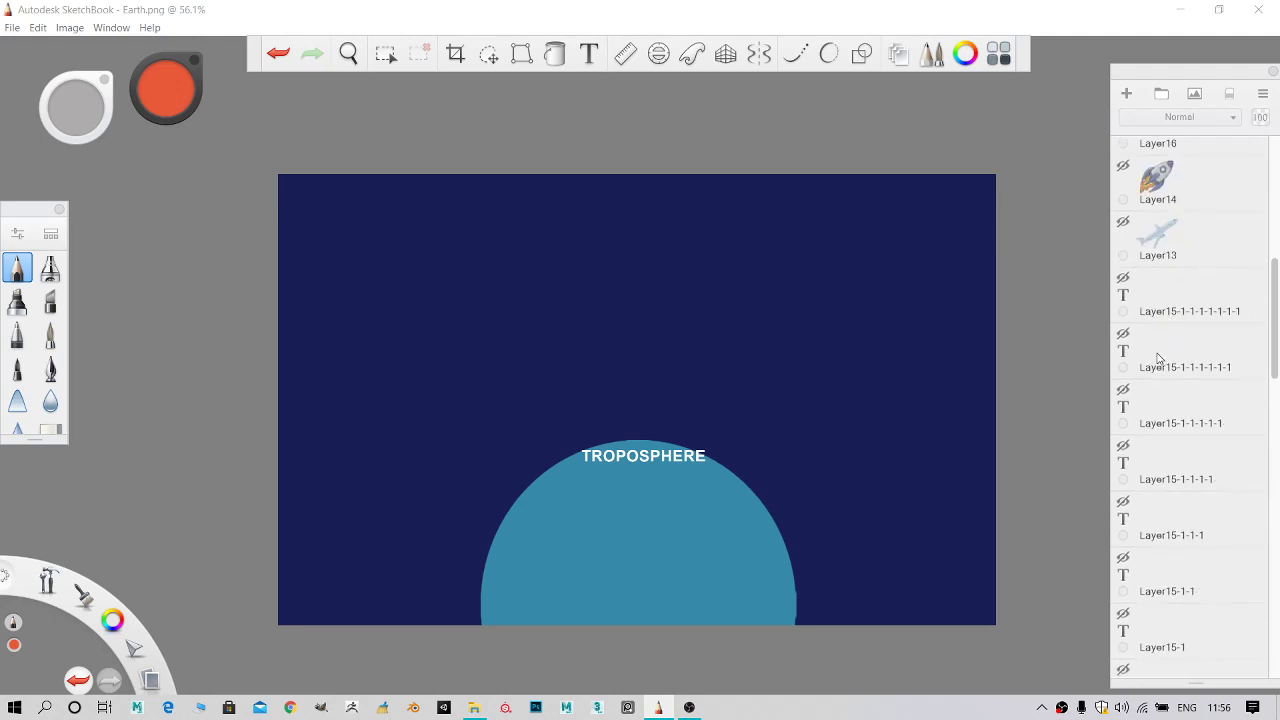
pyautogui.click(1123, 389)
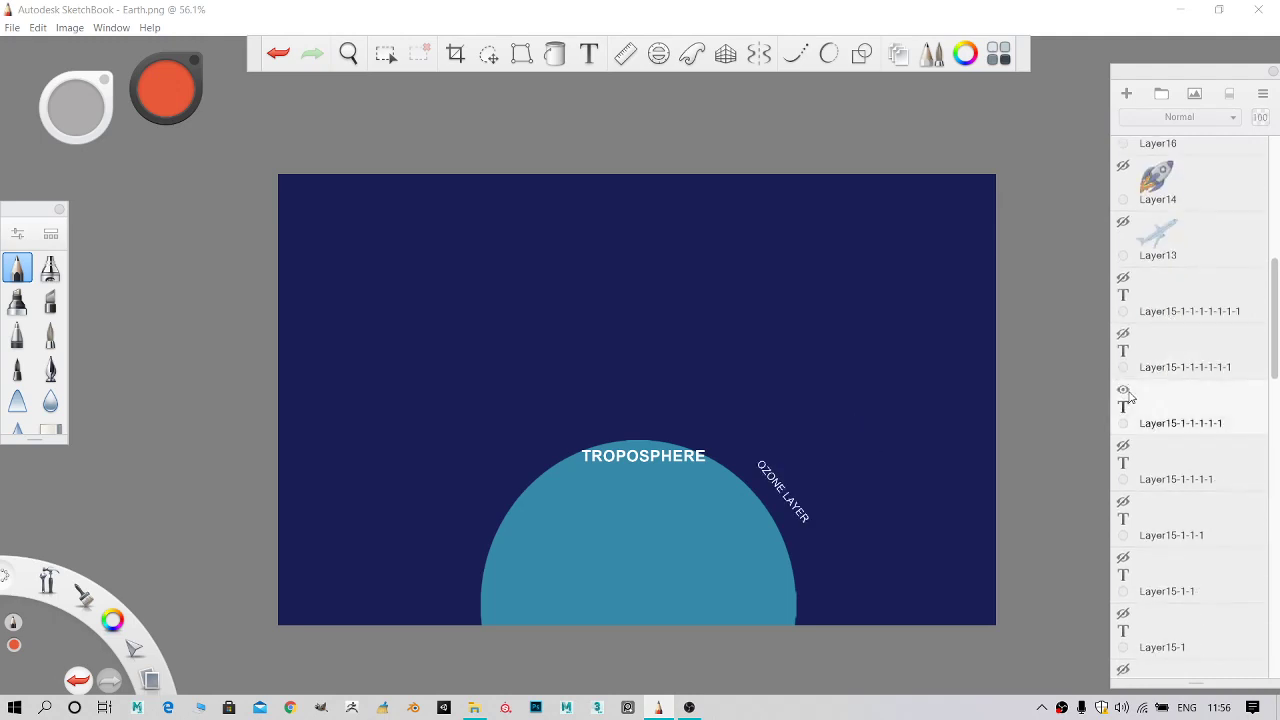
pyautogui.click(1123, 389)
pyautogui.click(1121, 447)
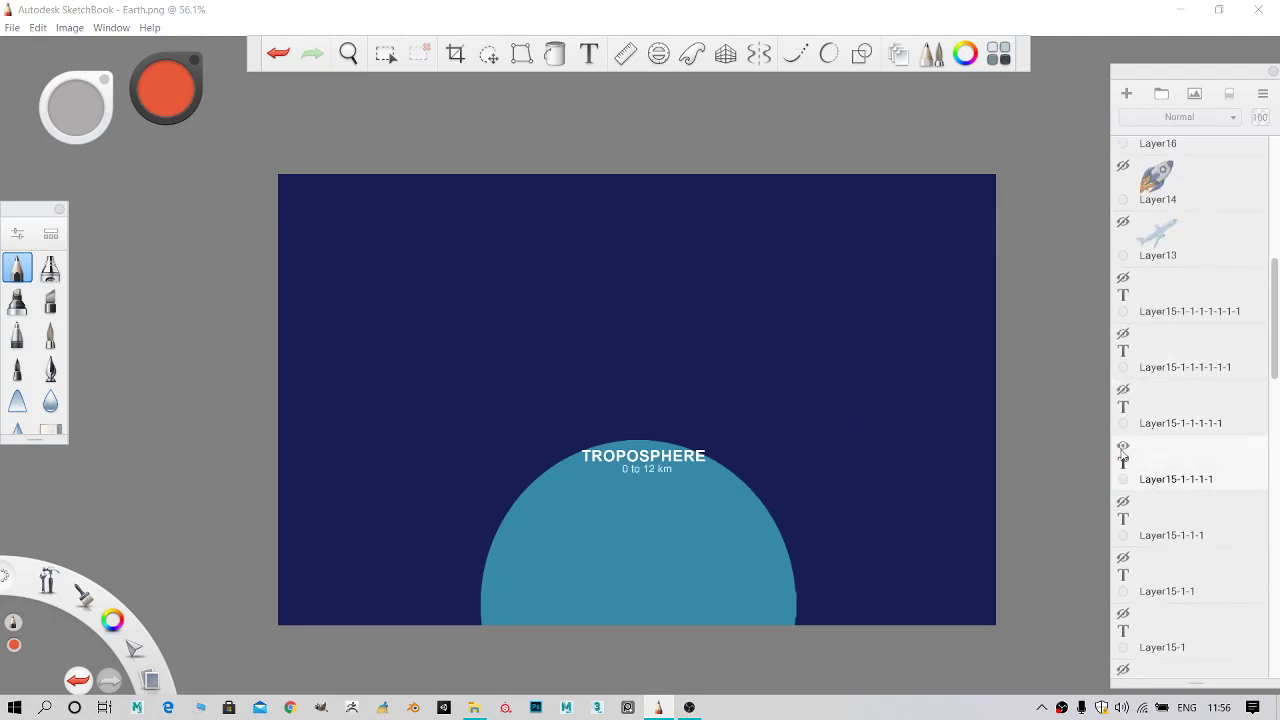
# Hide the Background layer so the troposphere dome and its labels sit on transparency.
pyautogui.scroll(-2, 590, 364)
pyautogui.scroll(-2, 600, 371)
pyautogui.scroll(4, 611, 512)
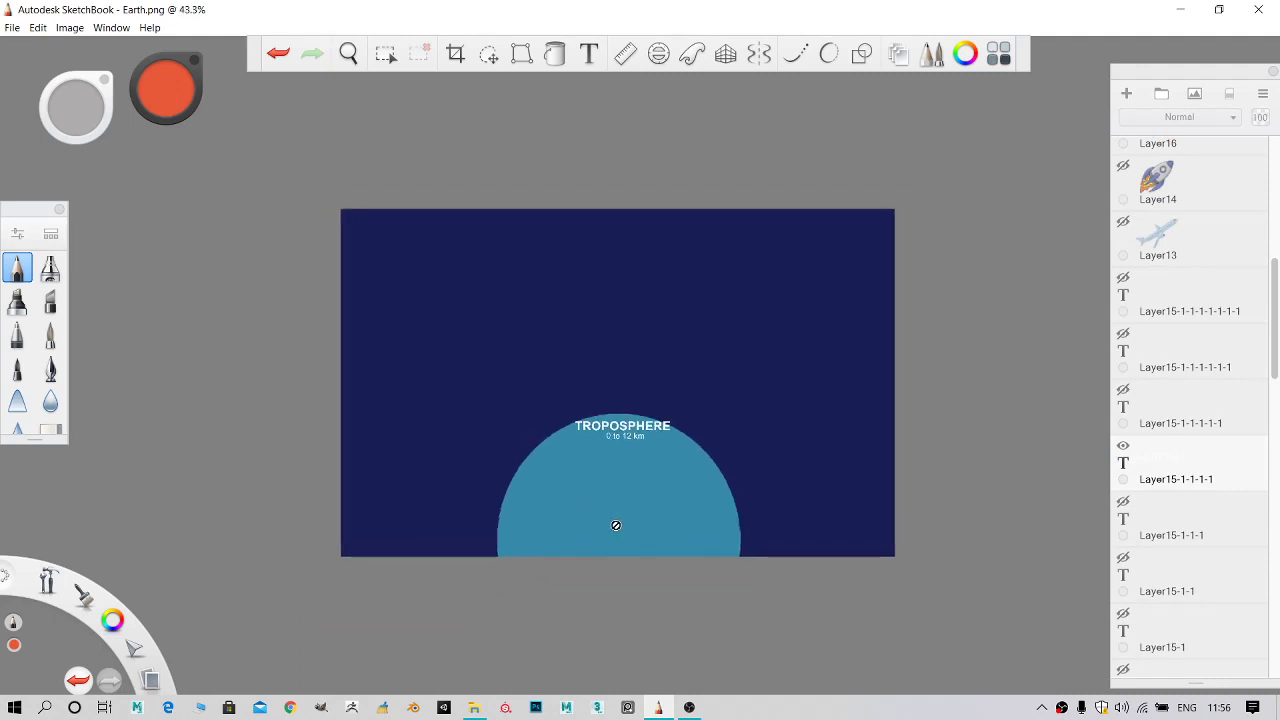
pyautogui.scroll(-2, 800, 534)
pyautogui.scroll(-15, 1225, 551)
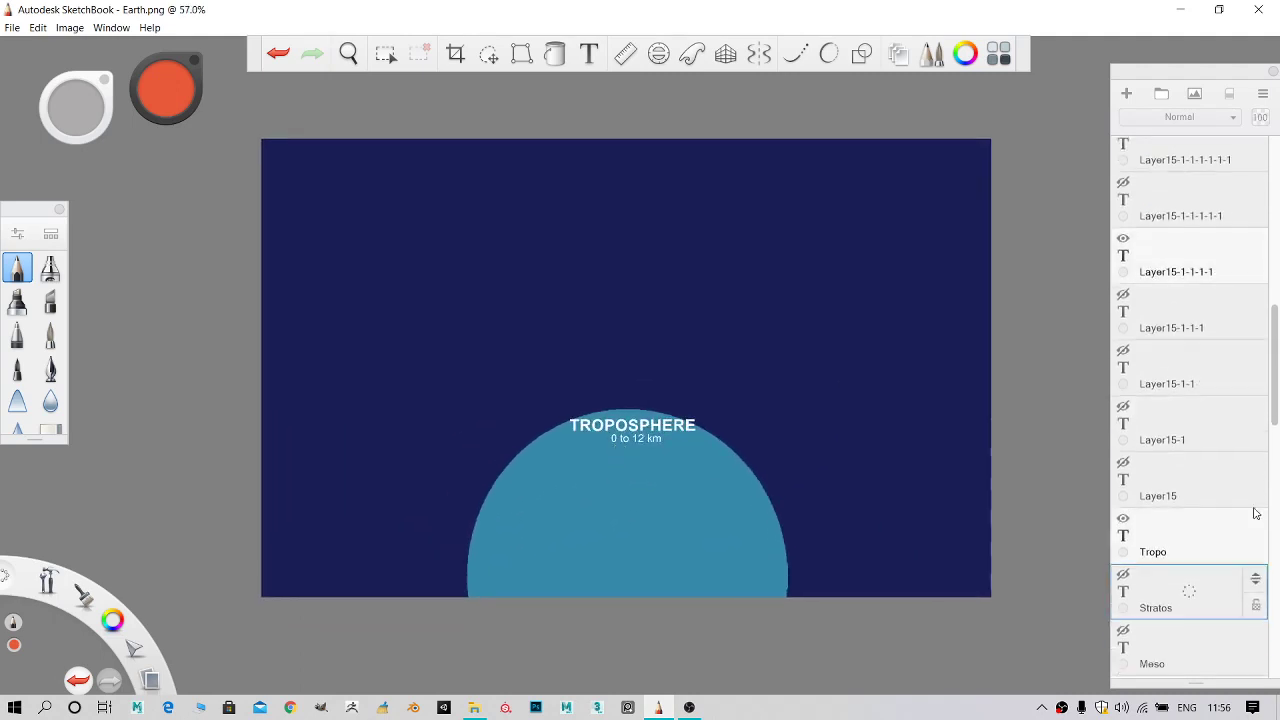
pyautogui.scroll(-3, 1222, 558)
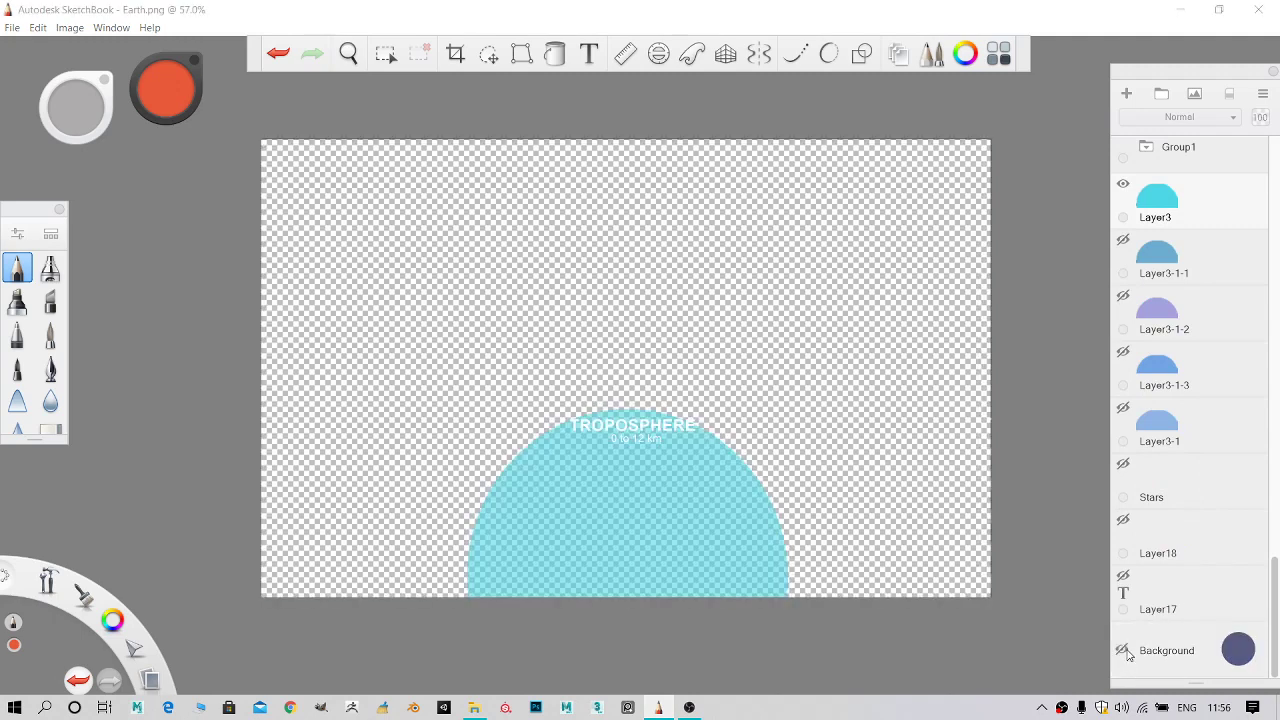
pyautogui.click(1124, 650)
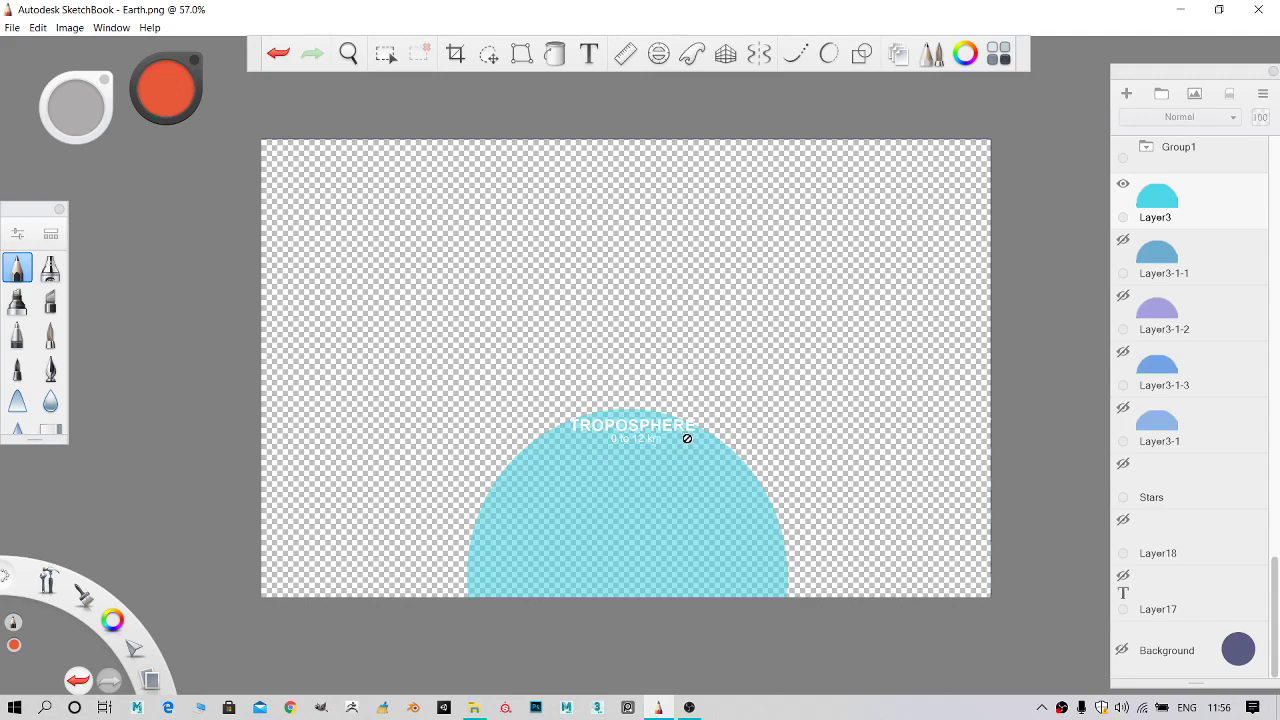
# Save the image as a PNG file named troposphere in the Animation asset folder, accepting merged layers.
pyautogui.click(14, 28)
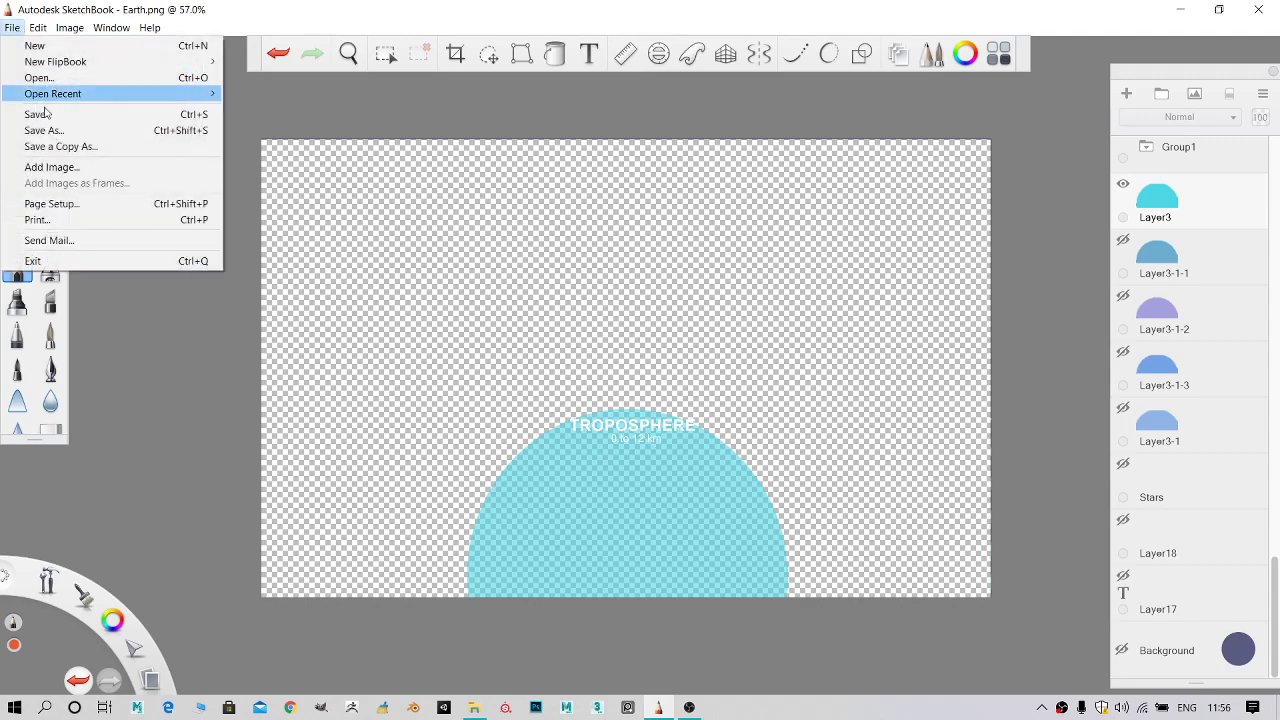
pyautogui.click(54, 132)
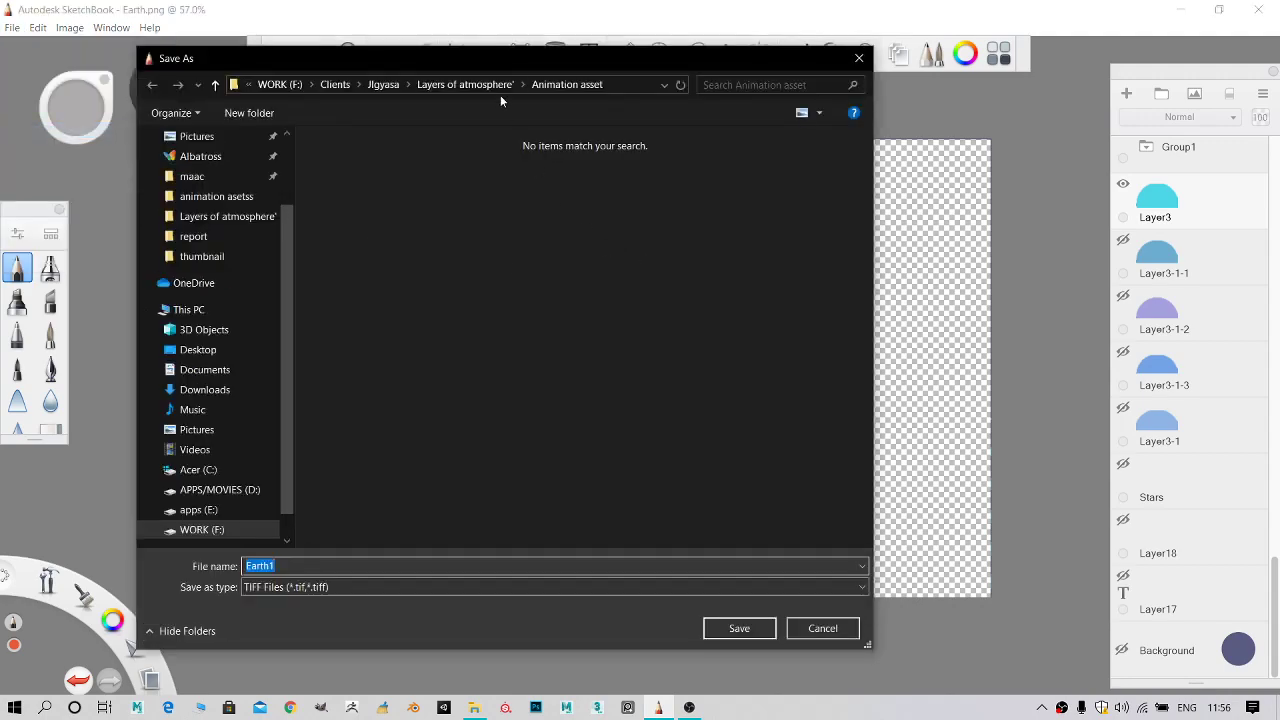
pyautogui.click(313, 587)
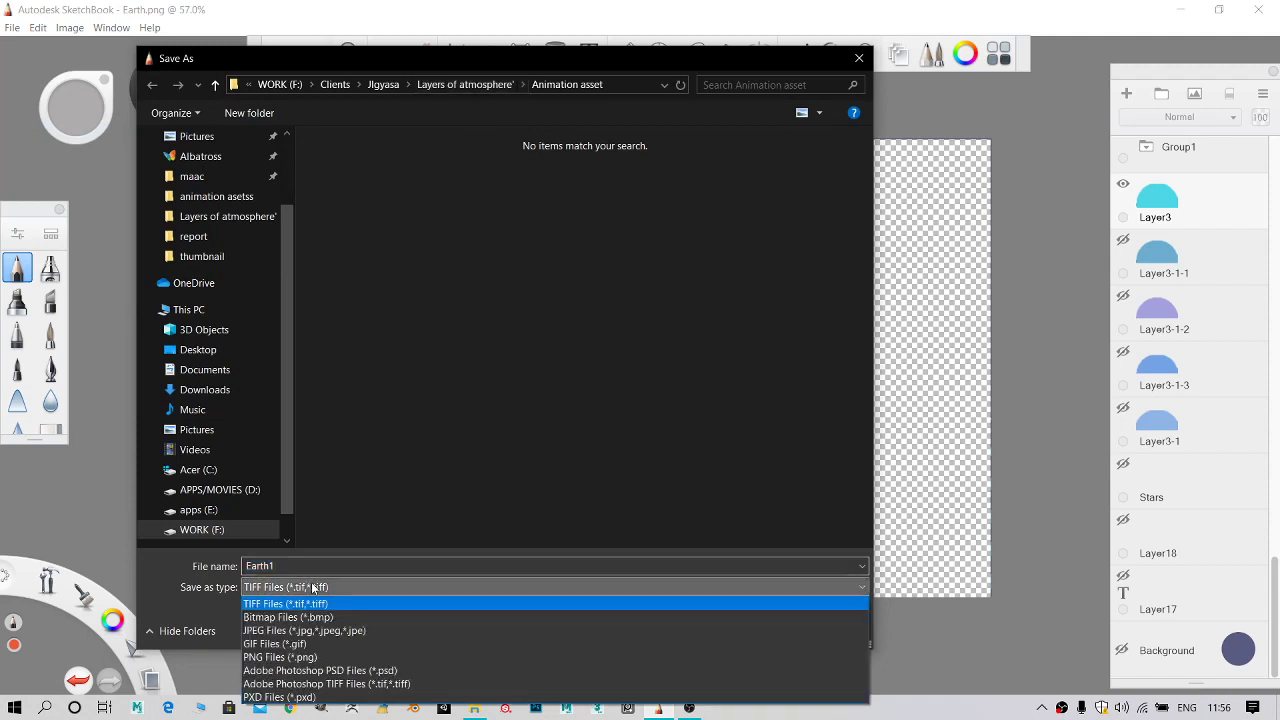
pyautogui.press('p')
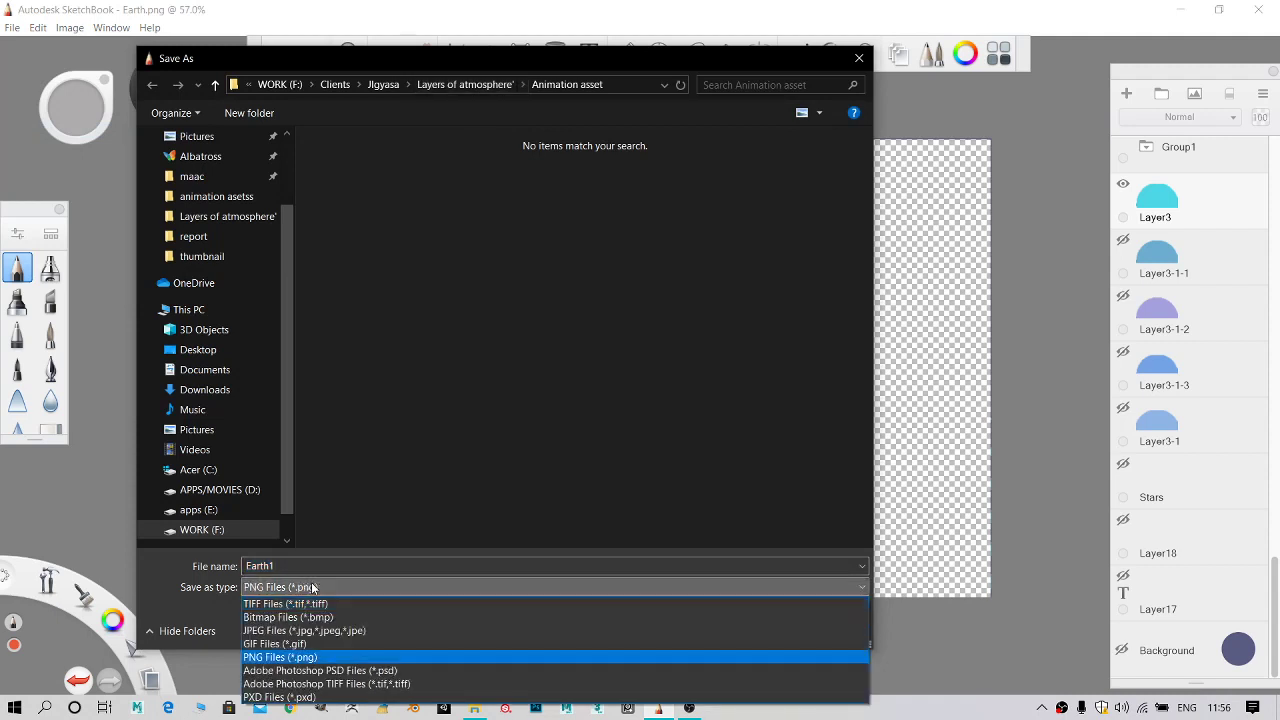
pyautogui.click(273, 658)
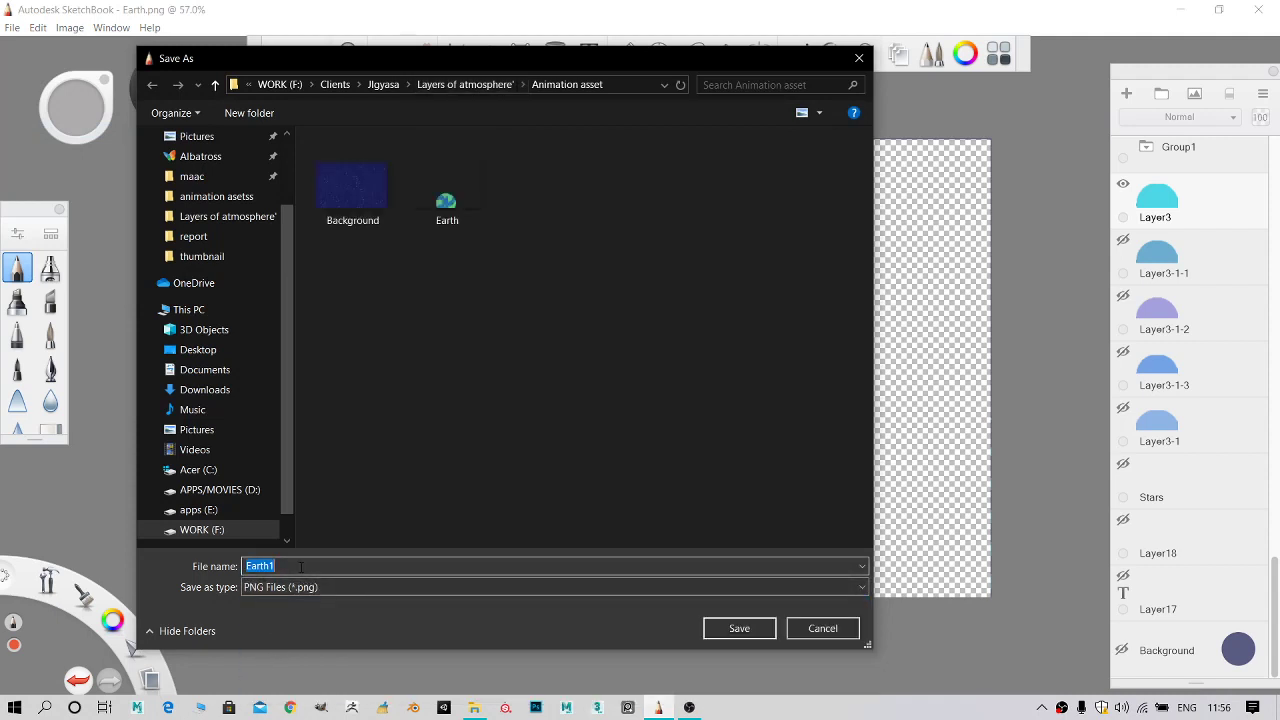
pyautogui.write('troposphere')
pyautogui.click(760, 627)
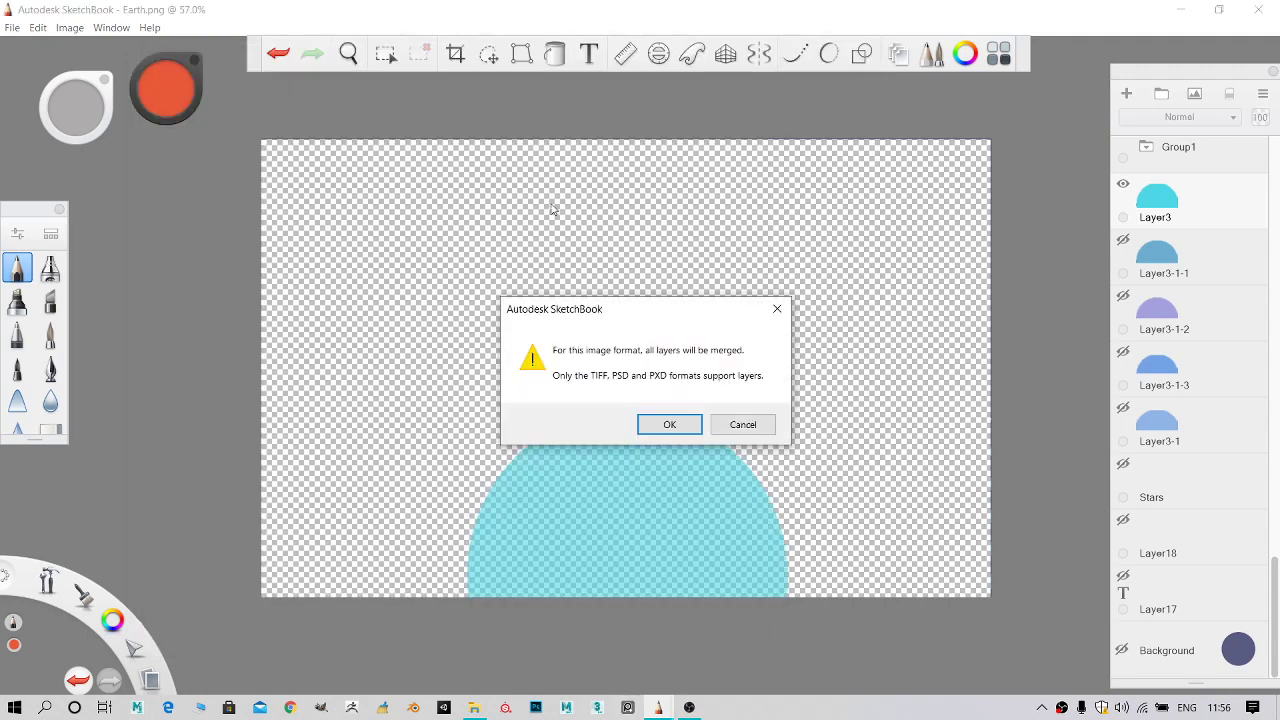
pyautogui.click(669, 424)
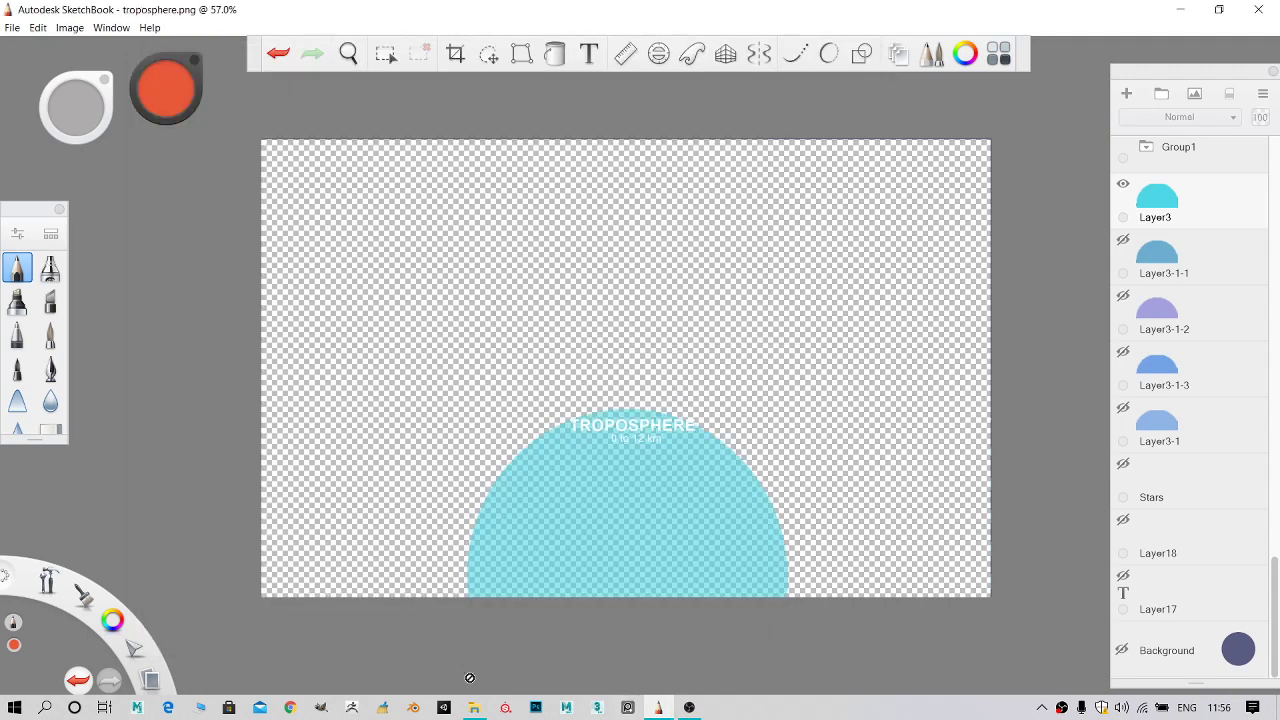
# Switch to File Explorer, view the exported troposphere image, and compare it with the other exported assets in Photos.
pyautogui.click(474, 707)
pyautogui.doubleClick(392, 194)
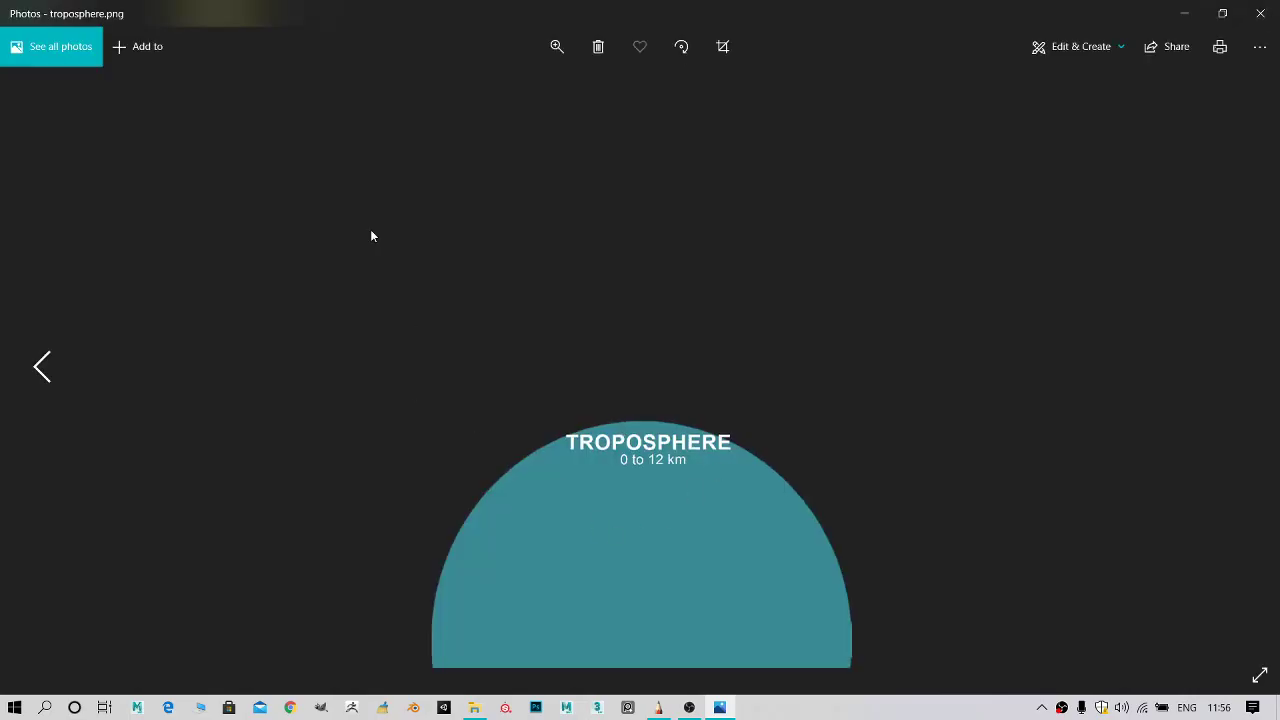
pyautogui.press('Left')
pyautogui.press('Left')
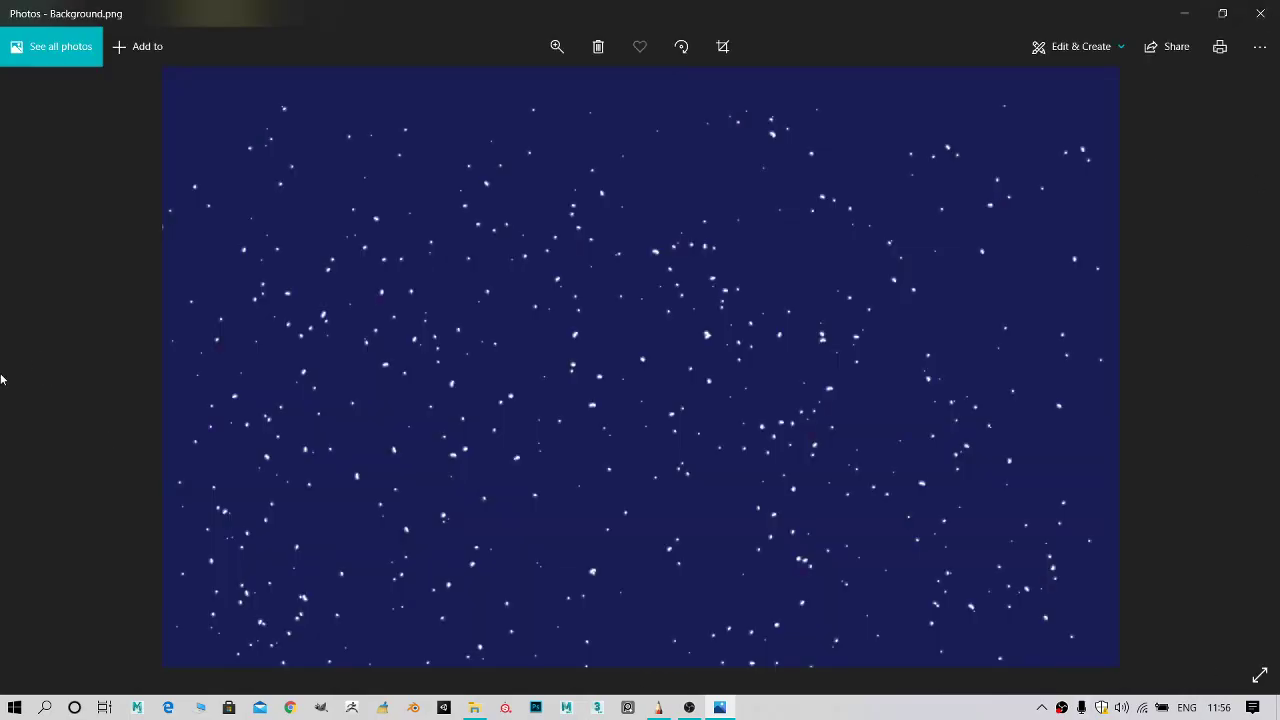
pyautogui.press('Right')
pyautogui.press('Right')
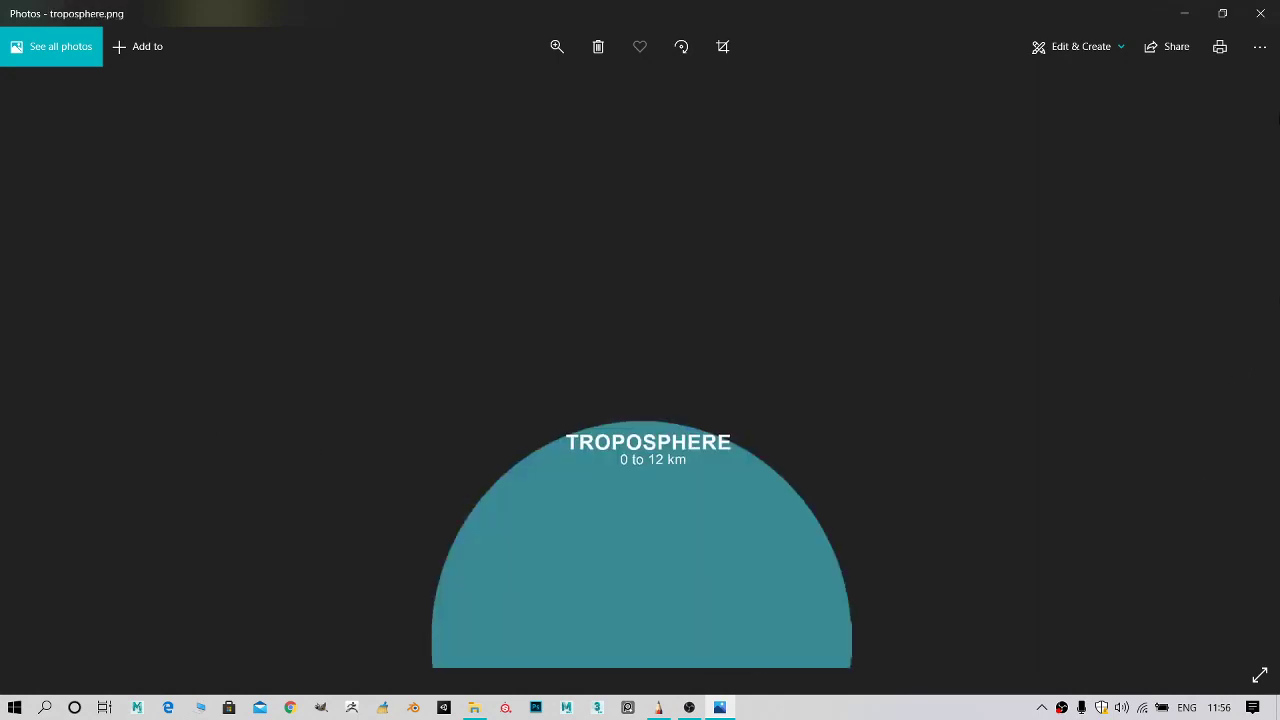
pyautogui.click(1260, 13)
# Load the layers of atmosphere image from the Layers of atmosphere' folder into the floating reference viewer and close File Explorer.
pyautogui.click(381, 130)
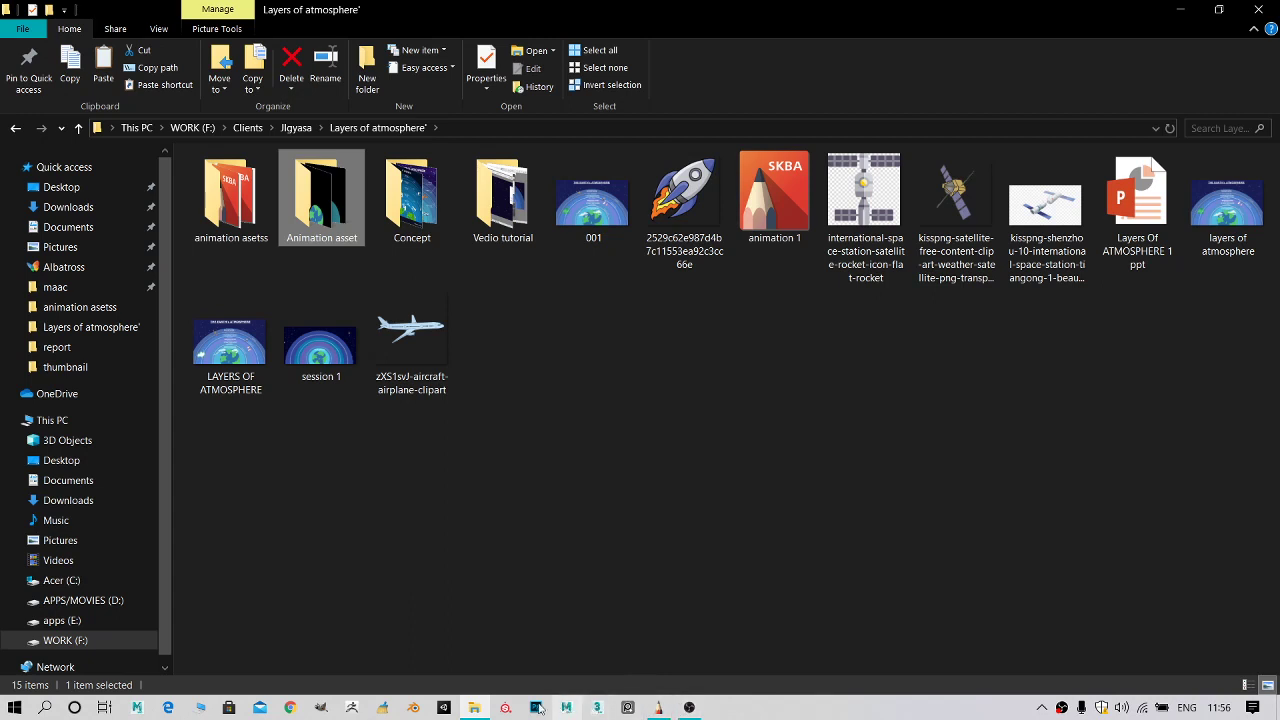
pyautogui.click(643, 706)
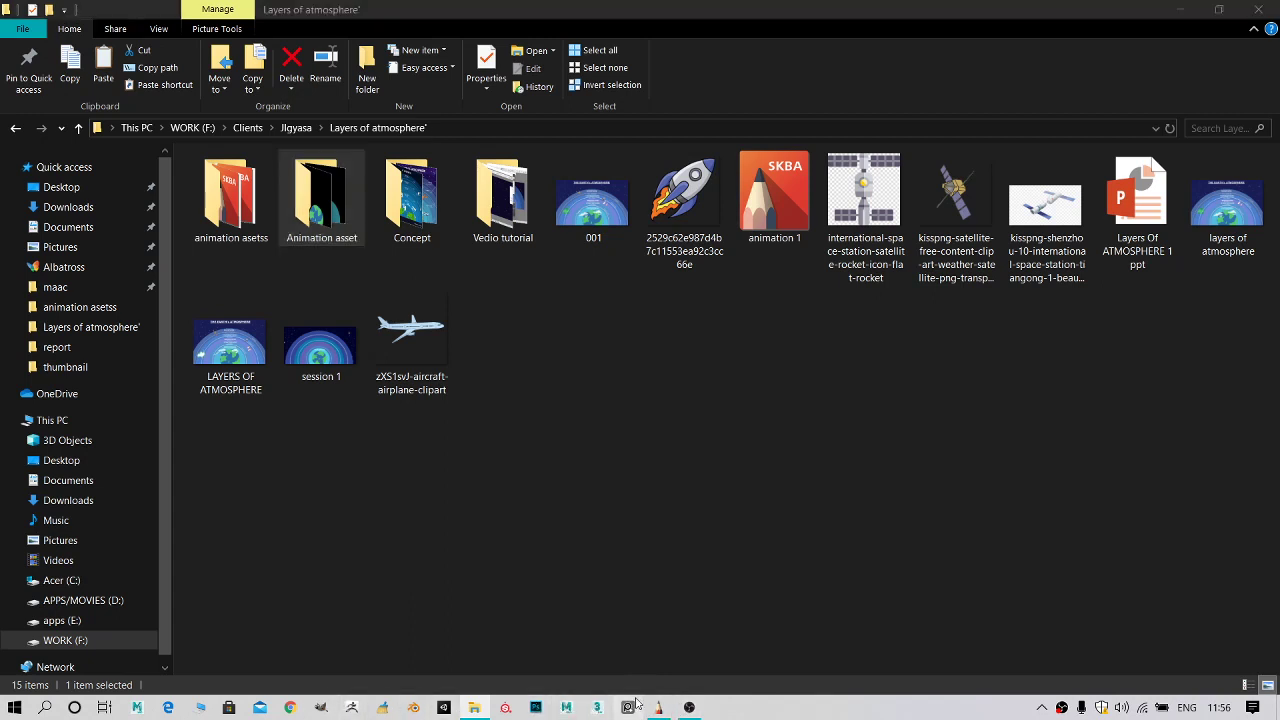
pyautogui.moveTo(1240, 212)
pyautogui.mouseDown()
pyautogui.moveTo(1126, 203)
pyautogui.moveTo(1166, 495)
pyautogui.mouseUp()
pyautogui.click(1258, 9)
# Move the floating reference image clear of the layer list and canvas, framing its atmosphere layer names and altitude ranges.
pyautogui.scroll(-2, 800, 230)
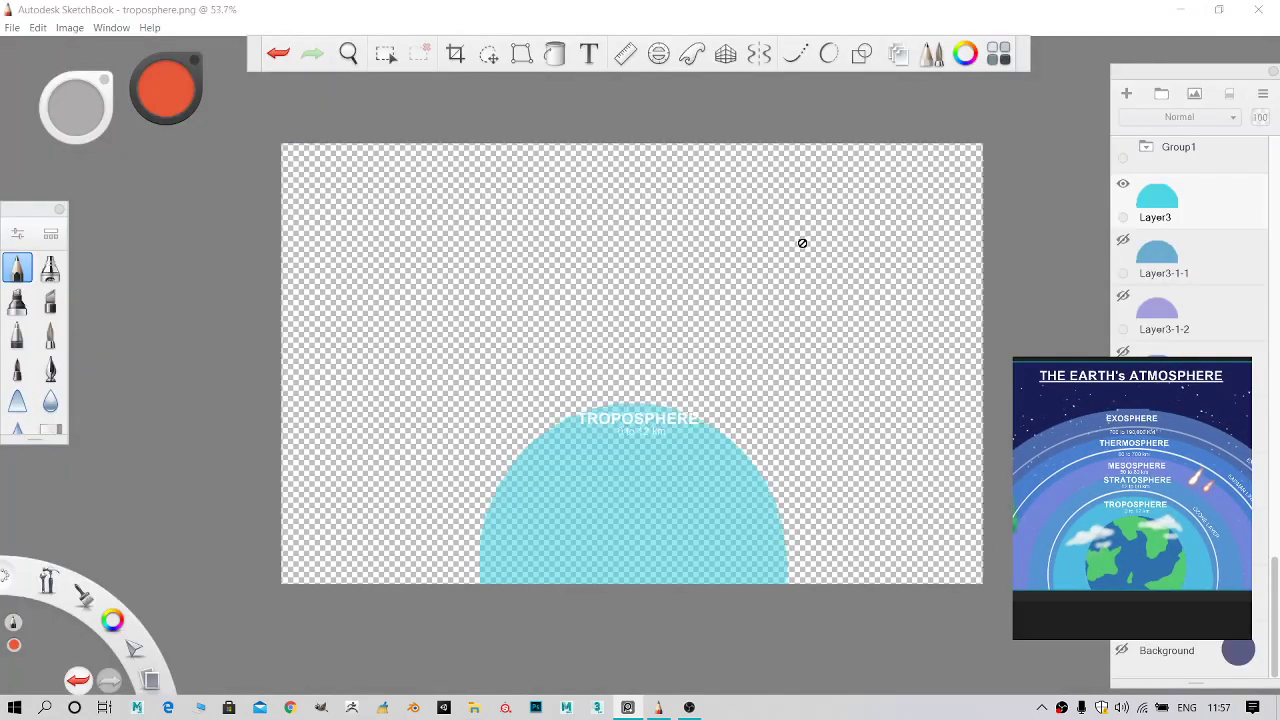
pyautogui.scroll(5, 1110, 510)
pyautogui.moveTo(1148, 470); pyautogui.dragTo(126, 511)
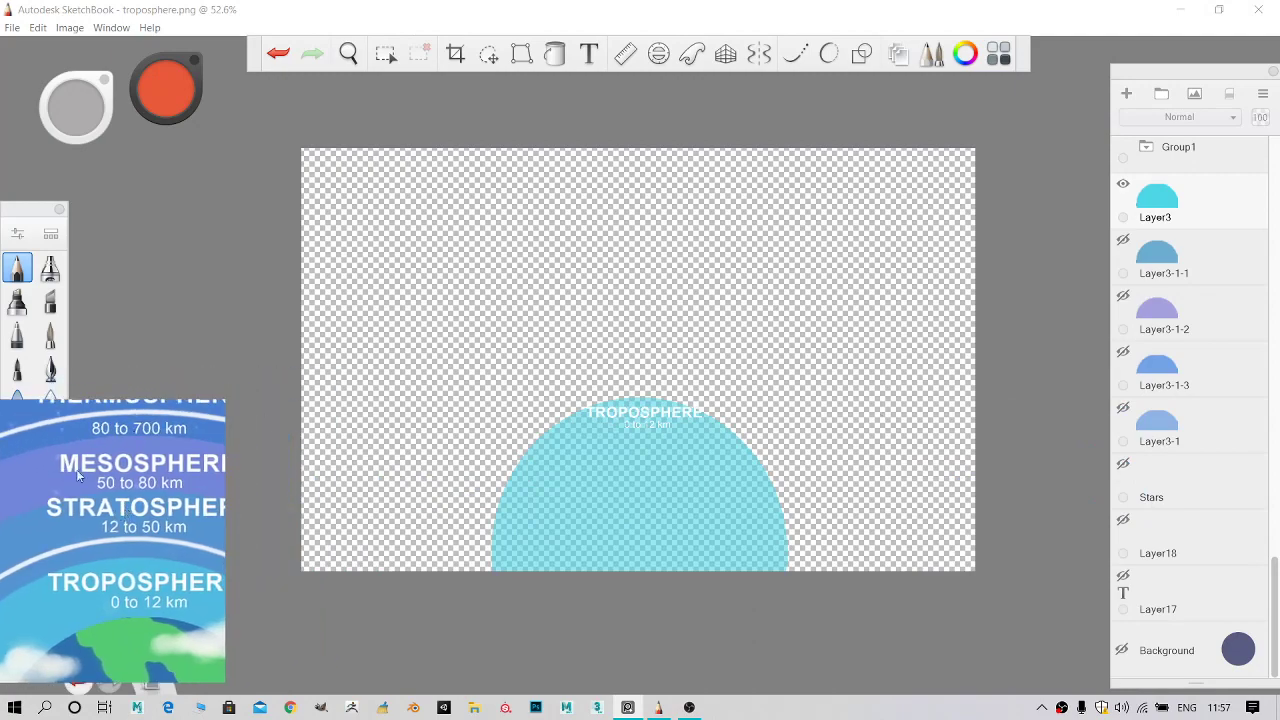
pyautogui.scroll(-5, 78, 477)
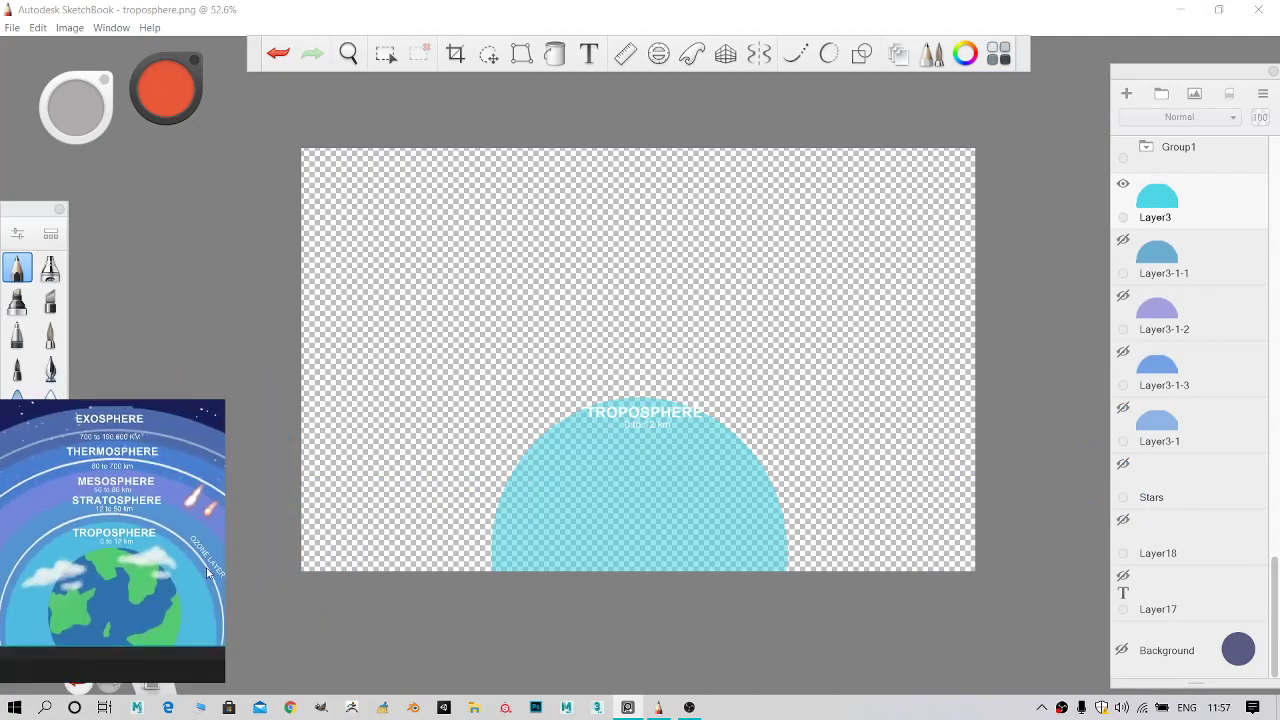
pyautogui.scroll(4, 120, 518)
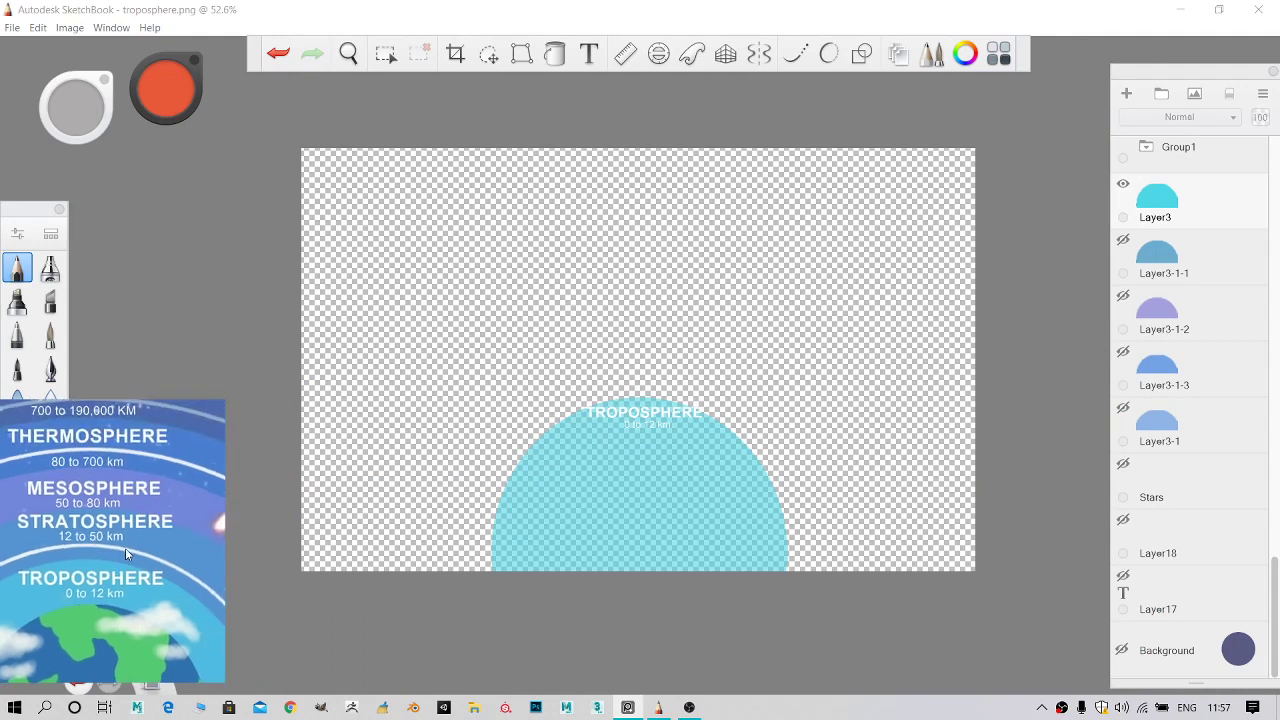
# Hide the troposphere parts: the Layer3 dome, the Tropo title and the Layer15-1-1-1-1 altitude label.
pyautogui.scroll(2, 1158, 354)
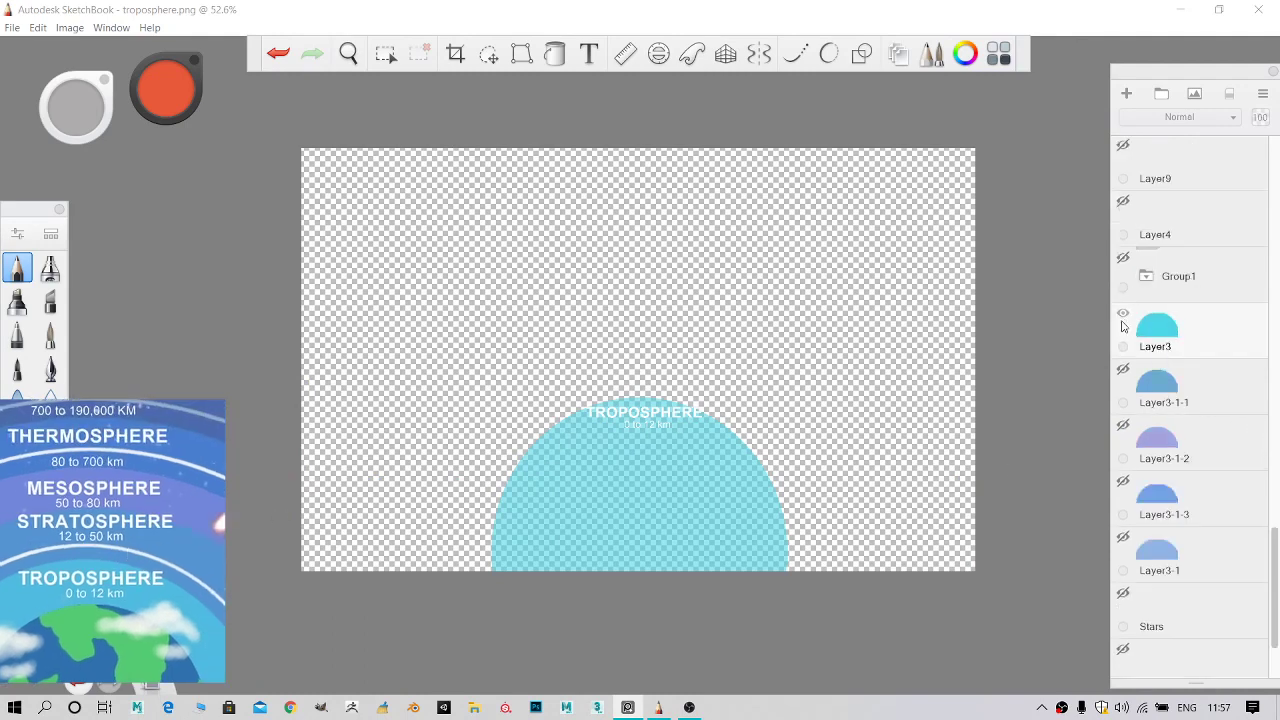
pyautogui.click(1122, 318)
pyautogui.scroll(10, 1145, 345)
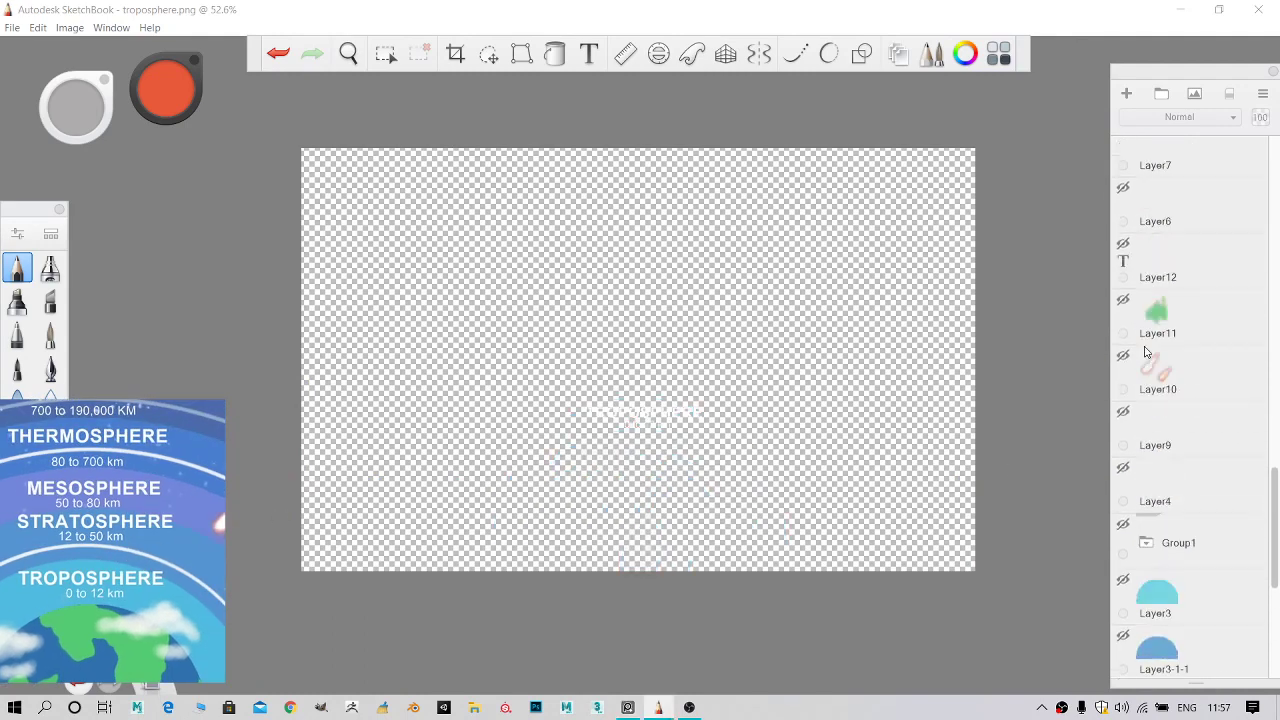
pyautogui.scroll(2, 1145, 350)
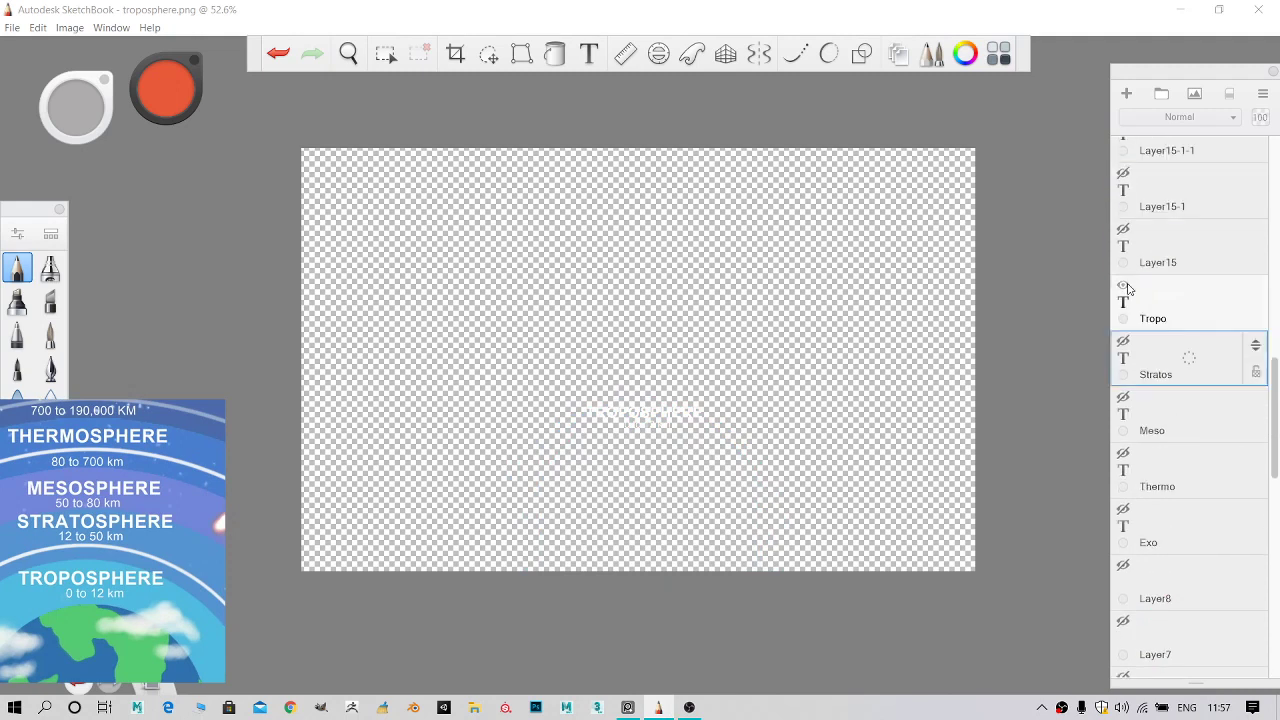
pyautogui.click(1123, 286)
pyautogui.scroll(-5, 1160, 350)
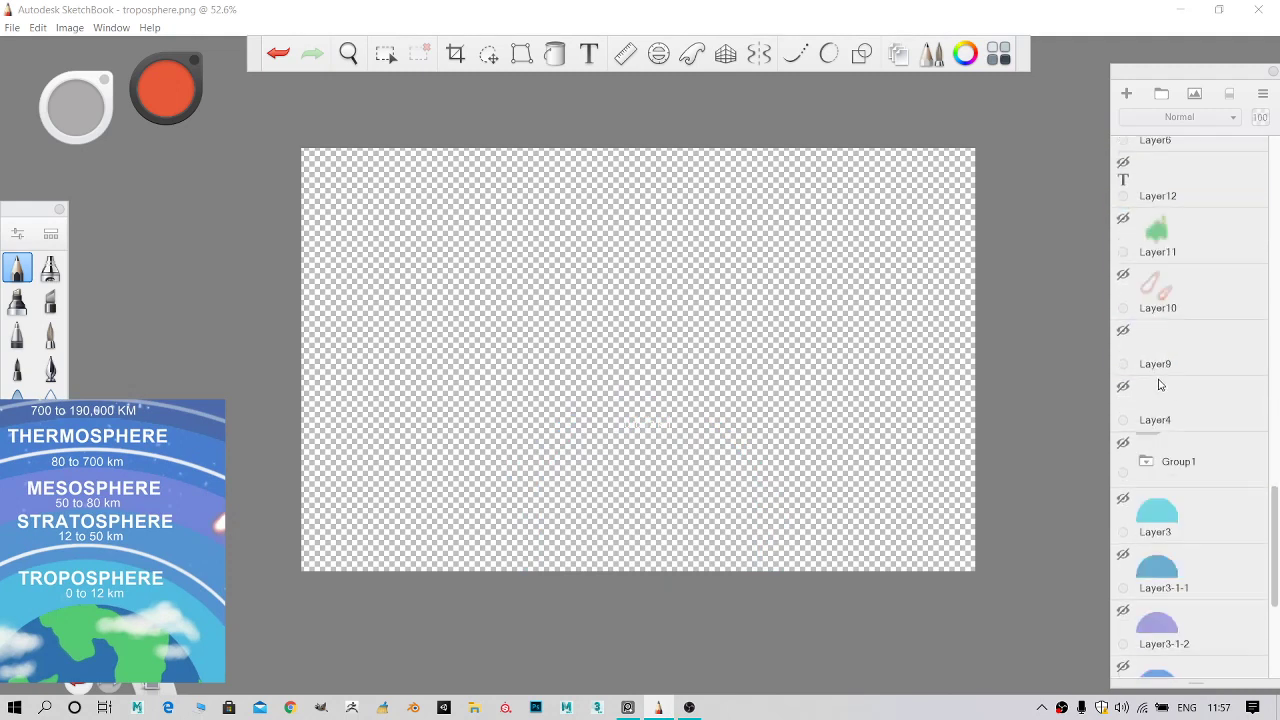
pyautogui.scroll(8, 1159, 385)
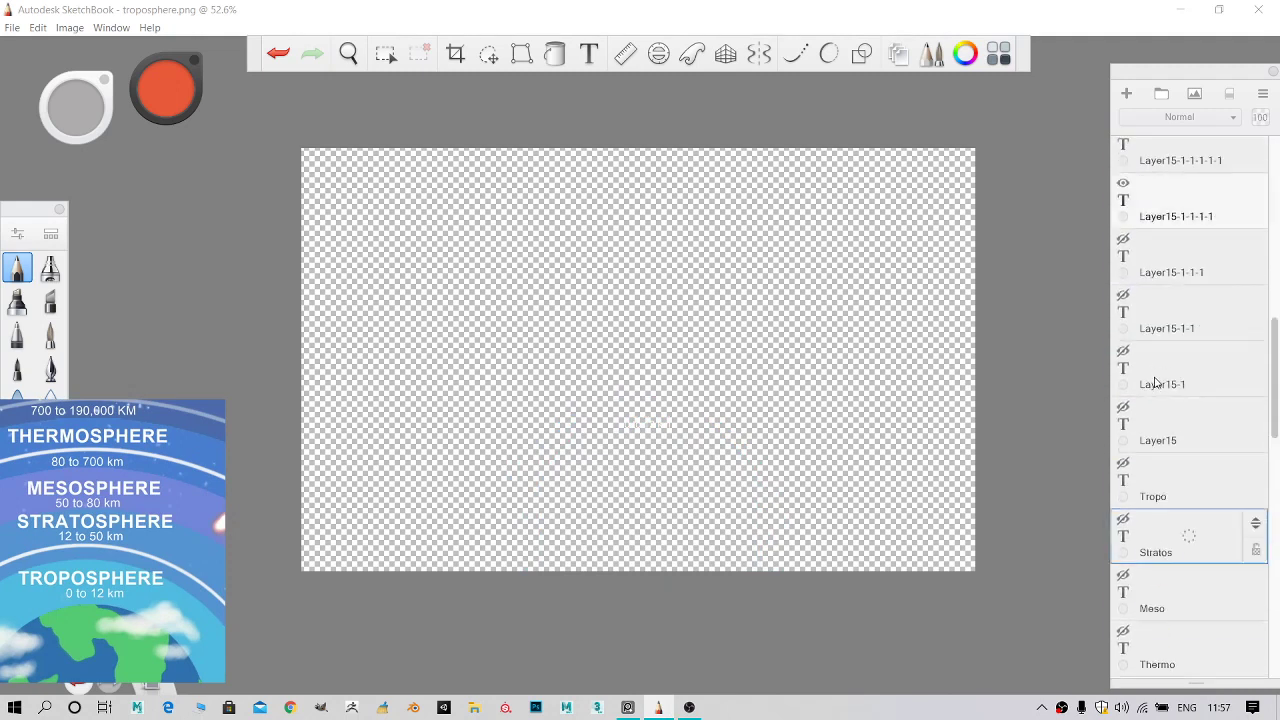
pyautogui.click(1123, 406)
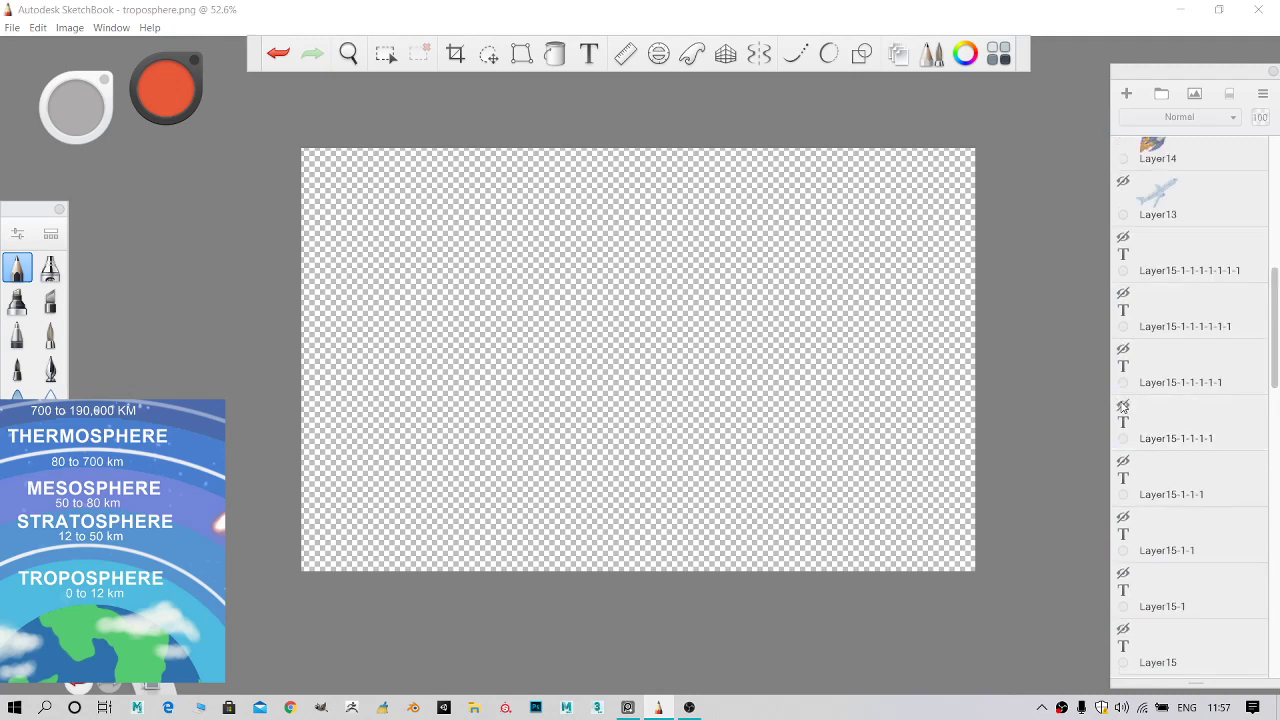
# Show the Background layer behind the artwork.
pyautogui.scroll(-6, 1175, 444)
pyautogui.scroll(-10, 1176, 449)
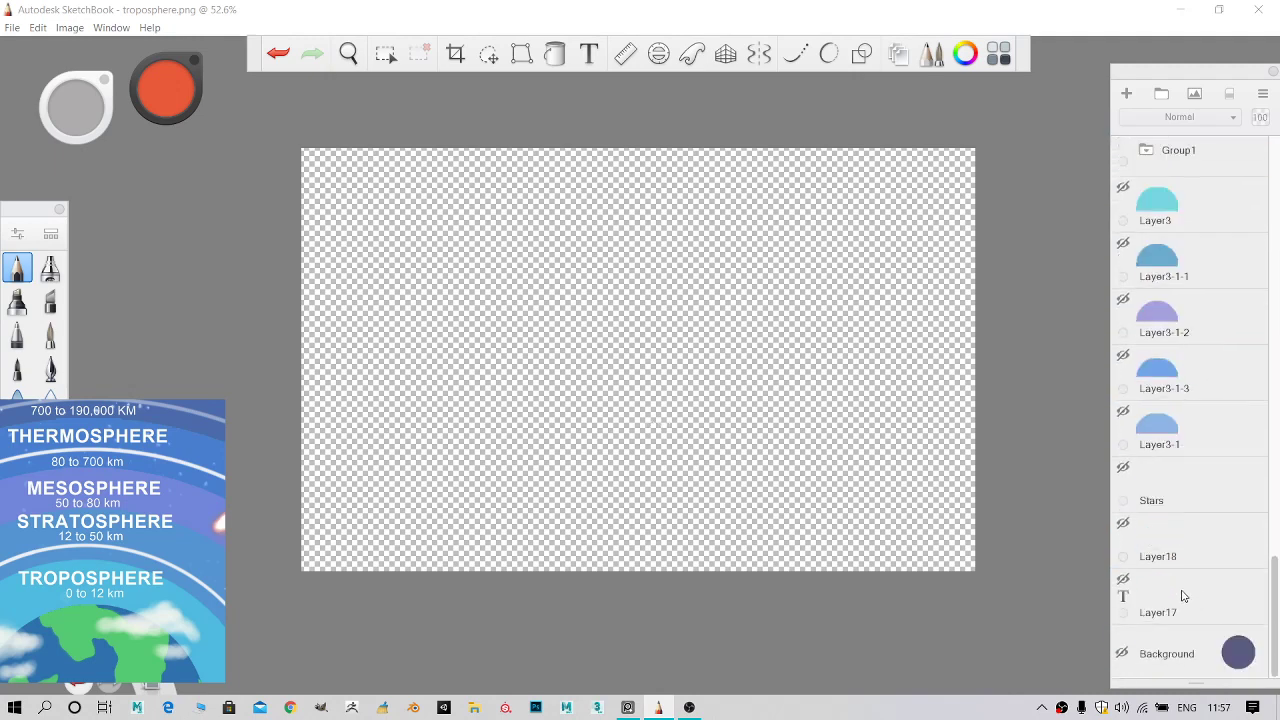
pyautogui.click(1122, 650)
# Show the Layer3-1-1 dome for the stratosphere, keeping Layer3-1 and Layer3 hidden after briefly checking them.
pyautogui.scroll(1, 1143, 600)
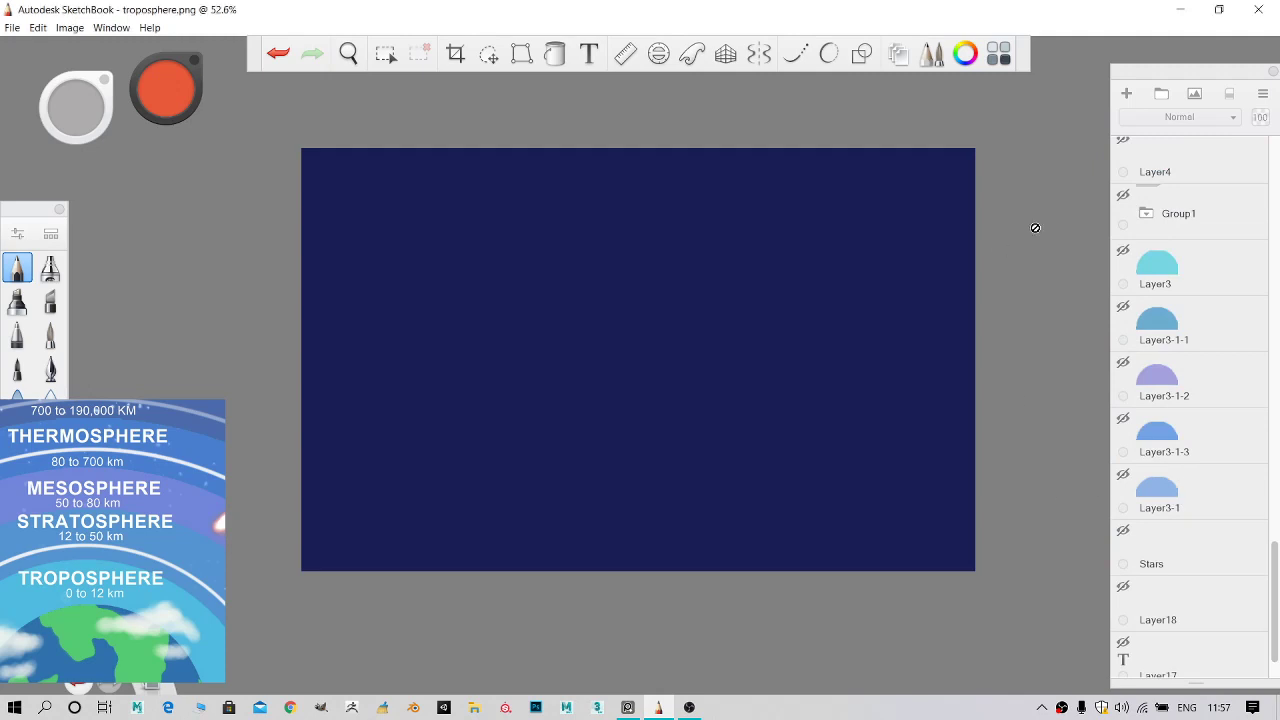
pyautogui.click(1122, 476)
pyautogui.click(1122, 477)
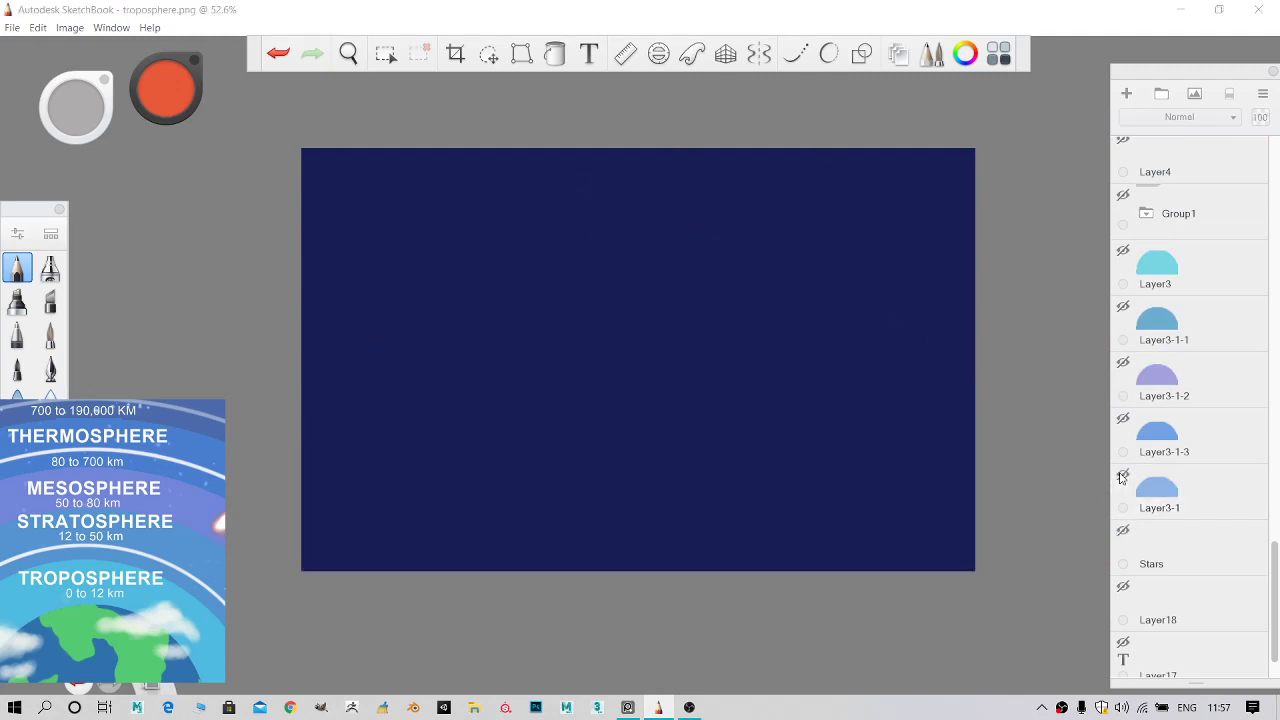
pyautogui.click(1123, 307)
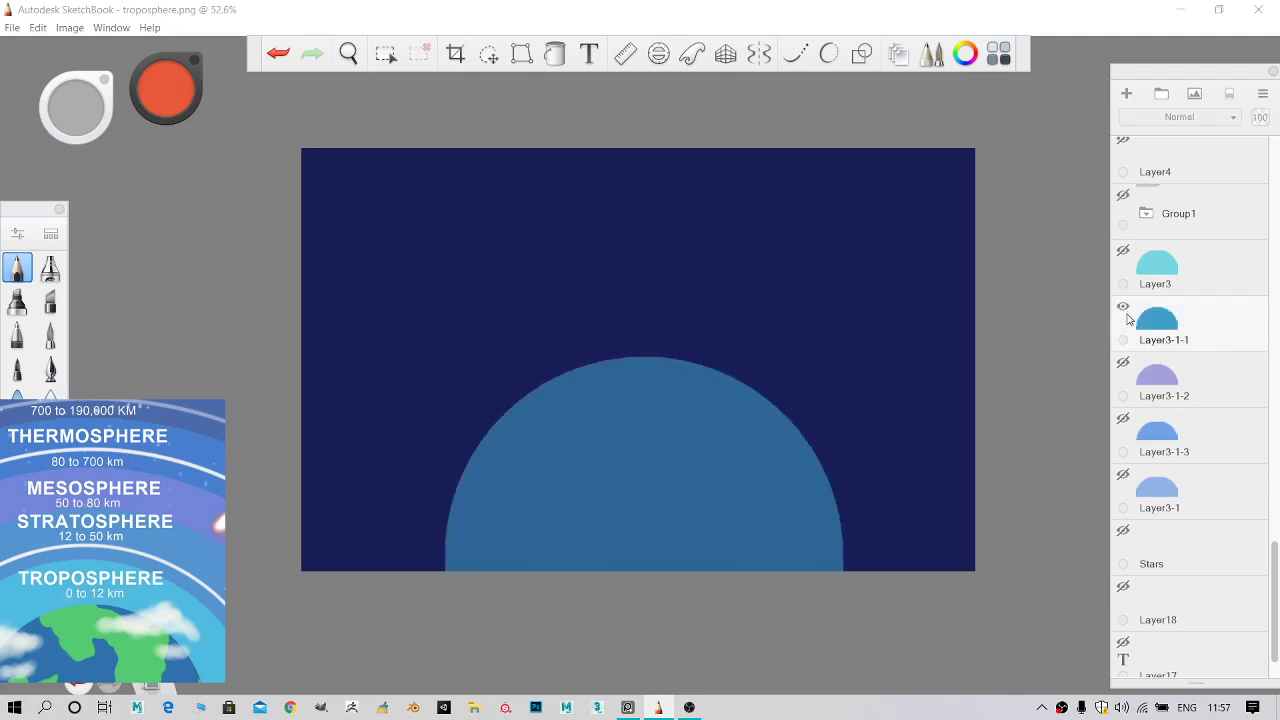
pyautogui.click(1122, 250)
pyautogui.click(1122, 250)
# Show the Stratos text layer.
pyautogui.scroll(3, 1225, 320)
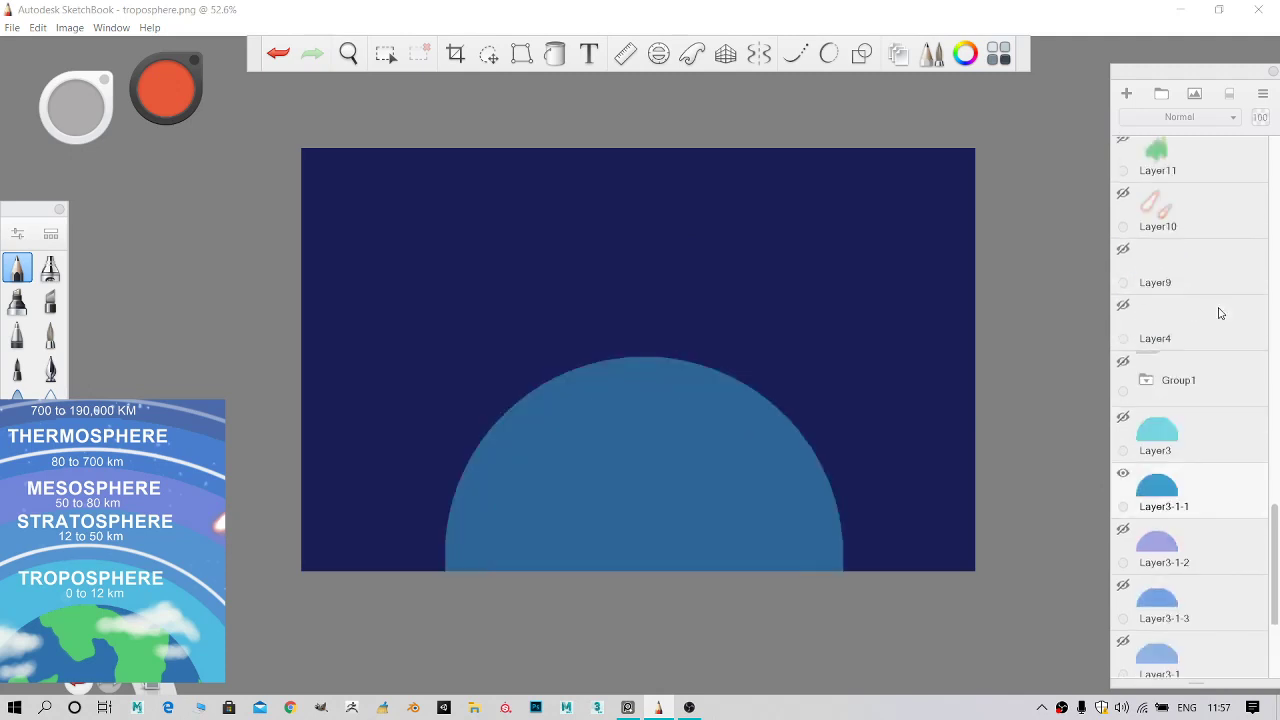
pyautogui.scroll(5, 1229, 350)
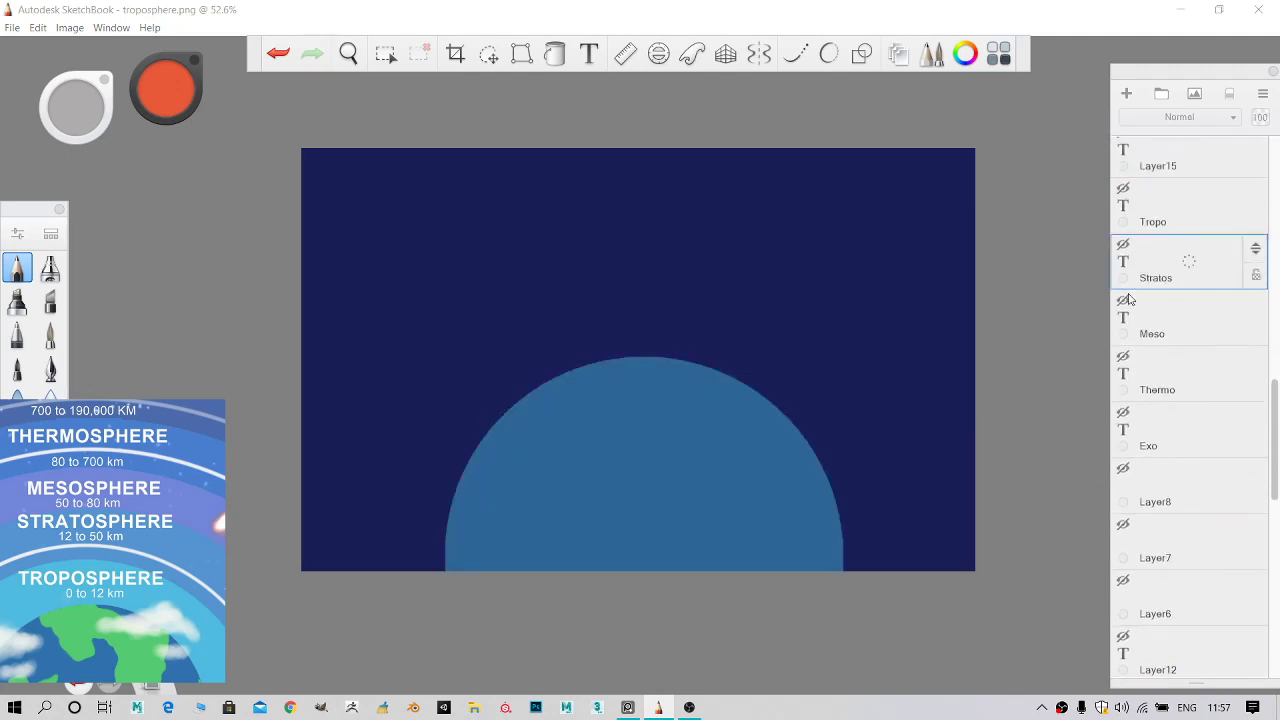
pyautogui.click(1123, 244)
# Check Layer15-1 and Layer15-1-1, then show Layer15-1-1-1, the 12 to 50 km label beneath the STRATOSPHERE title.
pyautogui.scroll(3, 1125, 410)
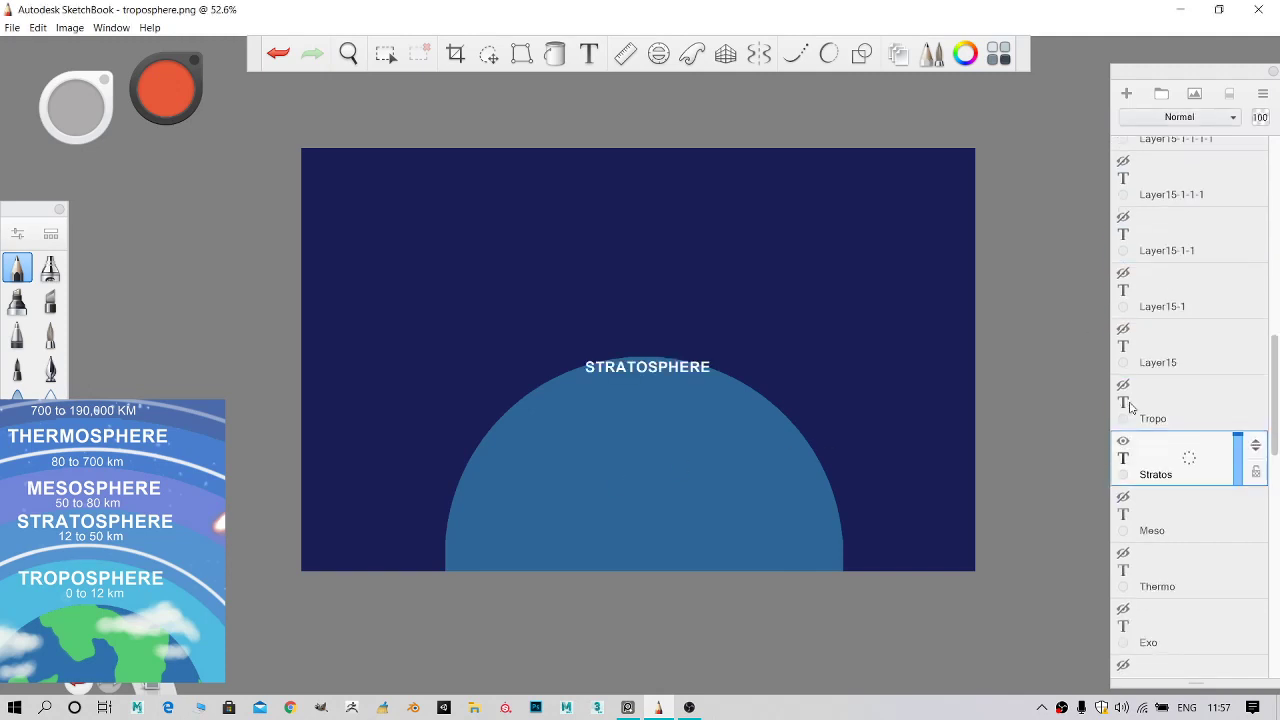
pyautogui.scroll(3, 1150, 412)
pyautogui.click(1123, 466)
pyautogui.click(1123, 466)
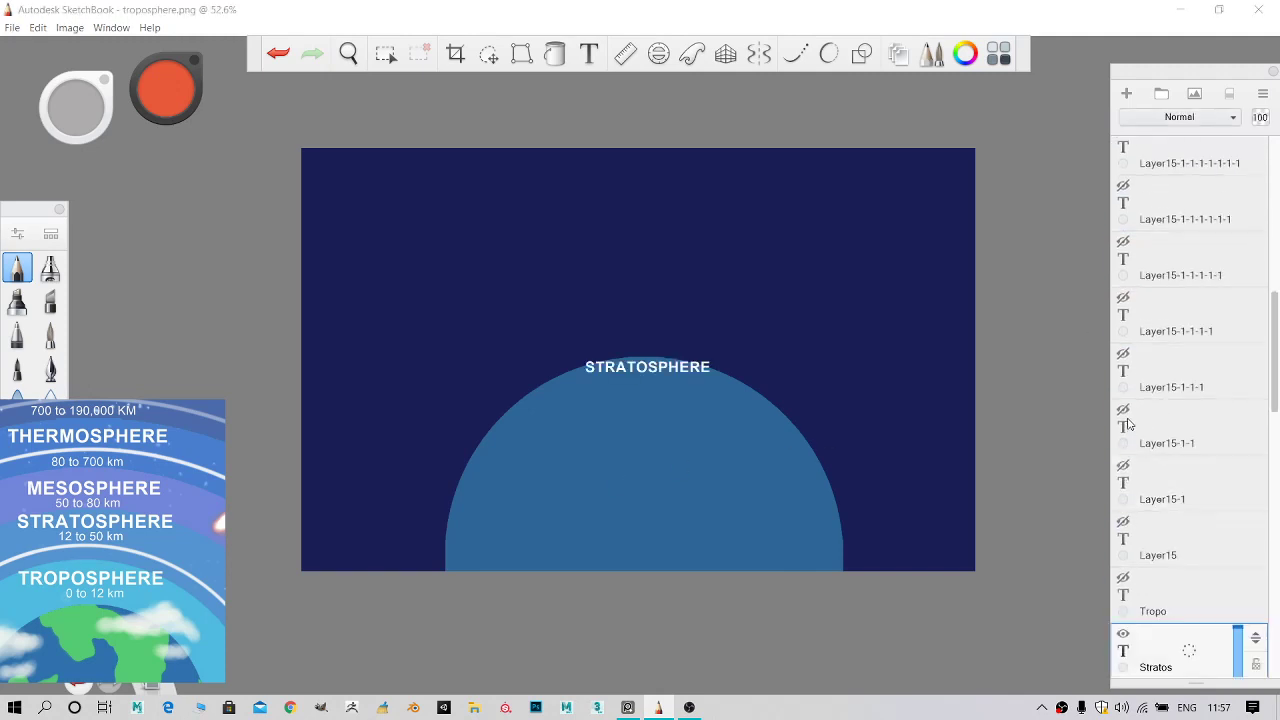
pyautogui.click(1124, 411)
pyautogui.click(1124, 411)
pyautogui.click(1123, 357)
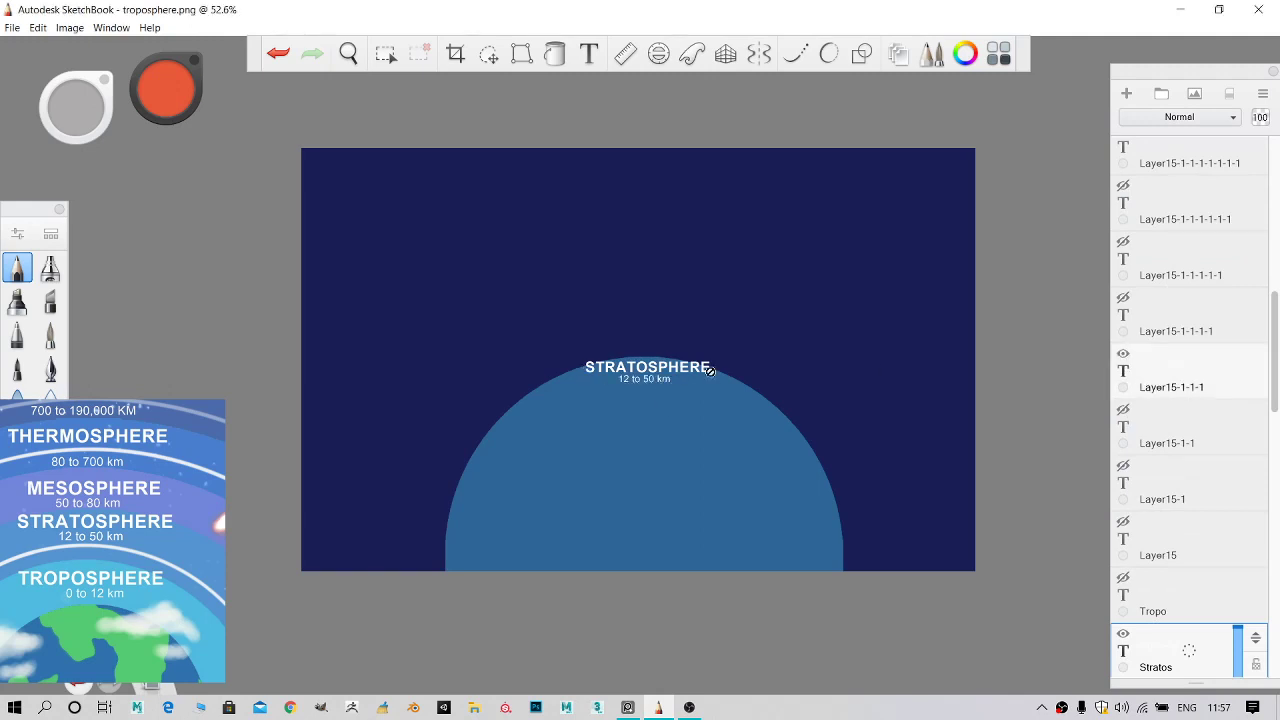
# Show Layer15-1-1-1-1-1, the OZONE LAYER label, after briefly checking the KARMAN LINE label and leaving it hidden.
pyautogui.scroll(10, 1175, 367)
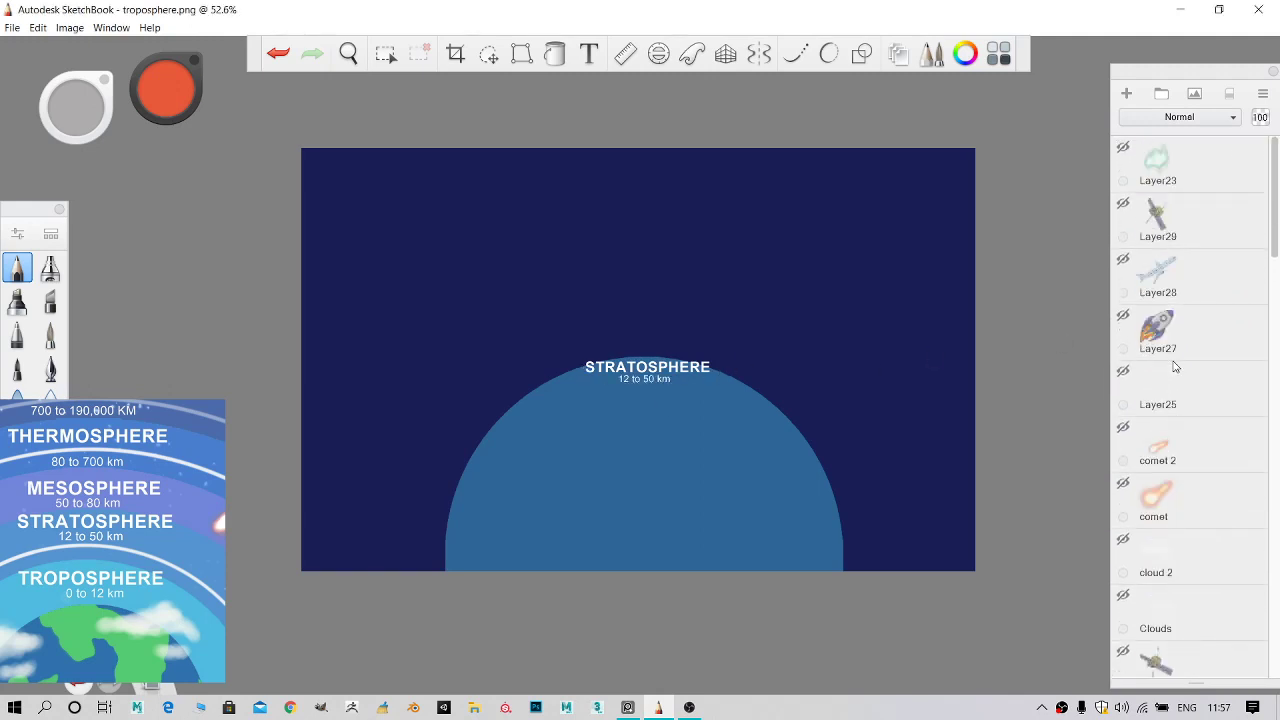
pyautogui.scroll(-15, 1175, 367)
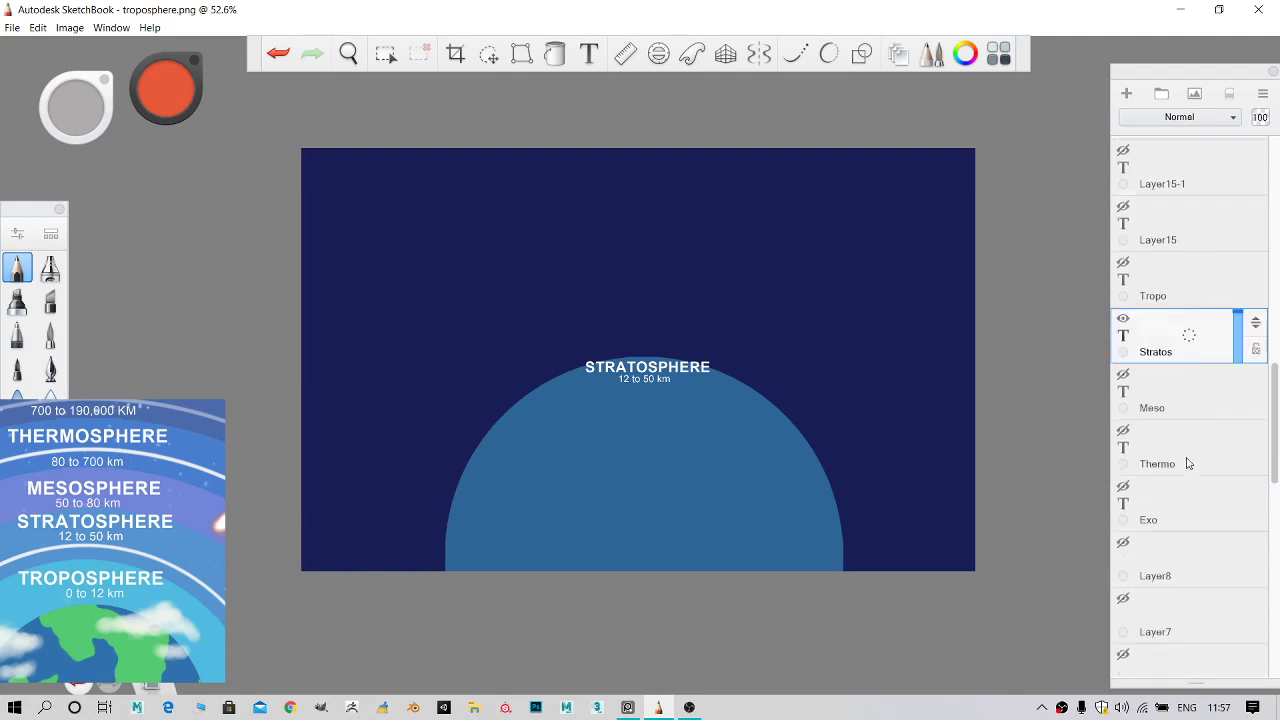
pyautogui.scroll(-10, 1190, 490)
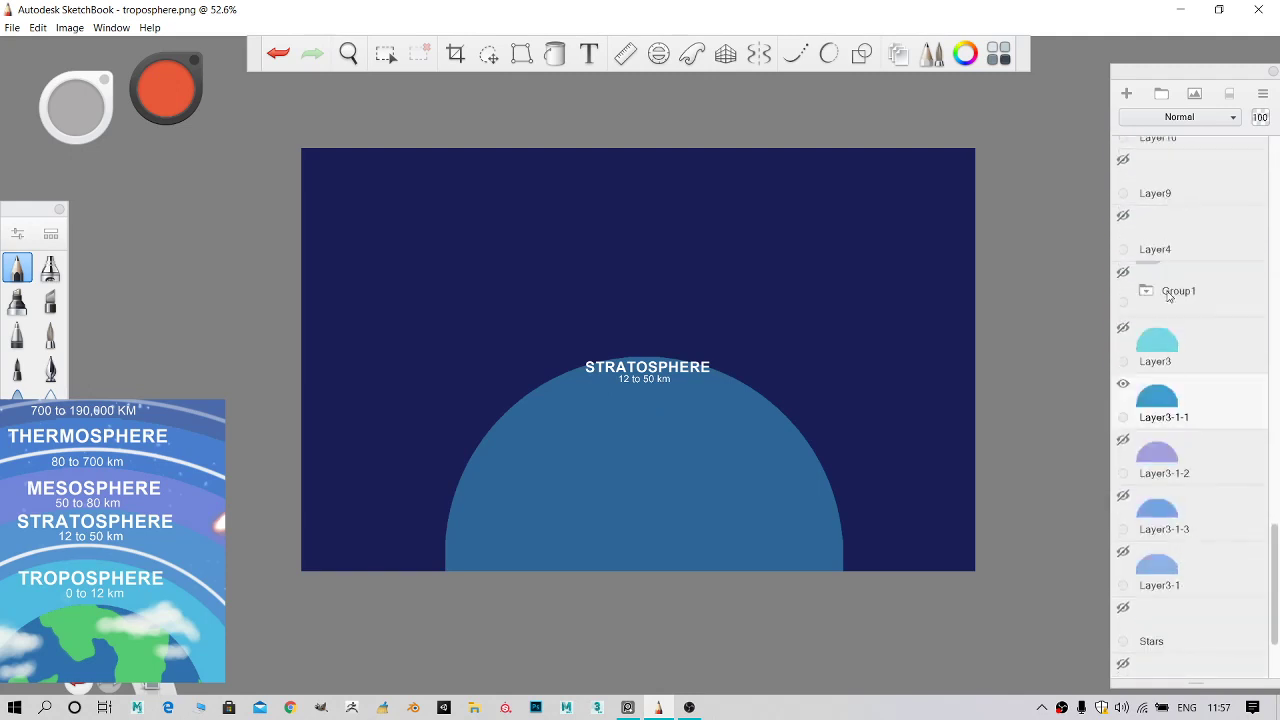
pyautogui.scroll(2, 1183, 242)
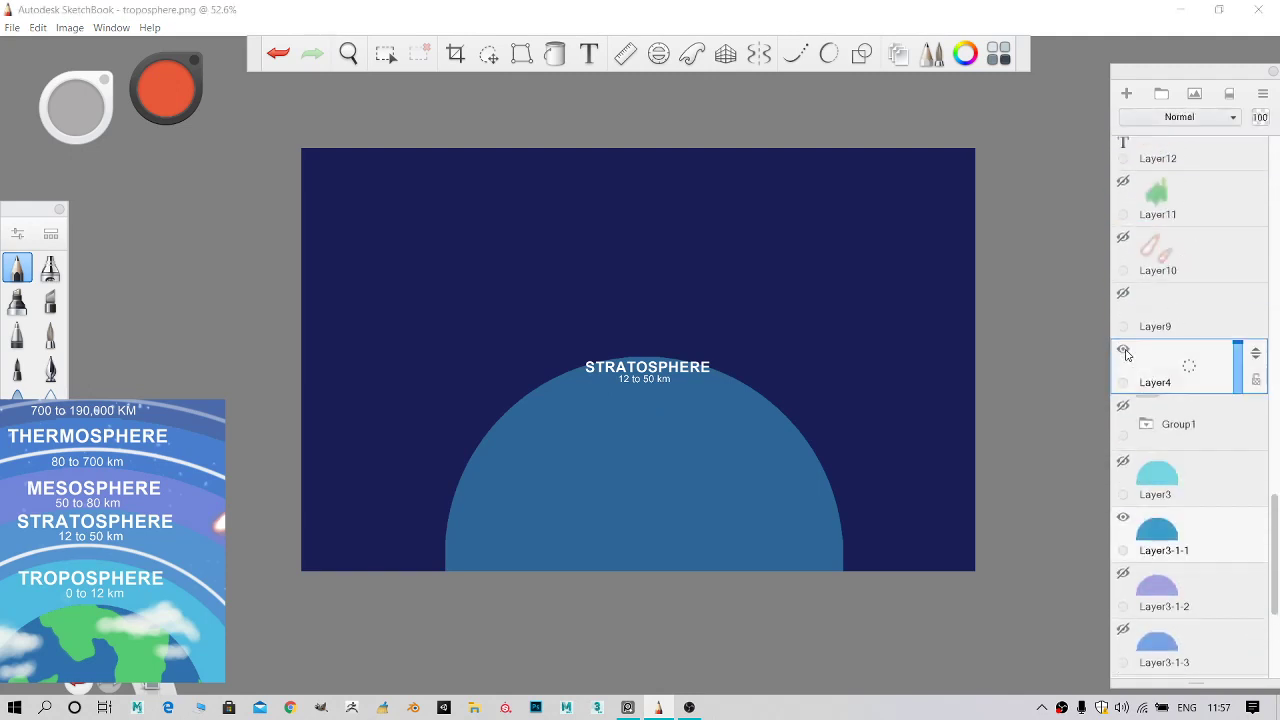
pyautogui.scroll(7, 1150, 360)
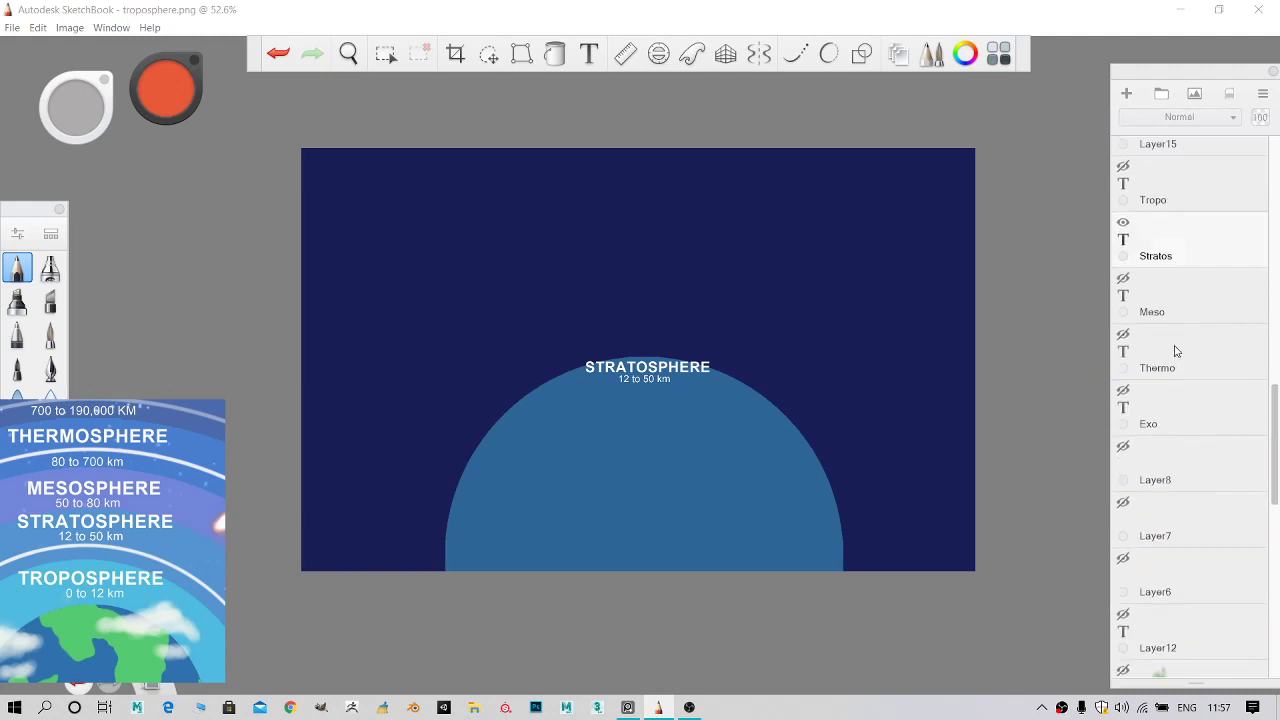
pyautogui.scroll(8, 1170, 370)
pyautogui.click(1126, 326)
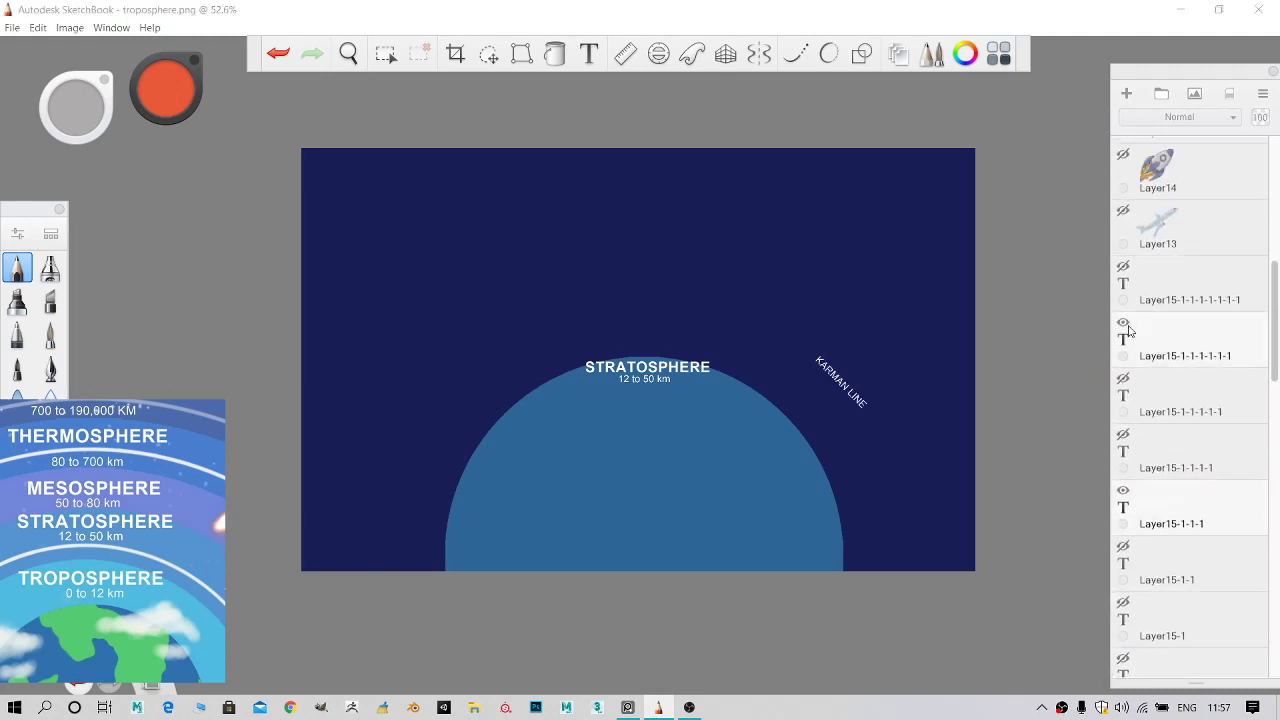
pyautogui.click(1126, 326)
pyautogui.click(1124, 268)
pyautogui.click(1124, 268)
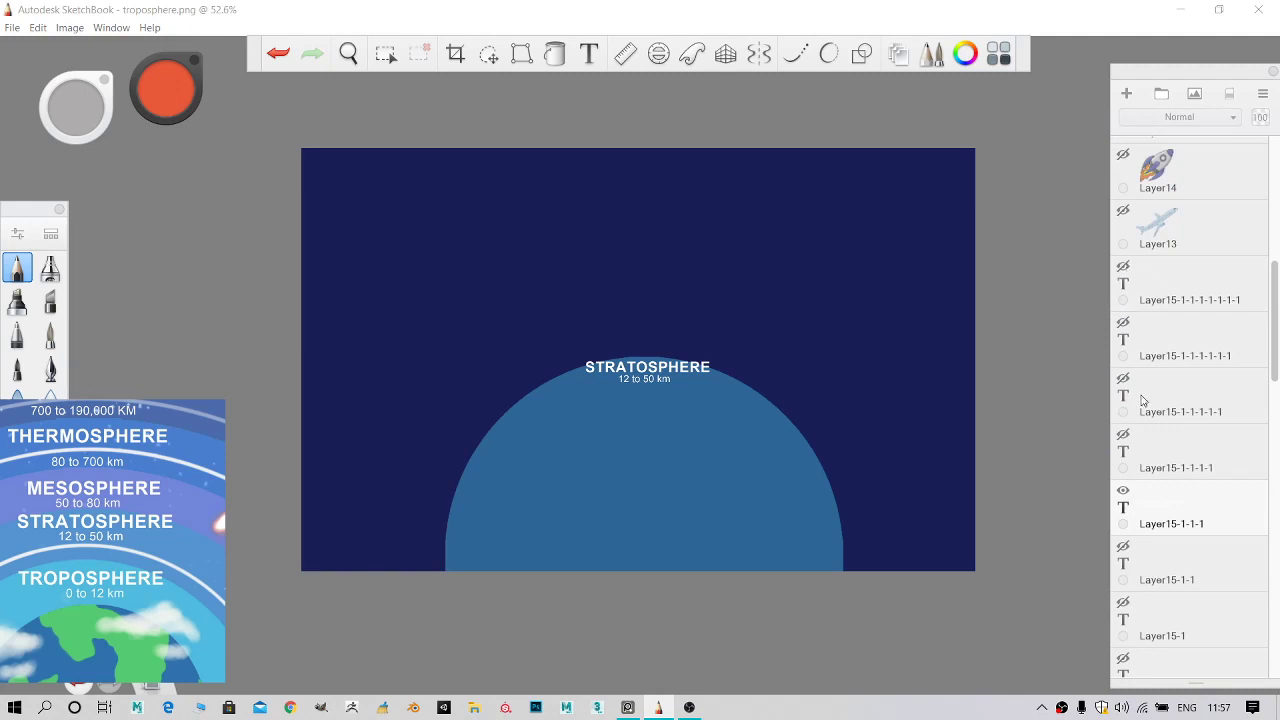
pyautogui.click(1123, 379)
# Show Layer6, the white ring inside the stratosphere dome, leaving the other Layer15 text layers hidden.
pyautogui.scroll(-10, 1146, 465)
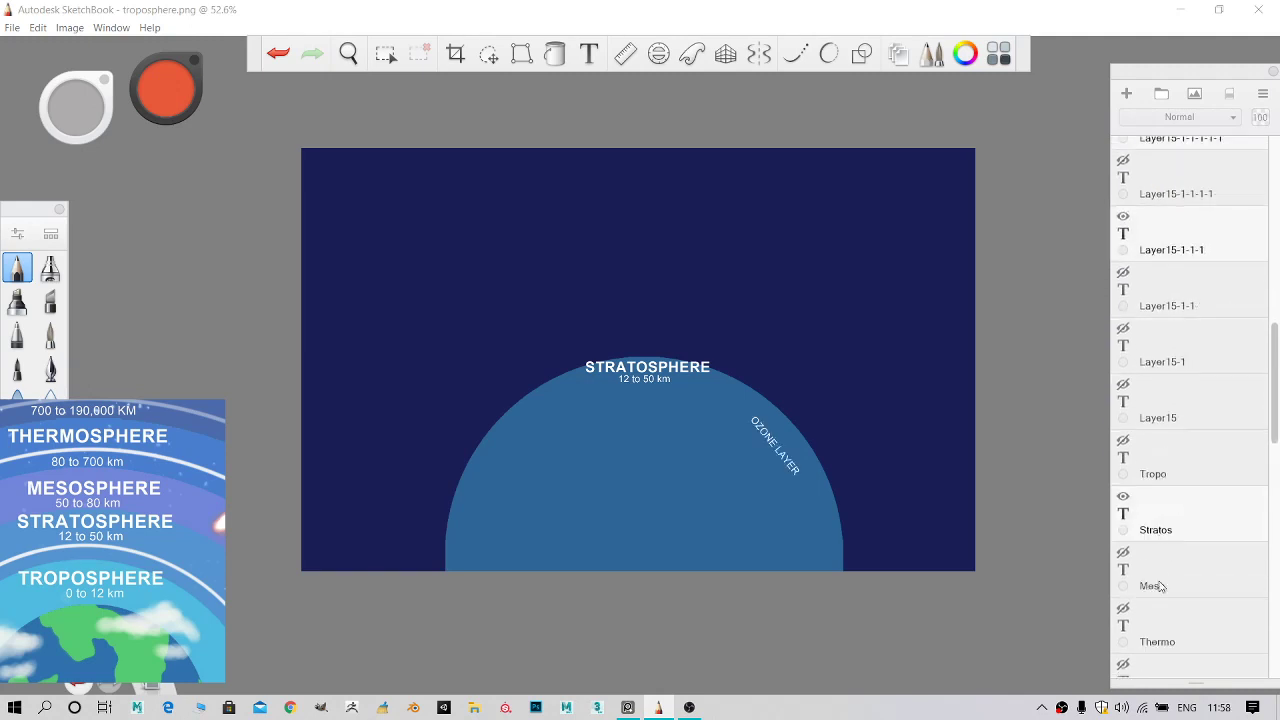
pyautogui.moveTo(1276, 490); pyautogui.dragTo(1278, 183)
pyautogui.scroll(-10, 1155, 487)
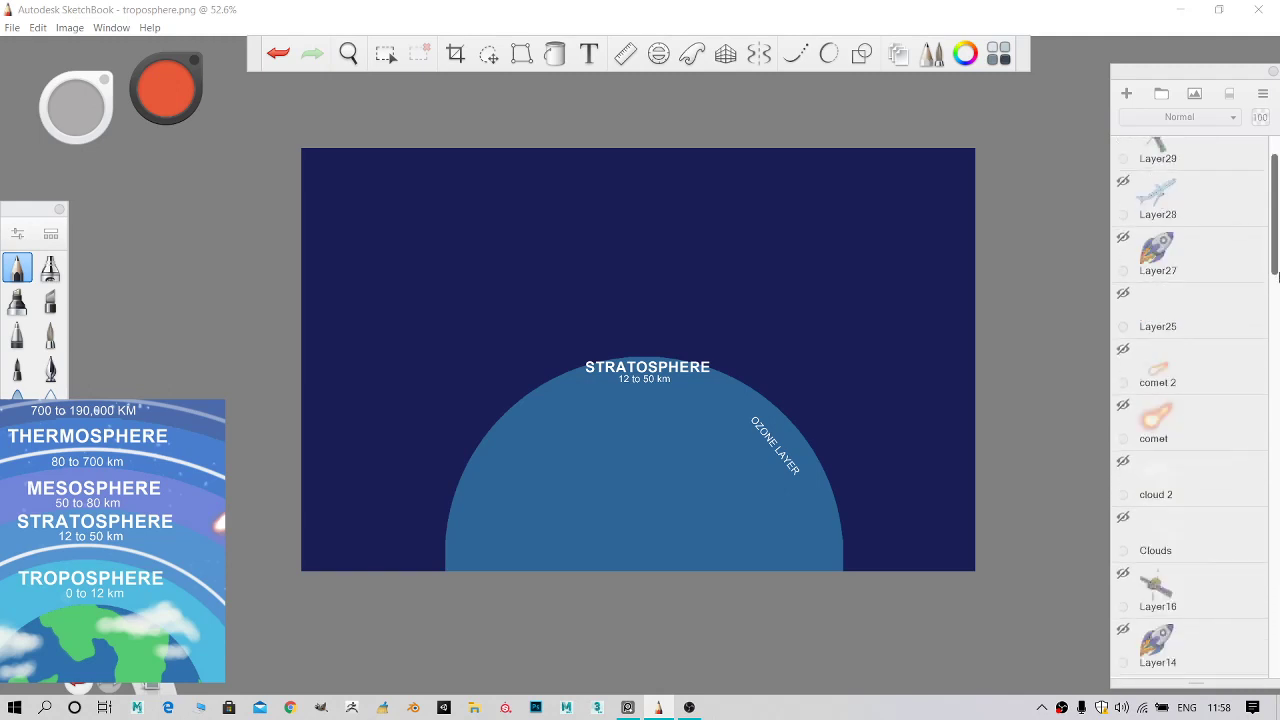
pyautogui.scroll(1, 1155, 487)
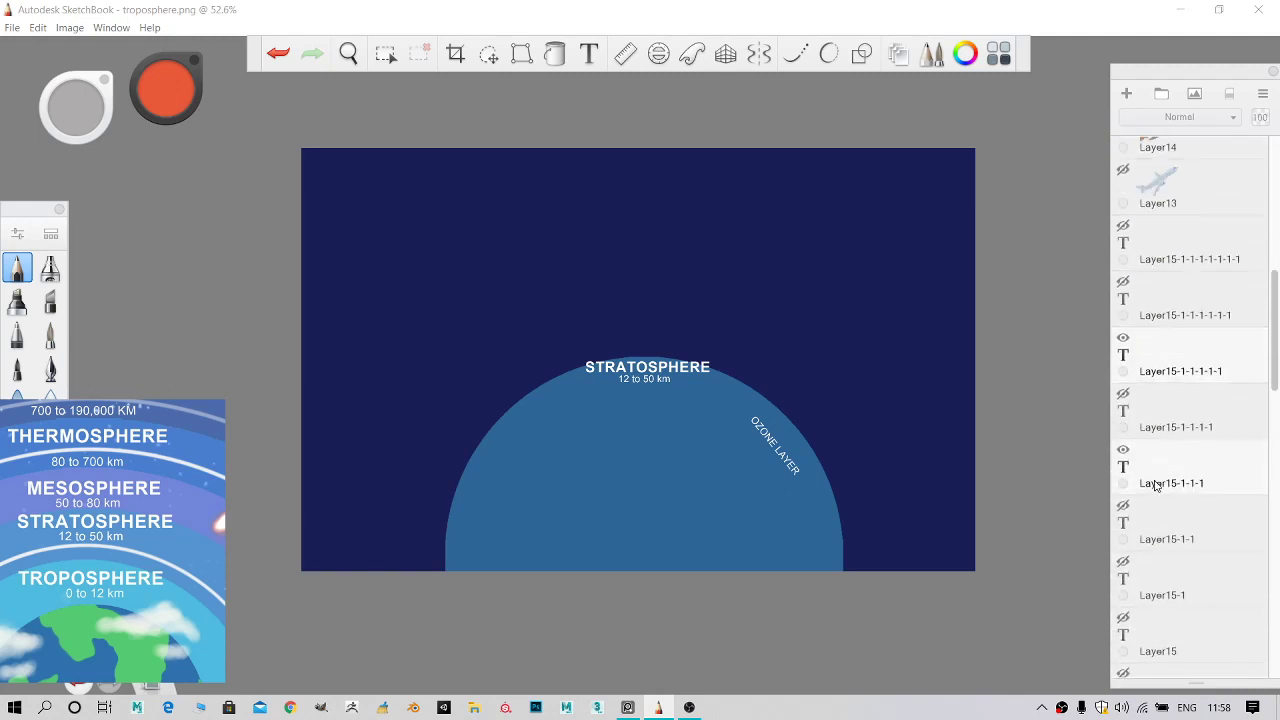
pyautogui.click(1123, 283)
pyautogui.click(1123, 283)
pyautogui.click(1126, 240)
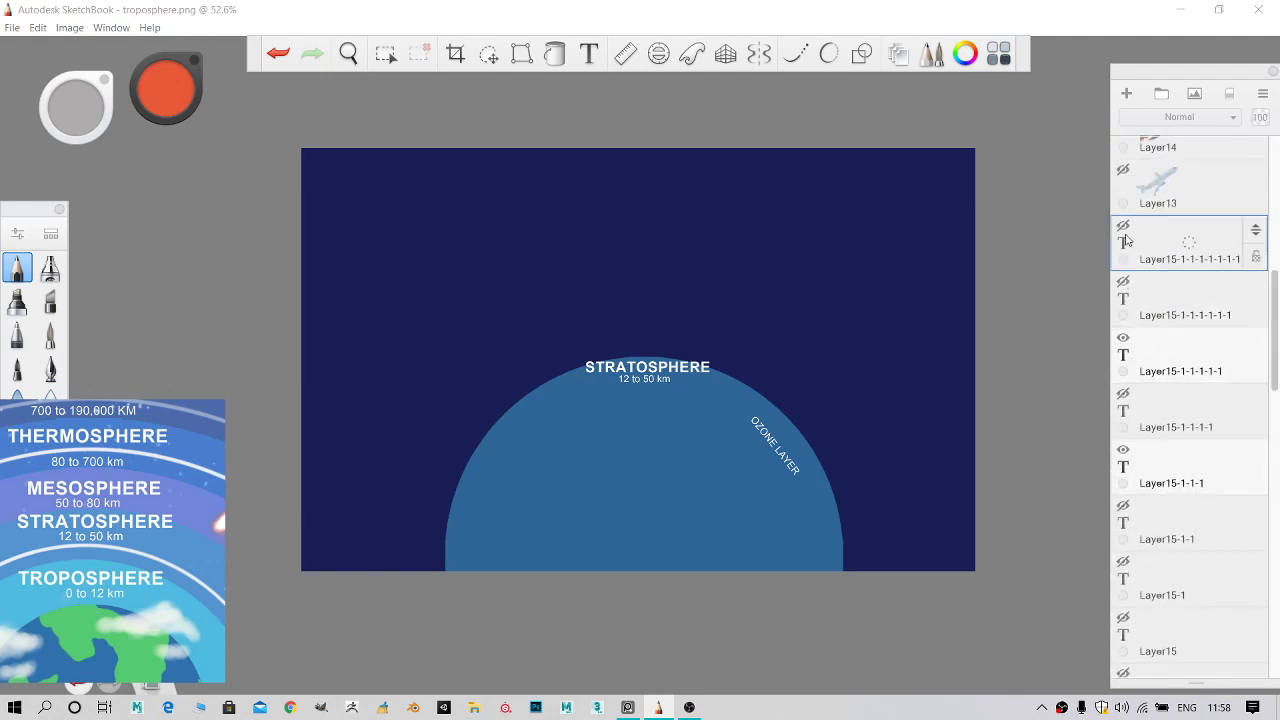
pyautogui.scroll(-12, 1149, 360)
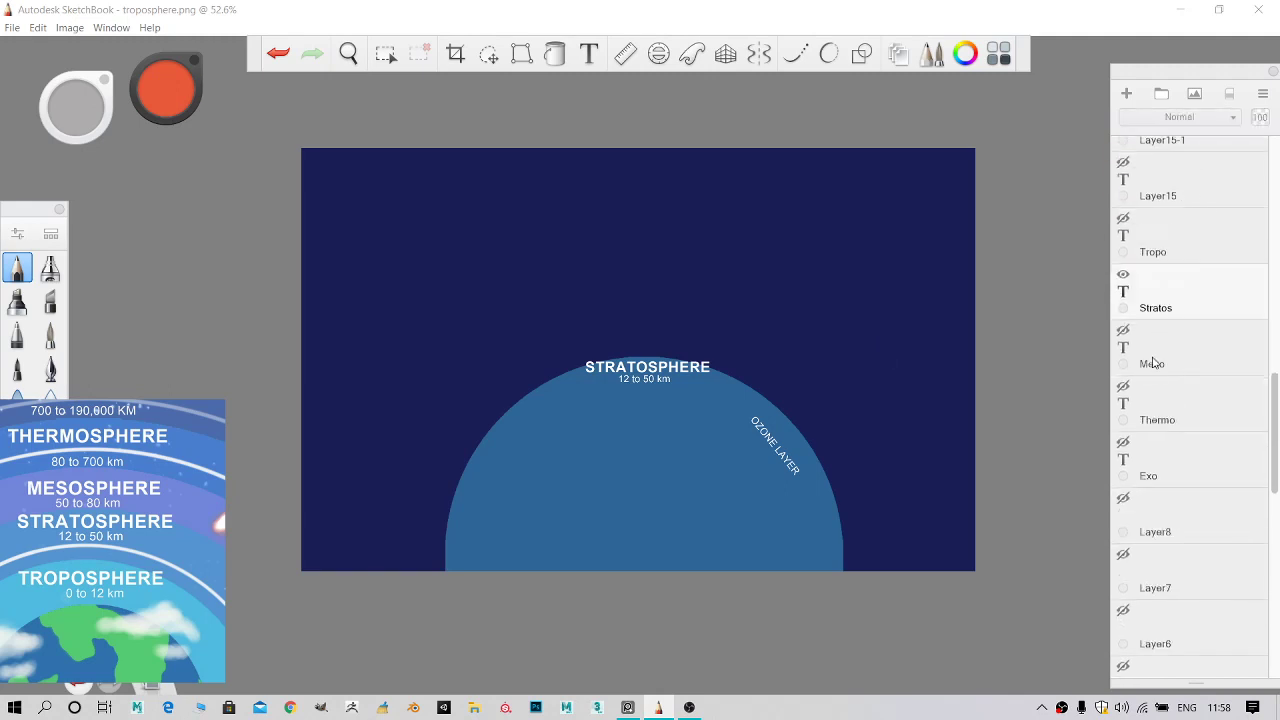
pyautogui.click(1124, 405)
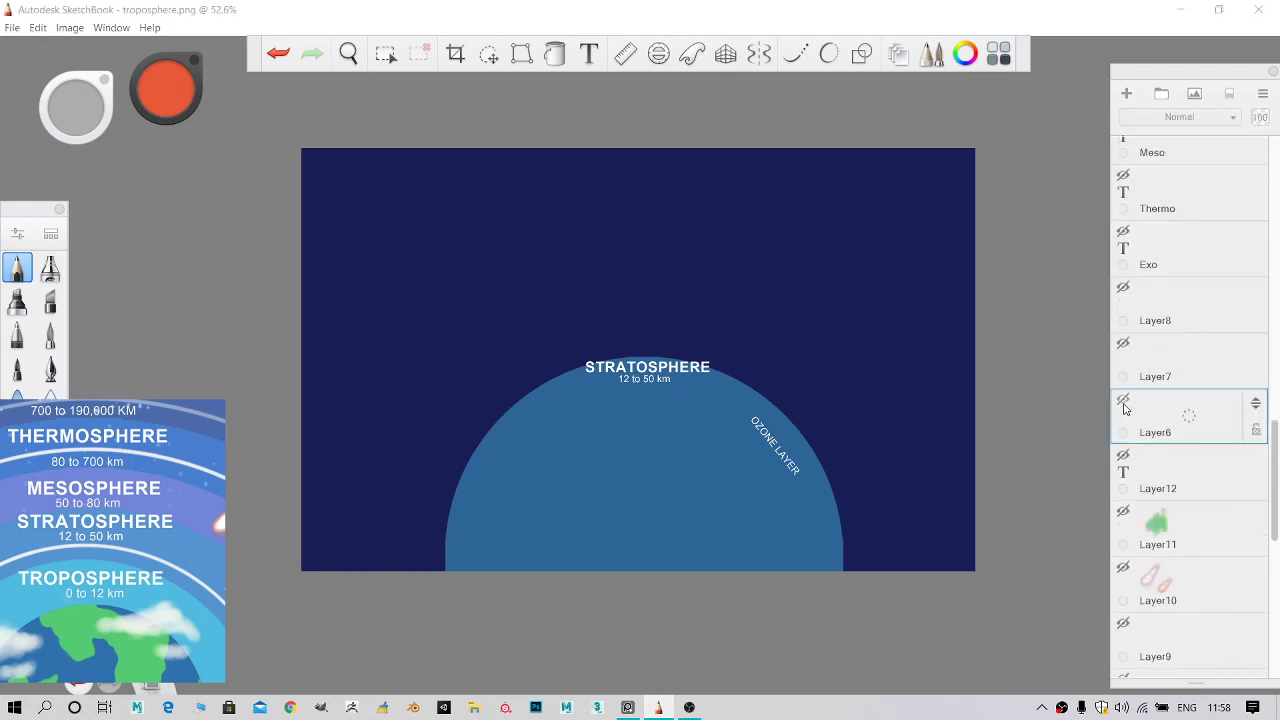
pyautogui.click(1124, 401)
pyautogui.scroll(-1, 601, 404)
pyautogui.scroll(-3, 600, 403)
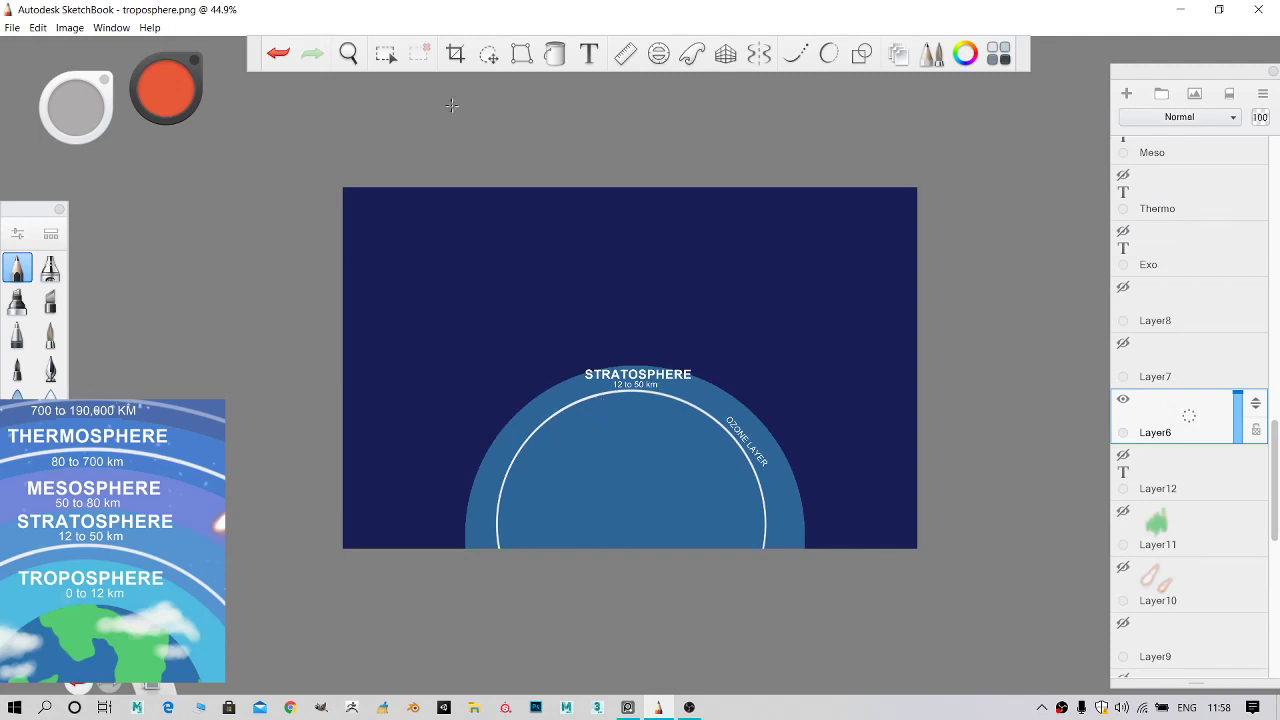
# Hide the Background layer so the stratosphere artwork sits on transparency.
pyautogui.scroll(-3, 1235, 526)
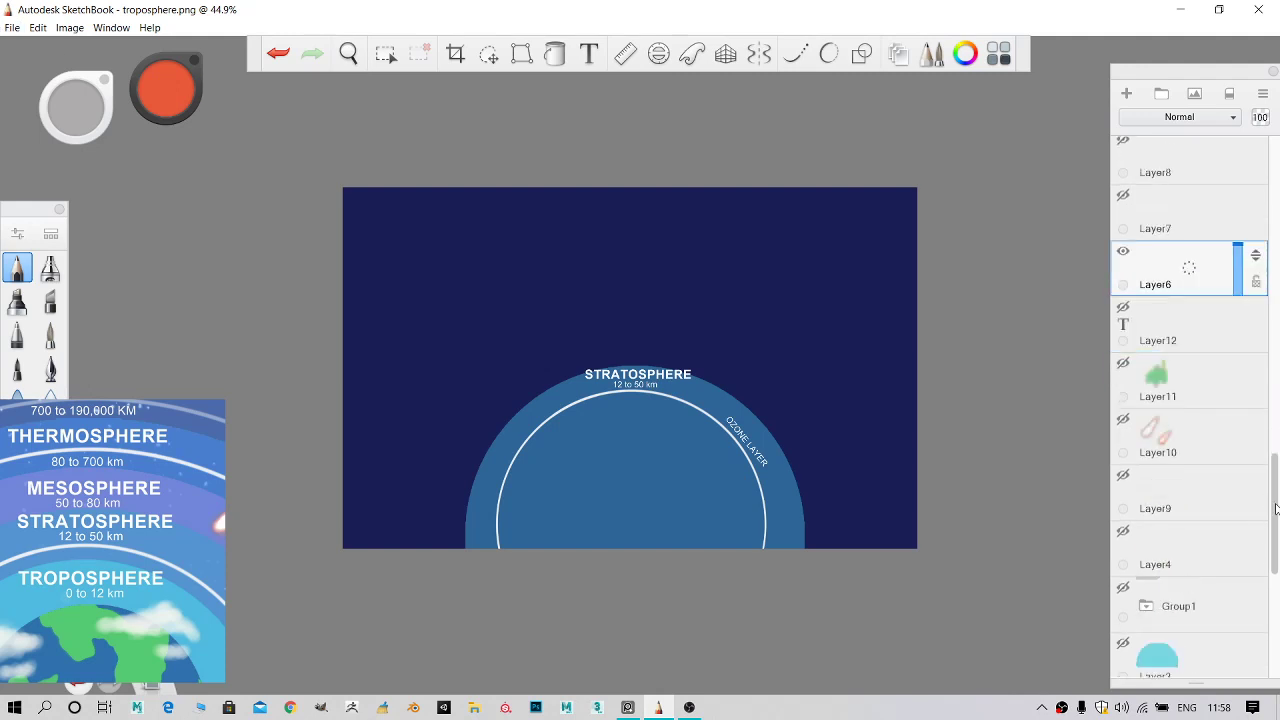
pyautogui.moveTo(1274, 508); pyautogui.dragTo(1274, 620)
pyautogui.click(1123, 651)
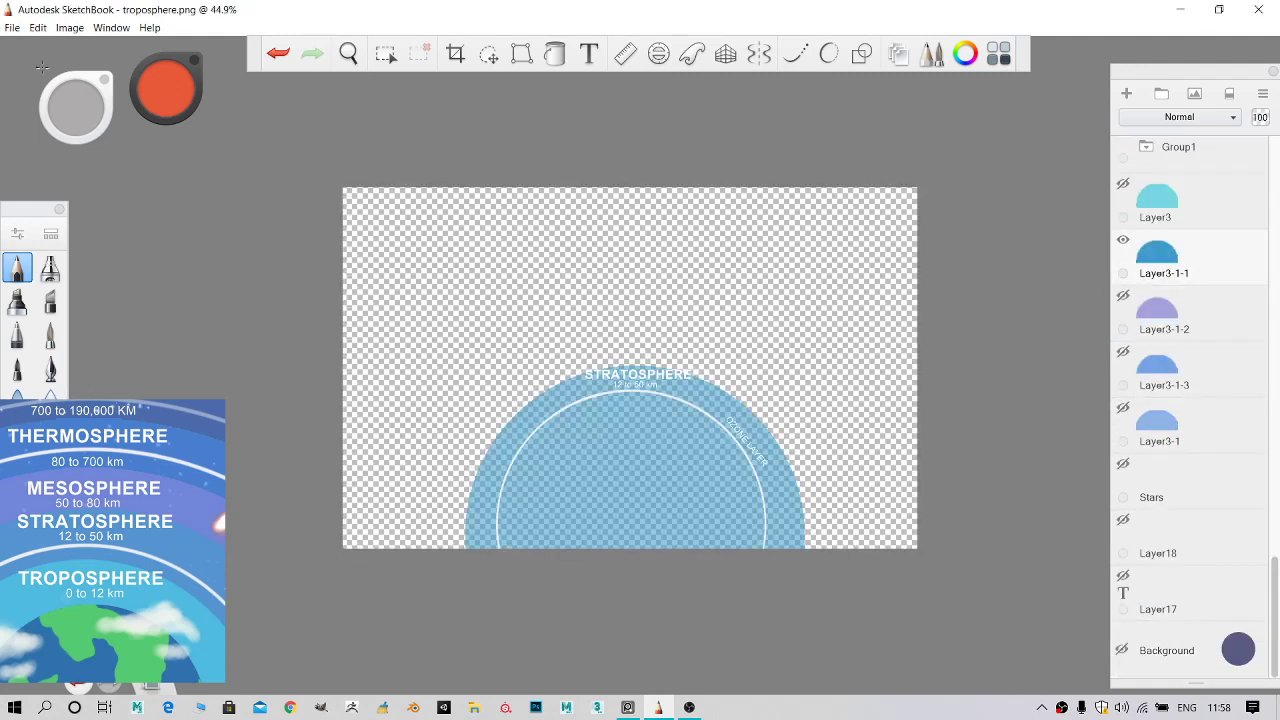
# Start saving the artwork as a new file in the Animation asset folder, with PNG as the file type.
pyautogui.click(12, 27)
pyautogui.click(54, 131)
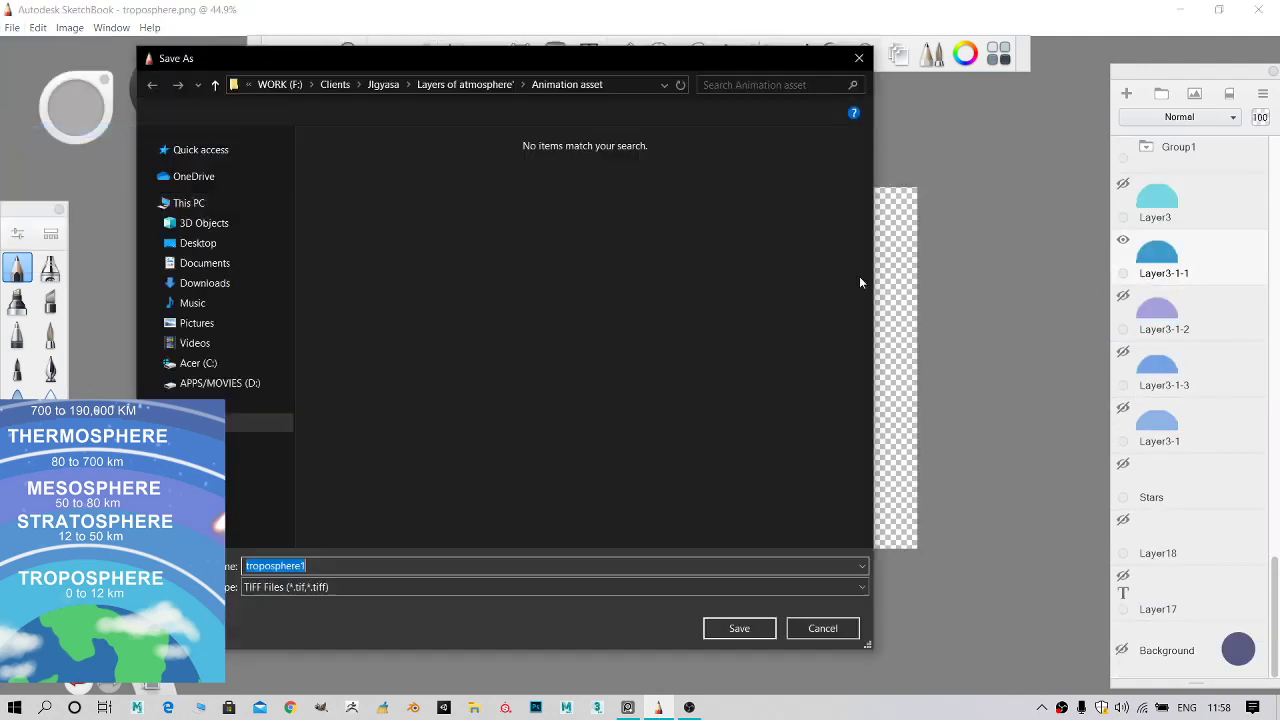
pyautogui.click(446, 588)
pyautogui.press('Down')
pyautogui.press('Down')
pyautogui.press('Down')
pyautogui.press('Down')
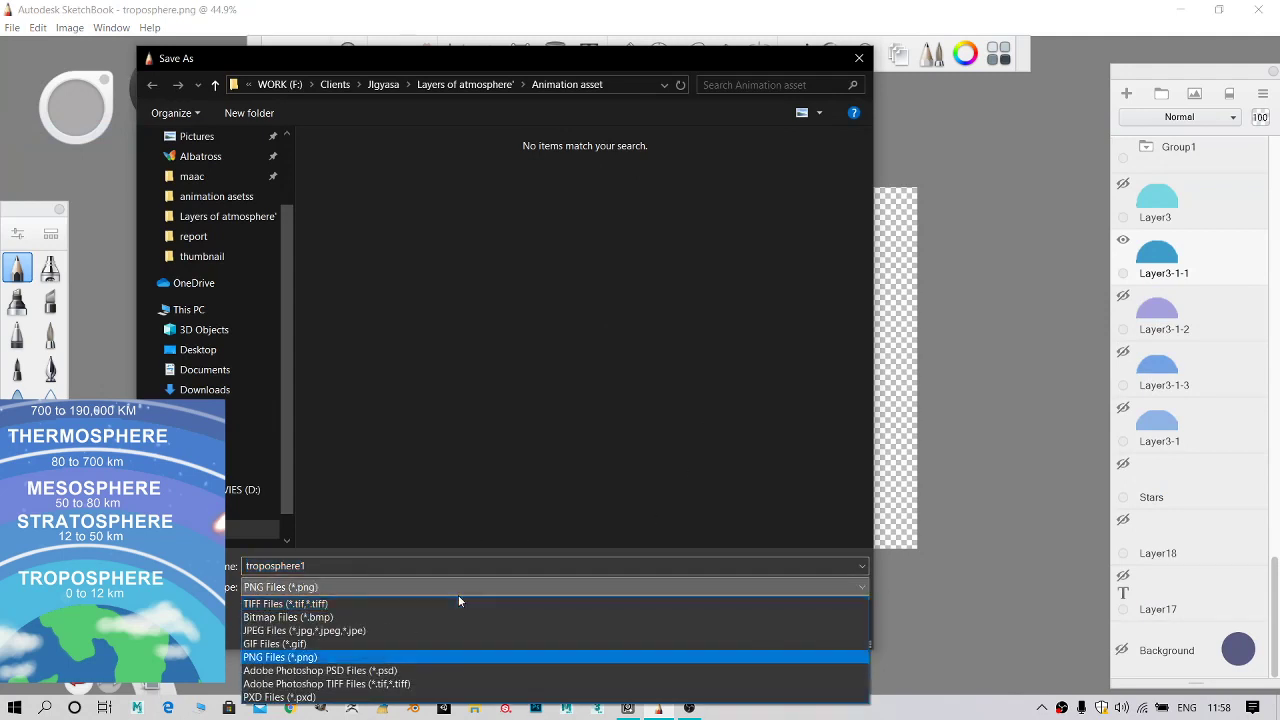
pyautogui.press('Down')
pyautogui.press('Up')
pyautogui.press('Return')
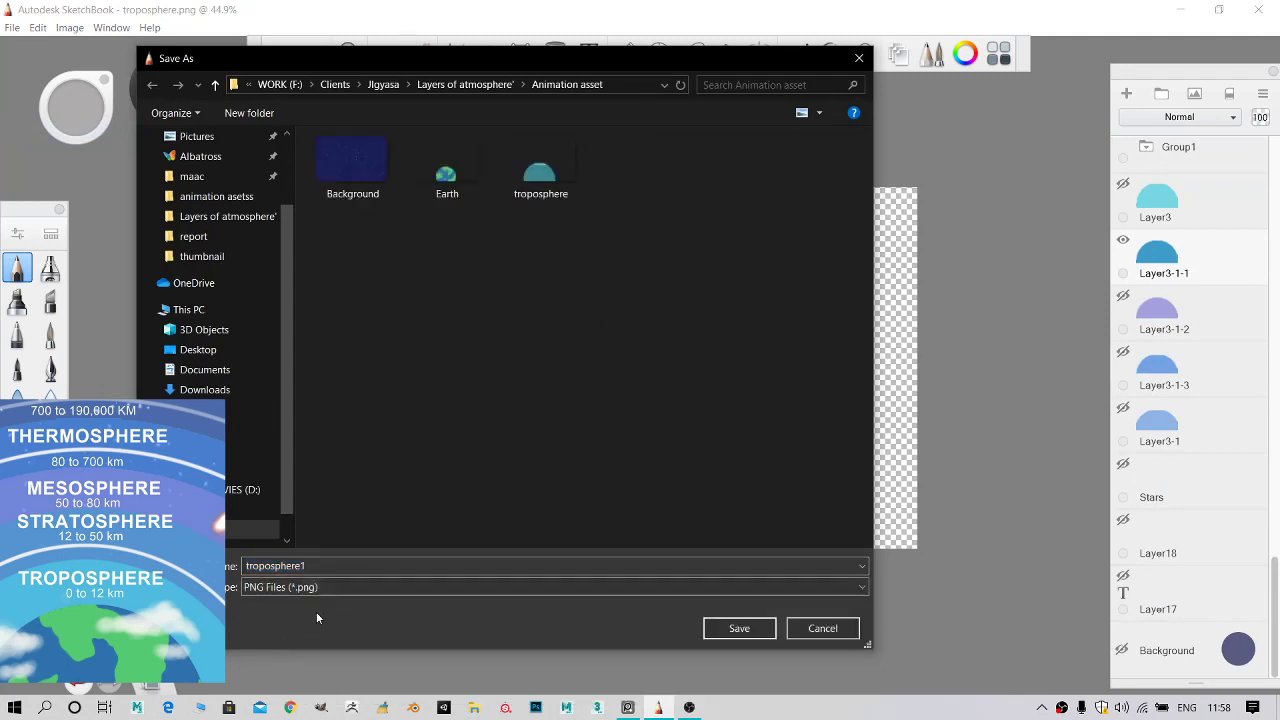
# Name the file stratosphere and save it, accepting that all layers are merged.
pyautogui.doubleClick(342, 565)
pyautogui.write('strat')
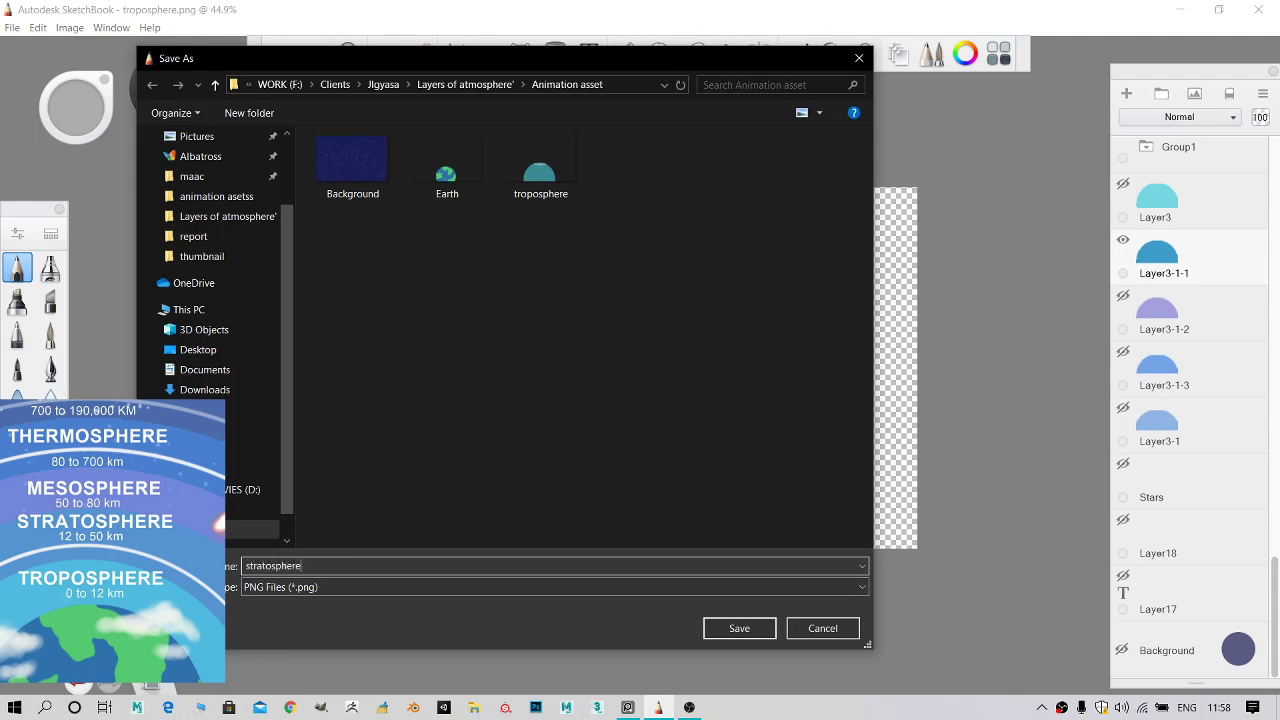
pyautogui.click(733, 627)
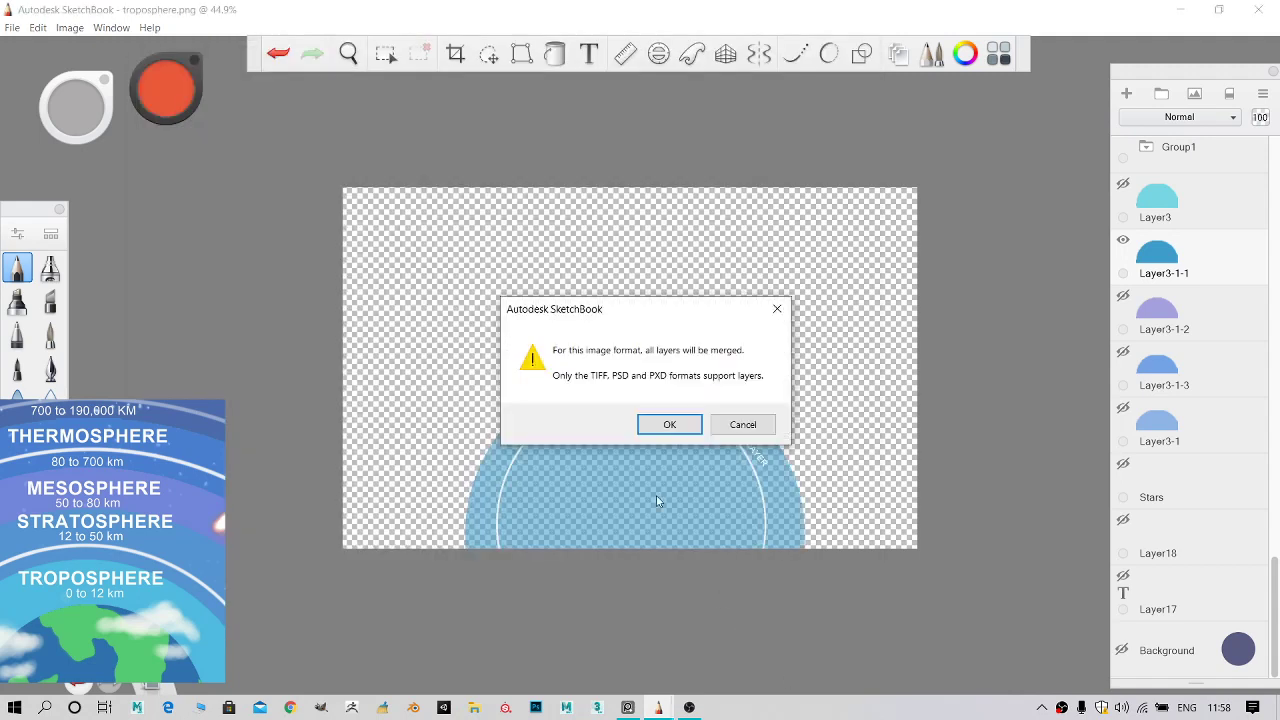
pyautogui.click(662, 424)
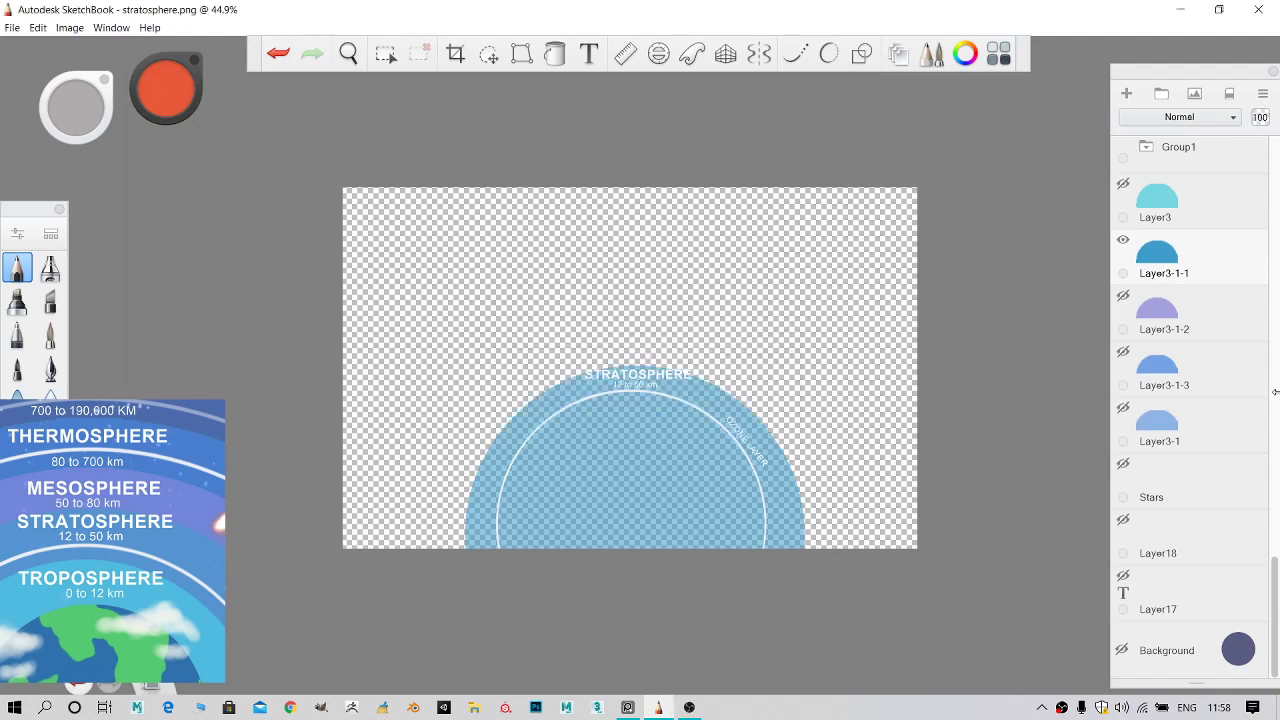
# Hide the stratosphere's ring and text layers: Layer6, Stratos, Layer15-1-1-1 and Layer15-1-1-1-1-1.
pyautogui.scroll(5, 1190, 400)
pyautogui.click(1157, 414)
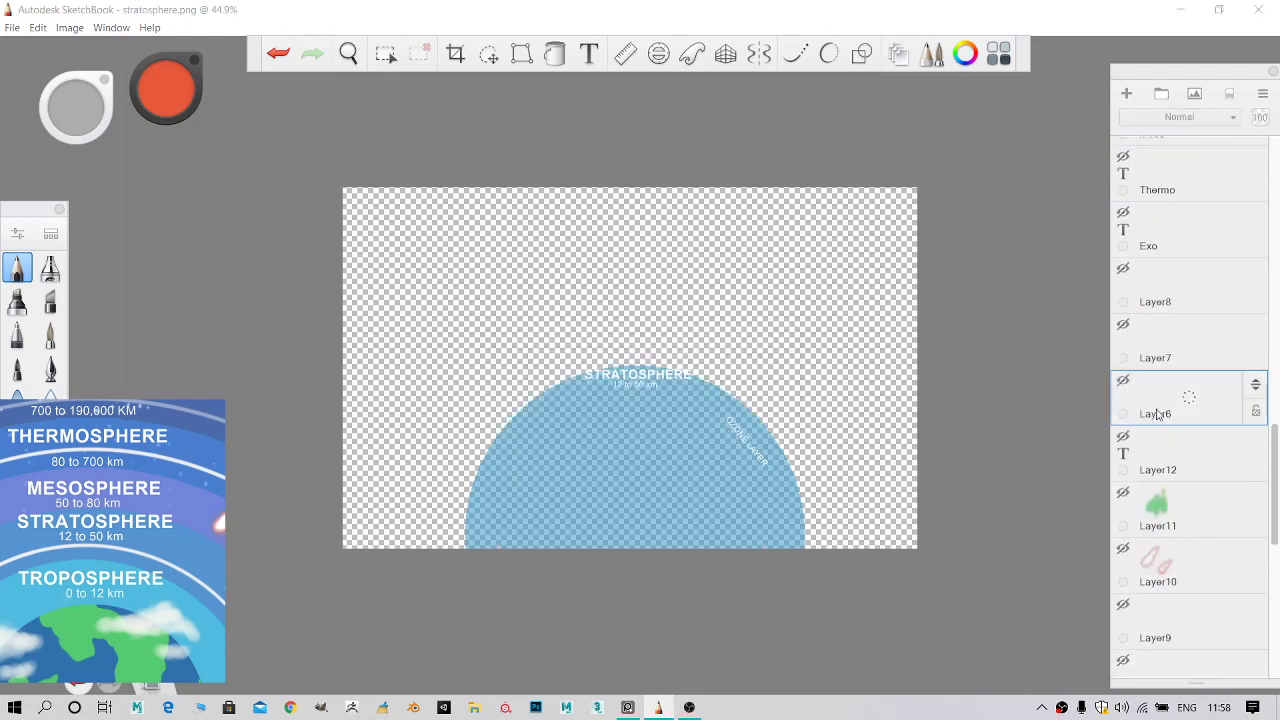
pyautogui.scroll(4, 1157, 414)
pyautogui.click(1133, 406)
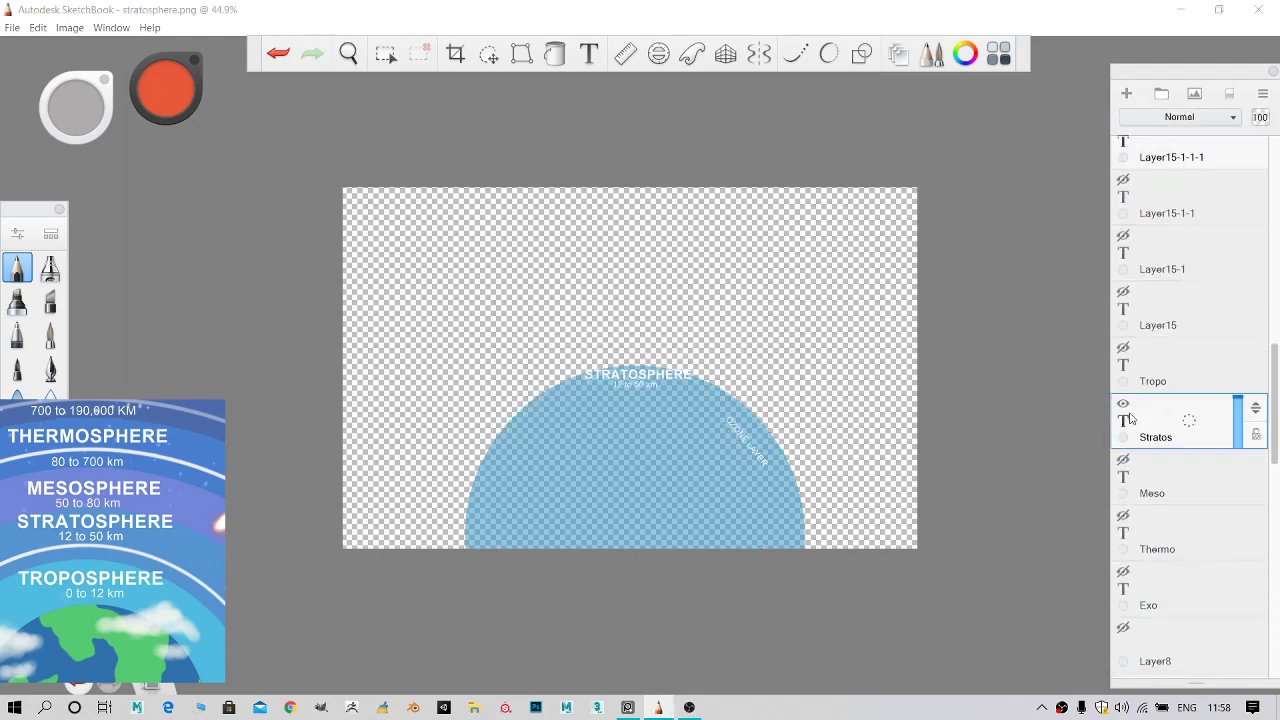
pyautogui.click(1125, 404)
pyautogui.scroll(3, 1140, 416)
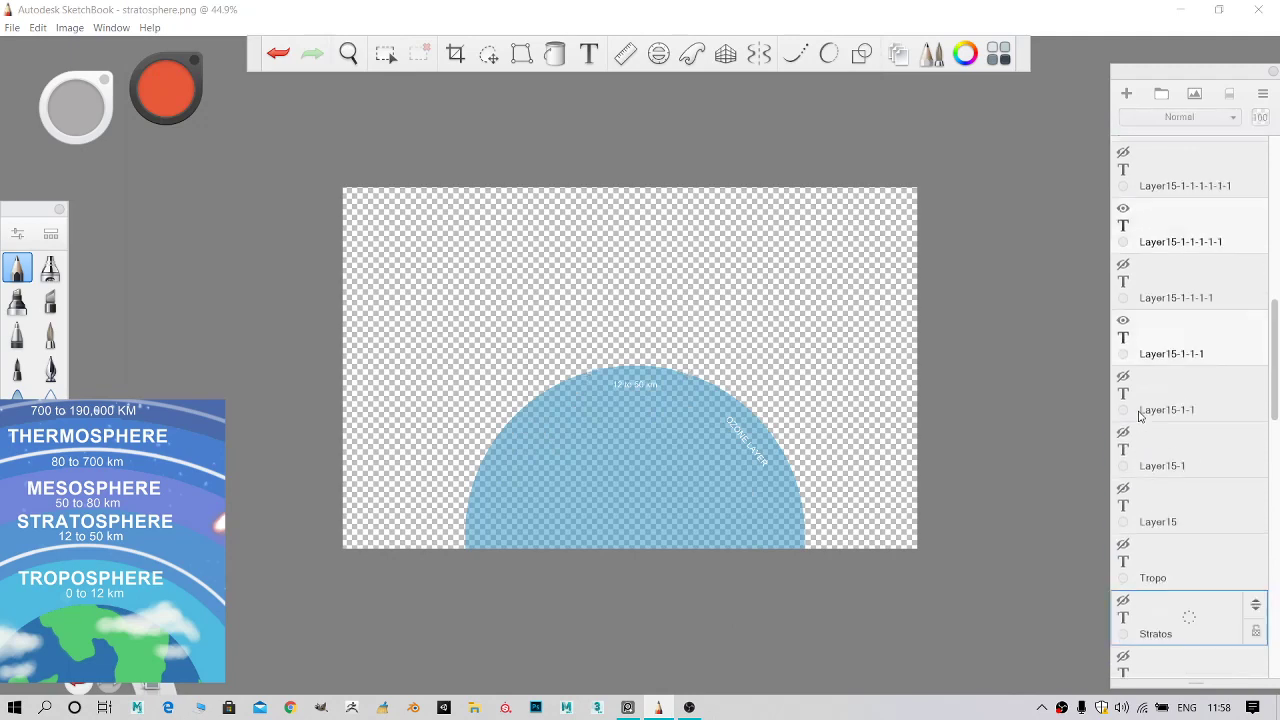
pyautogui.click(1123, 320)
pyautogui.click(1123, 208)
pyautogui.scroll(5, 1205, 322)
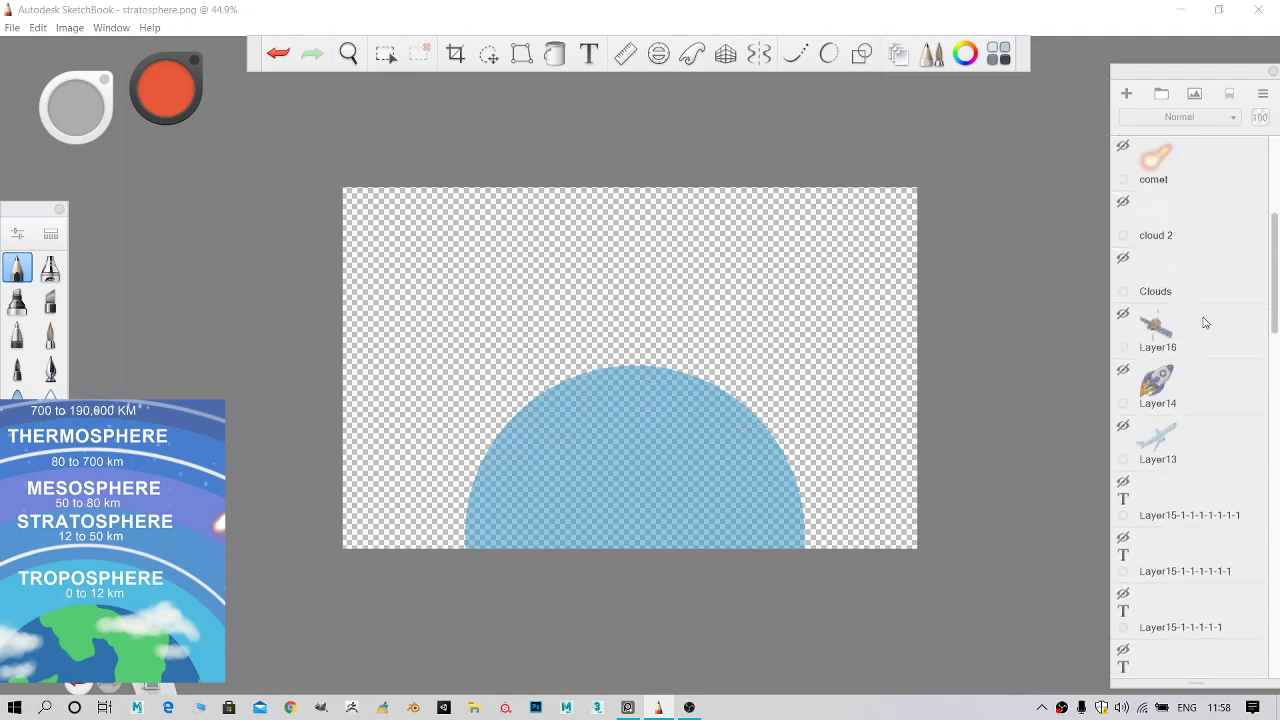
# Hide the Layer3-1-1 dome and show the purple Layer3-1-2 dome for the mesosphere.
pyautogui.moveTo(1273, 237); pyautogui.dragTo(1266, 426)
pyautogui.scroll(-5, 1266, 426)
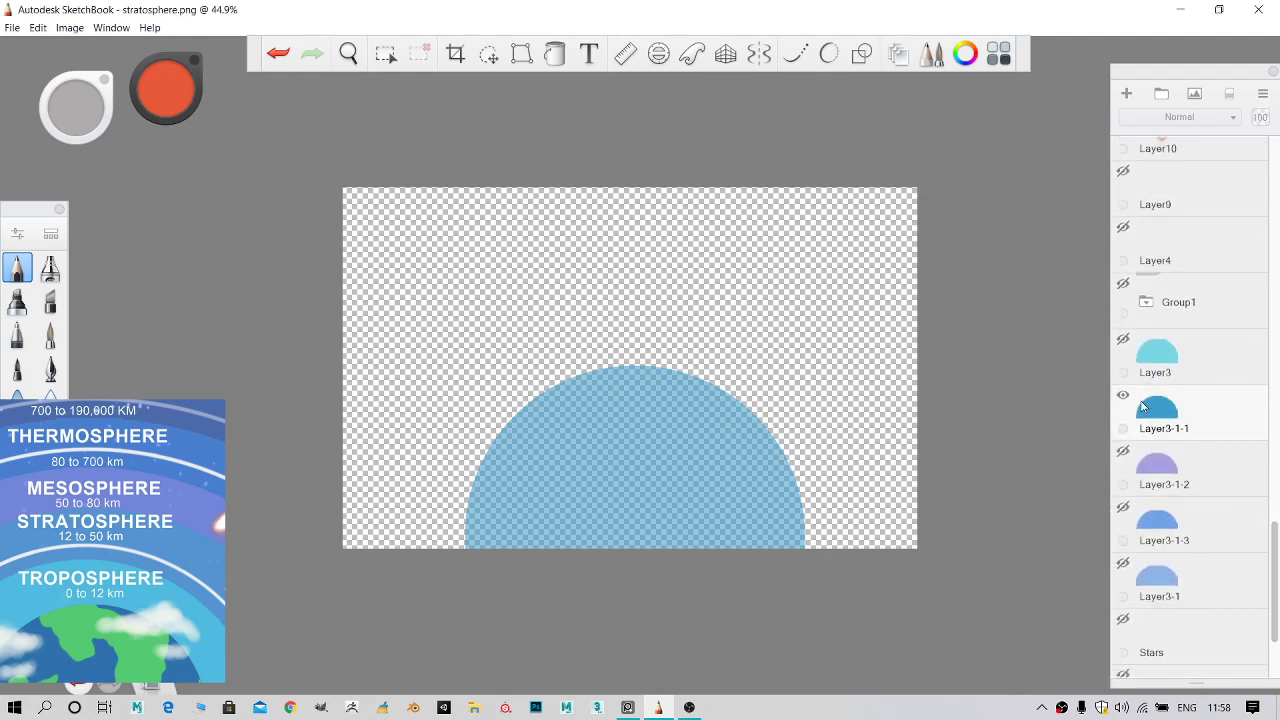
pyautogui.click(1123, 396)
pyautogui.click(1123, 451)
pyautogui.scroll(-1, 714, 410)
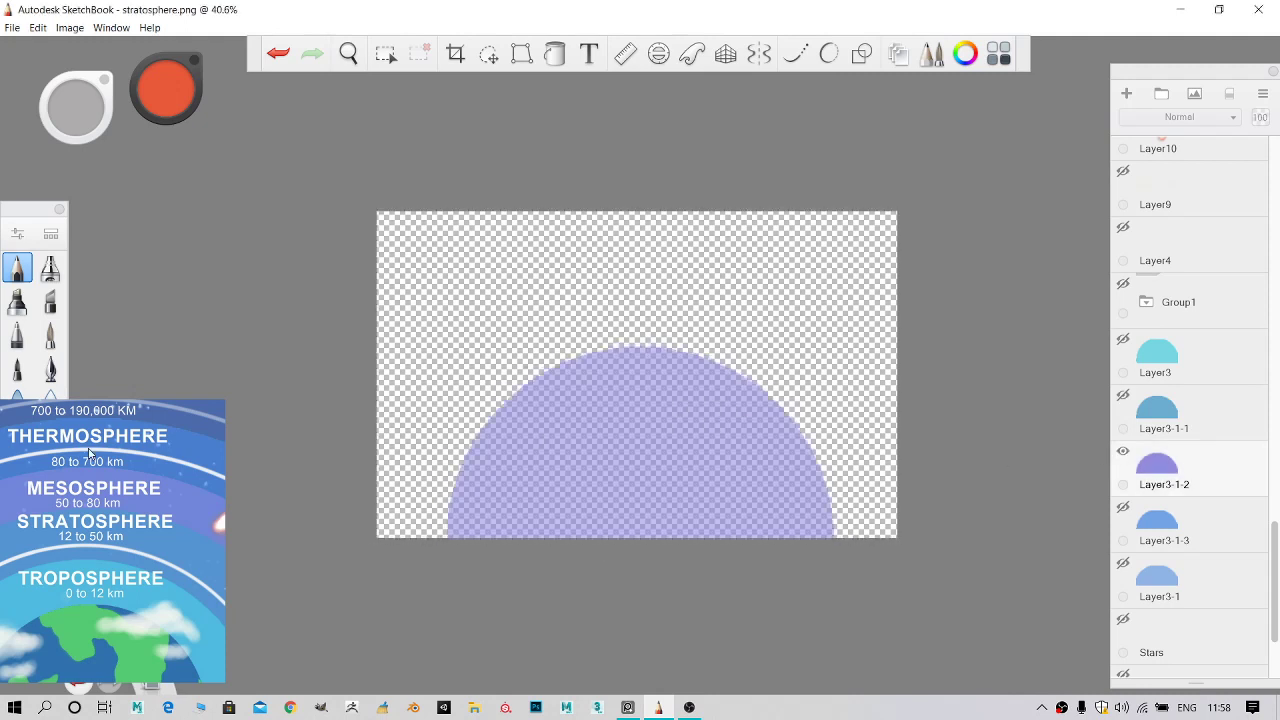
# Show the Background layer and the Meso text layer.
pyautogui.scroll(-3, 1157, 484)
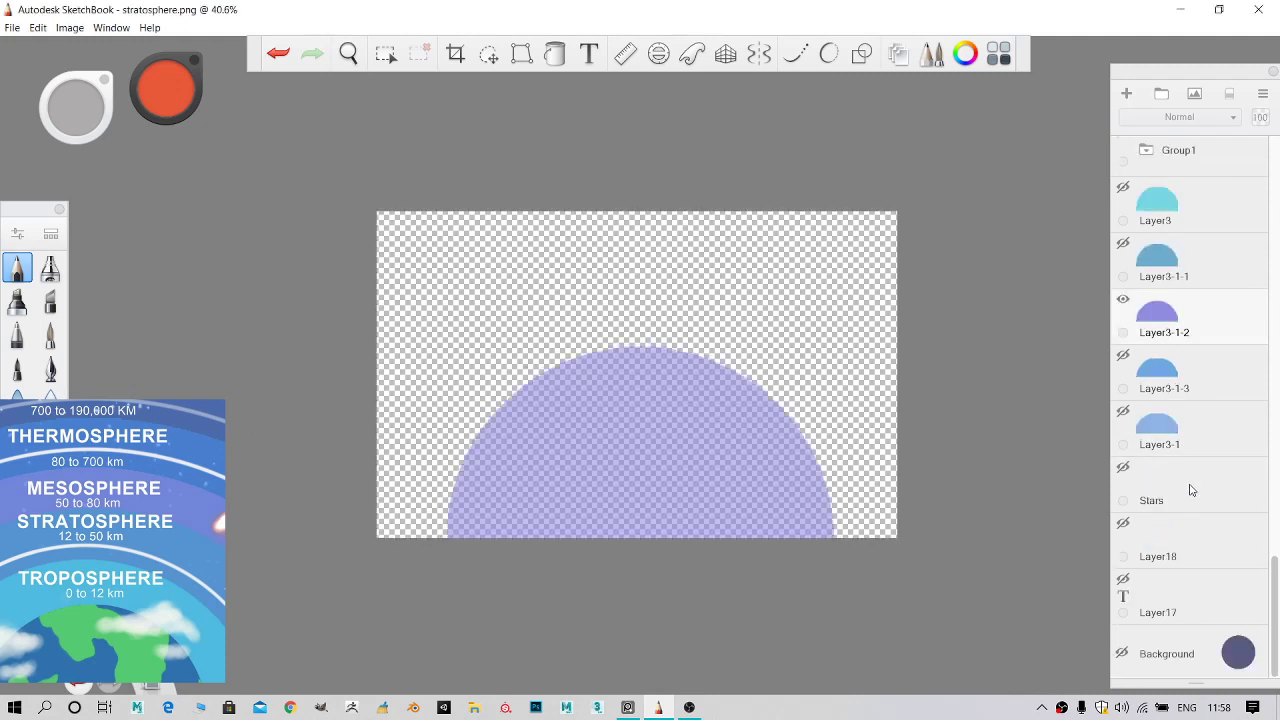
pyautogui.click(1122, 652)
pyautogui.scroll(5, 1157, 601)
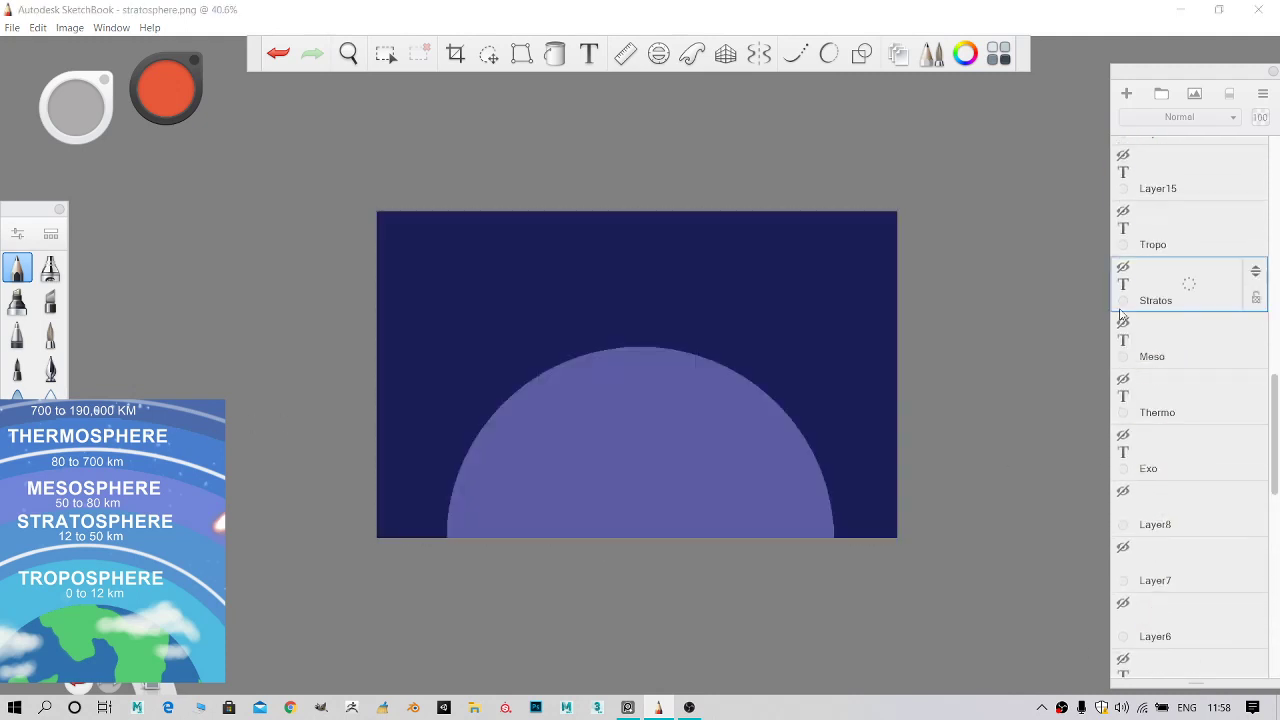
pyautogui.click(1123, 322)
# Briefly check the contents of Layer7, Layer8 and Exo, leaving all three hidden.
pyautogui.scroll(-2, 1162, 425)
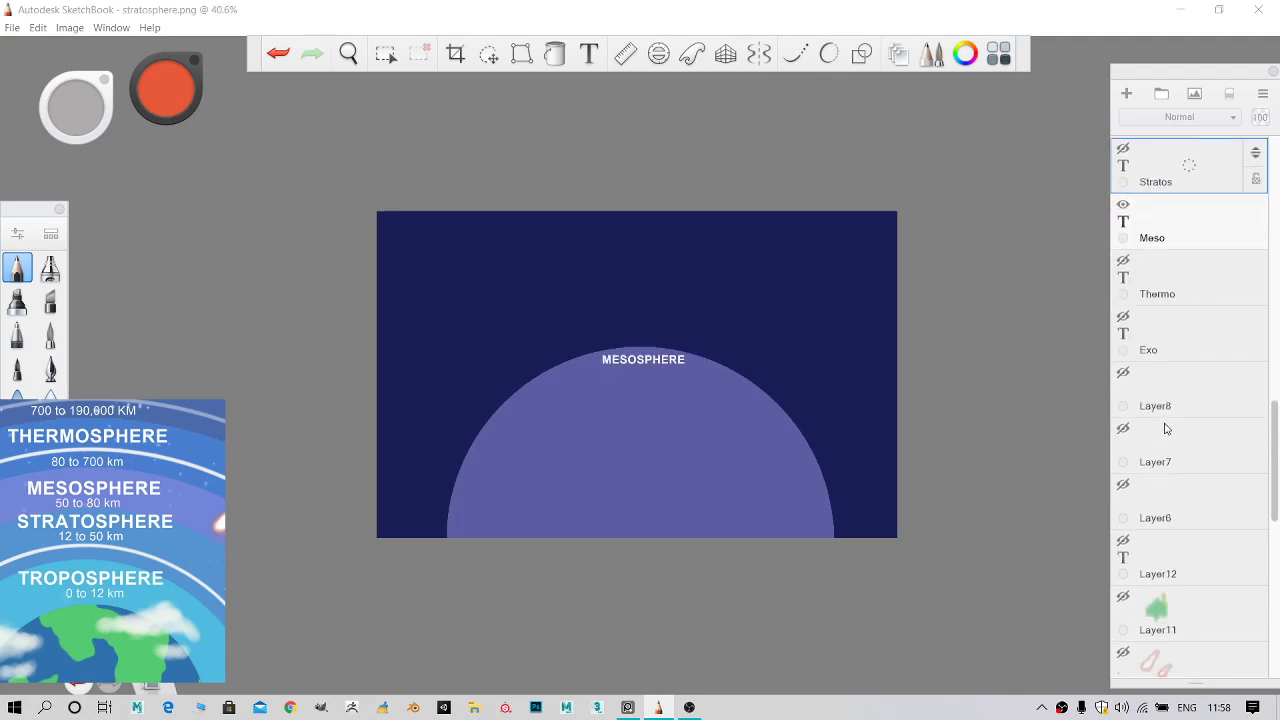
pyautogui.click(1123, 430)
pyautogui.click(1123, 430)
pyautogui.click(1123, 430)
pyautogui.click(1123, 430)
pyautogui.click(1123, 373)
pyautogui.click(1123, 373)
pyautogui.click(1123, 318)
pyautogui.click(1123, 318)
# Find and show the mesosphere's altitude text layer, Layer15-1-1, keeping Layer15 and Layer15-1 hidden.
pyautogui.scroll(-3, 1140, 460)
pyautogui.click(1123, 392)
pyautogui.click(1123, 392)
pyautogui.scroll(5, 1140, 400)
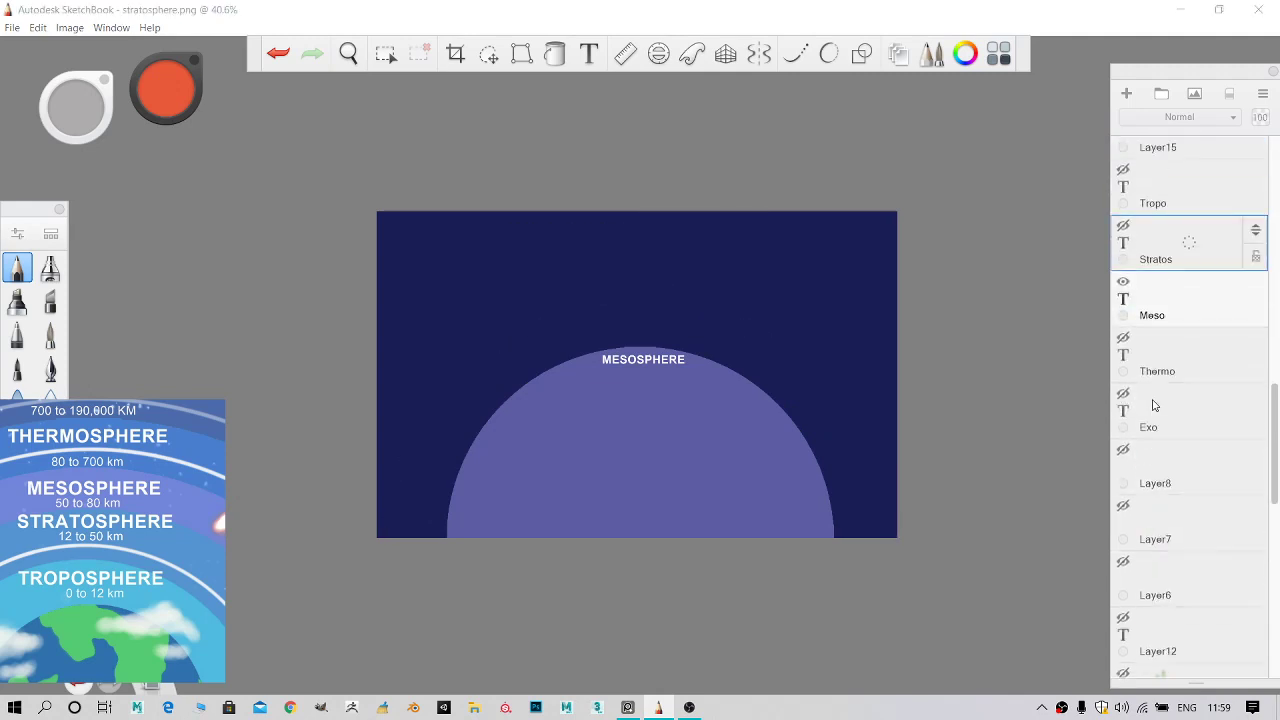
pyautogui.click(1123, 474)
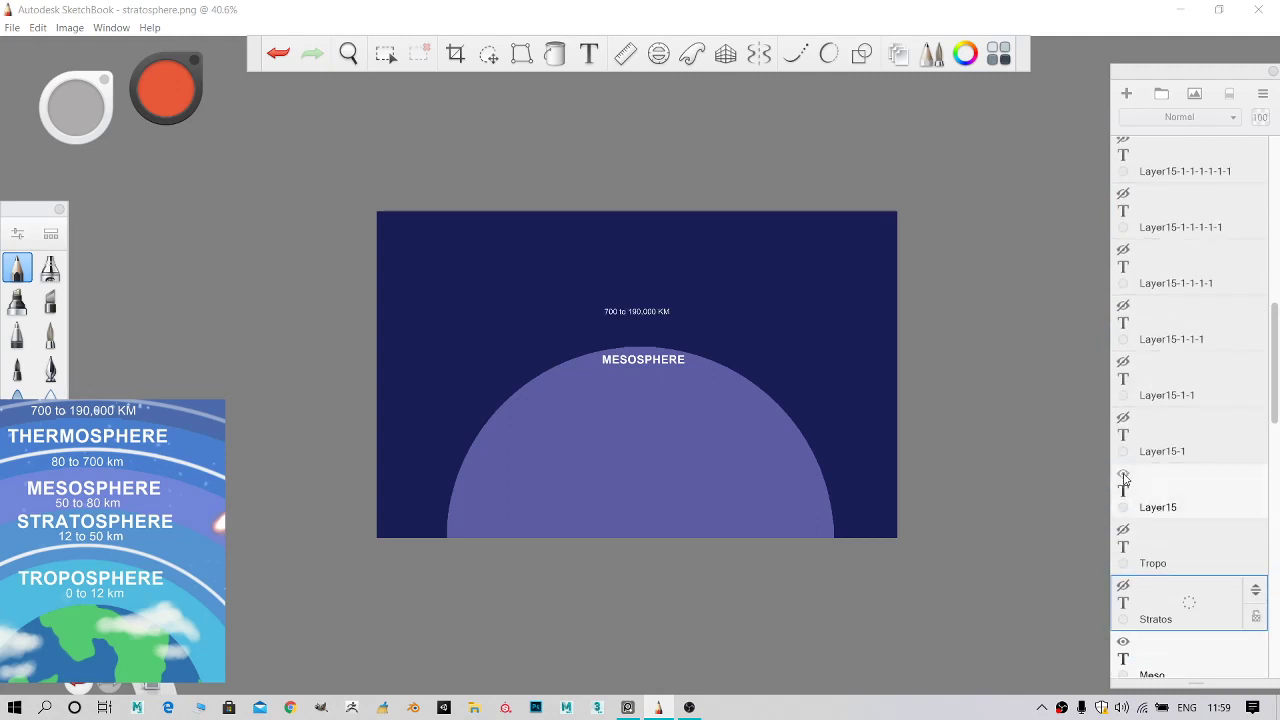
pyautogui.click(1123, 474)
pyautogui.click(1123, 418)
pyautogui.click(1123, 418)
pyautogui.click(1124, 362)
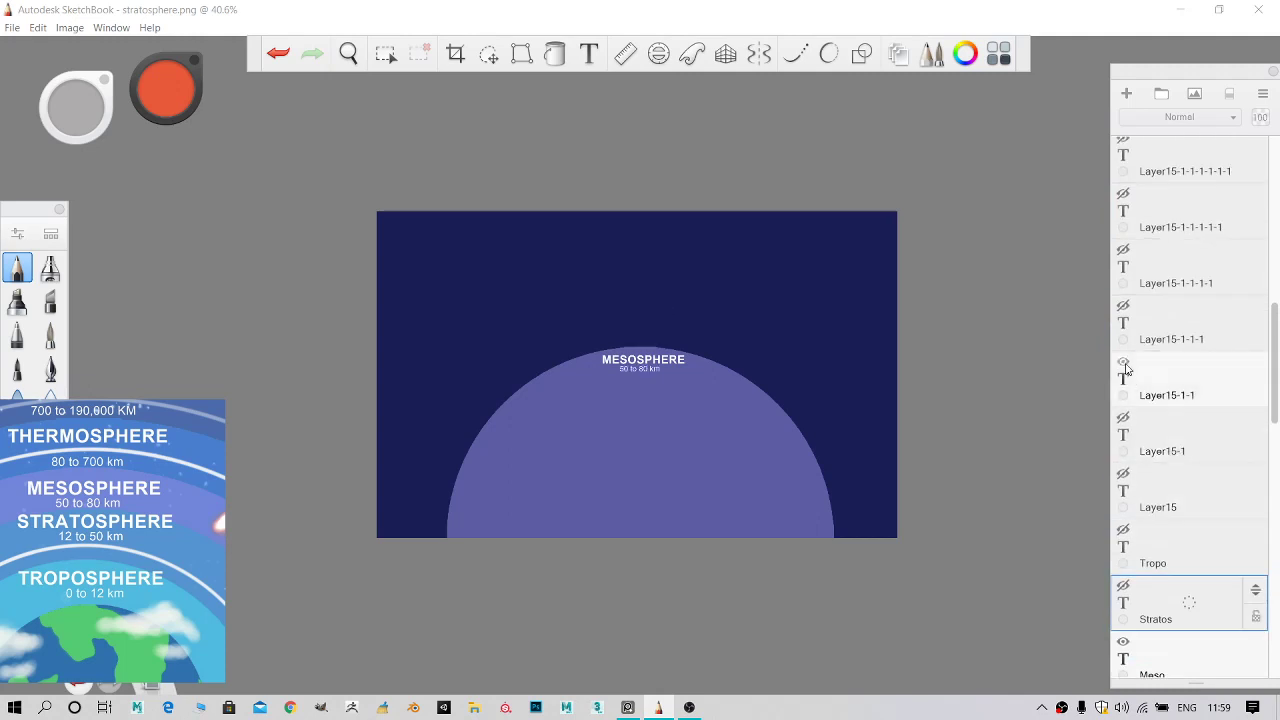
# Hide the Background layer so only the mesosphere artwork sits on transparency.
pyautogui.scroll(5, 1142, 388)
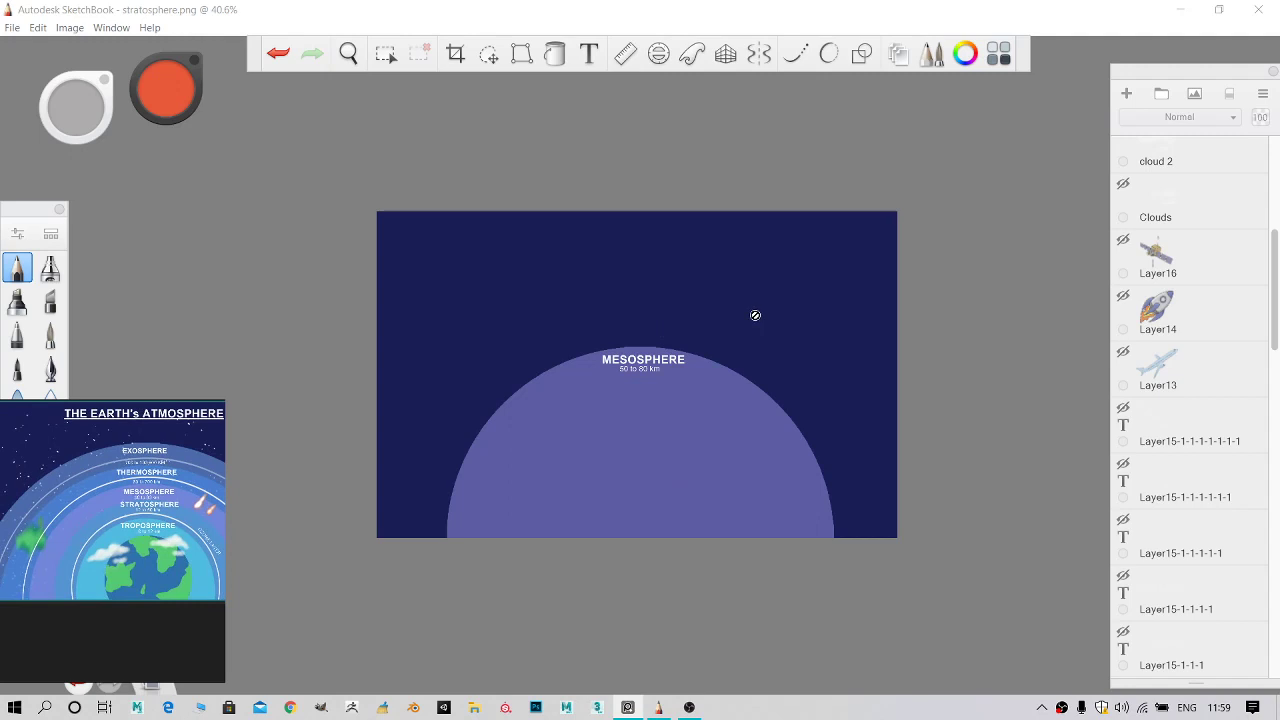
pyautogui.scroll(-10, 1274, 341)
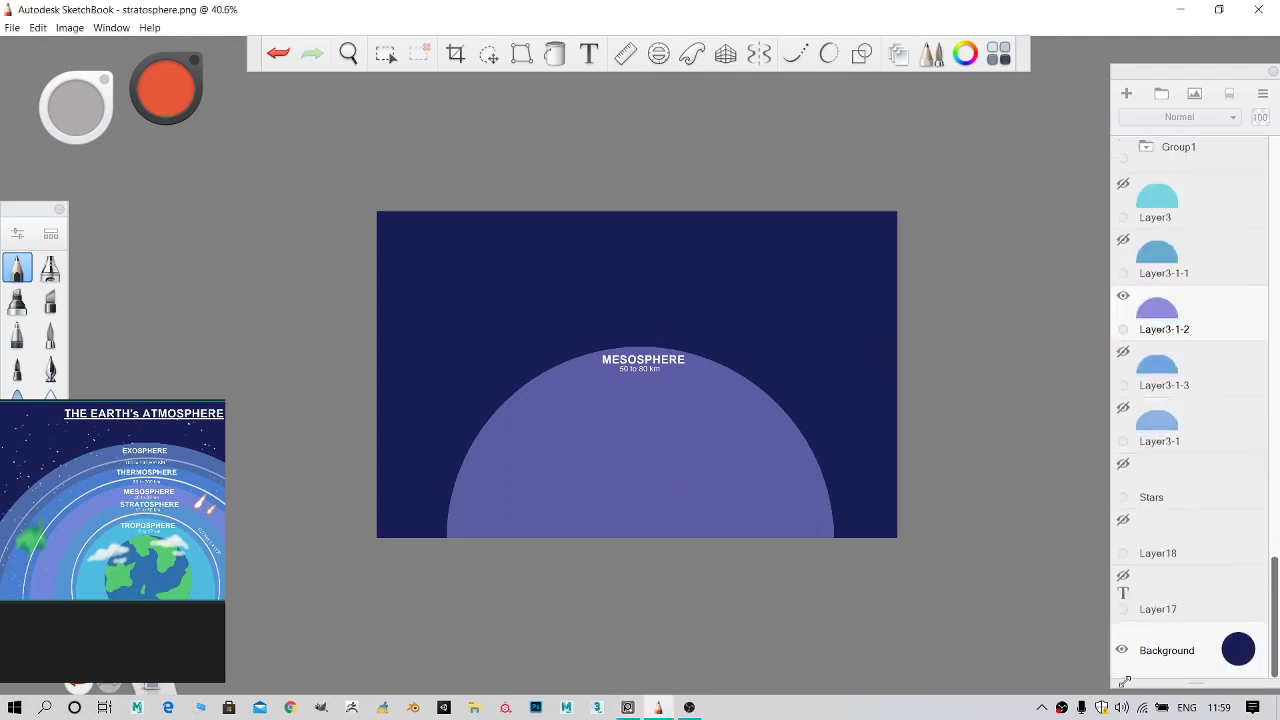
pyautogui.click(1121, 650)
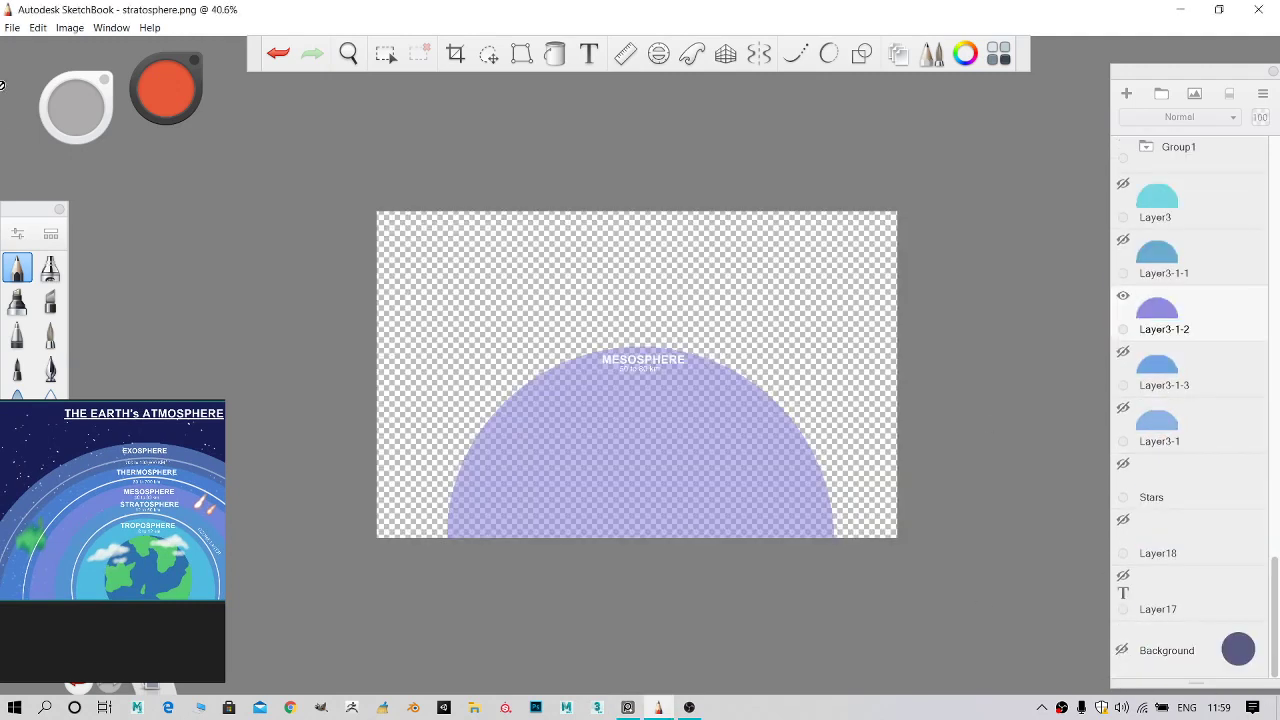
# Save the mesosphere artwork as a PNG file named Mesosphere in the Animation asset folder.
pyautogui.click(12, 27)
pyautogui.click(45, 129)
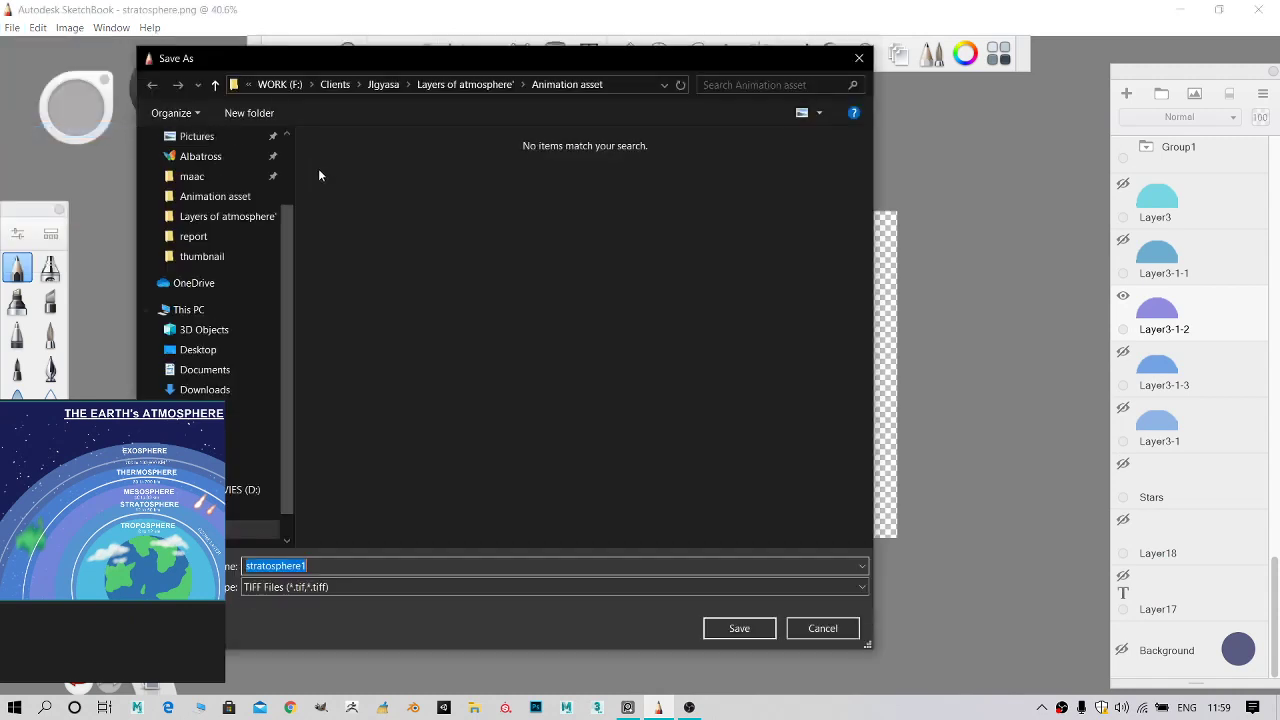
pyautogui.click(353, 590)
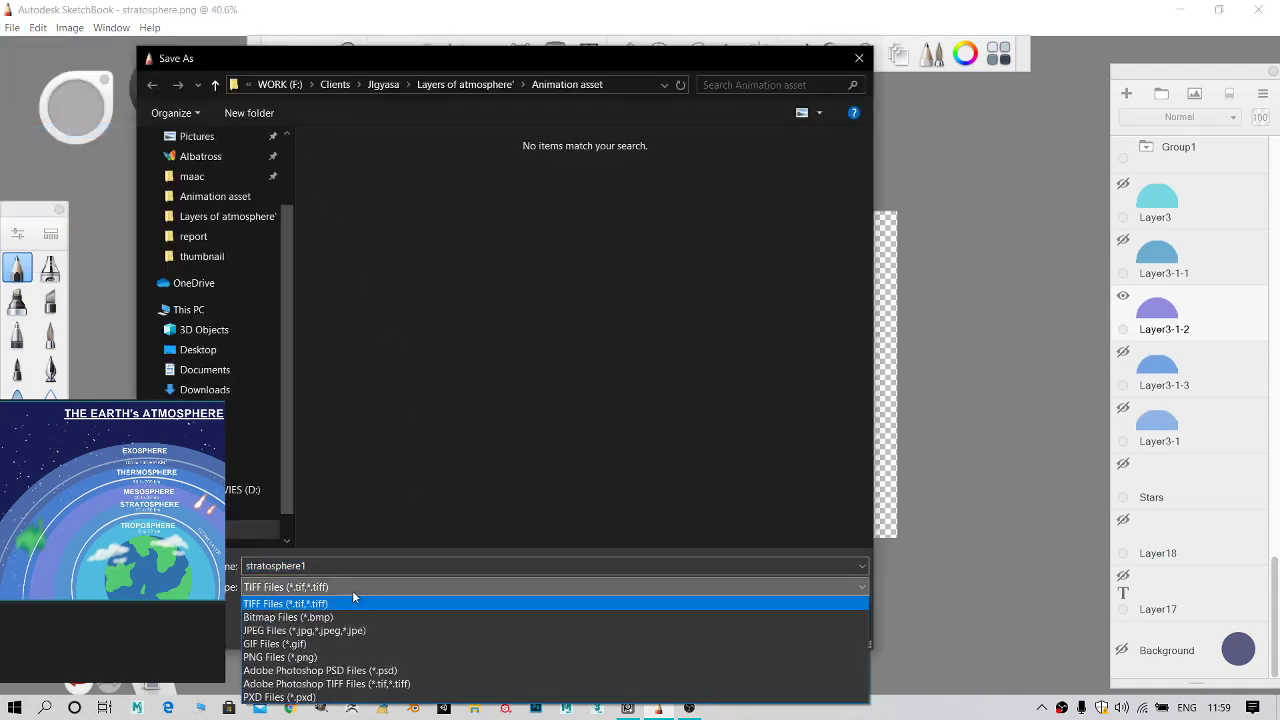
pyautogui.click(295, 652)
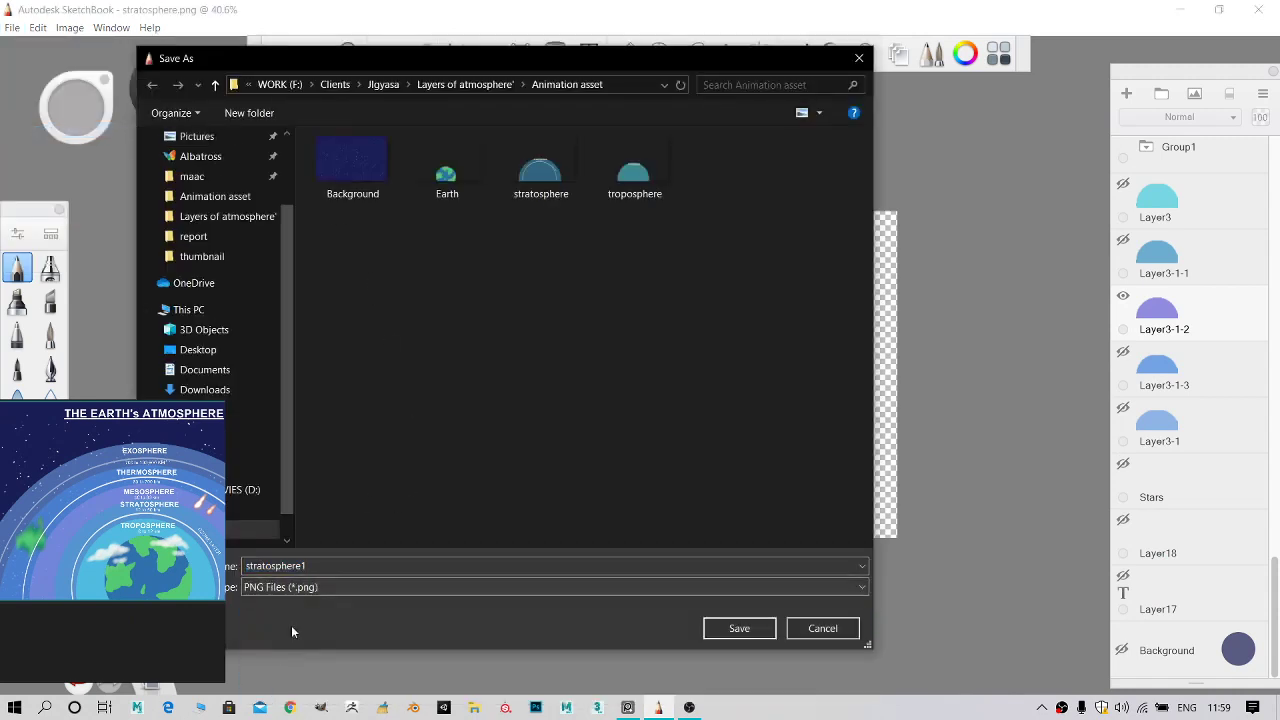
pyautogui.doubleClick(342, 566)
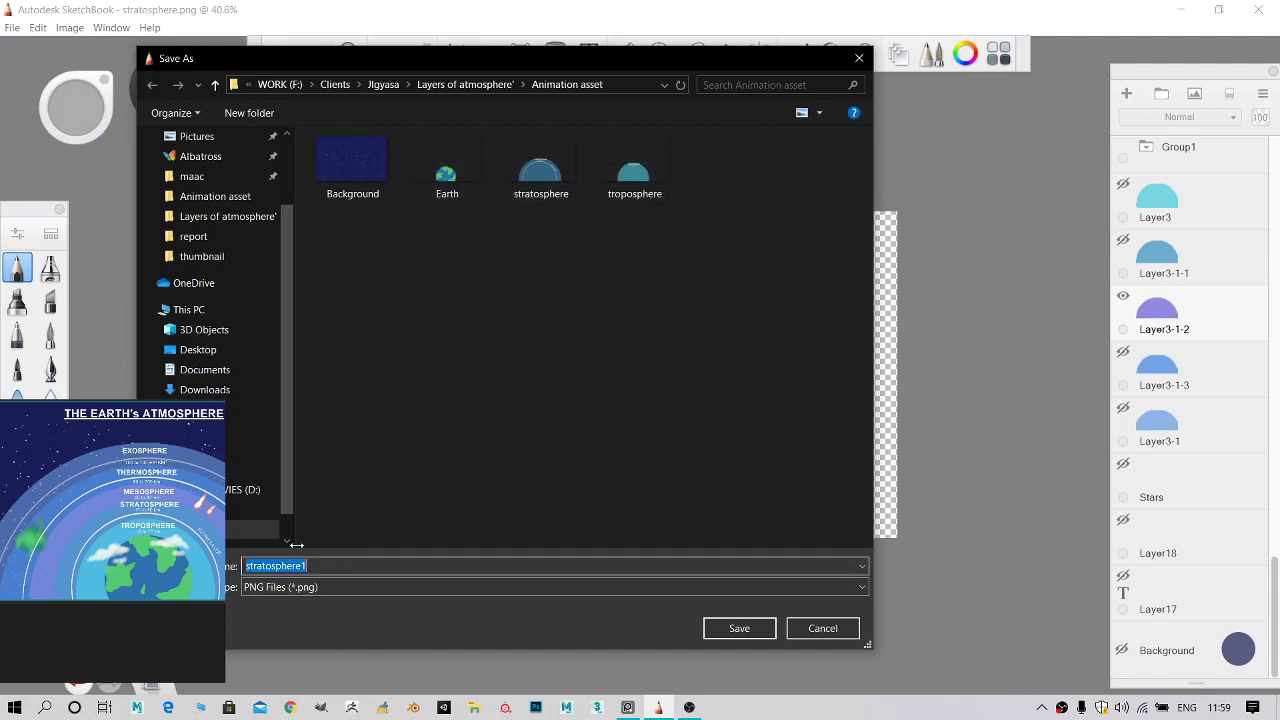
pyautogui.write('Me')
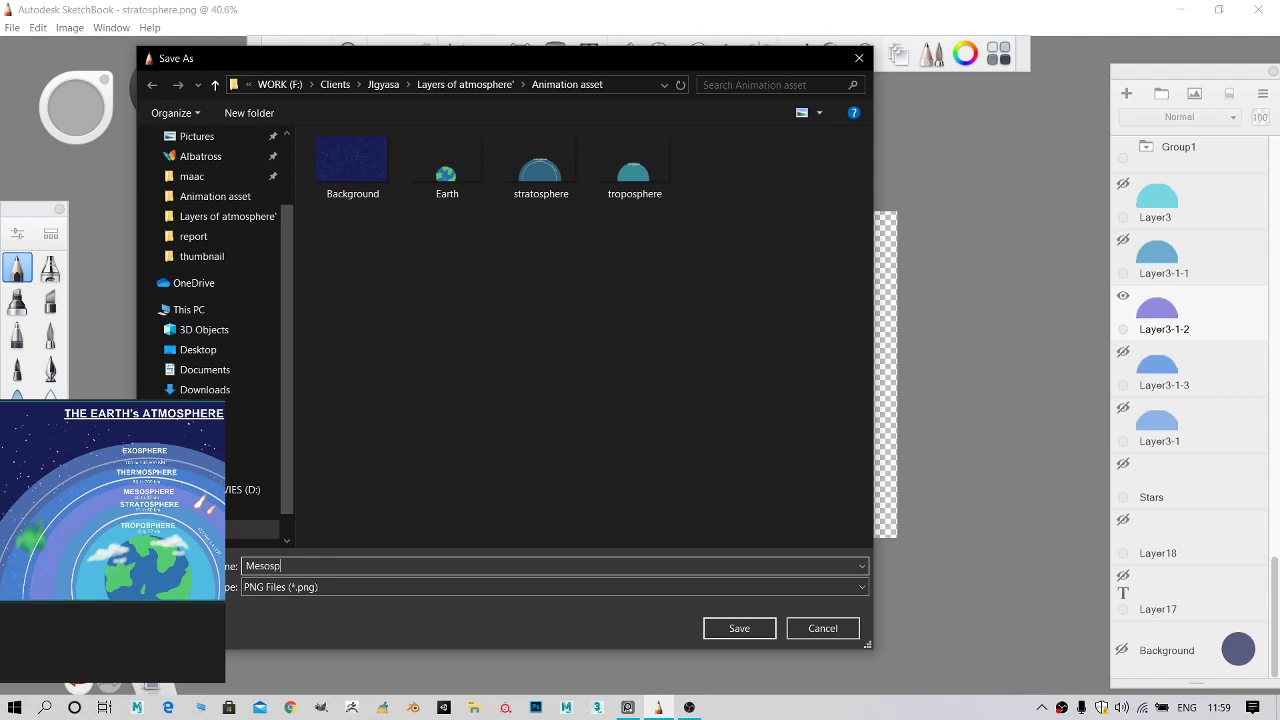
pyautogui.click(742, 630)
pyautogui.click(647, 416)
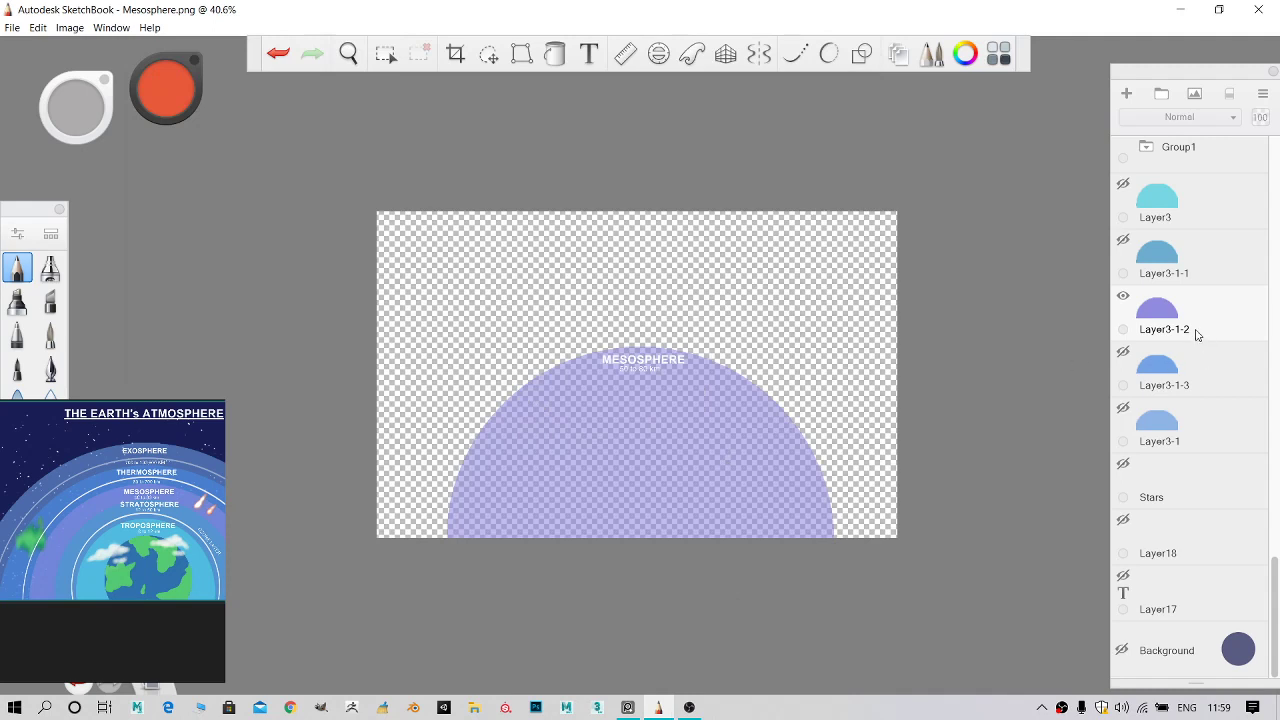
# Swap the mesosphere dome and title for the thermosphere's: hide Layer3-1-2 and Meso, show Layer3-1-3 and Thermo.
pyautogui.click(1122, 298)
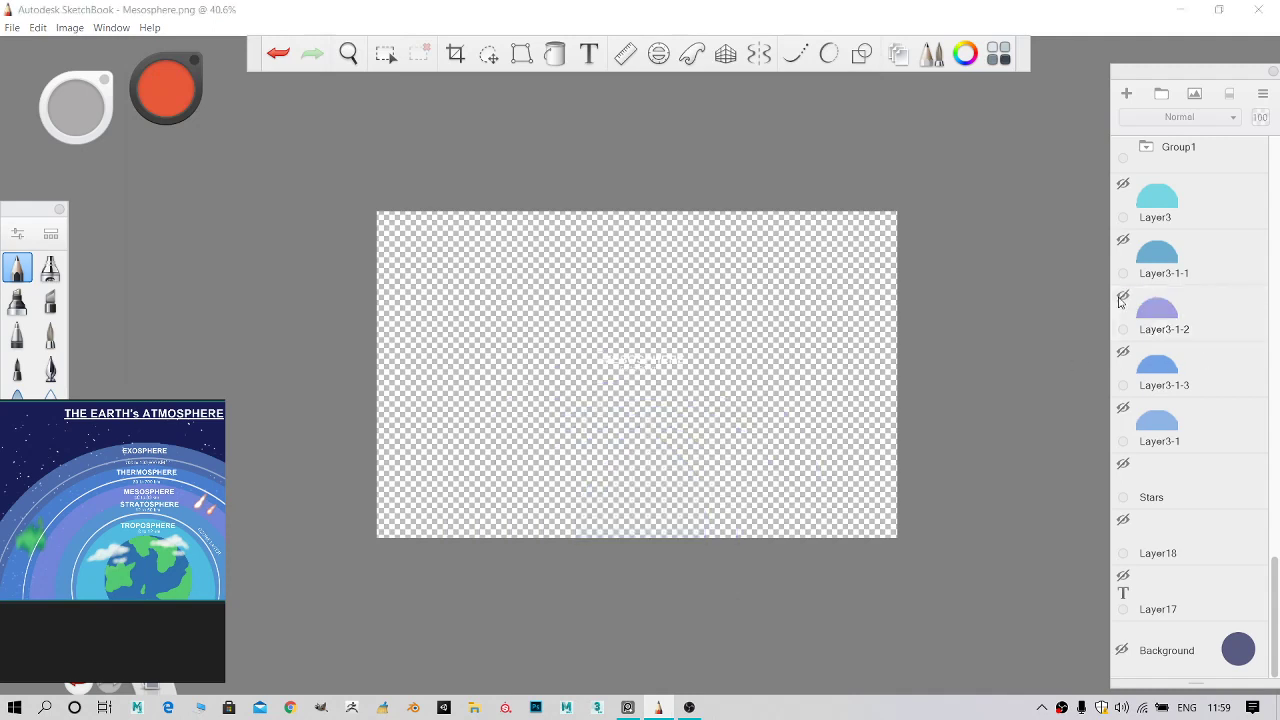
pyautogui.click(1123, 354)
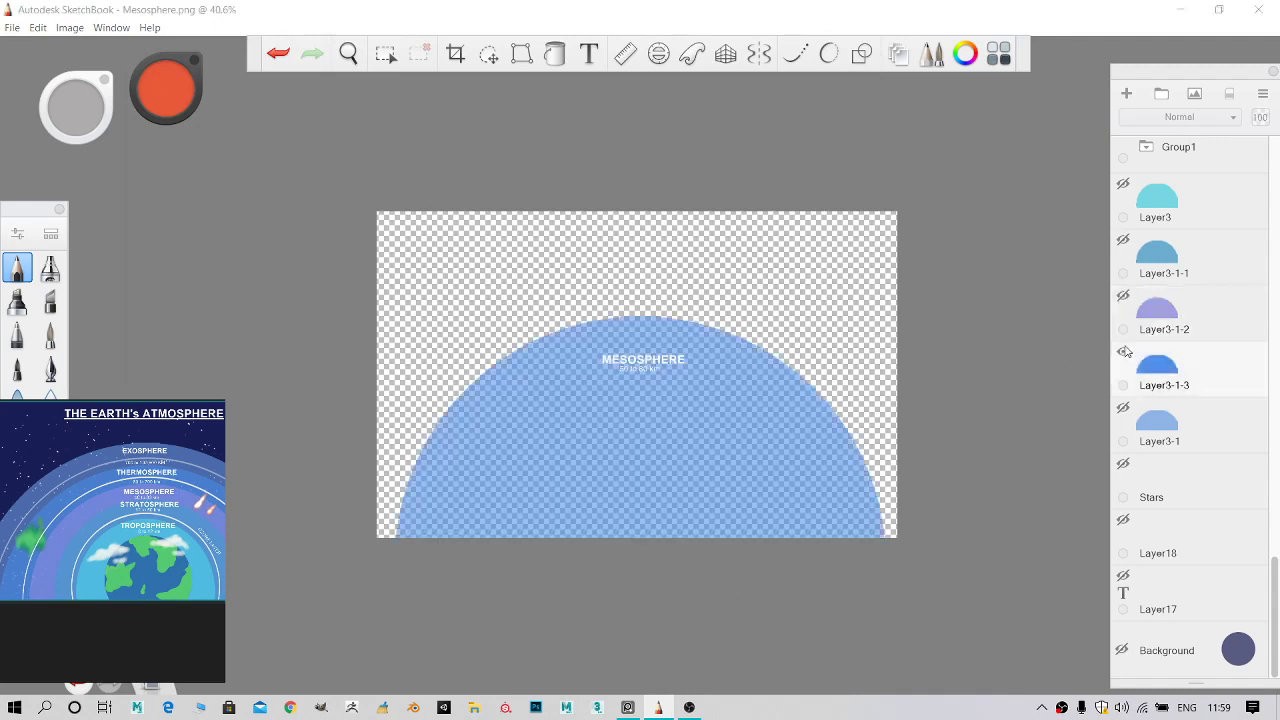
pyautogui.scroll(10, 1147, 360)
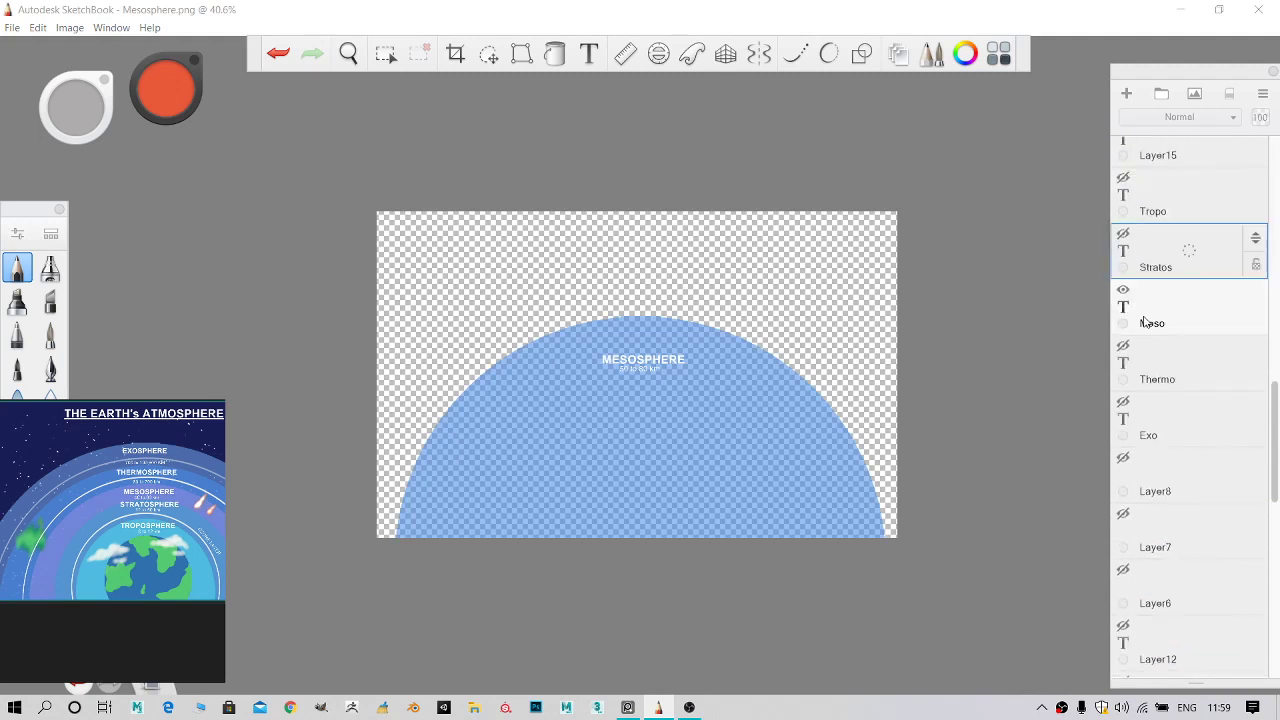
pyautogui.click(1123, 290)
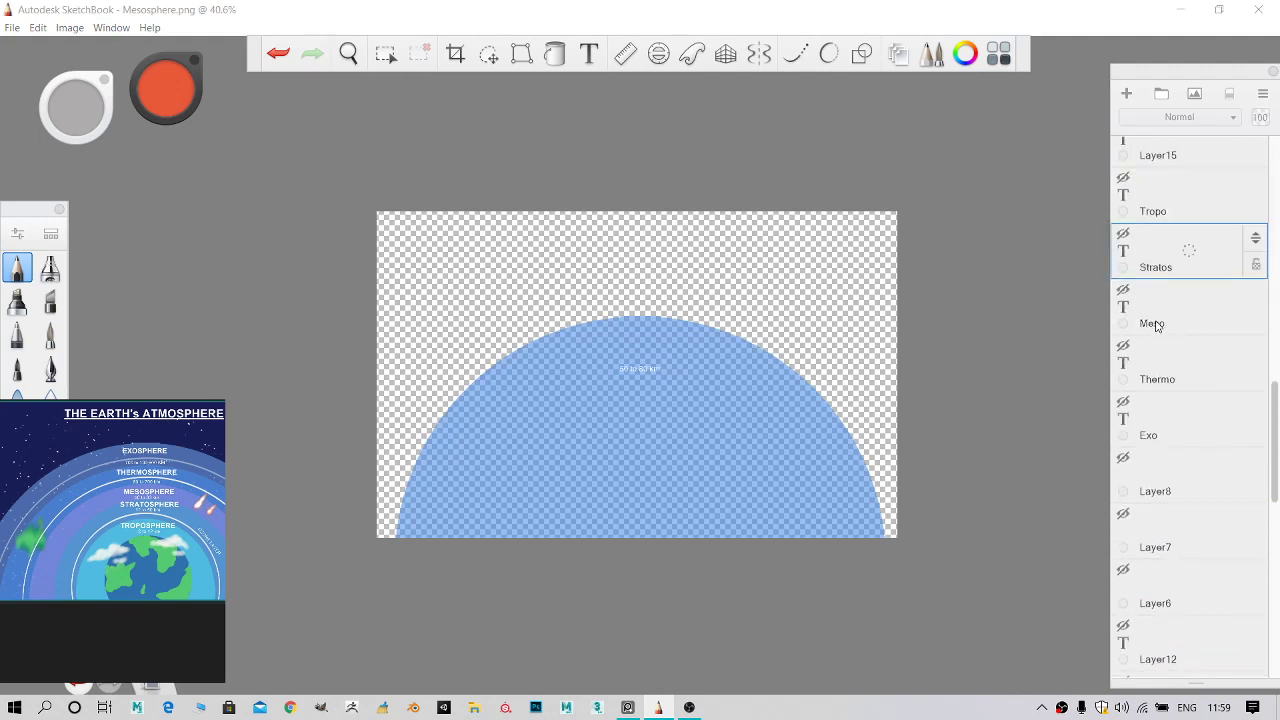
pyautogui.scroll(2, 1155, 320)
pyautogui.scroll(-1, 1158, 305)
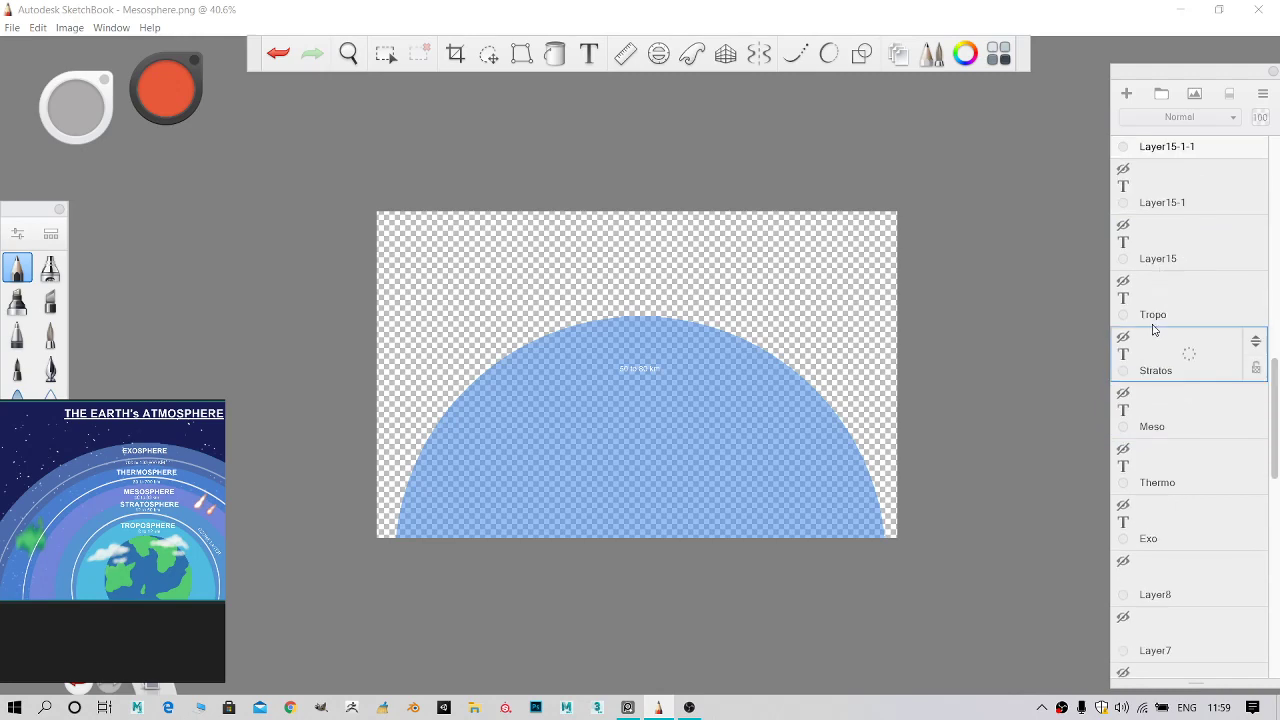
pyautogui.scroll(2, 1158, 333)
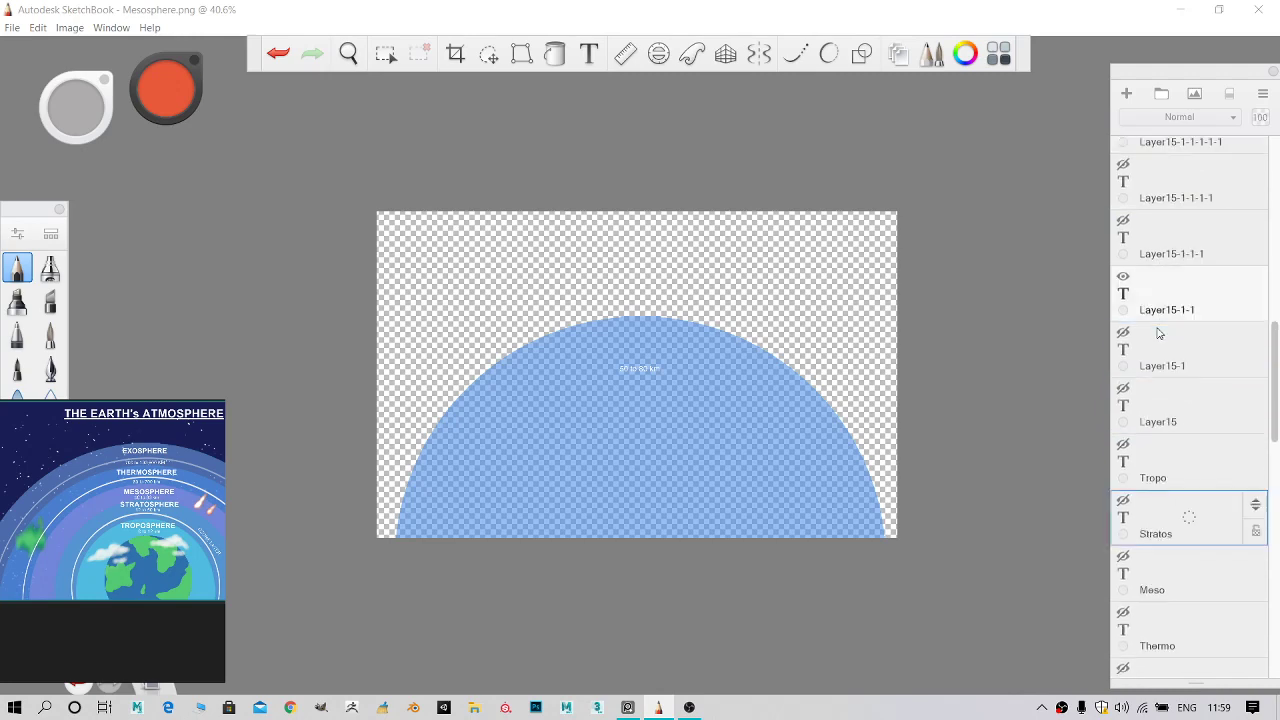
pyautogui.scroll(-3, 1156, 332)
pyautogui.click(1123, 354)
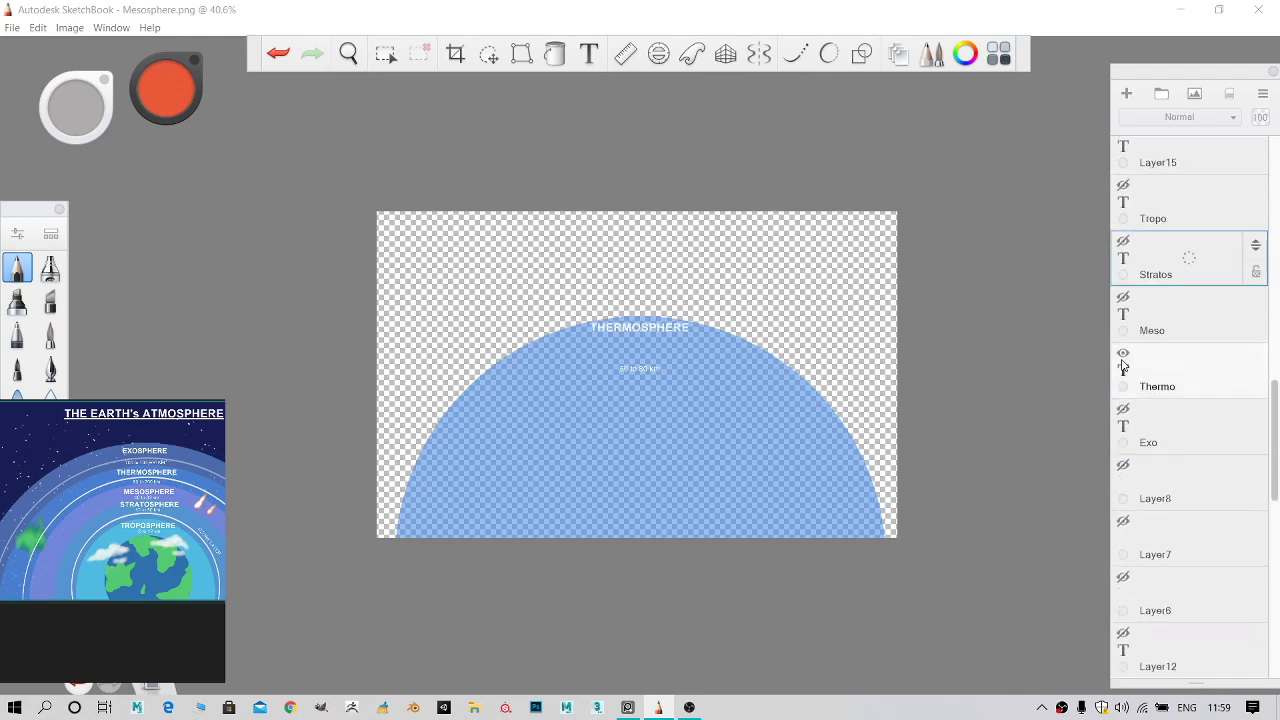
# Hide the mesosphere's altitude text Layer15-1-1 and show the thermosphere's altitude text Layer15-1.
pyautogui.scroll(4, 1192, 354)
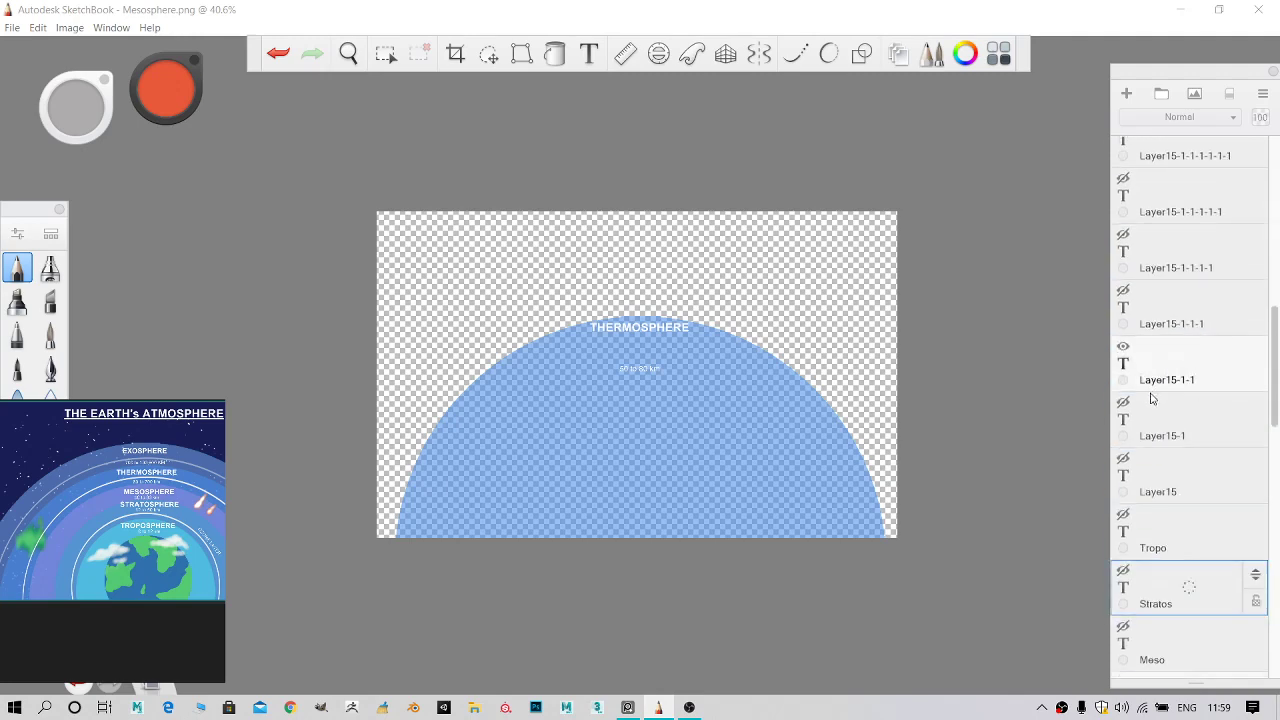
pyautogui.scroll(4, 1163, 371)
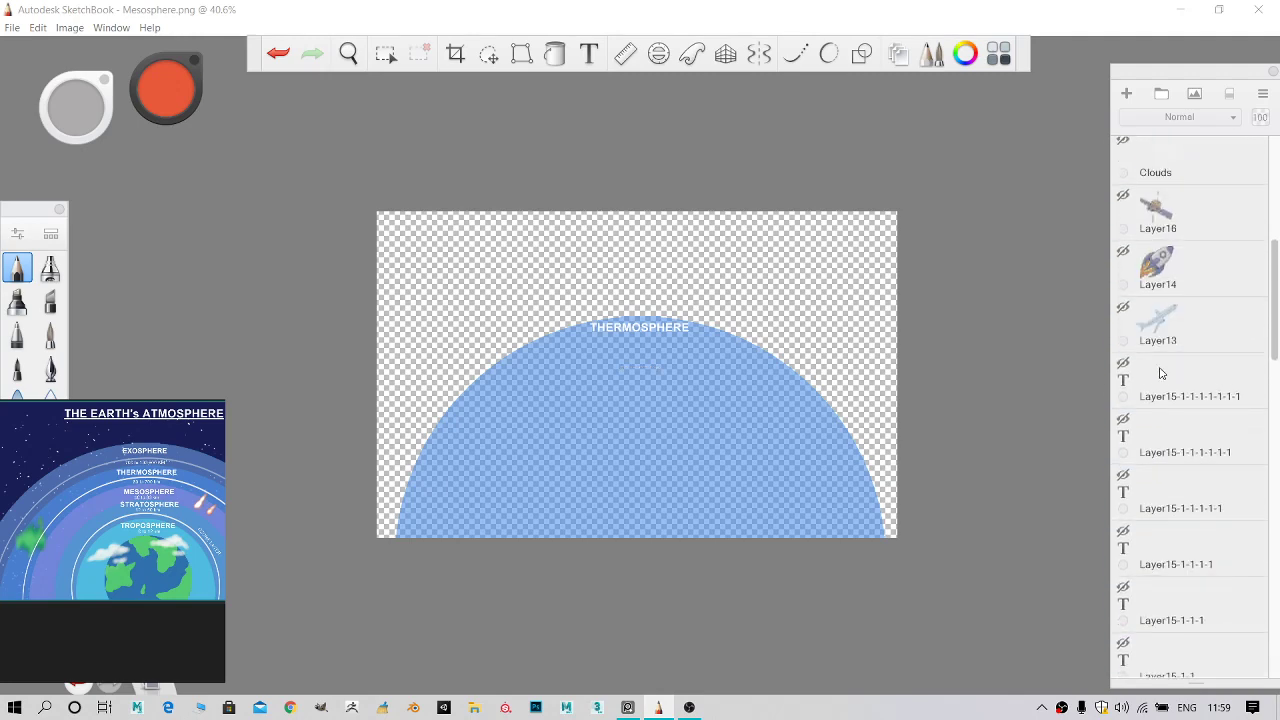
pyautogui.scroll(3, 142, 497)
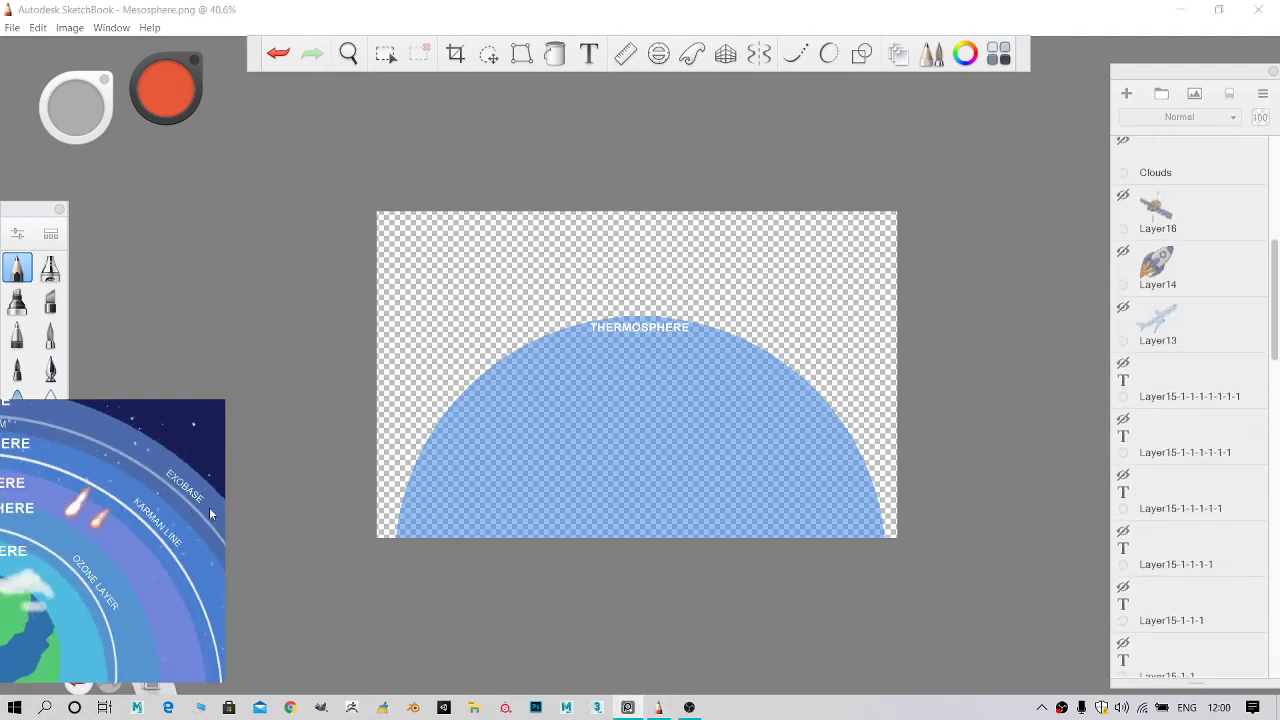
pyautogui.scroll(2, 1150, 380)
pyautogui.scroll(-6, 1214, 394)
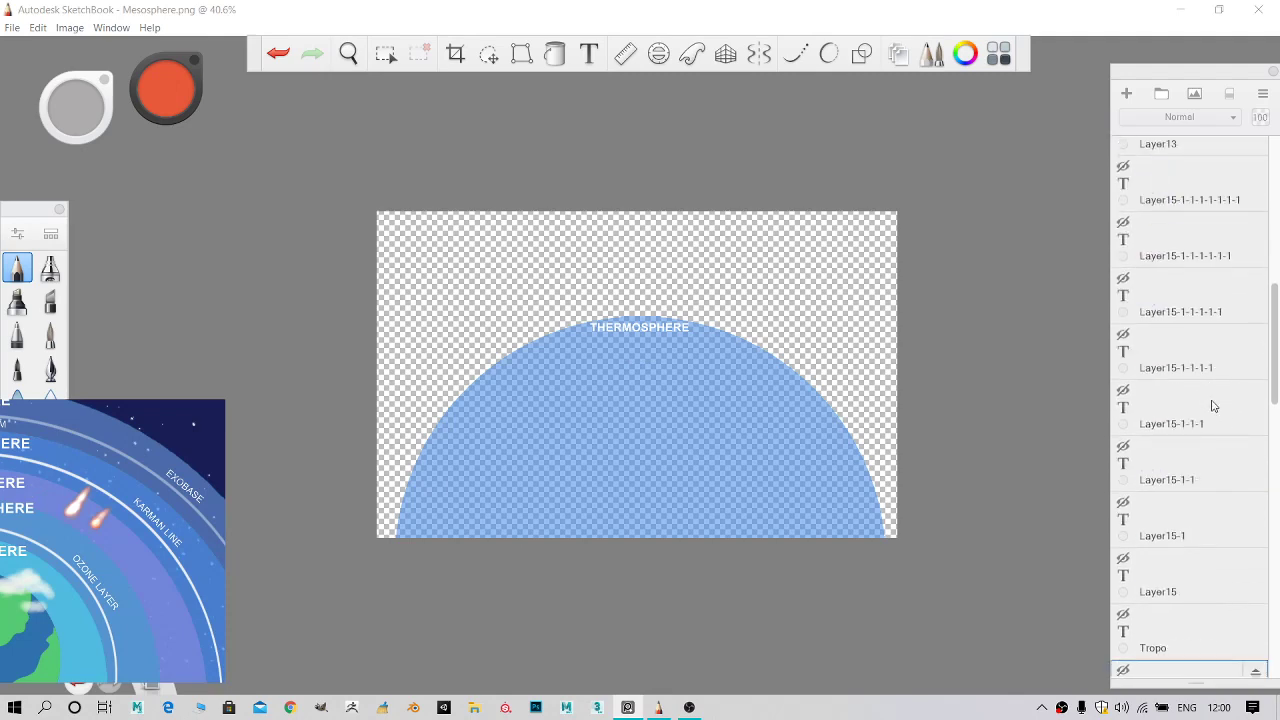
pyautogui.scroll(8, 1206, 432)
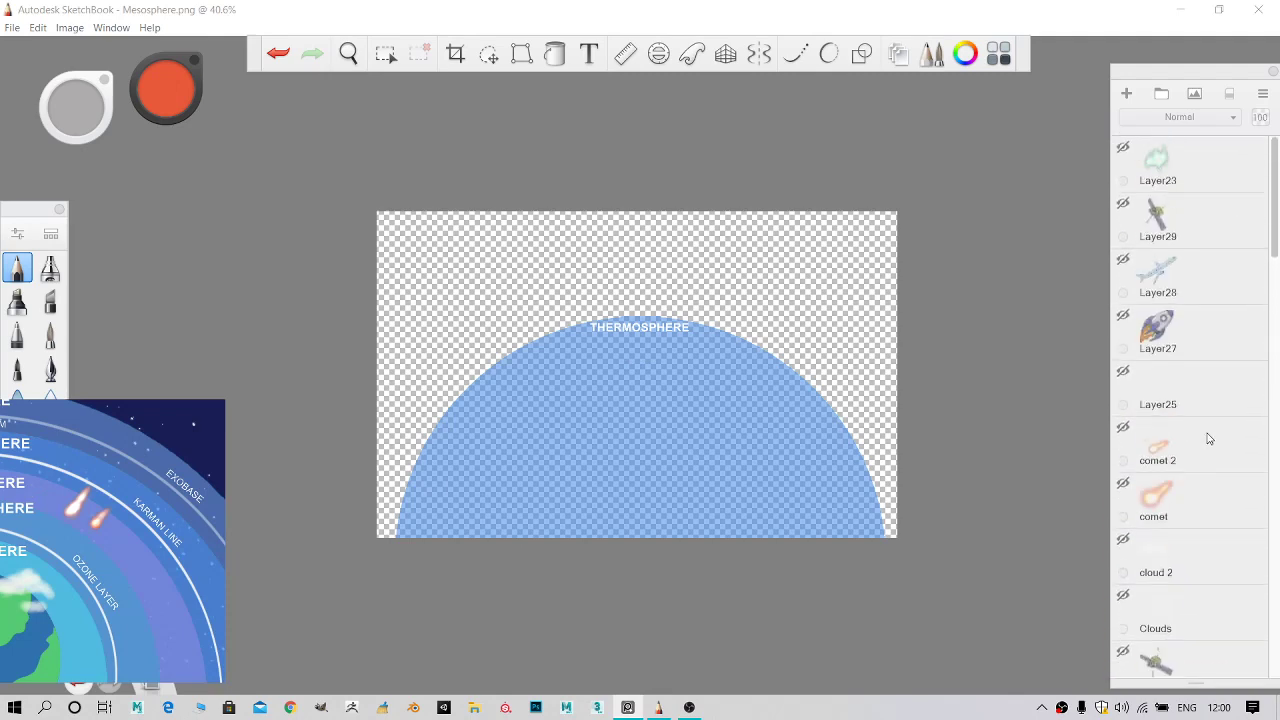
pyautogui.scroll(-4, 1215, 445)
pyautogui.scroll(-5, 1218, 452)
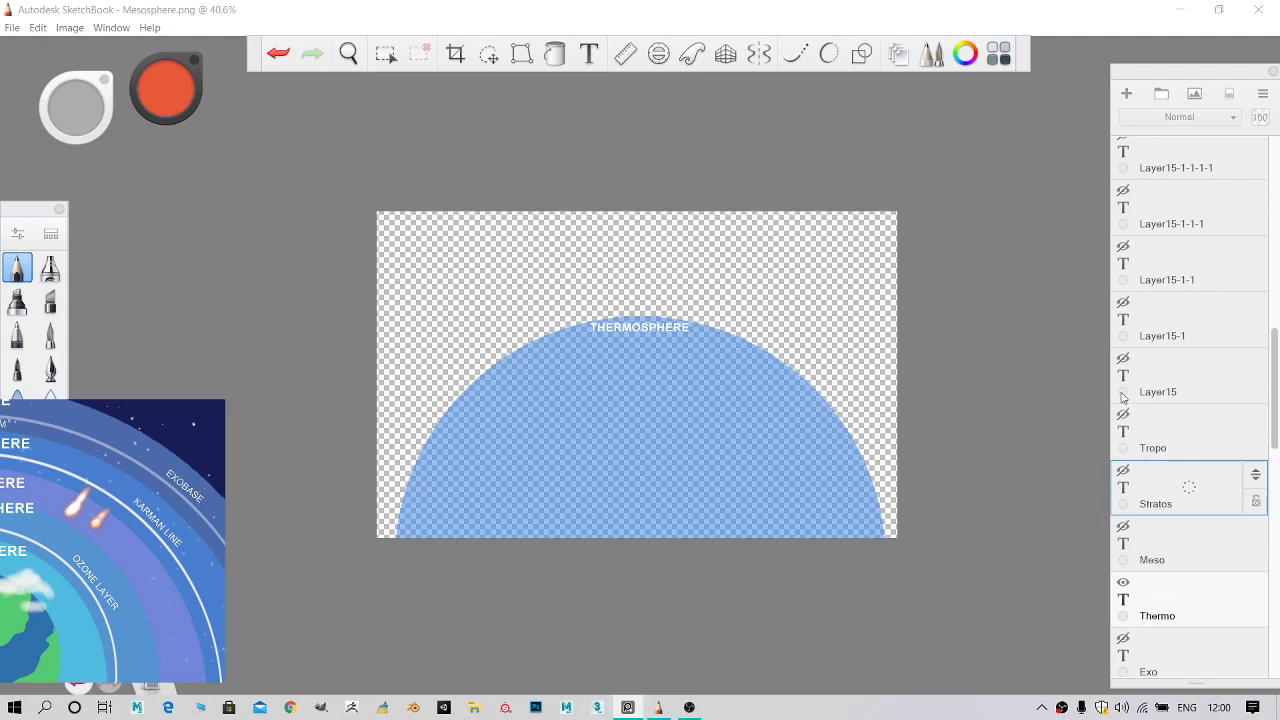
pyautogui.click(1124, 360)
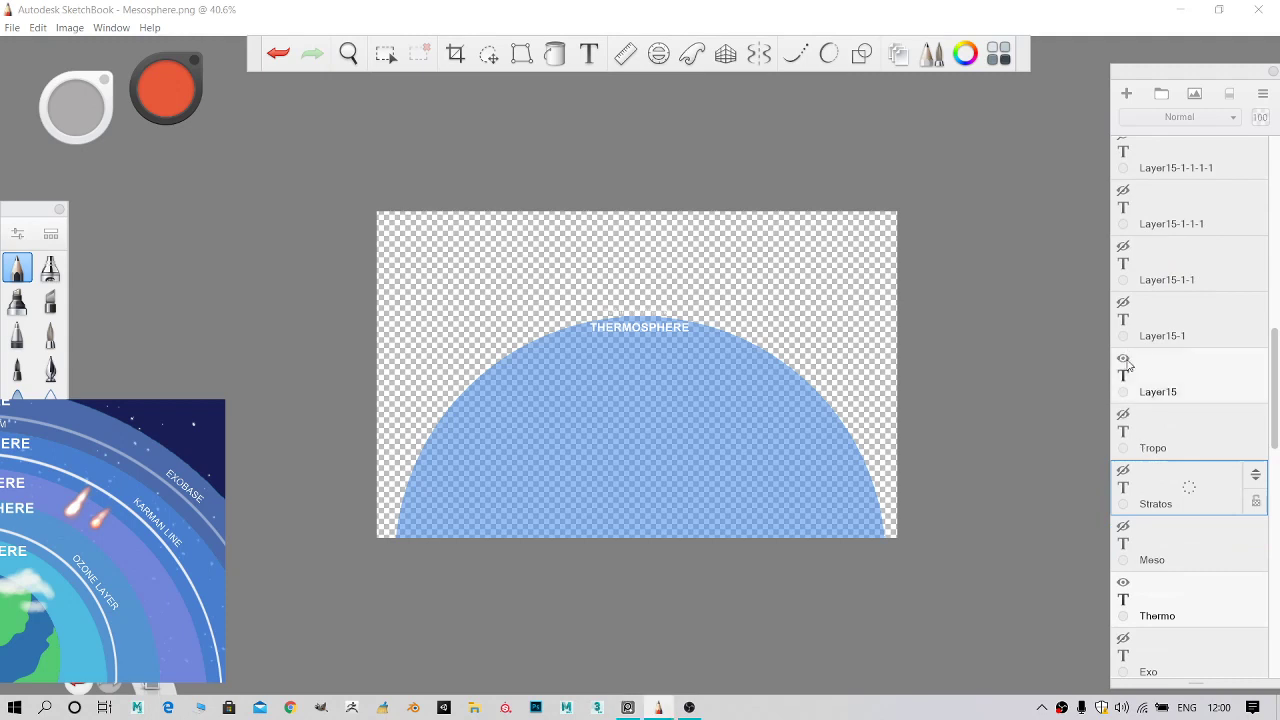
pyautogui.click(1124, 360)
pyautogui.click(1124, 303)
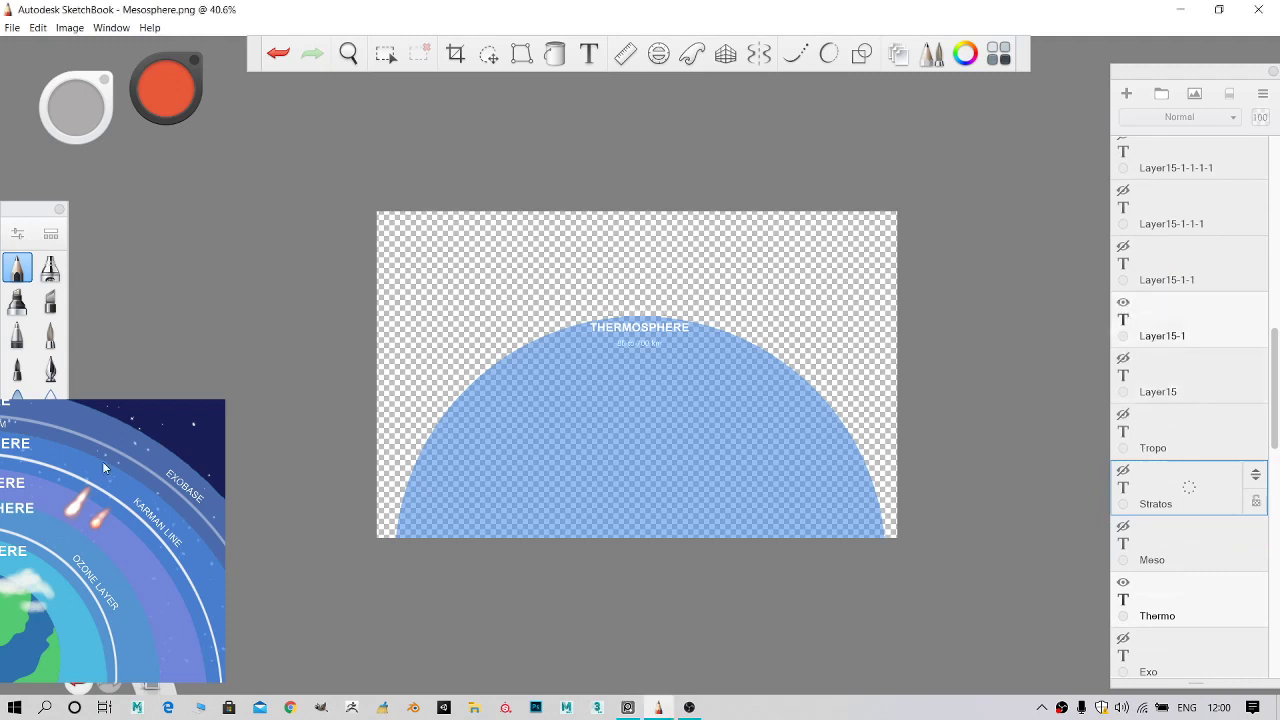
# Show the thermosphere's white ring, Layer7, and its Karman line text layer, Layer15-1-1-1-1-1-1.
pyautogui.moveTo(81, 506); pyautogui.dragTo(215, 501)
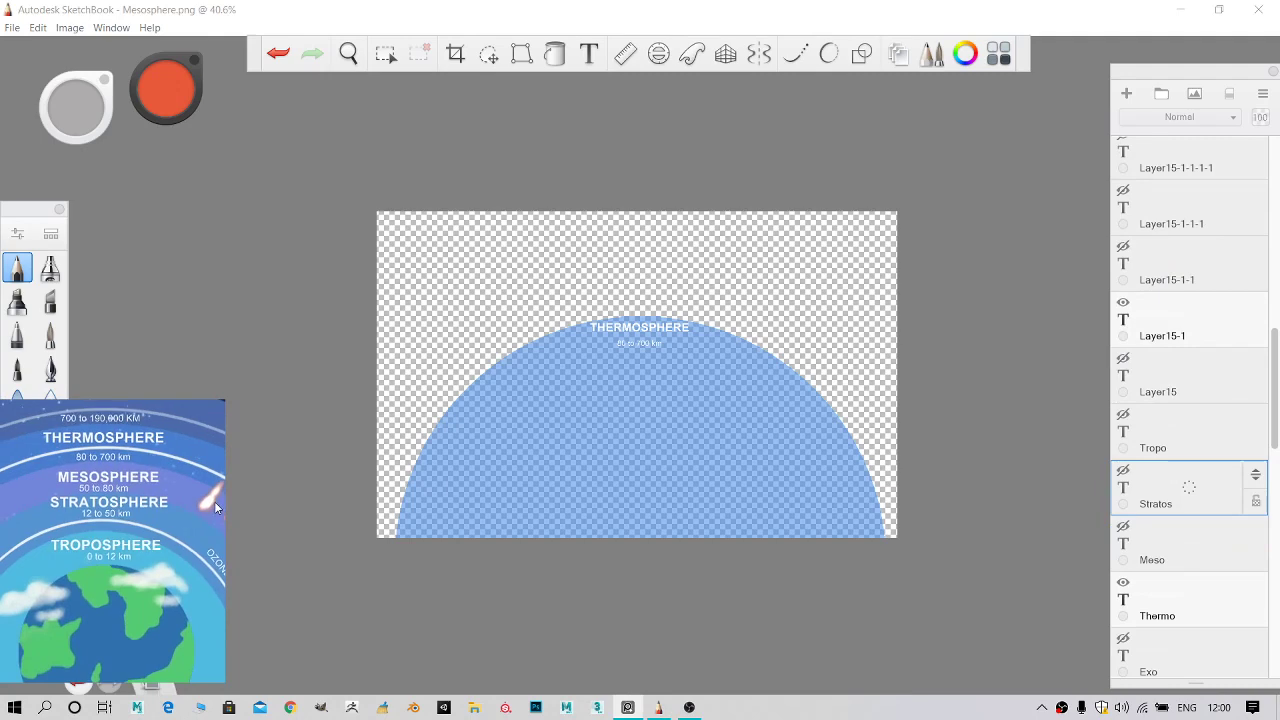
pyautogui.moveTo(214, 501); pyautogui.dragTo(112, 506)
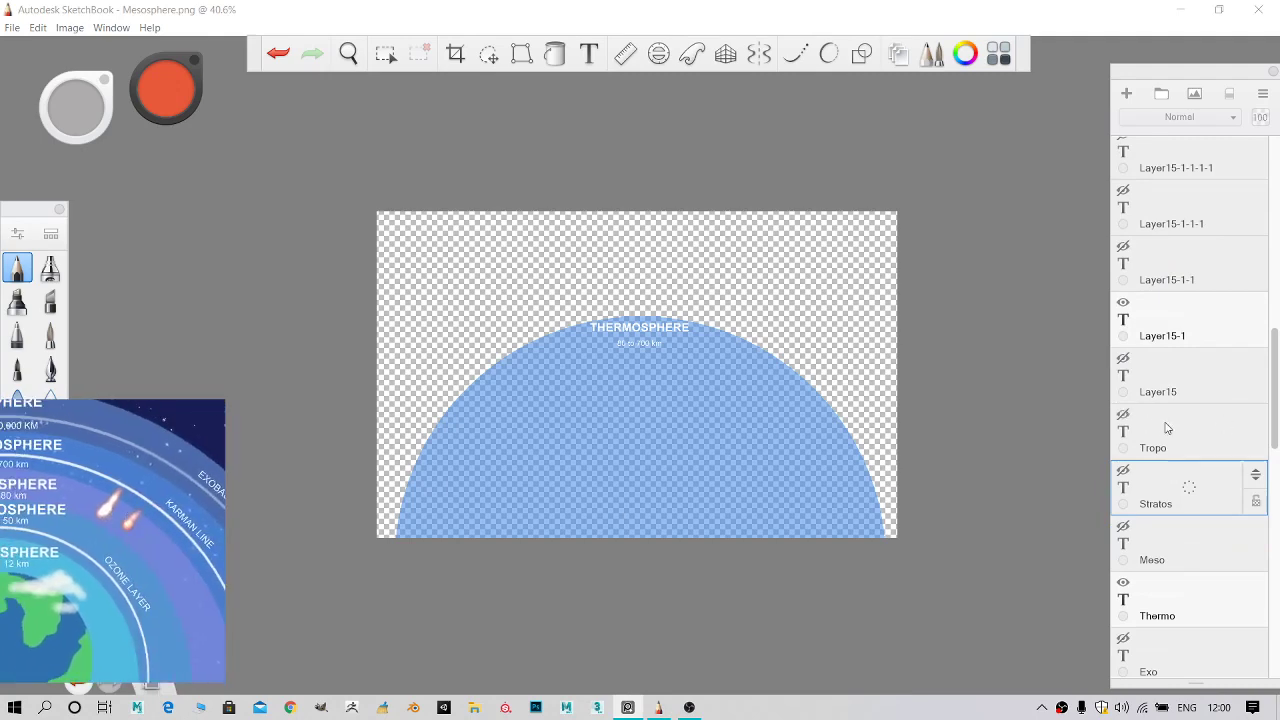
pyautogui.scroll(-5, 1166, 428)
pyautogui.click(1125, 394)
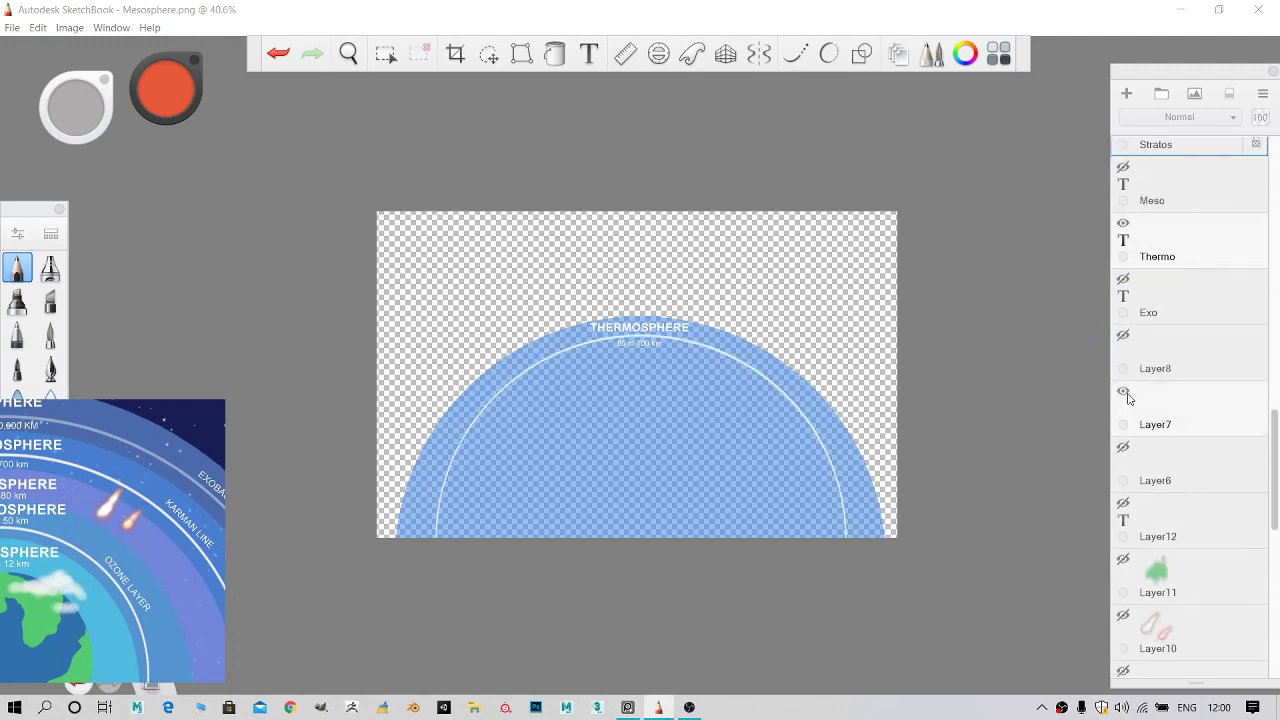
pyautogui.scroll(10, 1248, 455)
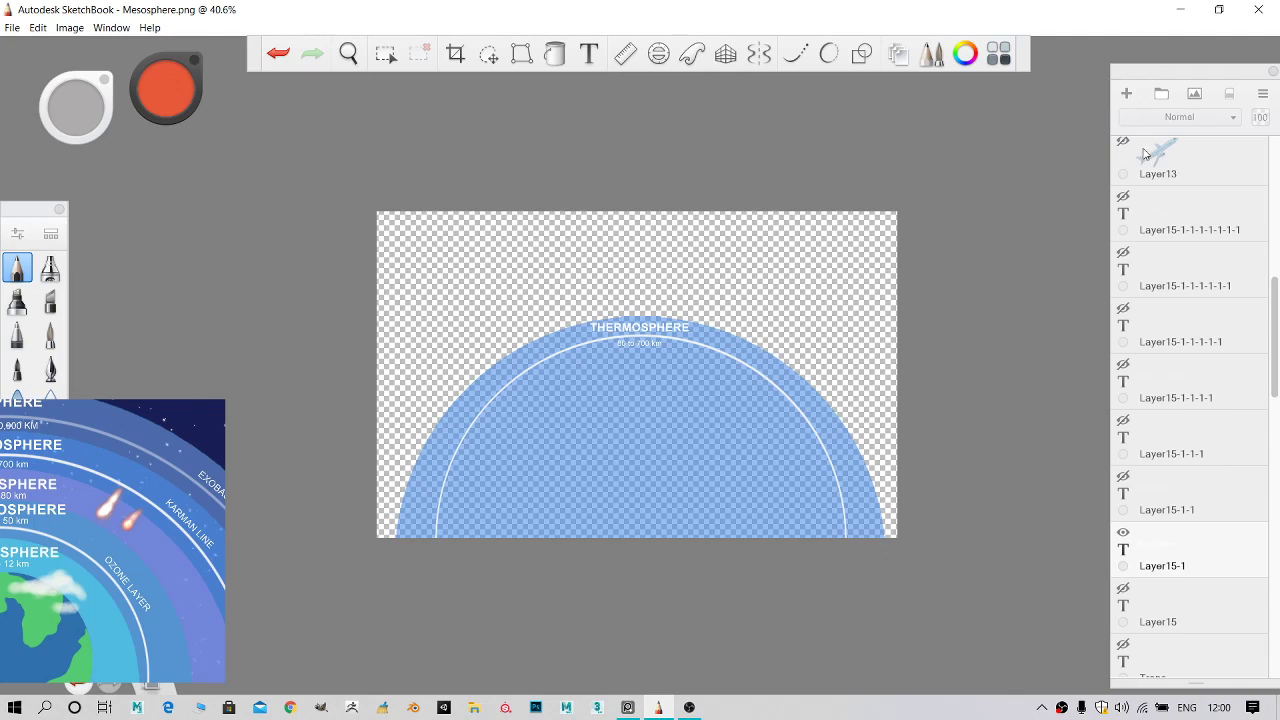
pyautogui.click(1122, 249)
pyautogui.scroll(-1, 606, 404)
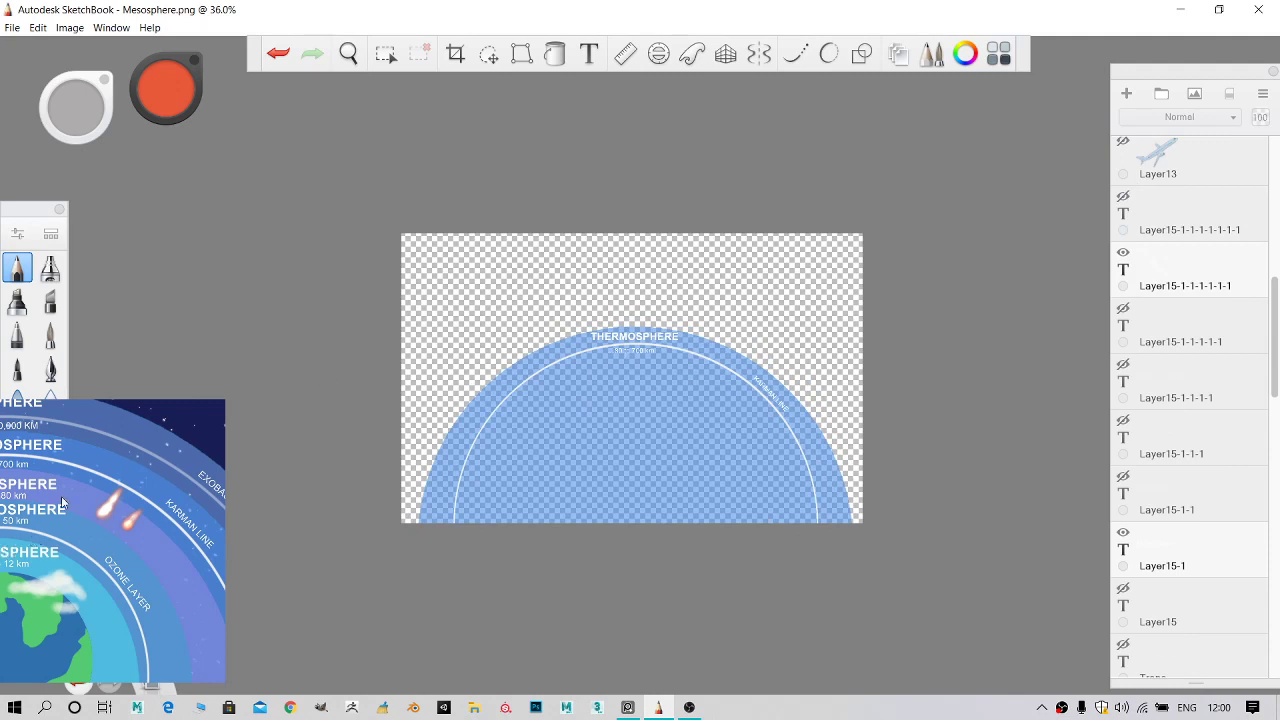
# Save the thermosphere artwork as a PNG file named Karman line in the Animation asset folder.
pyautogui.click(12, 27)
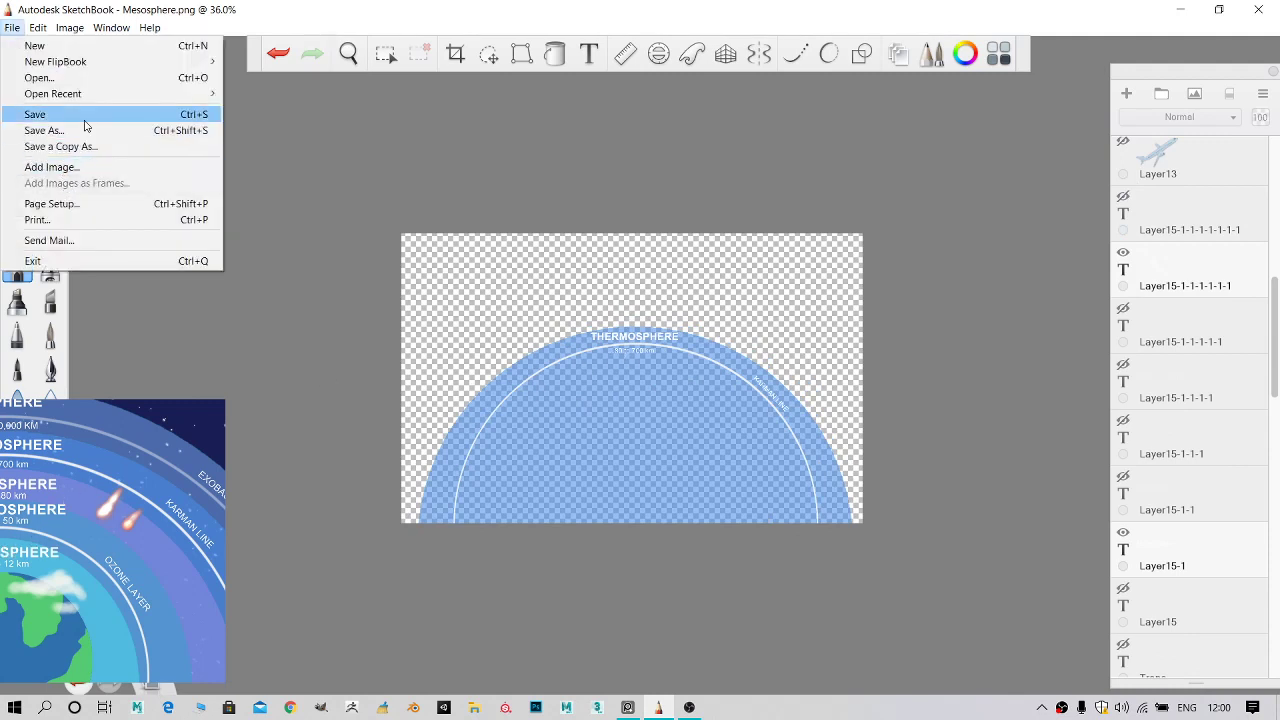
pyautogui.click(70, 130)
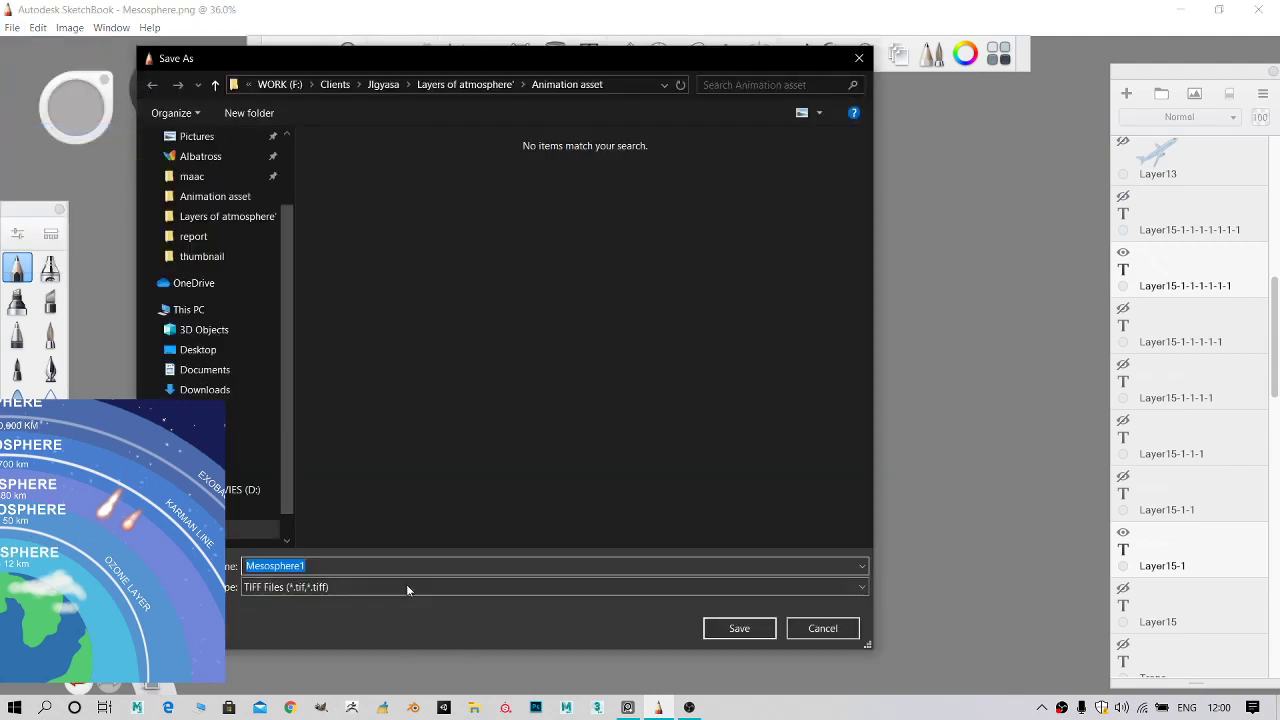
pyautogui.click(405, 586)
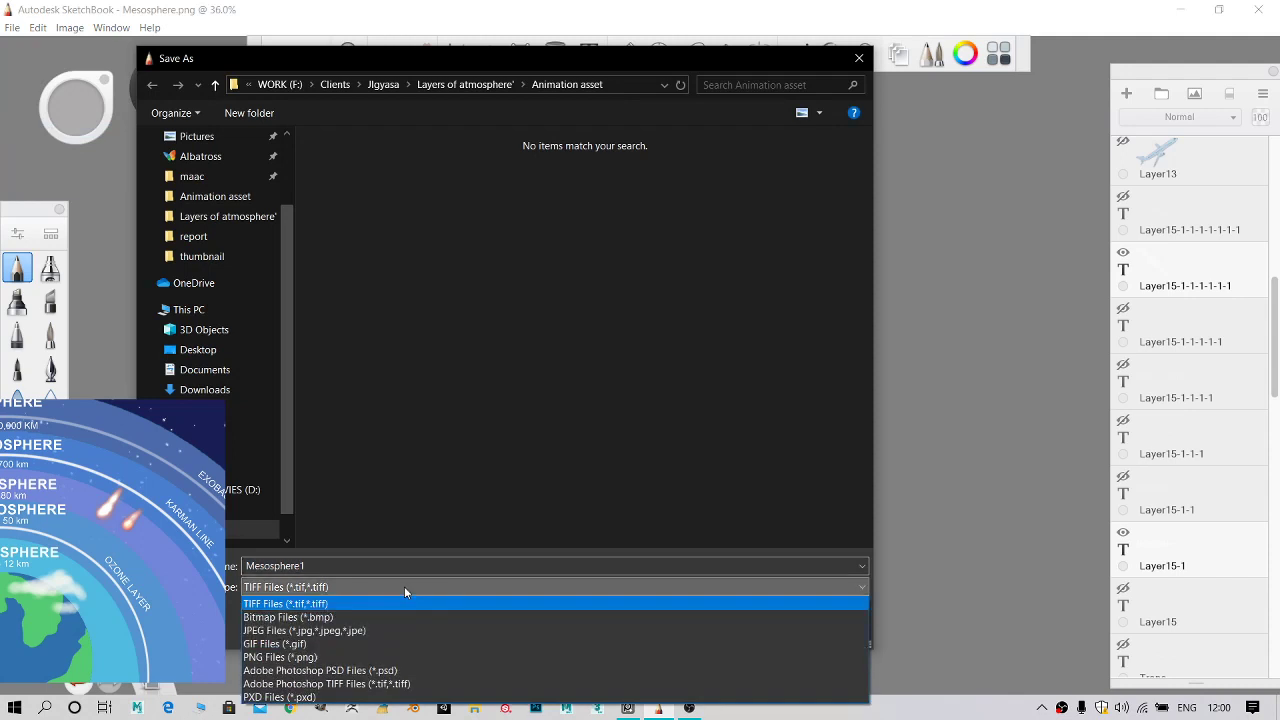
pyautogui.click(334, 656)
pyautogui.write('Karman line')
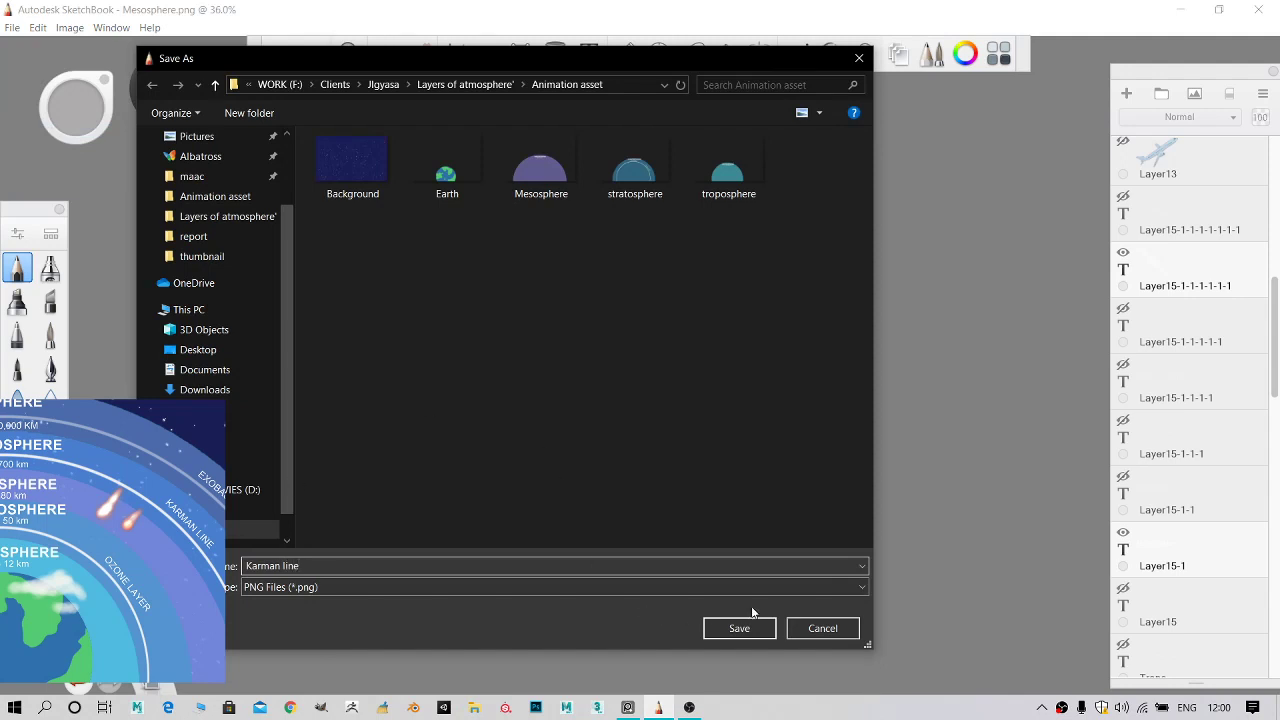
pyautogui.click(738, 628)
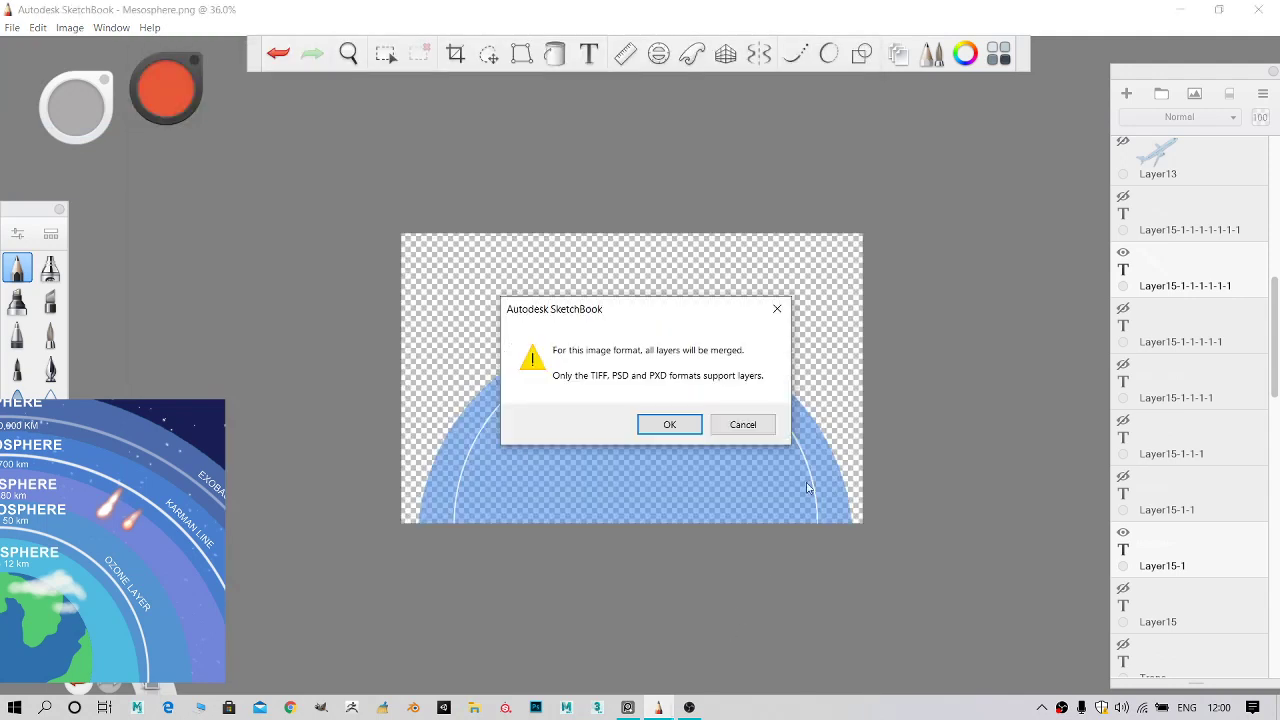
pyautogui.click(688, 420)
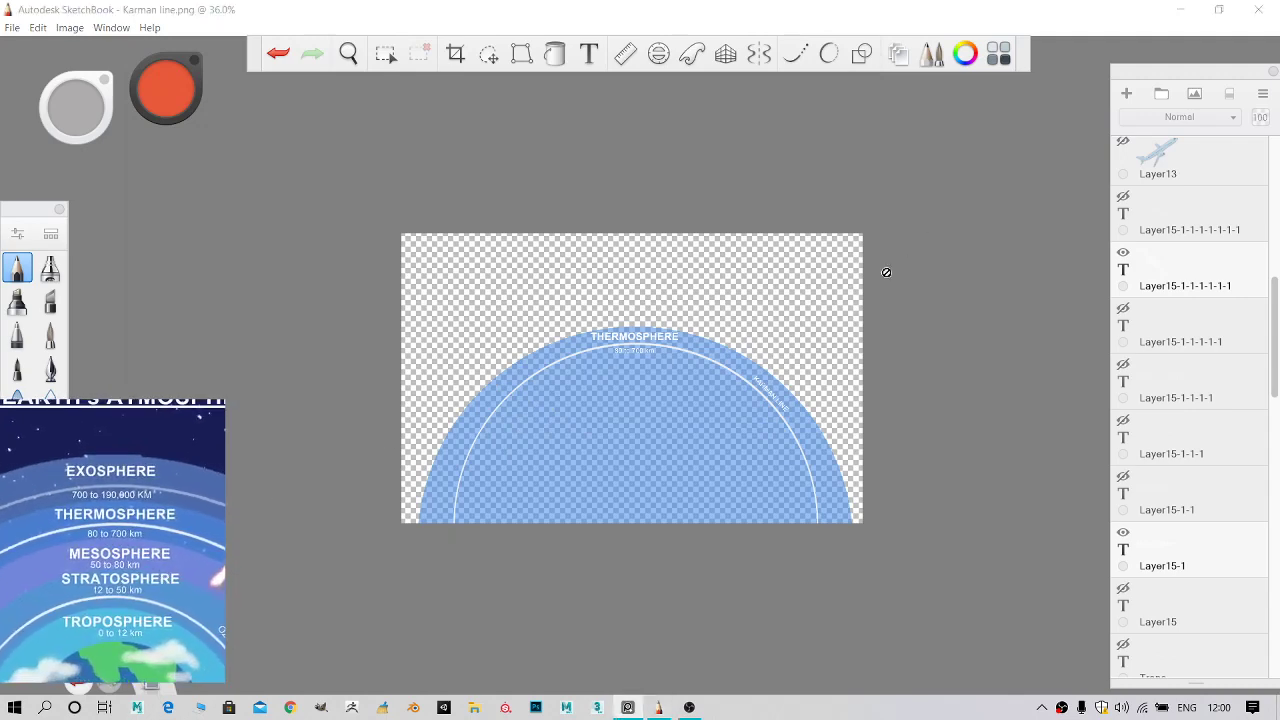
# Hide the thermosphere's Karman line text, altitude text Layer15-1 and title Thermo, and show the exosphere title Exo.
pyautogui.click(1123, 253)
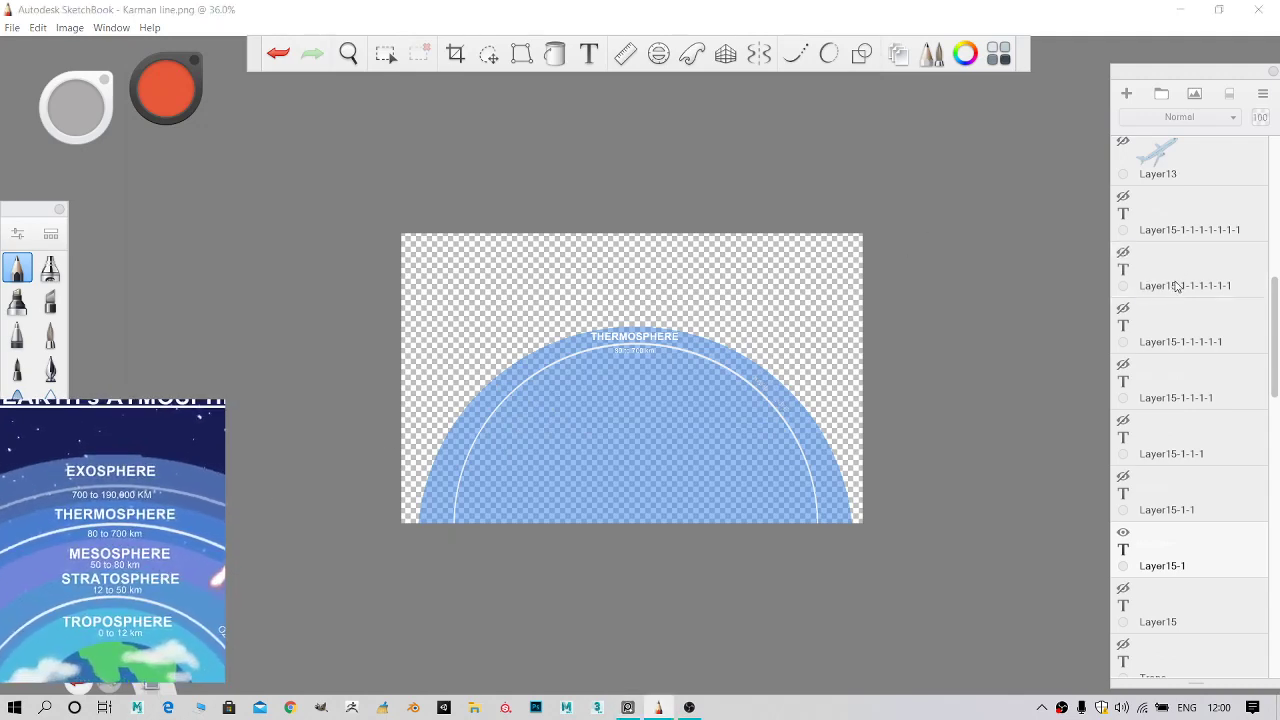
pyautogui.scroll(-7, 1177, 300)
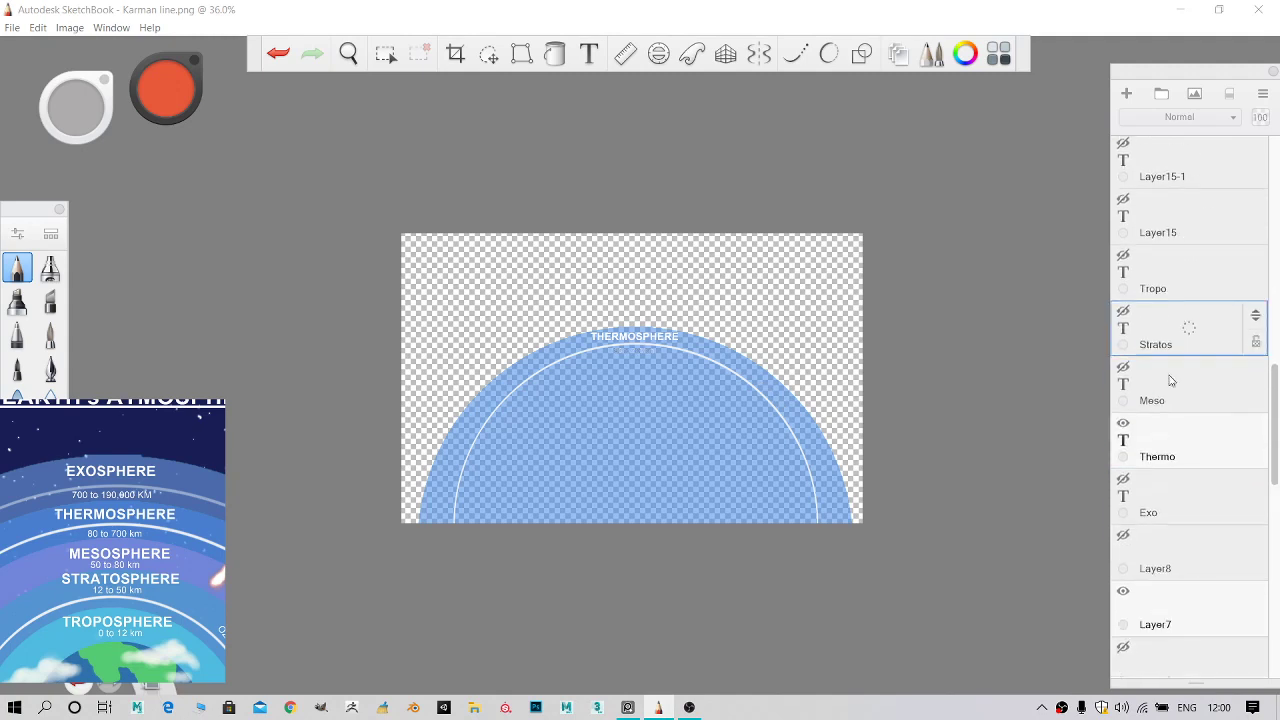
pyautogui.click(1124, 425)
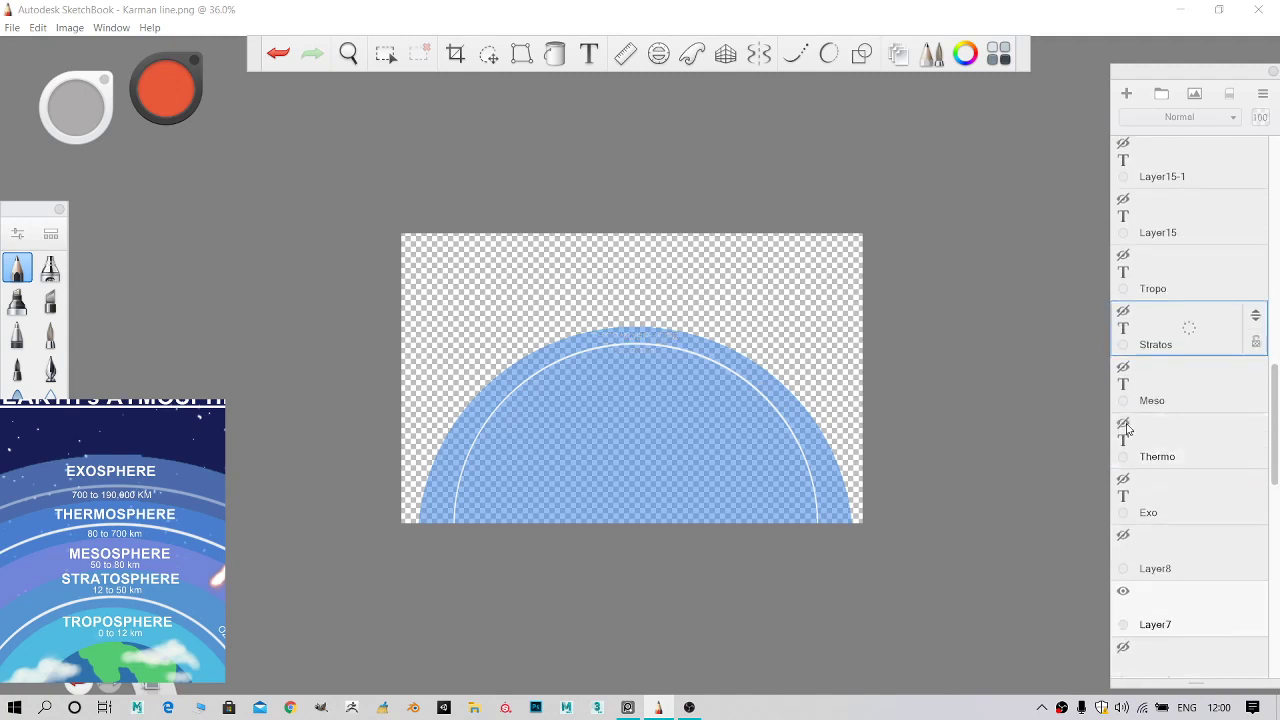
pyautogui.click(1123, 479)
# Show the exosphere dome Layer3-1 in place of Layer3-1-3 and turn on the Background layer.
pyautogui.scroll(-10, 1143, 503)
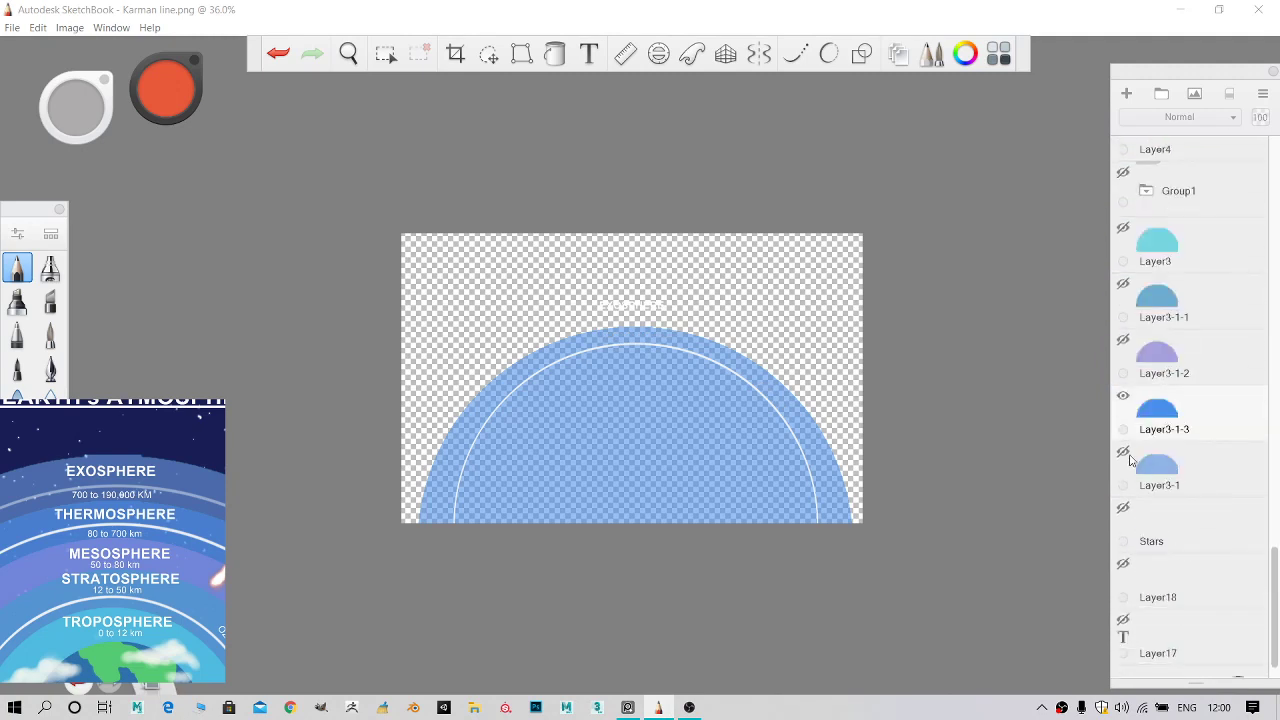
pyautogui.click(1123, 452)
pyautogui.click(1123, 396)
pyautogui.scroll(-1, 1170, 545)
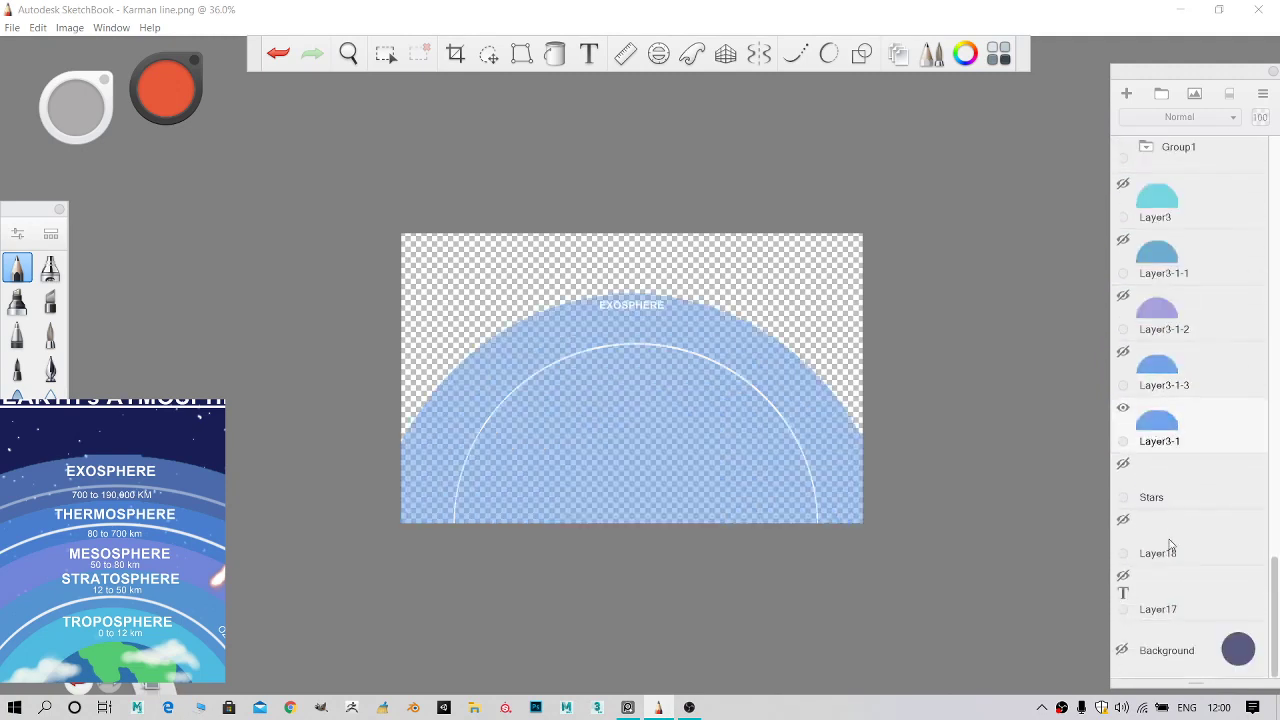
pyautogui.click(1123, 650)
# Replace the thermosphere's white ring with the exosphere's: hide Layer7 and show Layer8.
pyautogui.scroll(8, 1192, 405)
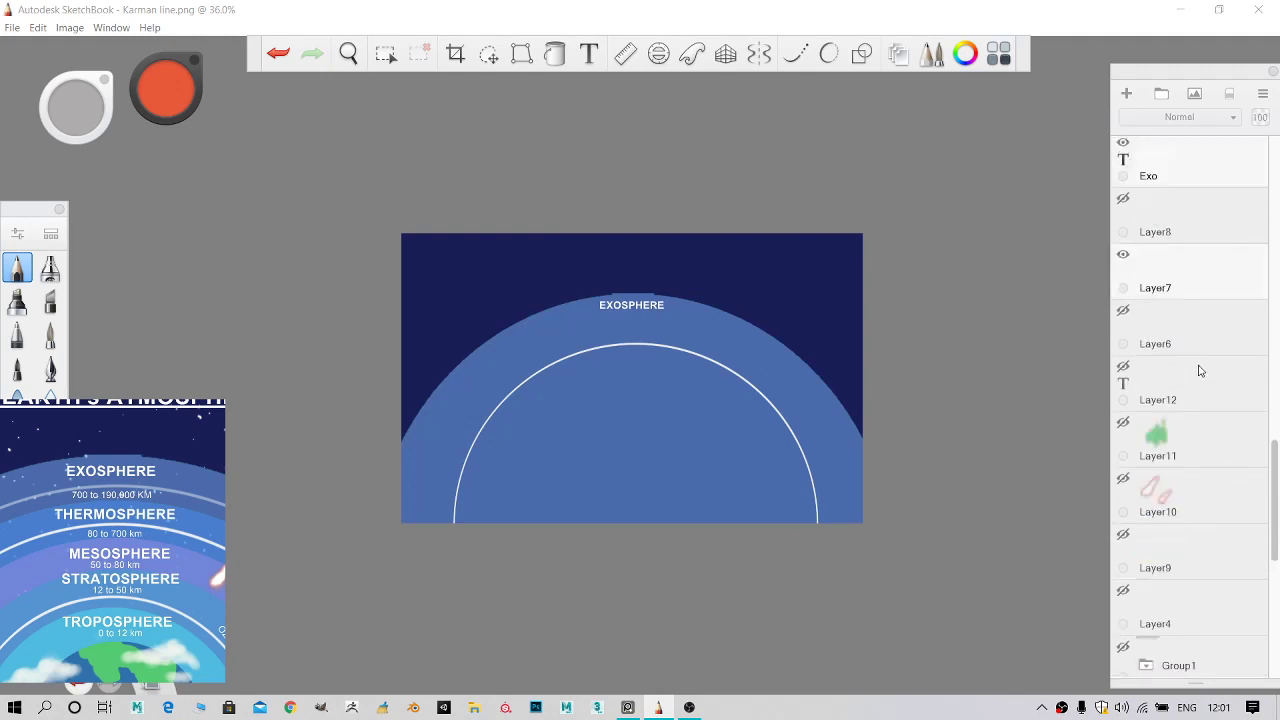
pyautogui.scroll(7, 1201, 371)
pyautogui.click(1124, 530)
pyautogui.click(1124, 530)
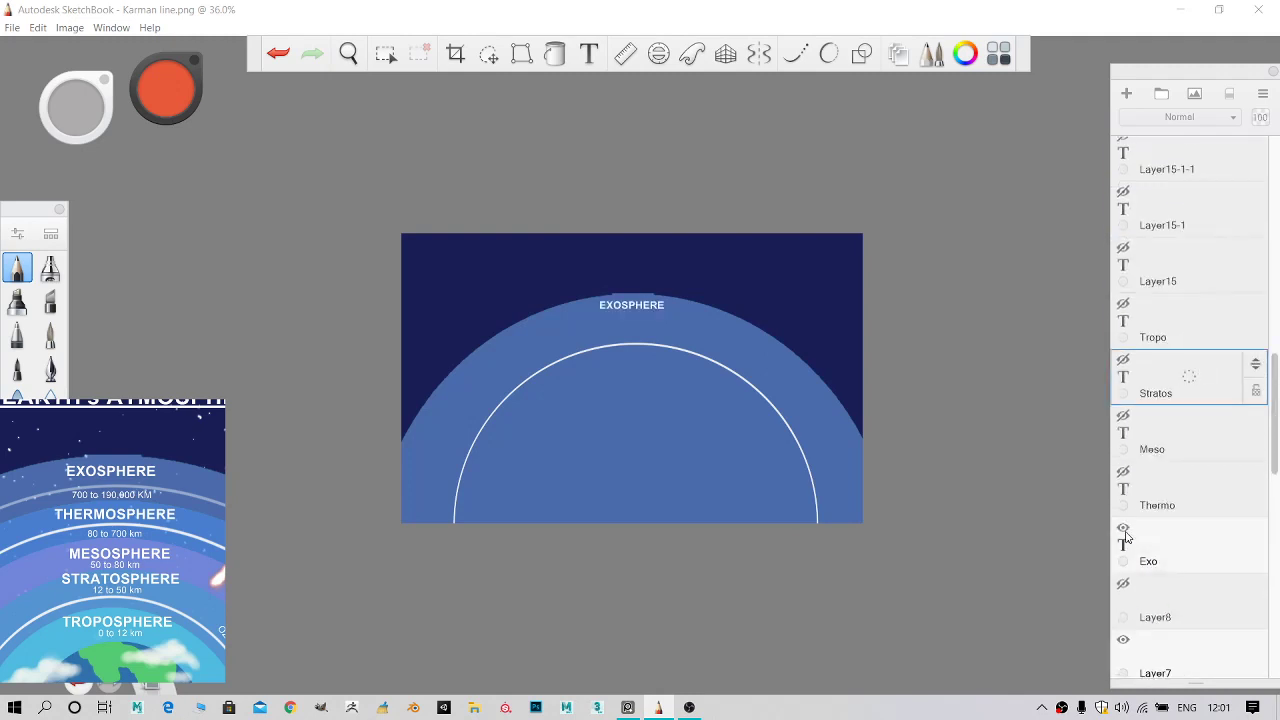
pyautogui.scroll(-2, 1158, 534)
pyautogui.click(1136, 527)
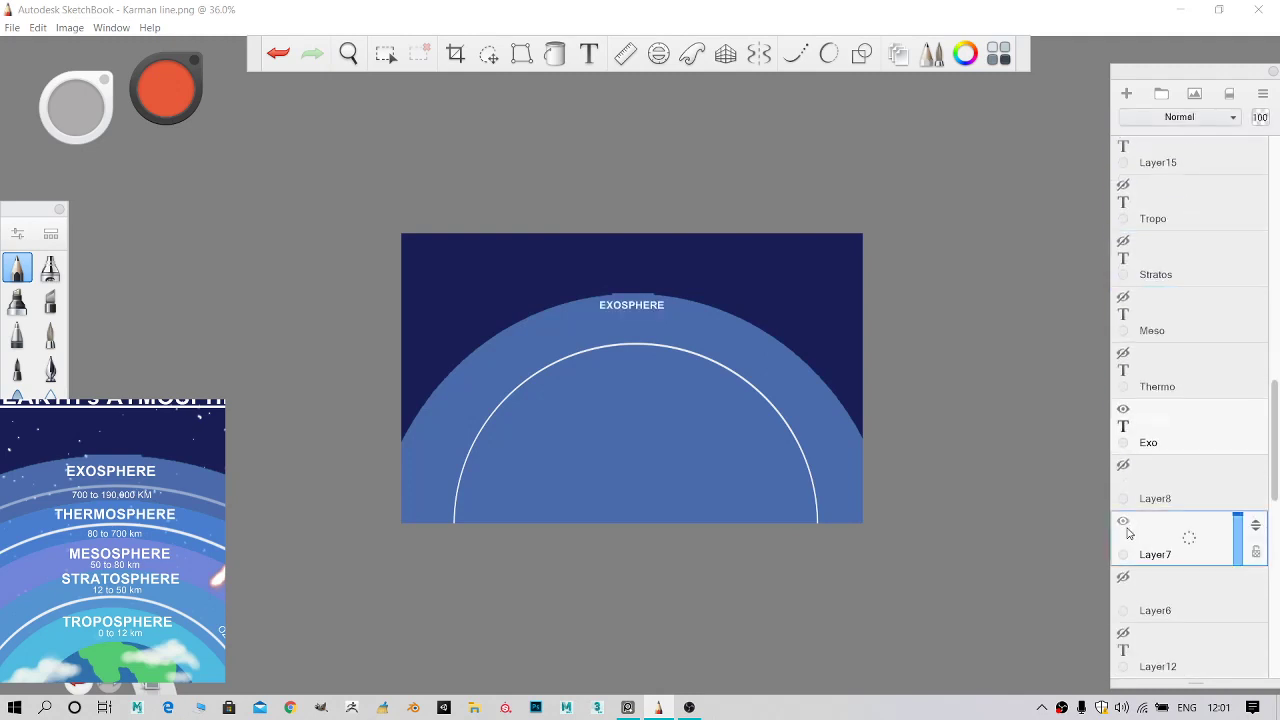
pyautogui.click(1124, 524)
pyautogui.scroll(5, 1170, 400)
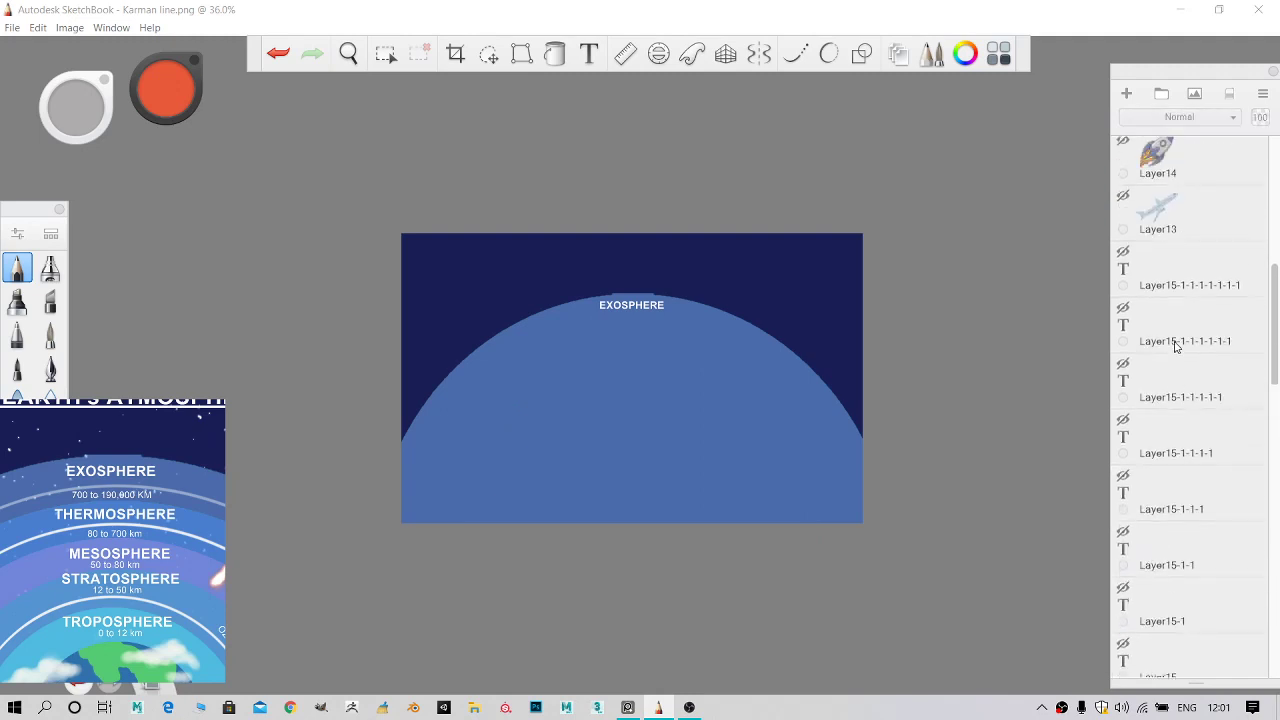
pyautogui.scroll(-5, 1178, 390)
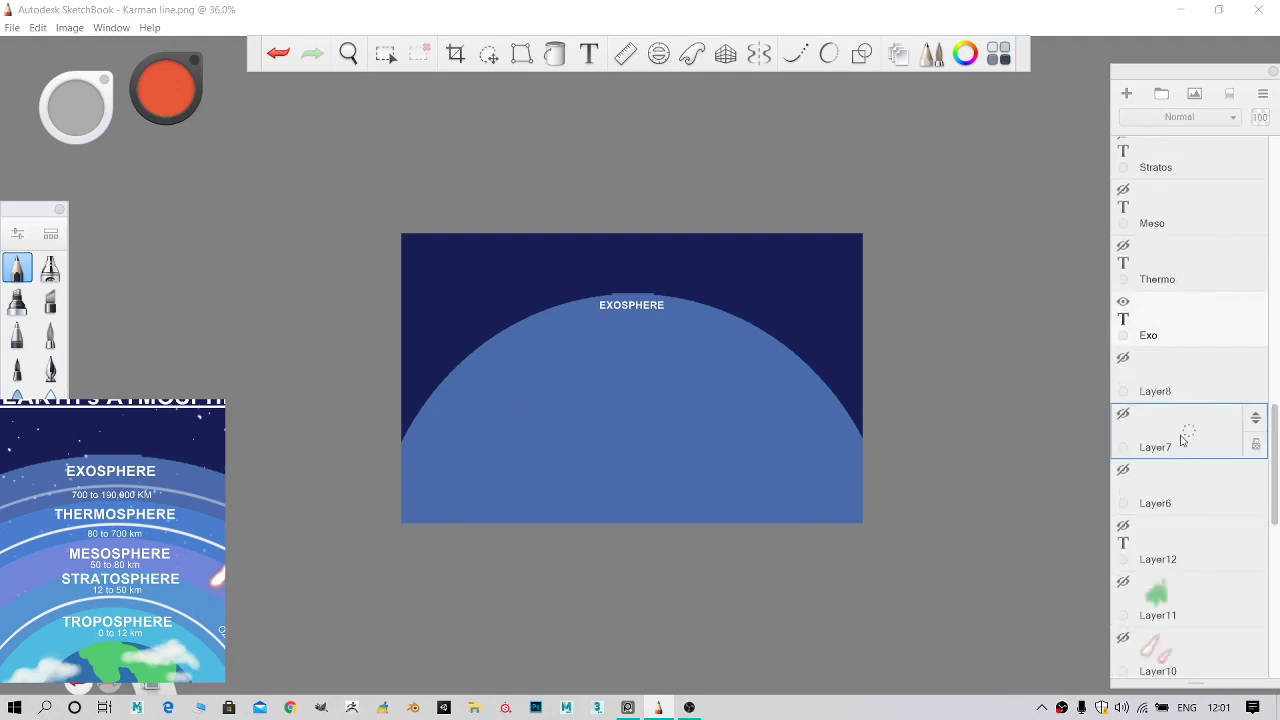
pyautogui.click(1123, 359)
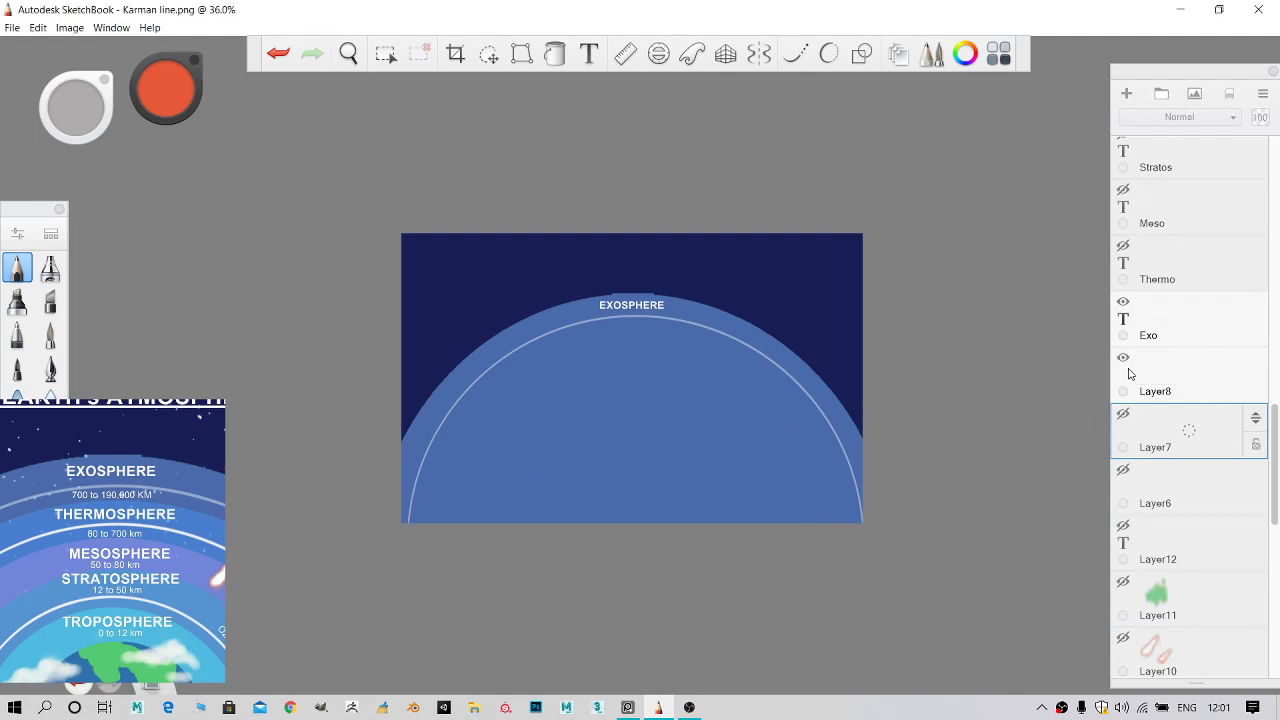
pyautogui.click(1123, 358)
pyautogui.click(1123, 358)
# Find the Exobase label among the text layers and show it, Layer15-1-1-1-1-1-1-1, keeping the Karman line text hidden.
pyautogui.scroll(3, 1180, 380)
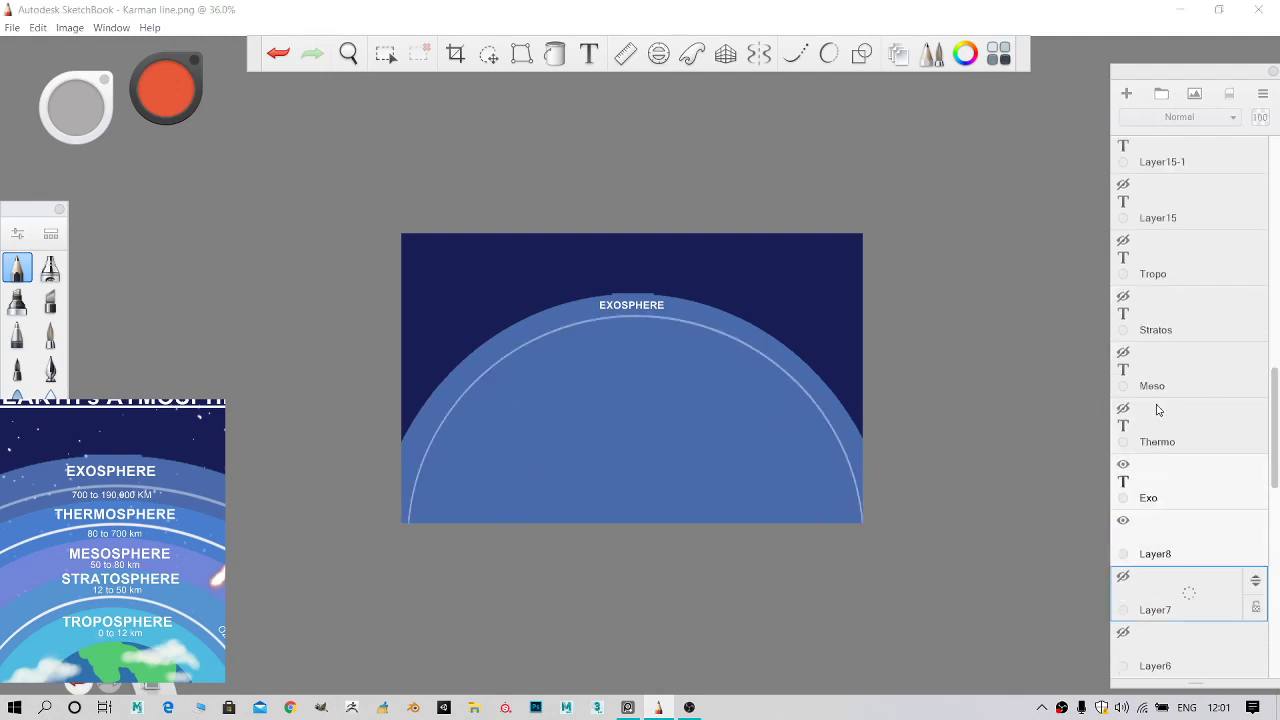
pyautogui.scroll(2, 1198, 328)
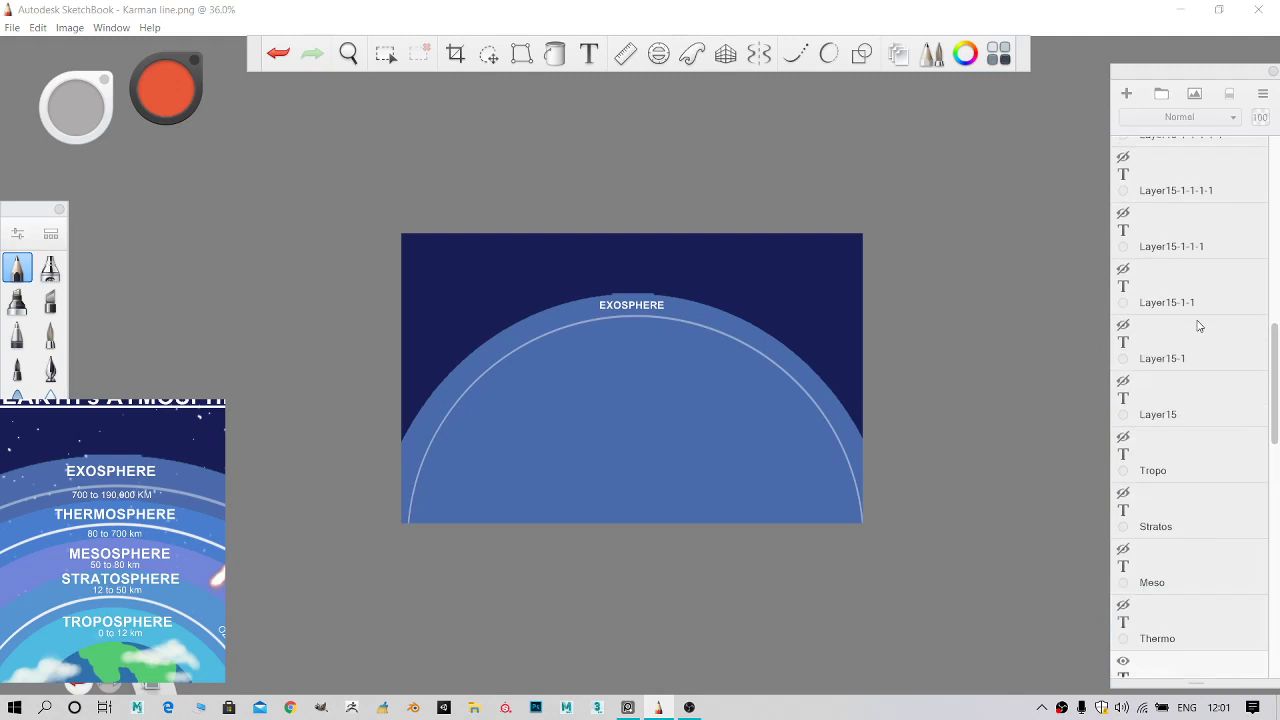
pyautogui.click(1123, 158)
pyautogui.click(1123, 158)
pyautogui.scroll(2, 1168, 208)
pyautogui.click(1123, 176)
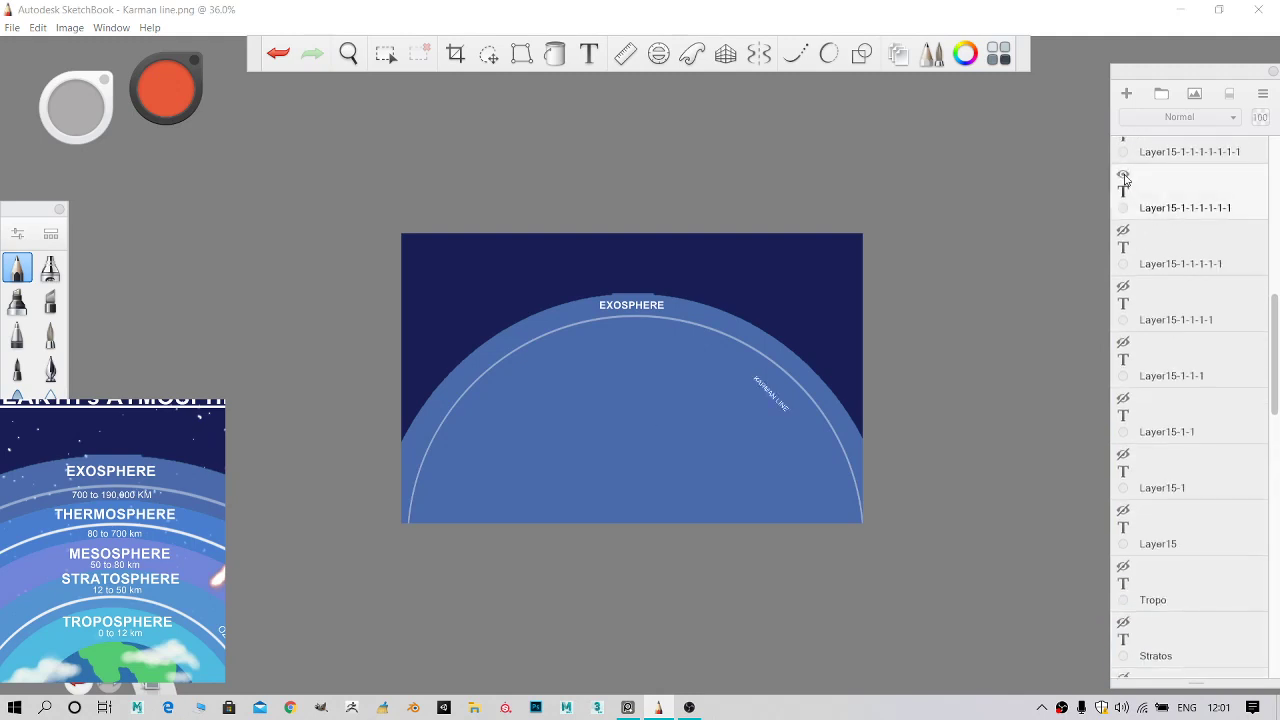
pyautogui.click(1123, 176)
pyautogui.scroll(2, 1124, 200)
pyautogui.click(1123, 219)
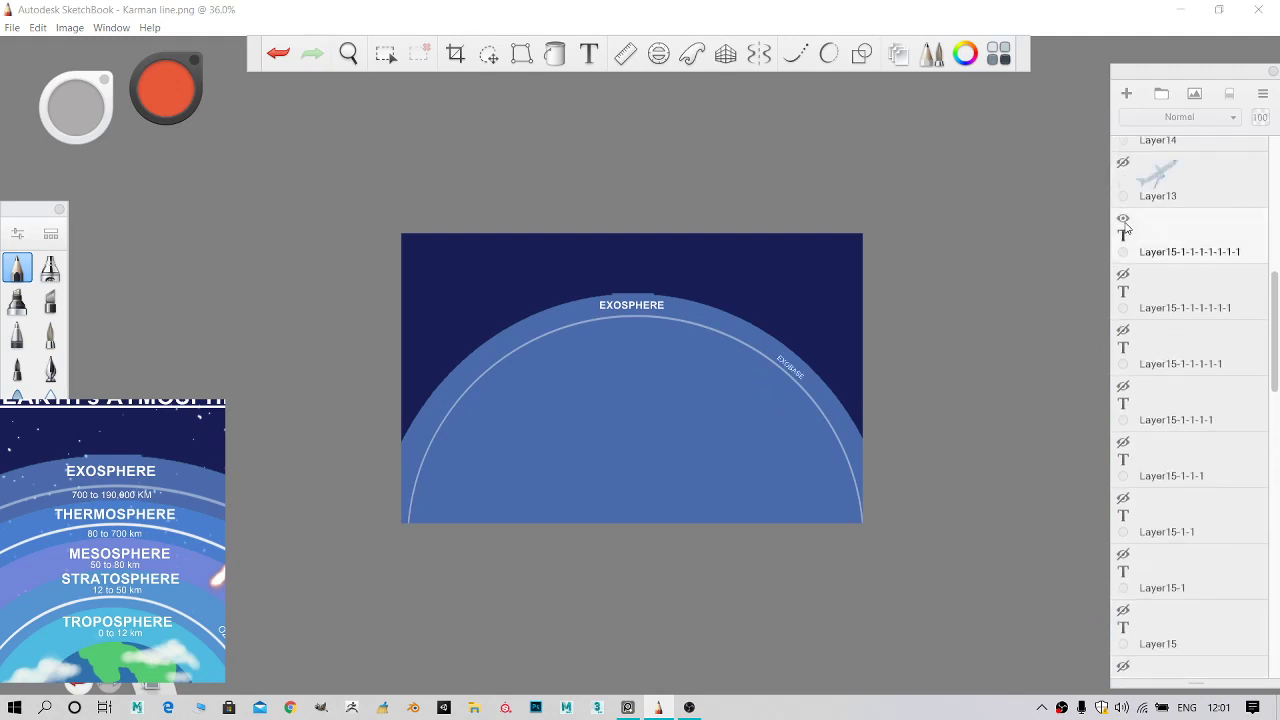
# Look for the exosphere's altitude text by briefly toggling the visibility of the Layer15 text copies, from the Karman line text down to Layer15-1.
pyautogui.scroll(-2, 1140, 290)
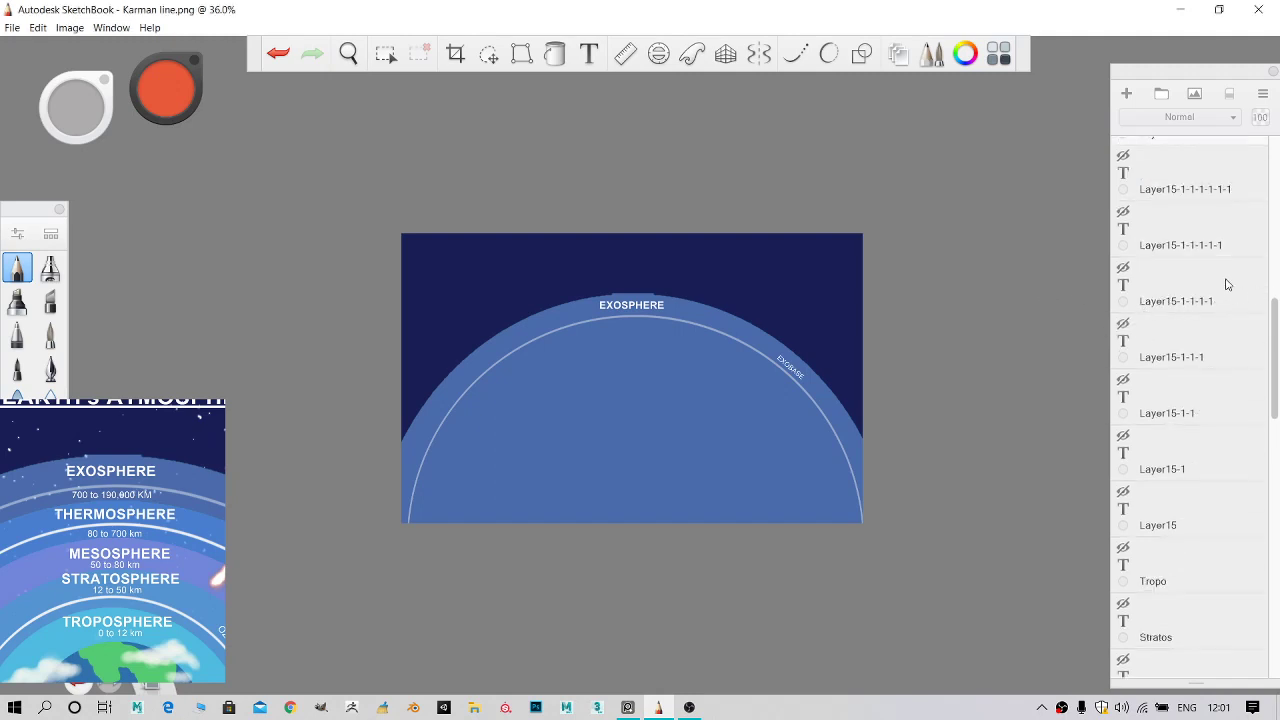
pyautogui.scroll(1, 1178, 304)
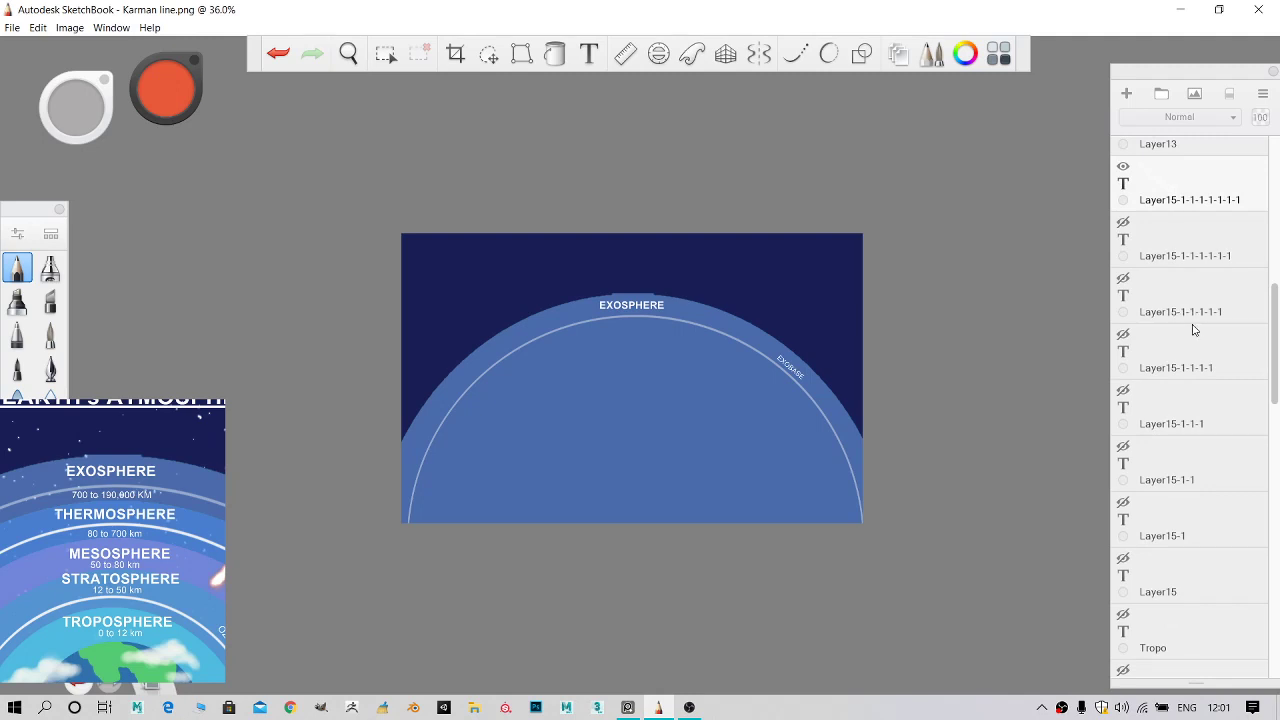
pyautogui.scroll(1, 1201, 328)
pyautogui.click(1123, 288)
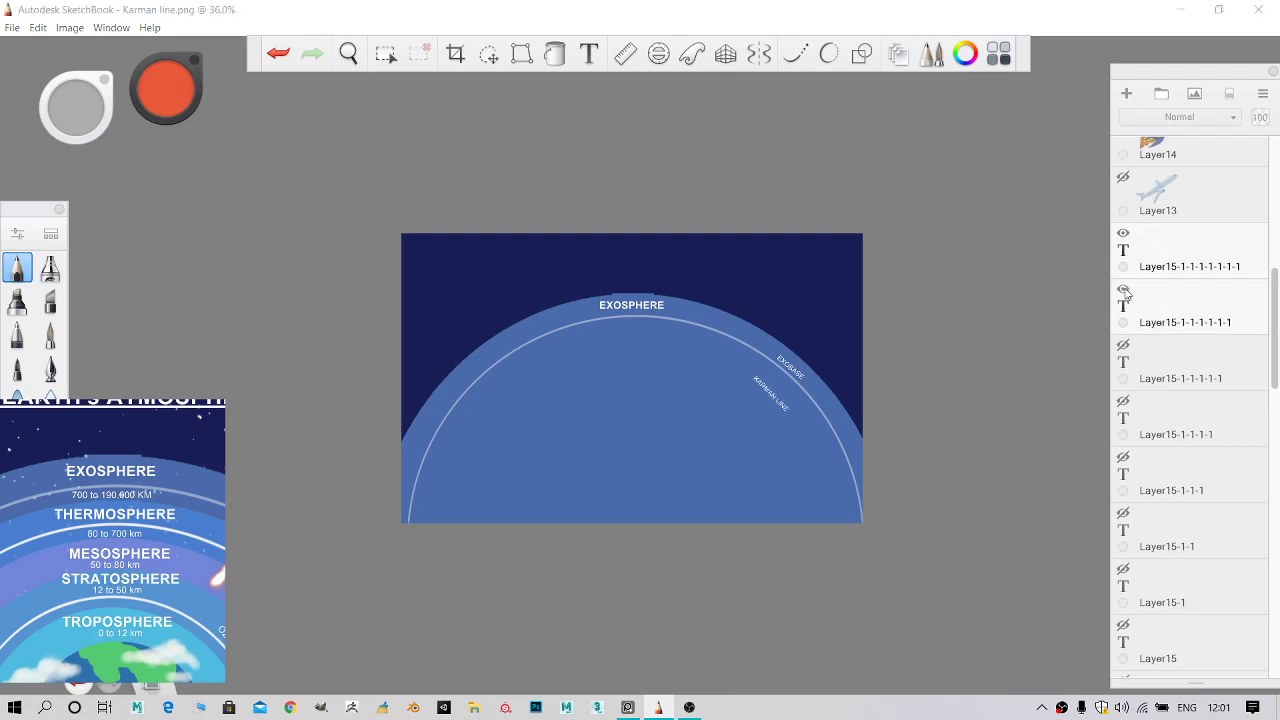
pyautogui.click(1124, 289)
pyautogui.click(1123, 345)
pyautogui.click(1123, 345)
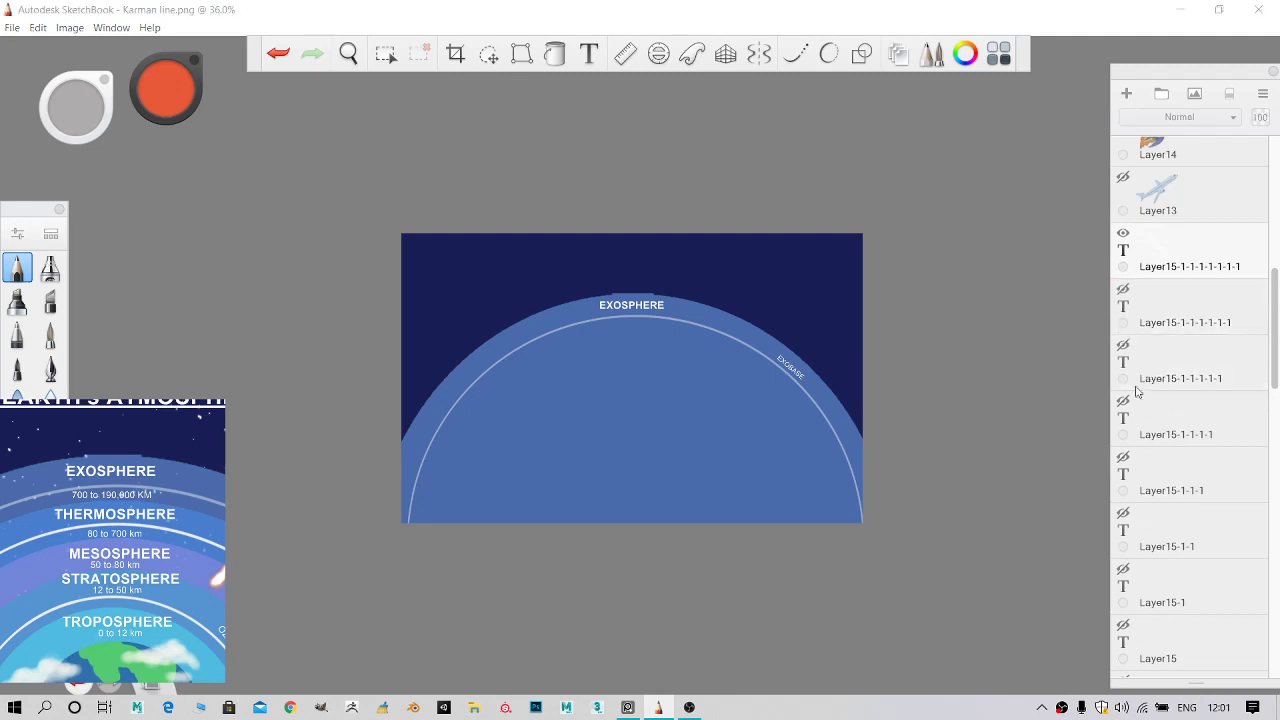
pyautogui.click(1124, 401)
pyautogui.click(1124, 401)
pyautogui.scroll(-3, 1145, 395)
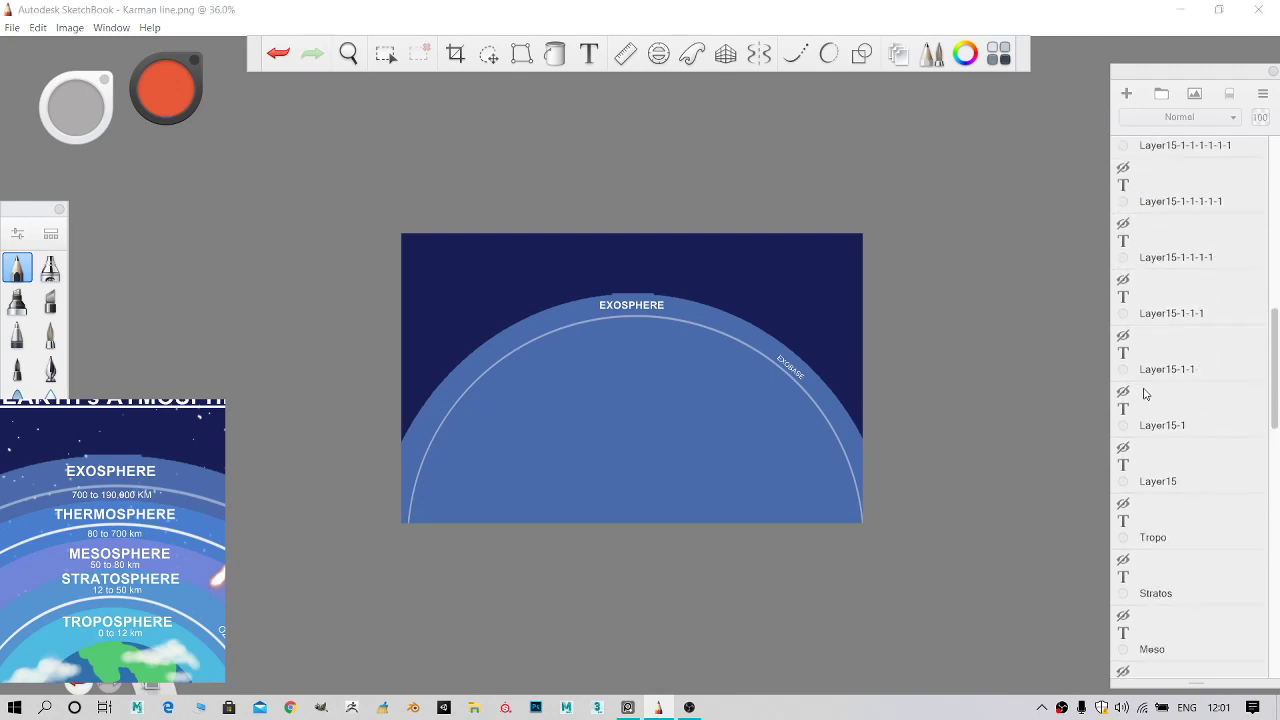
pyautogui.click(1124, 337)
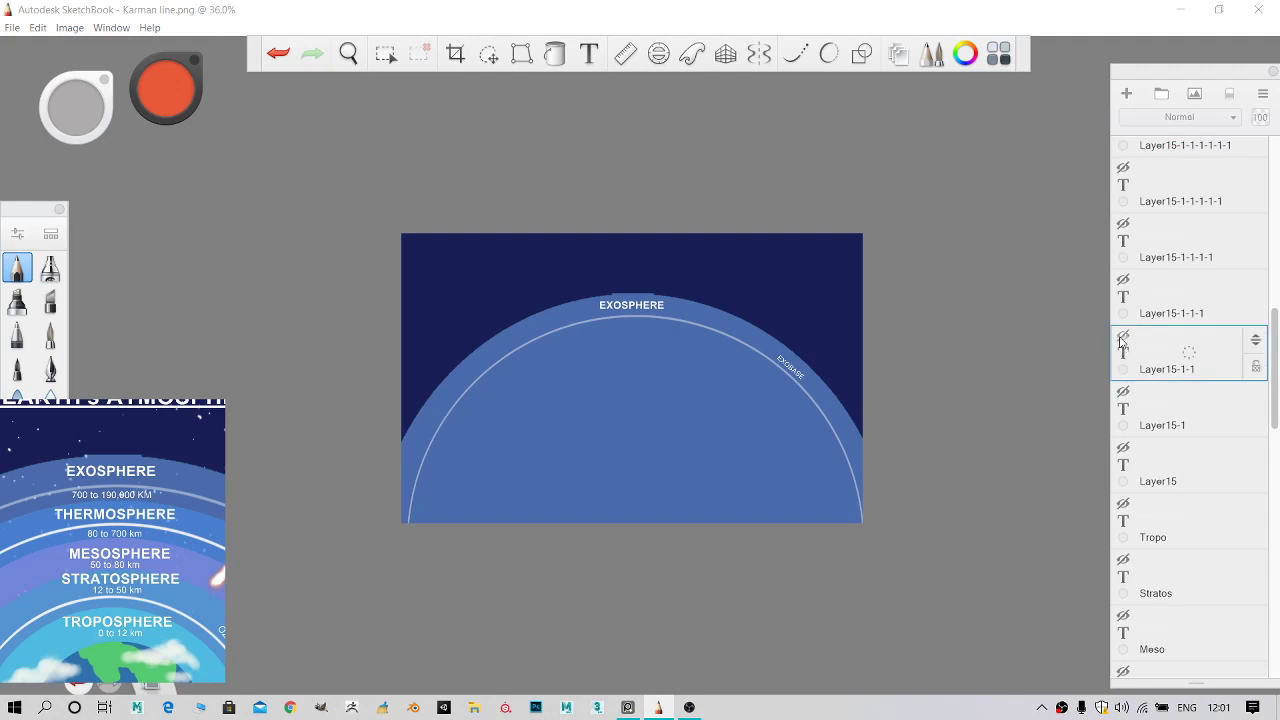
pyautogui.click(1122, 393)
pyautogui.scroll(-3, 1130, 370)
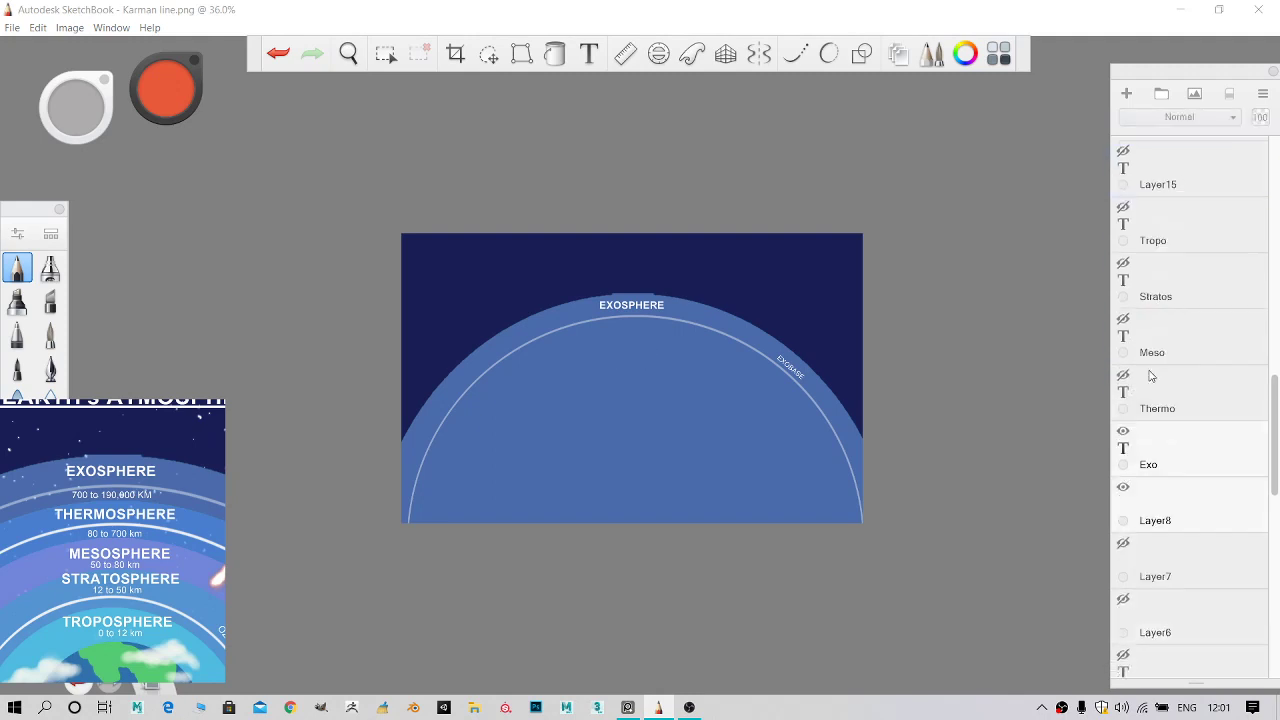
pyautogui.scroll(-7, 1155, 376)
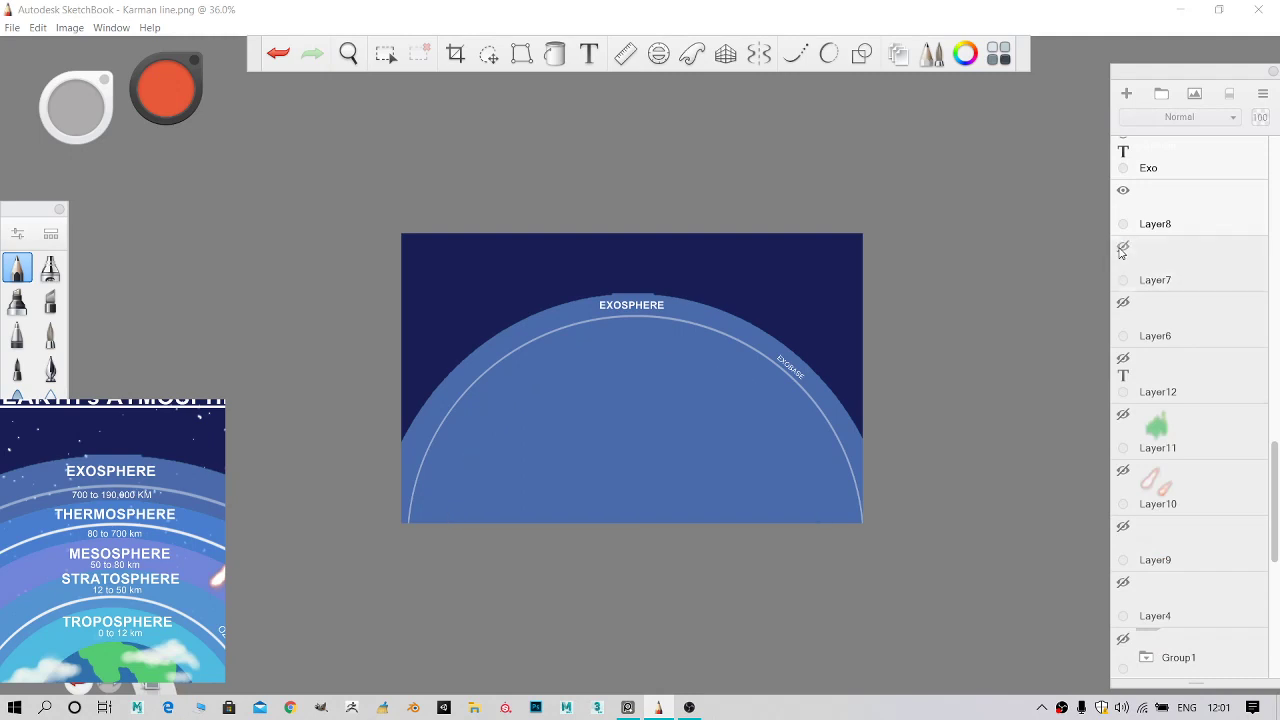
# Check whether Layer15-1-1-1-1-1-1 or Layer15-1-1-1-1-1 holds the exosphere's altitude text by briefly showing each one.
pyautogui.moveTo(1275, 465); pyautogui.dragTo(1275, 325)
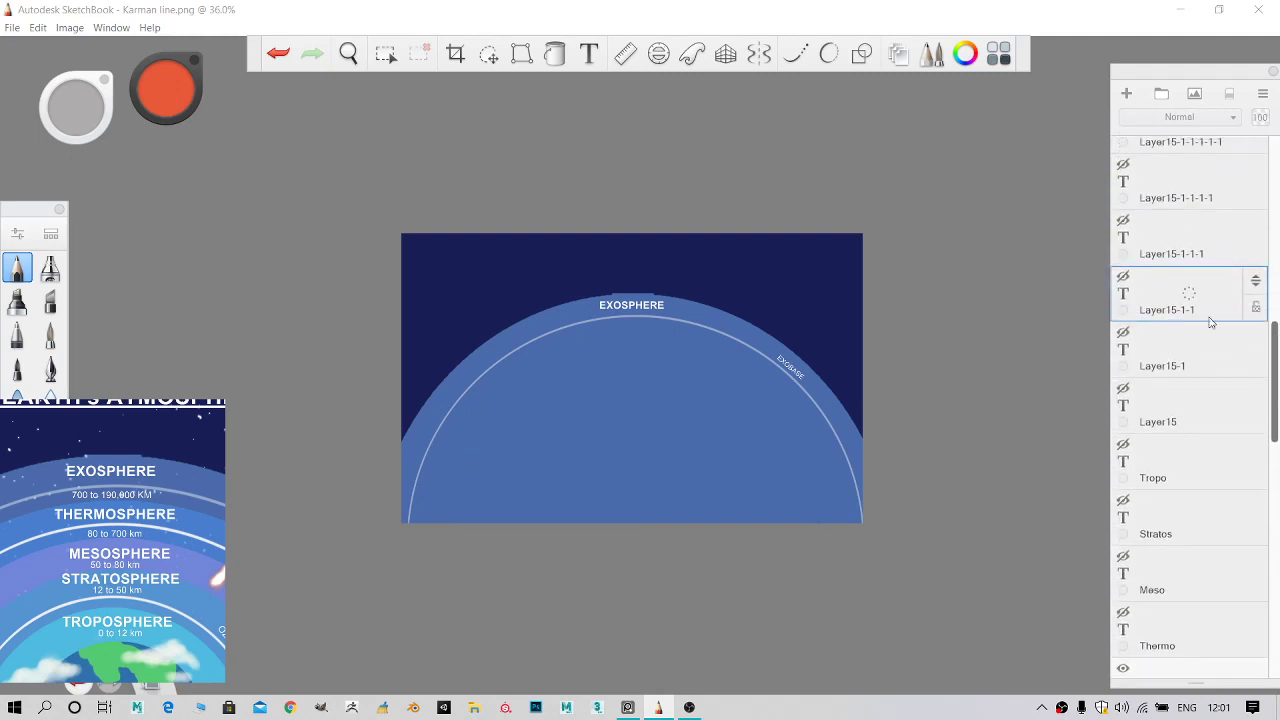
pyautogui.scroll(2, 1145, 230)
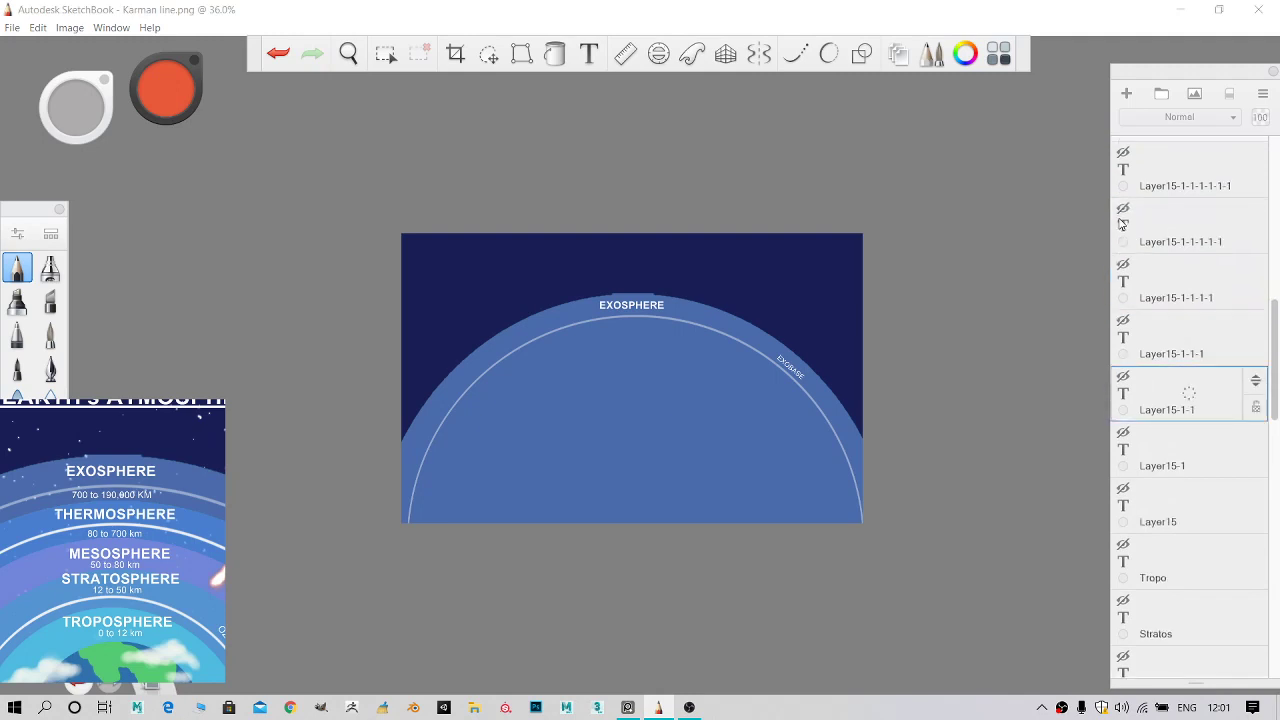
pyautogui.click(1122, 224)
pyautogui.scroll(4, 1136, 236)
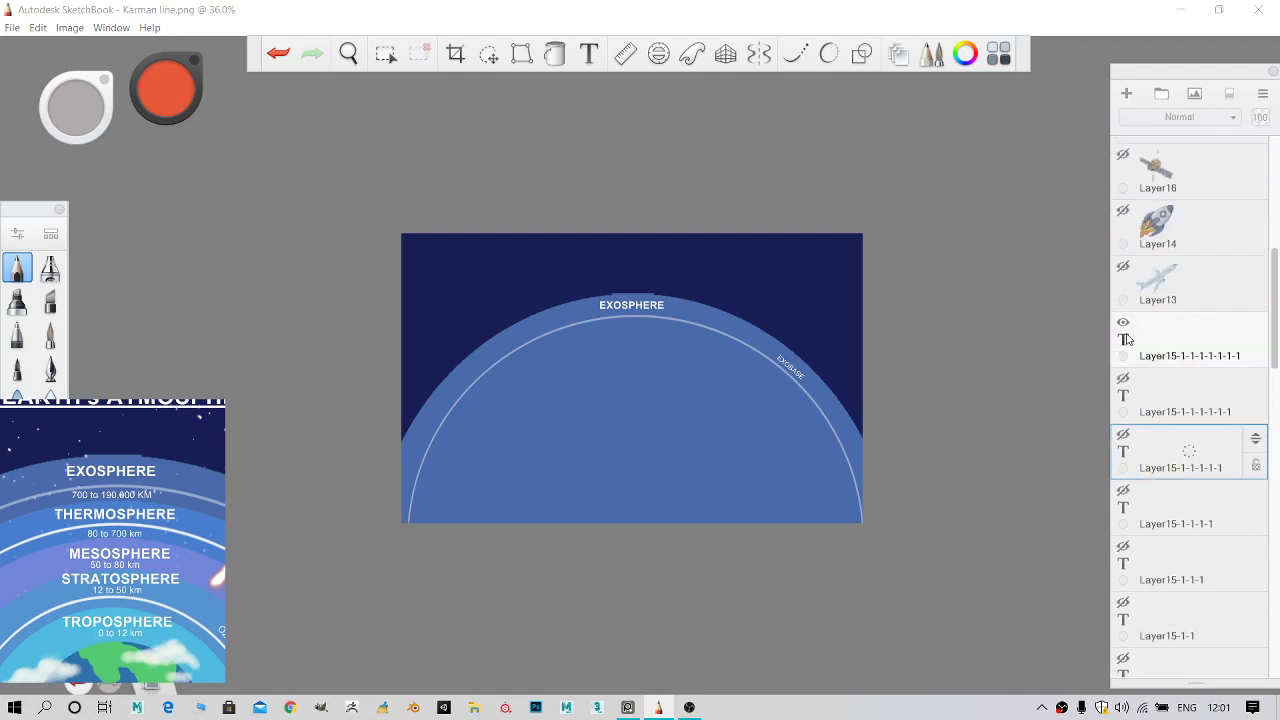
pyautogui.scroll(3, 1126, 340)
pyautogui.scroll(-4, 1126, 340)
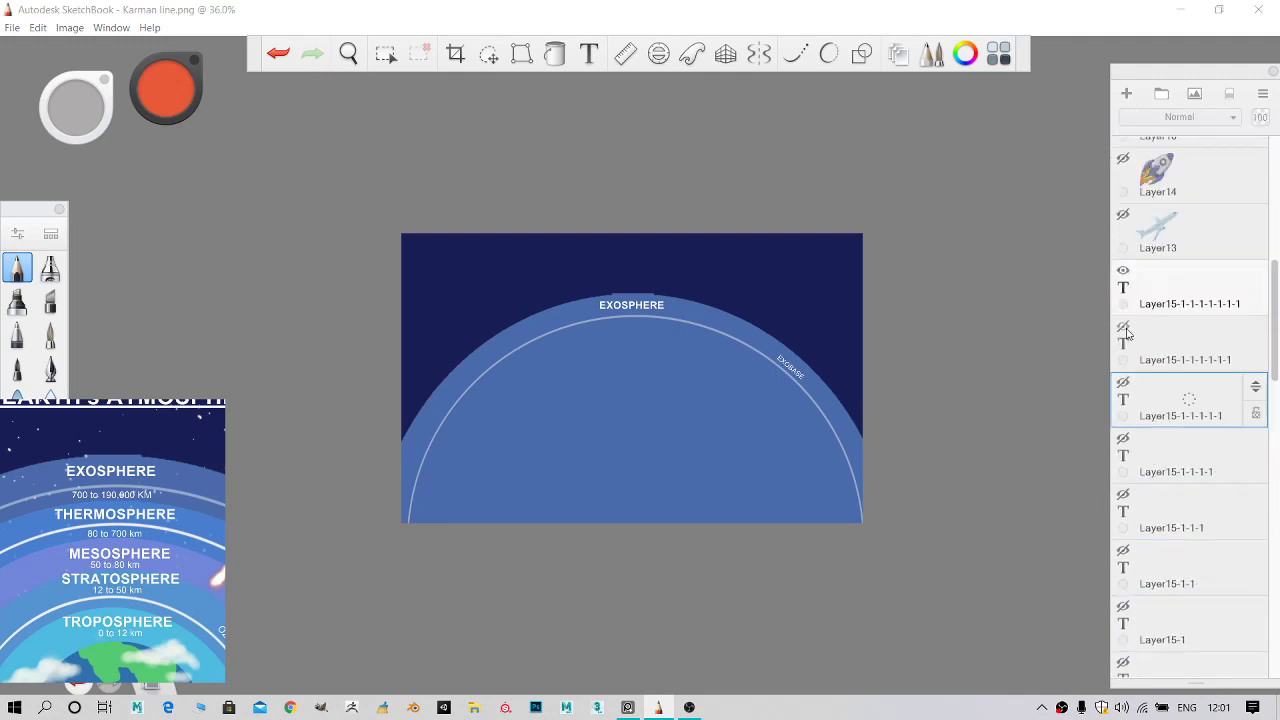
pyautogui.doubleClick(1126, 332)
pyautogui.click(1126, 332)
pyautogui.click(1126, 332)
pyautogui.click(1127, 393)
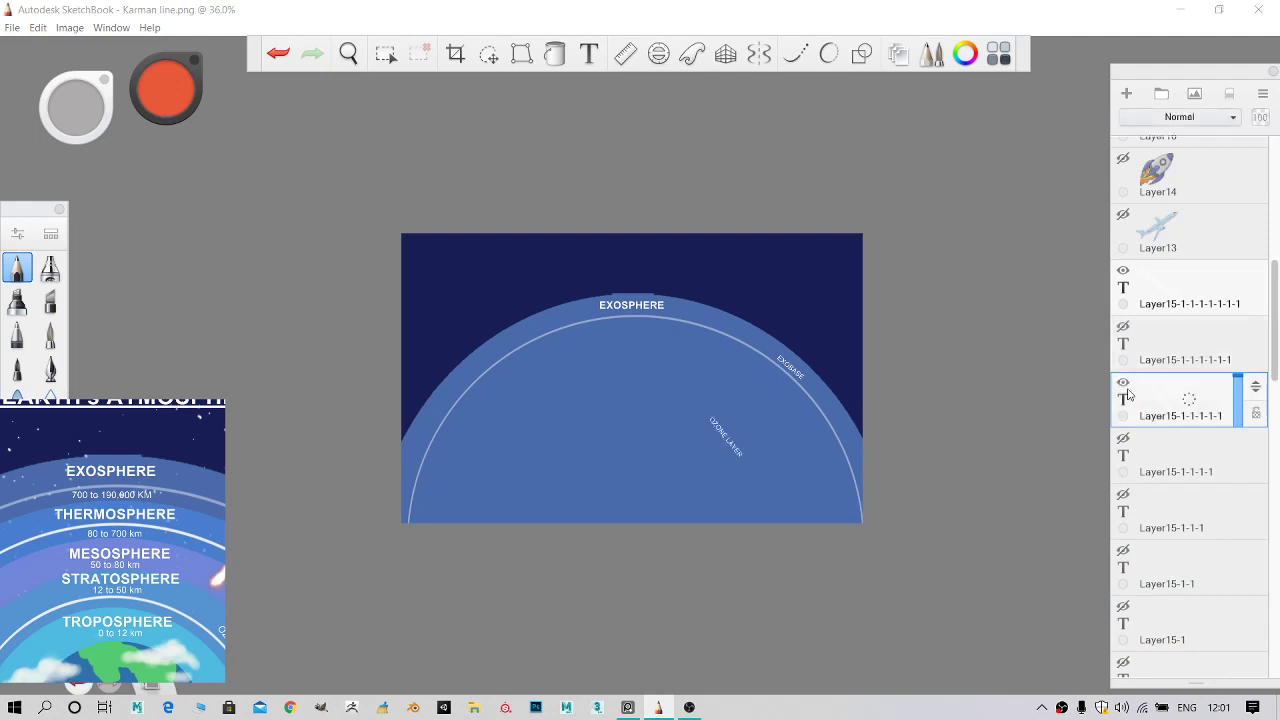
pyautogui.click(1127, 393)
# Go through the remaining Layer15 text copies and show the exosphere's altitude label, Layer15, keeping the other copies hidden.
pyautogui.scroll(-2, 1130, 385)
pyautogui.click(1122, 320)
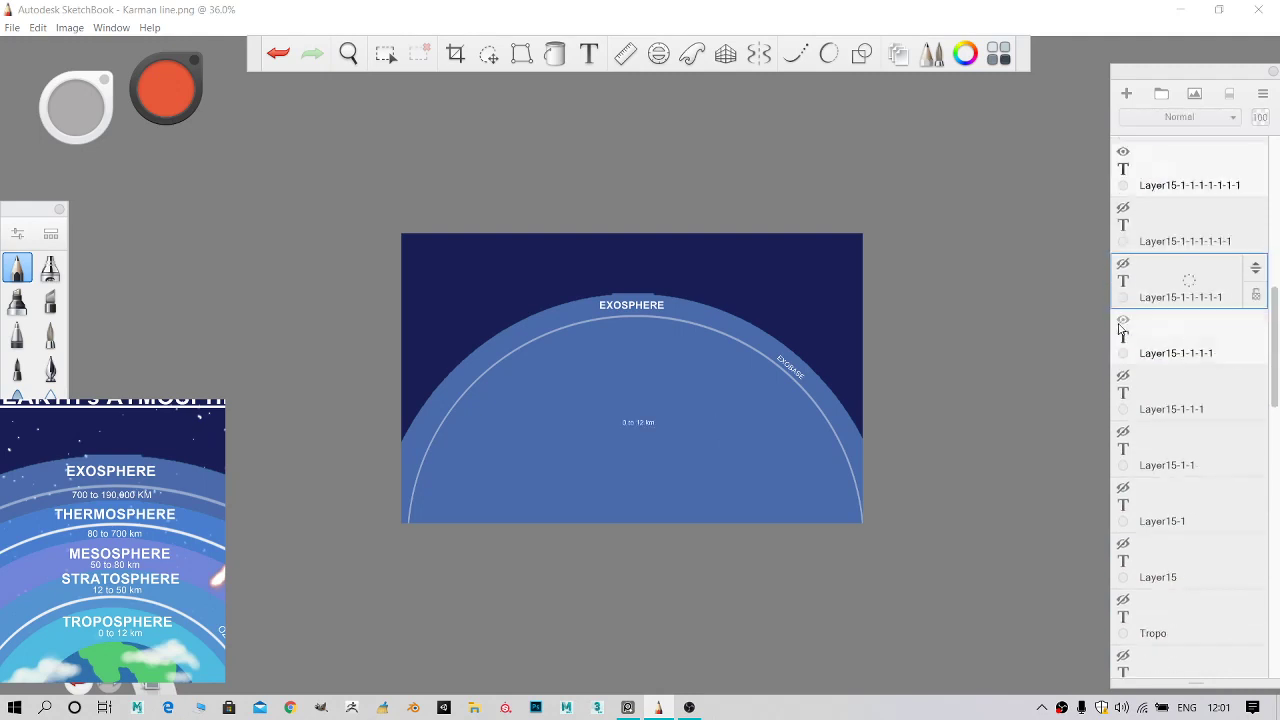
pyautogui.click(1122, 320)
pyautogui.click(1123, 376)
pyautogui.click(1123, 376)
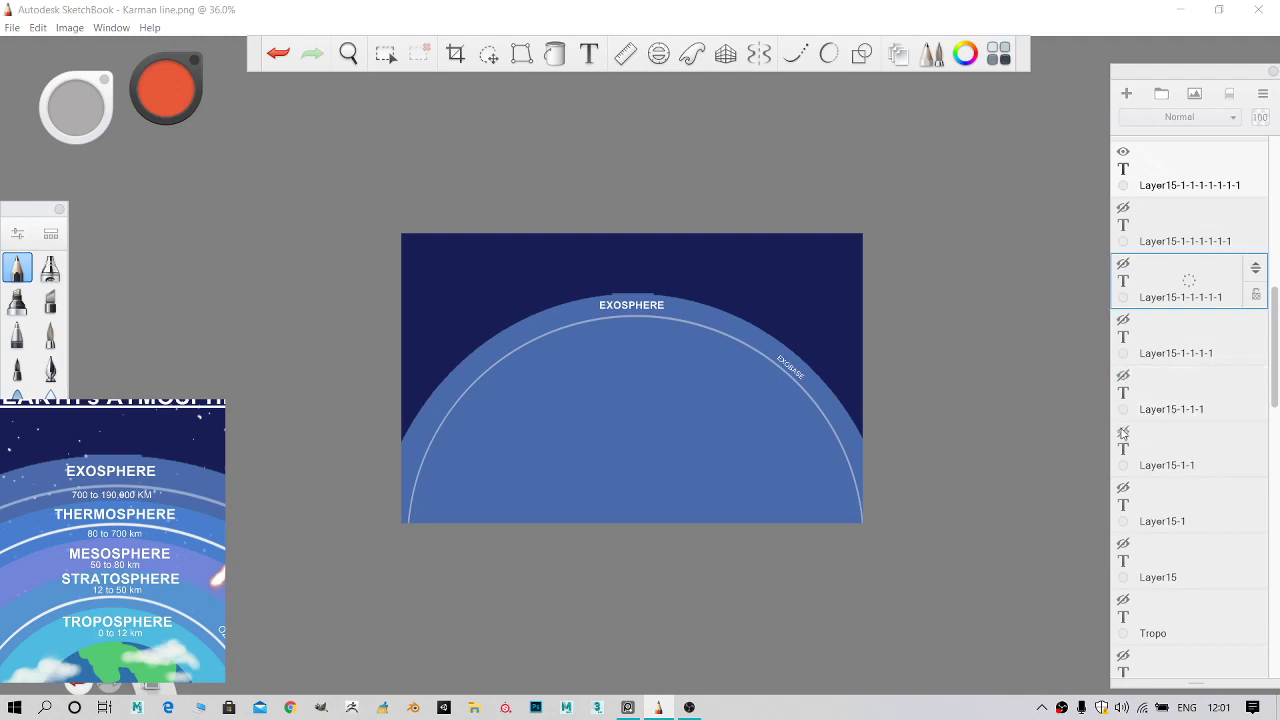
pyautogui.click(1124, 433)
pyautogui.scroll(-1, 1124, 435)
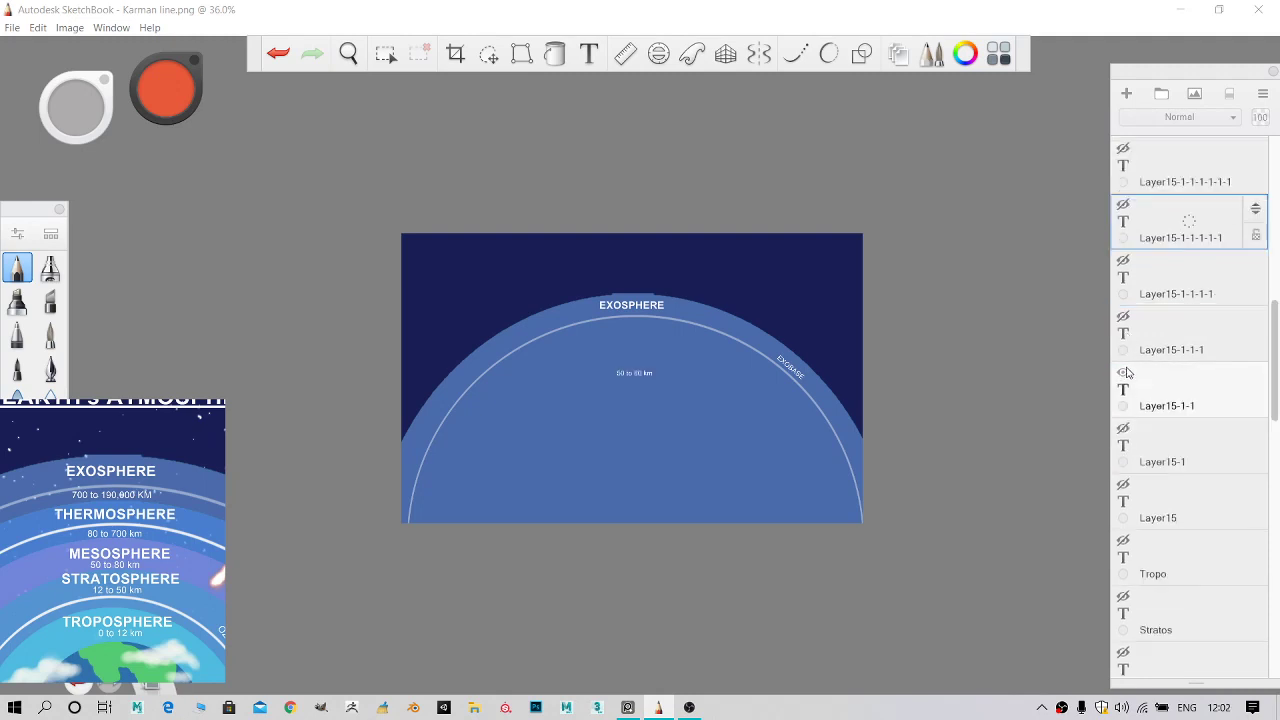
pyautogui.click(1124, 375)
pyautogui.click(1124, 431)
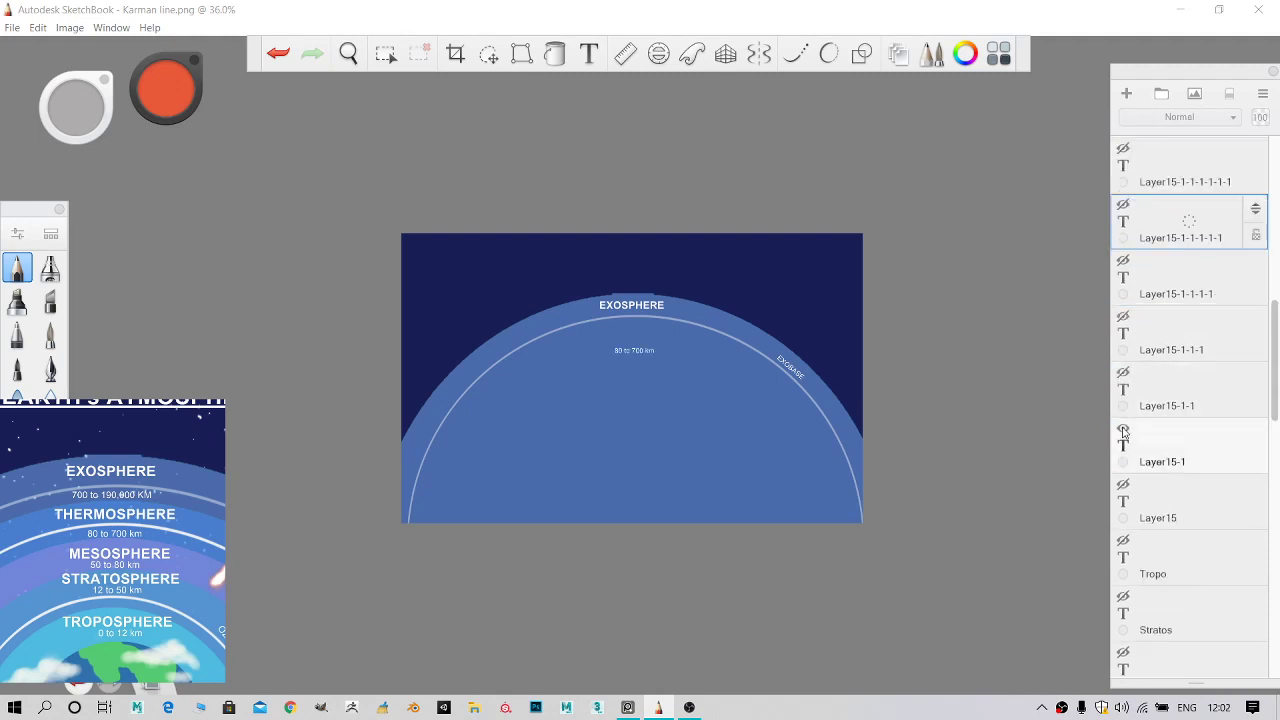
pyautogui.click(1123, 432)
pyautogui.click(1123, 488)
pyautogui.scroll(1, 632, 264)
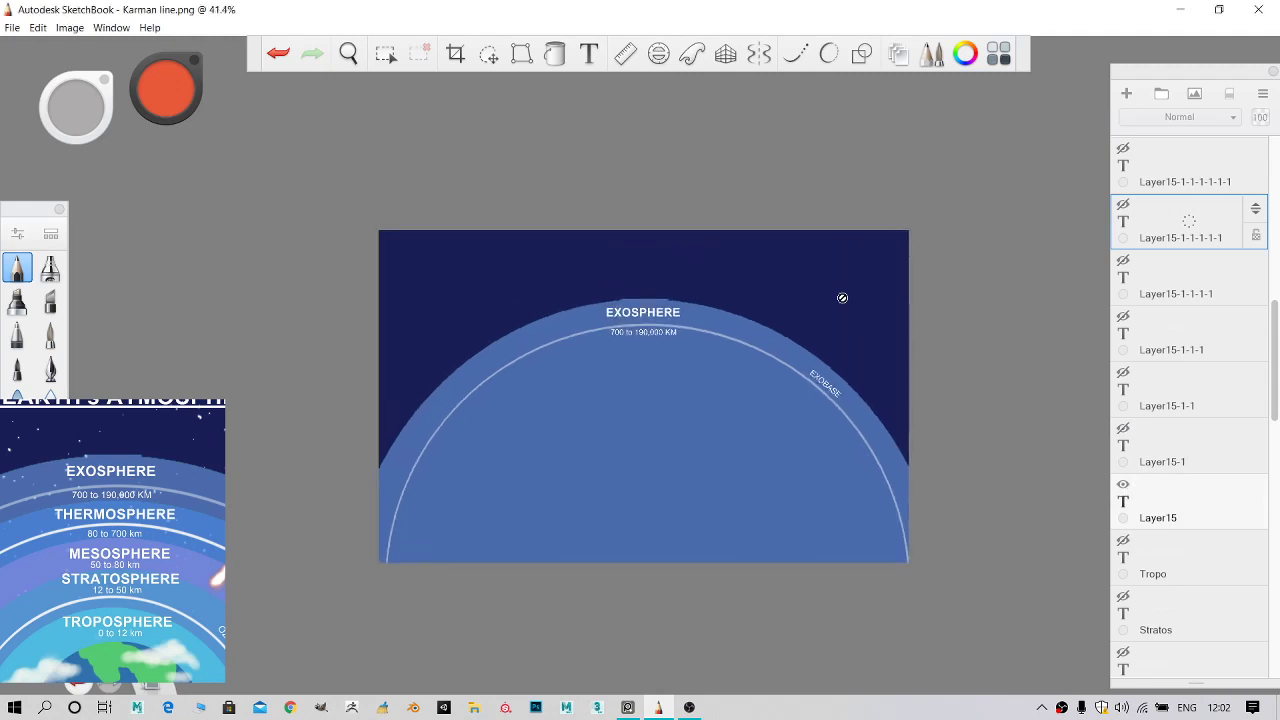
# Hide the Background layer at the bottom of the layer stack.
pyautogui.click(1274, 475)
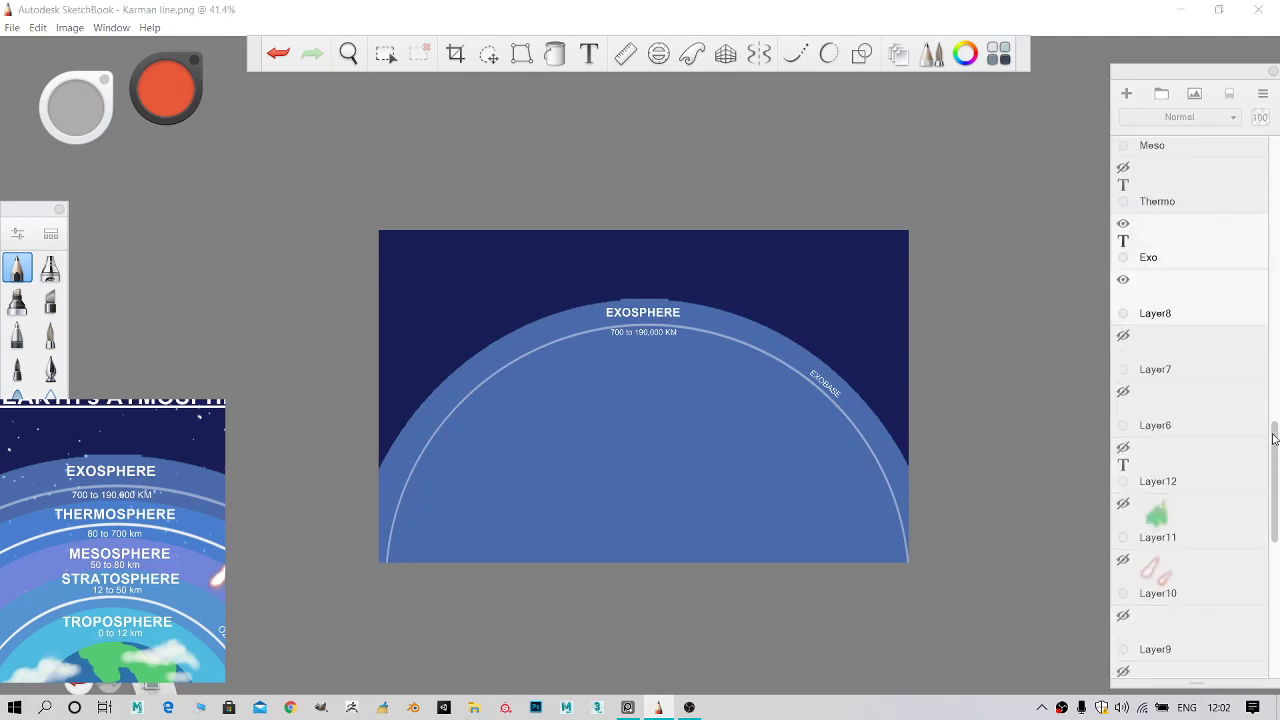
pyautogui.moveTo(1274, 437); pyautogui.dragTo(1274, 600)
pyautogui.click(1124, 651)
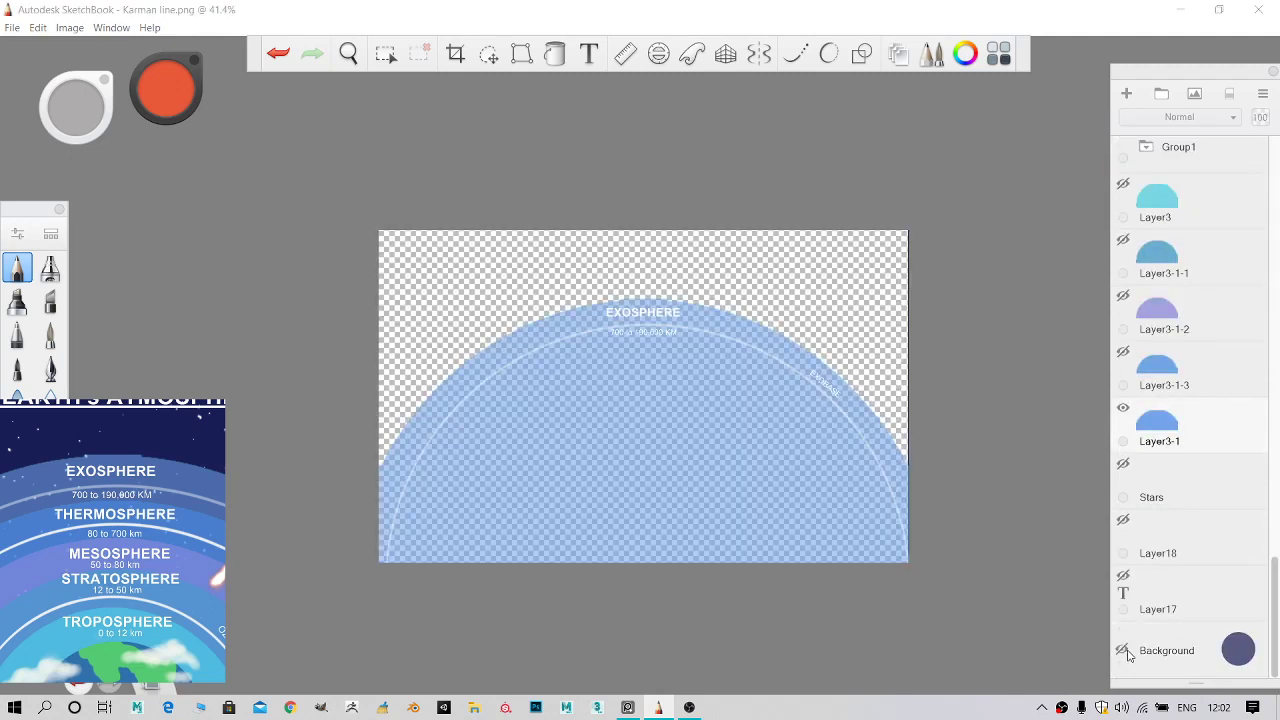
# Save the exosphere image as a PNG file named Exospherer in the Animation asset folder.
pyautogui.click(12, 27)
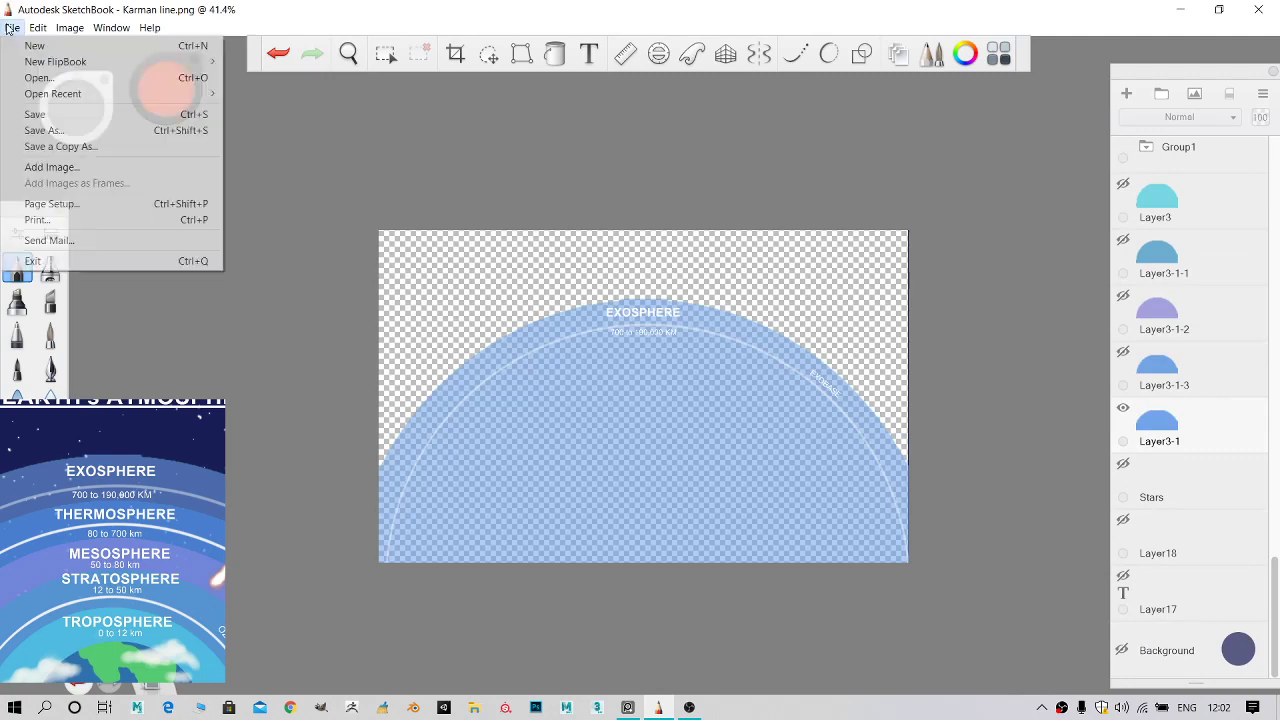
pyautogui.click(62, 130)
pyautogui.click(435, 584)
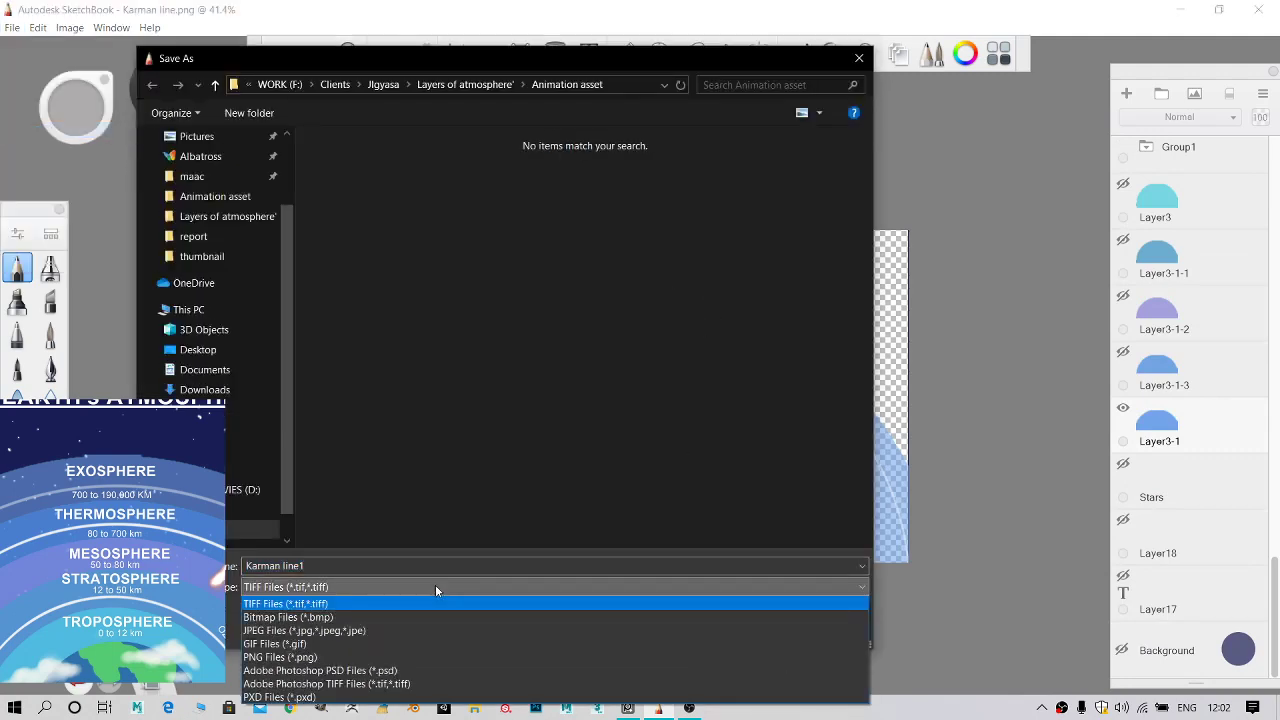
pyautogui.click(331, 657)
pyautogui.click(342, 566)
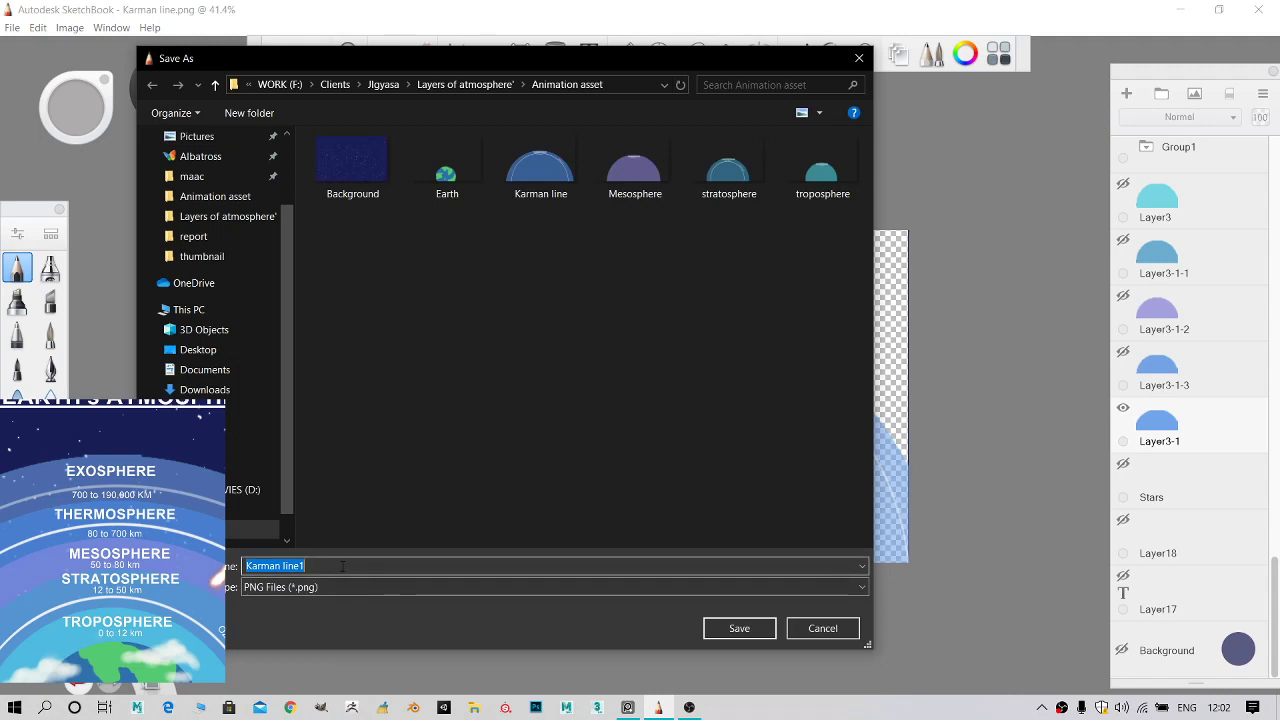
pyautogui.write('Exosphere')
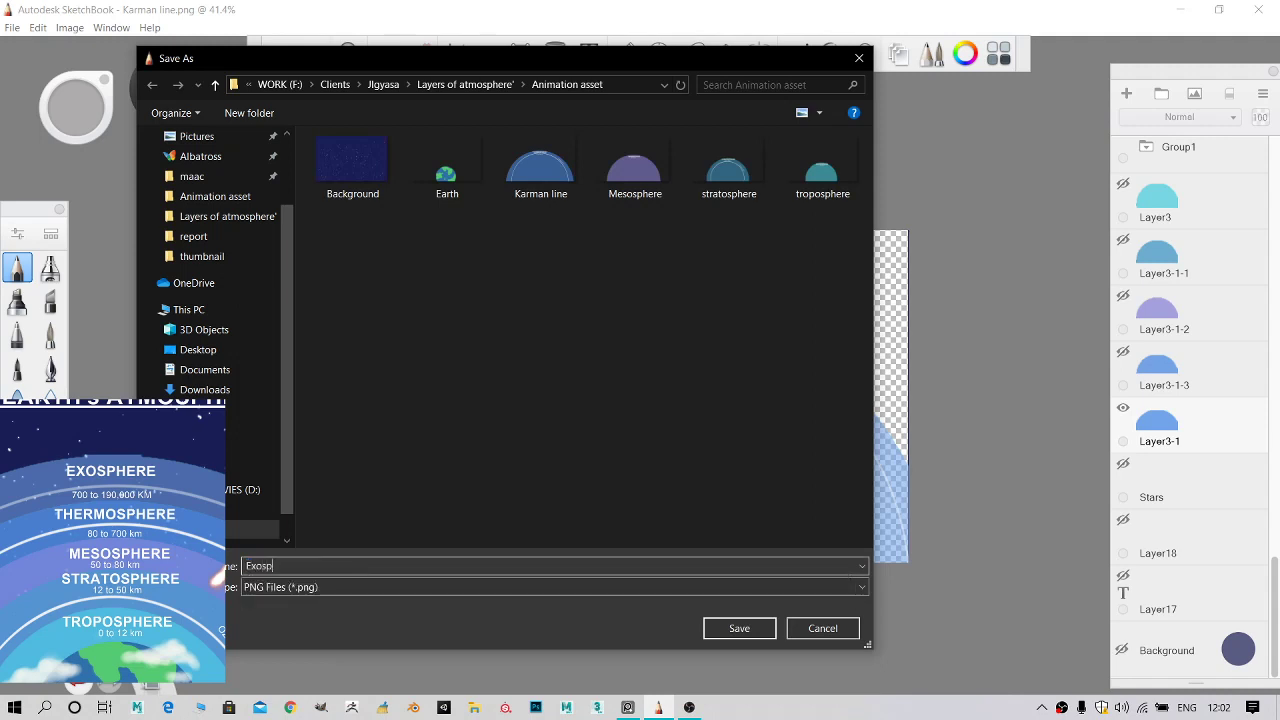
pyautogui.click(767, 630)
pyautogui.click(654, 422)
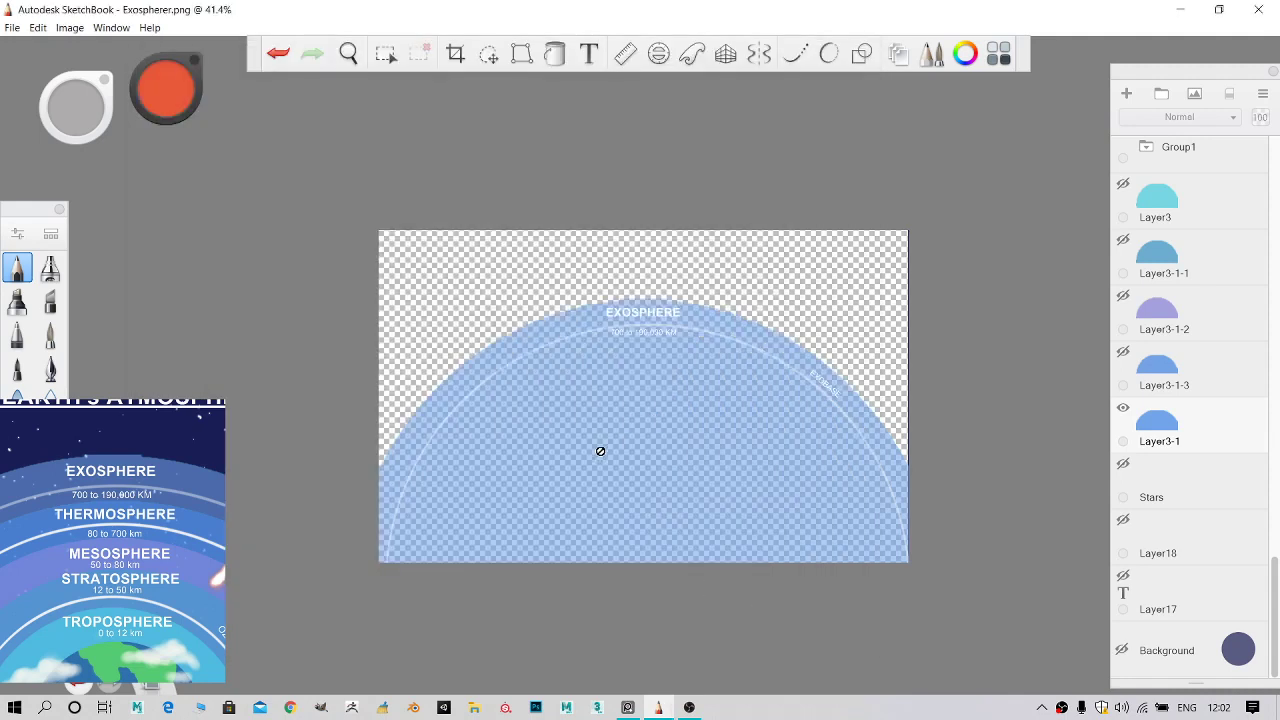
# Turn the Background layer back on and hide the exosphere dome Layer3-1, the Exo title and the white ring Layer8.
pyautogui.scroll(-4, 606, 443)
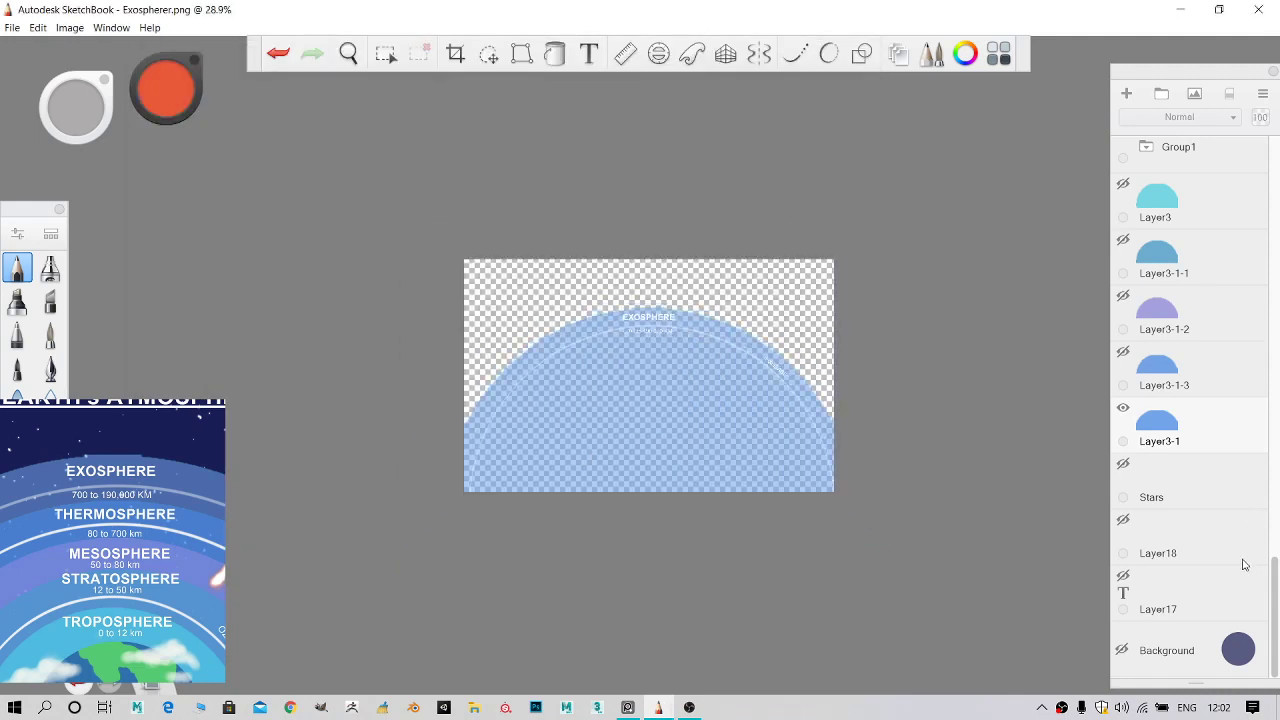
pyautogui.click(1122, 649)
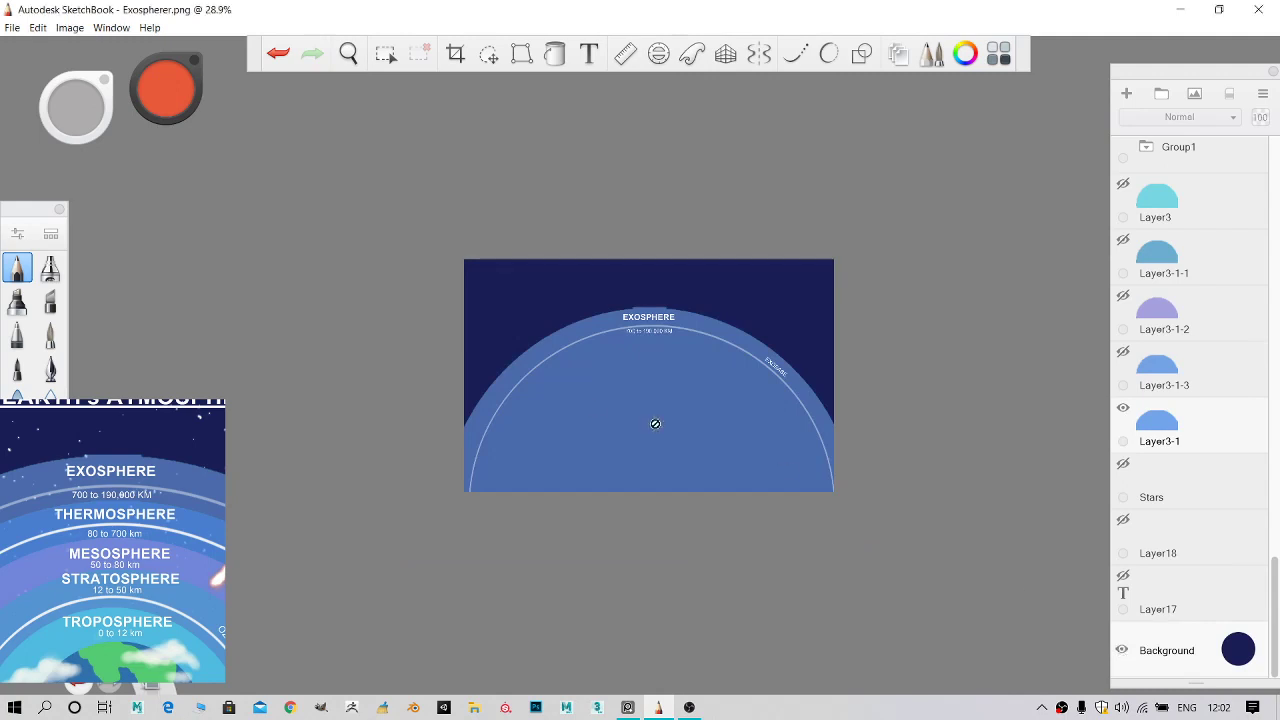
pyautogui.click(1122, 407)
pyautogui.scroll(8, 1189, 385)
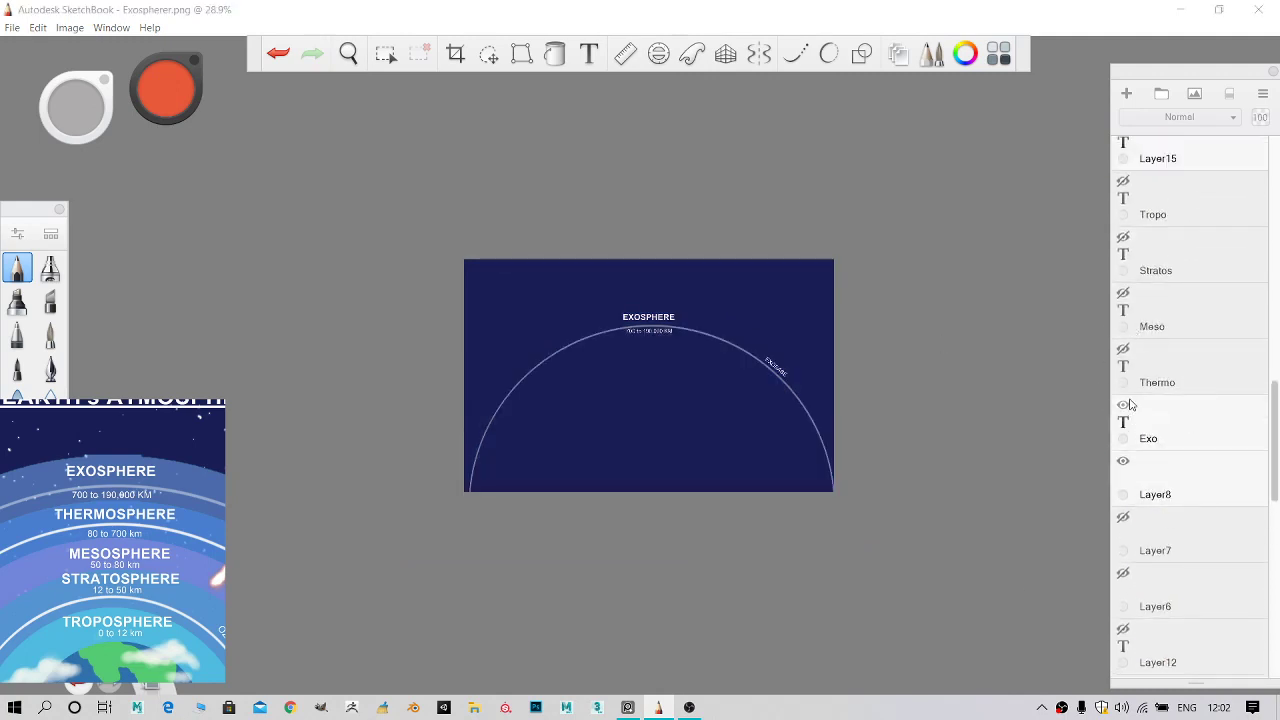
pyautogui.click(1126, 405)
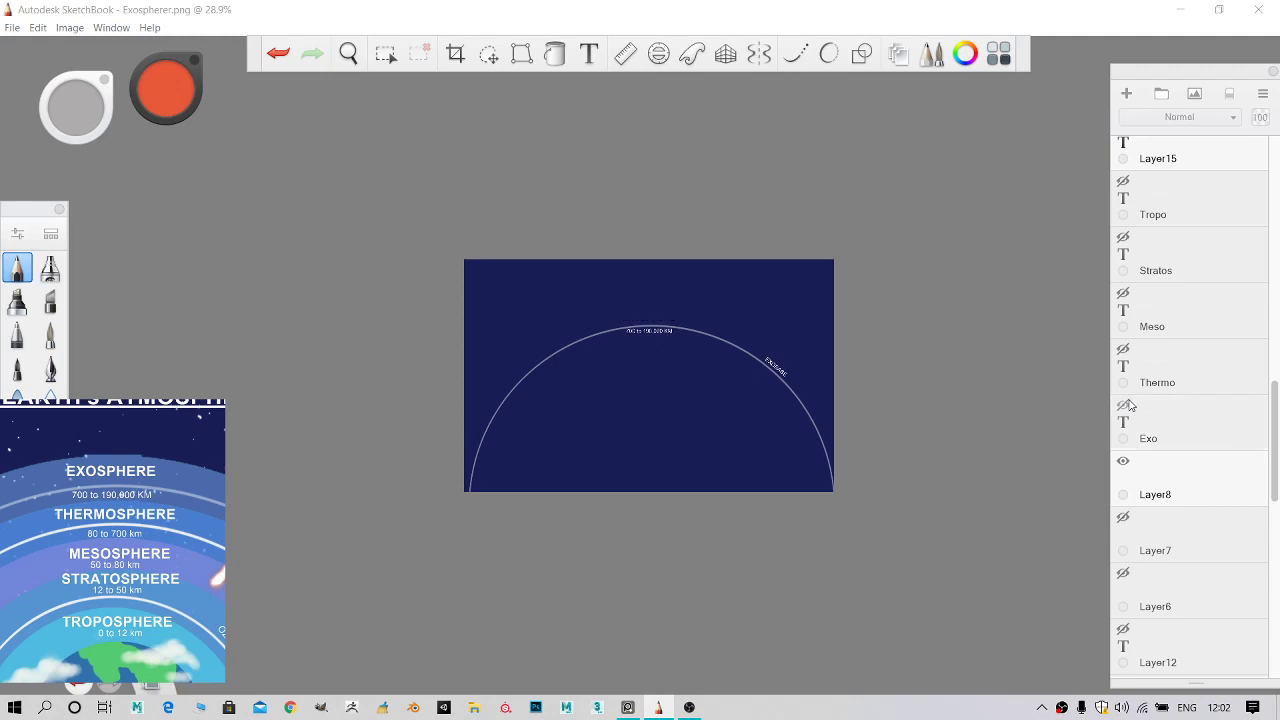
pyautogui.click(1123, 461)
# Hide the exosphere's altitude text, Layer15, and the Exobase label, Layer15-1-1-1-1-1-1-1.
pyautogui.scroll(4, 1160, 445)
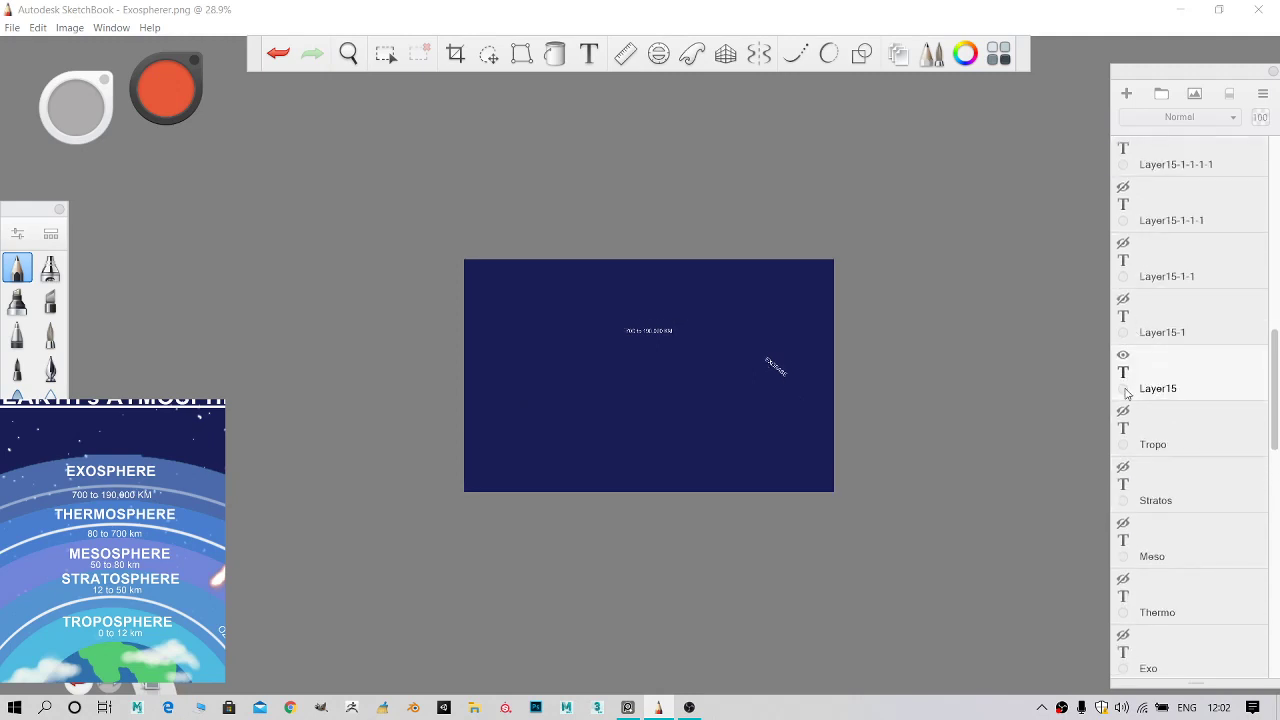
pyautogui.click(1123, 356)
pyautogui.scroll(4, 1172, 396)
pyautogui.scroll(3, 1175, 396)
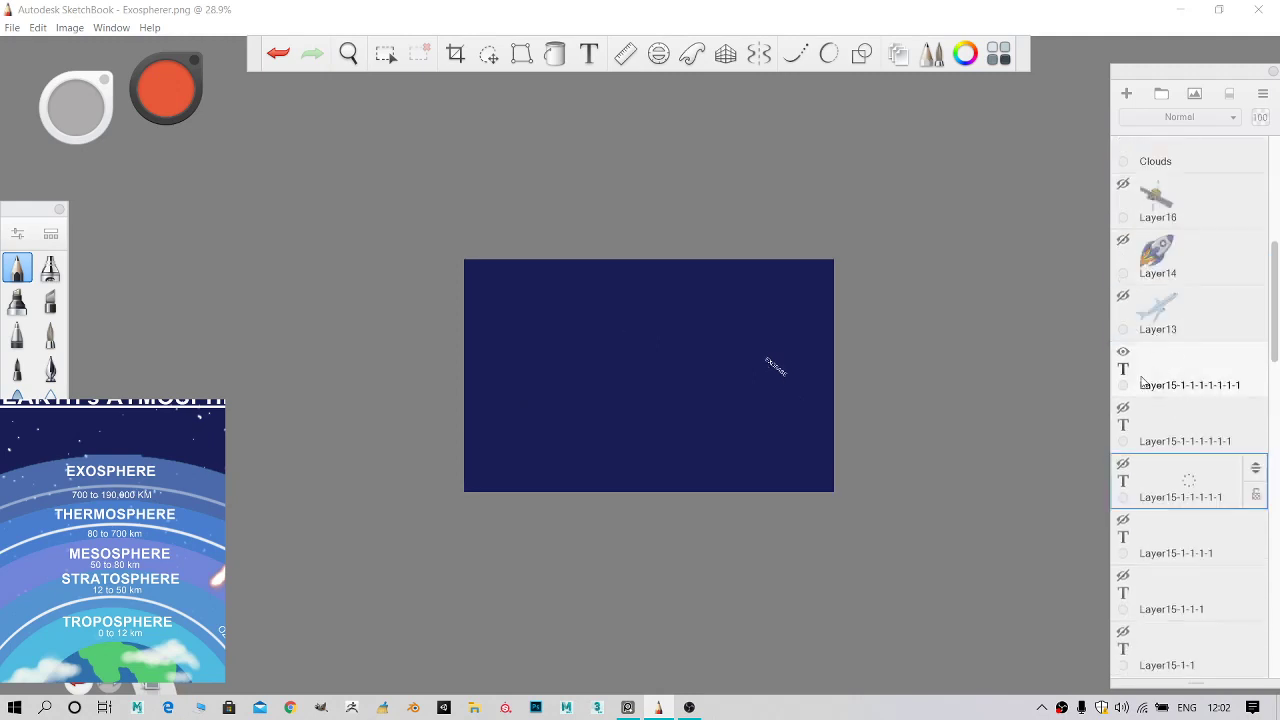
pyautogui.click(1123, 352)
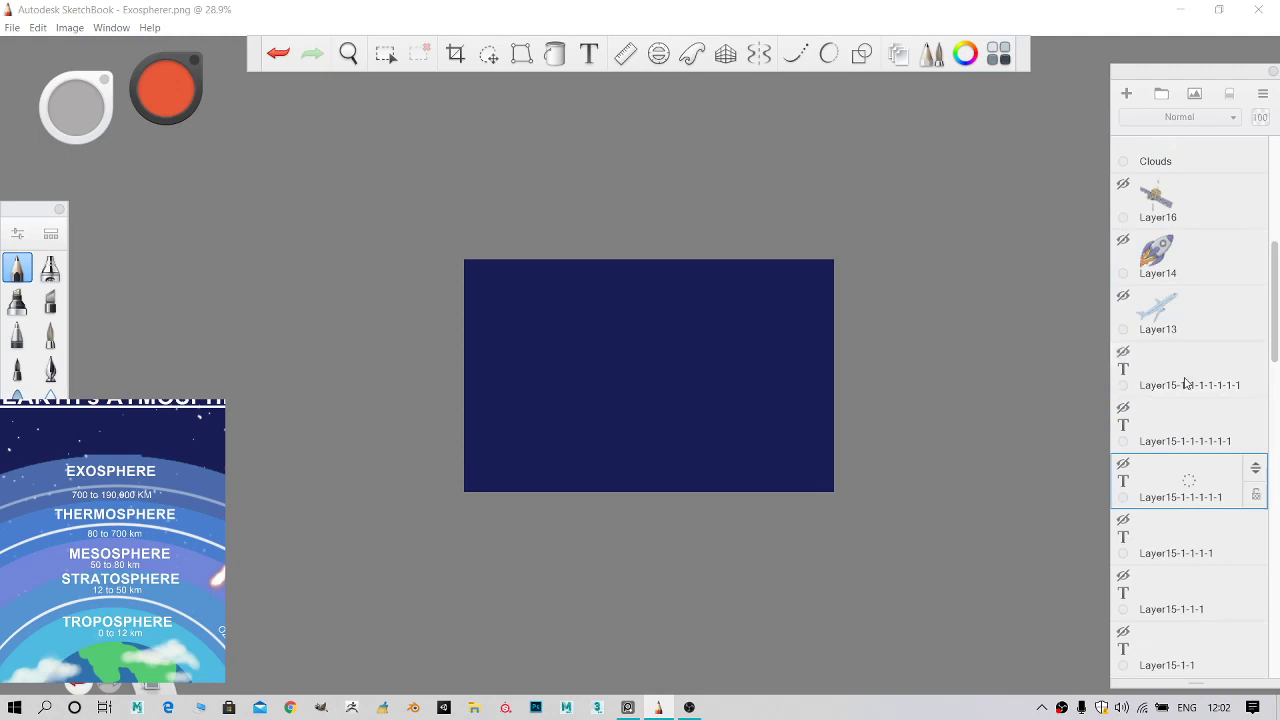
# Find the cloud artwork in the layer stack and show both the cloud 2 and Clouds layers.
pyautogui.scroll(-3, 1185, 382)
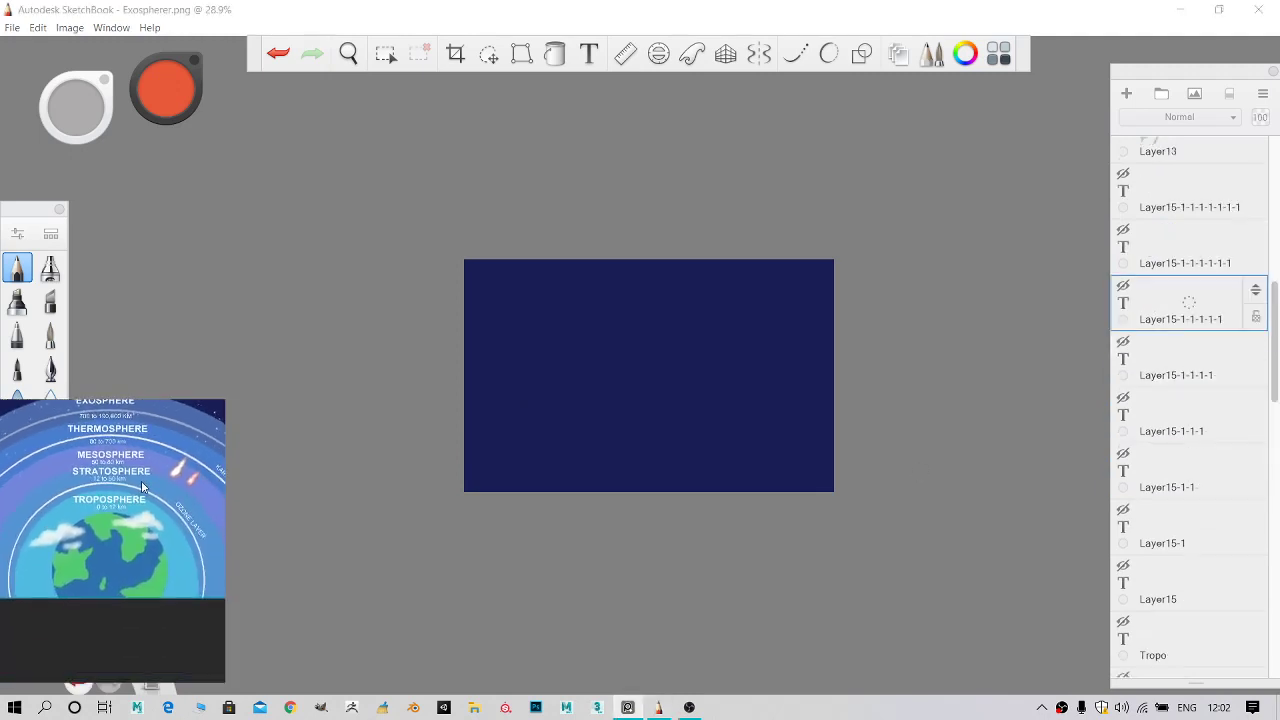
pyautogui.scroll(-3, 1218, 316)
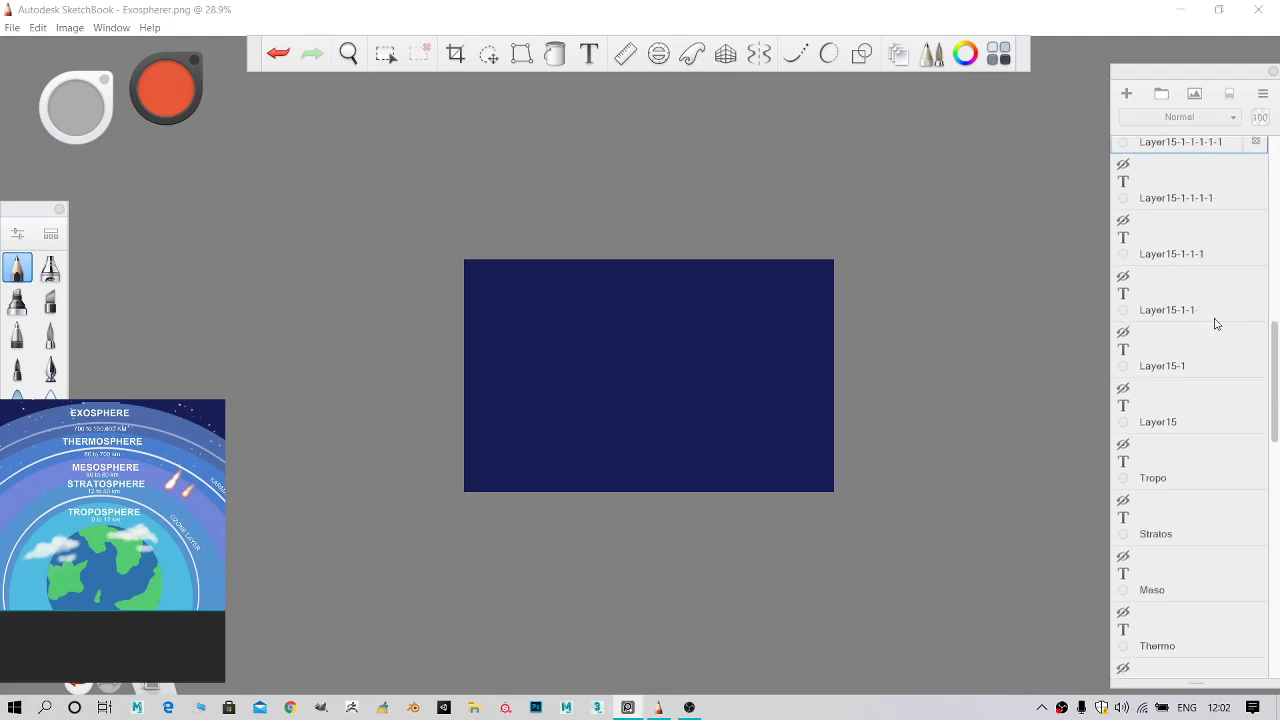
pyautogui.scroll(5, 1225, 318)
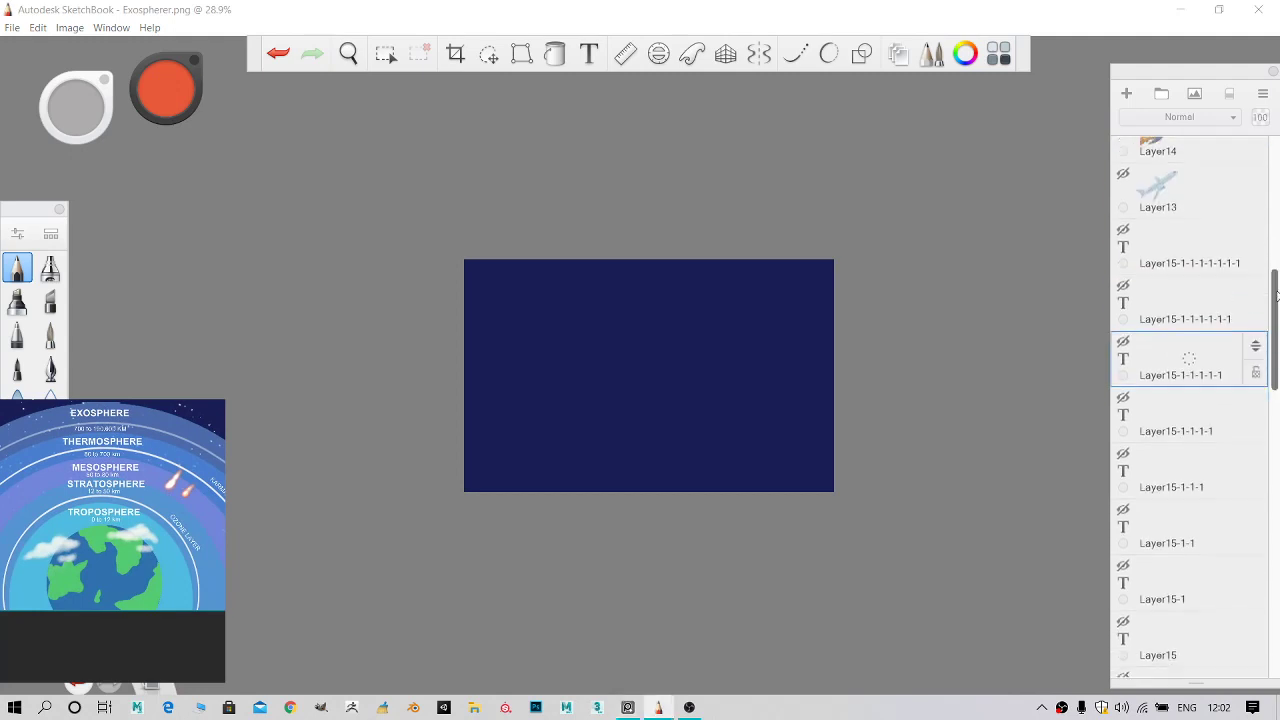
pyautogui.scroll(5, 1230, 265)
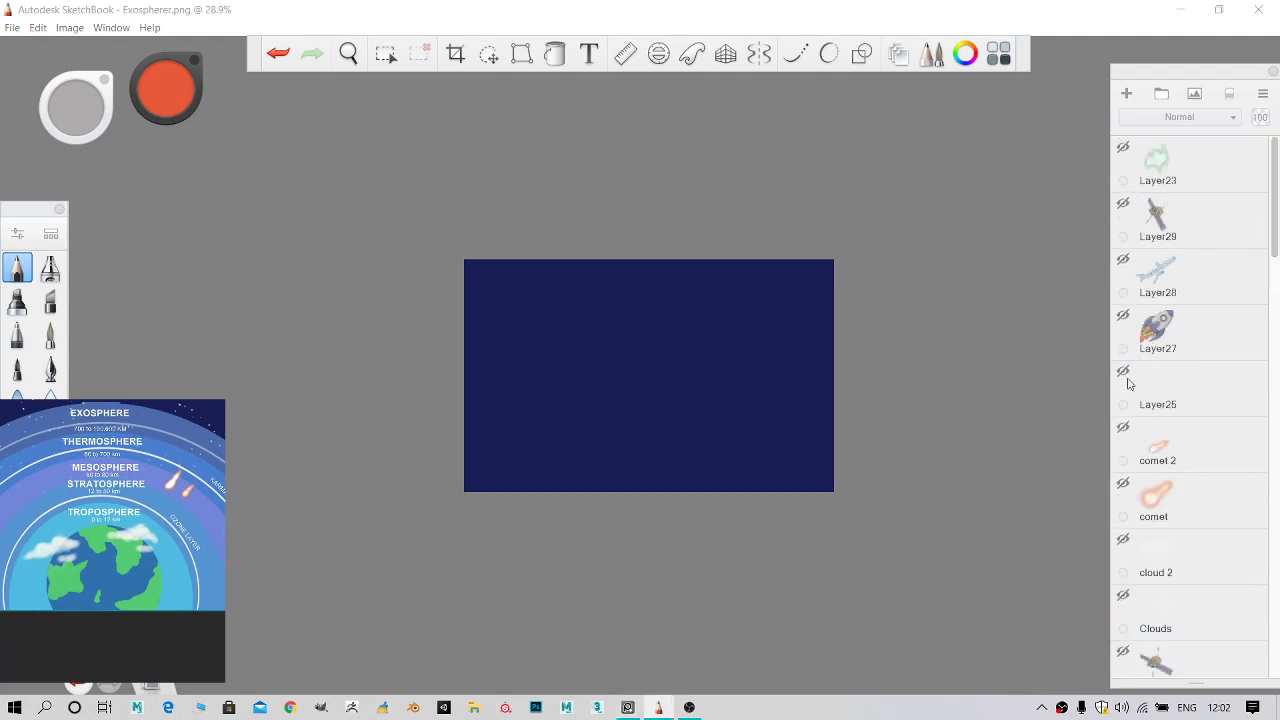
pyautogui.scroll(-3, 1207, 421)
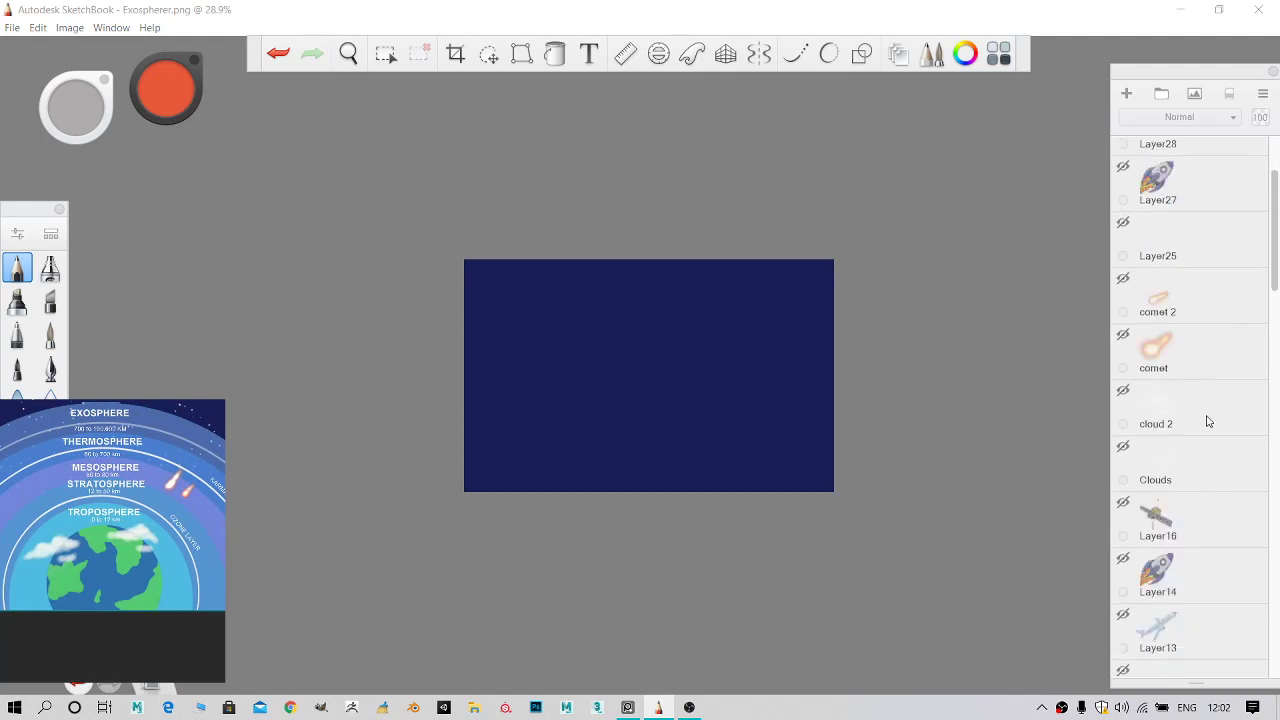
pyautogui.click(1125, 392)
pyautogui.click(1123, 447)
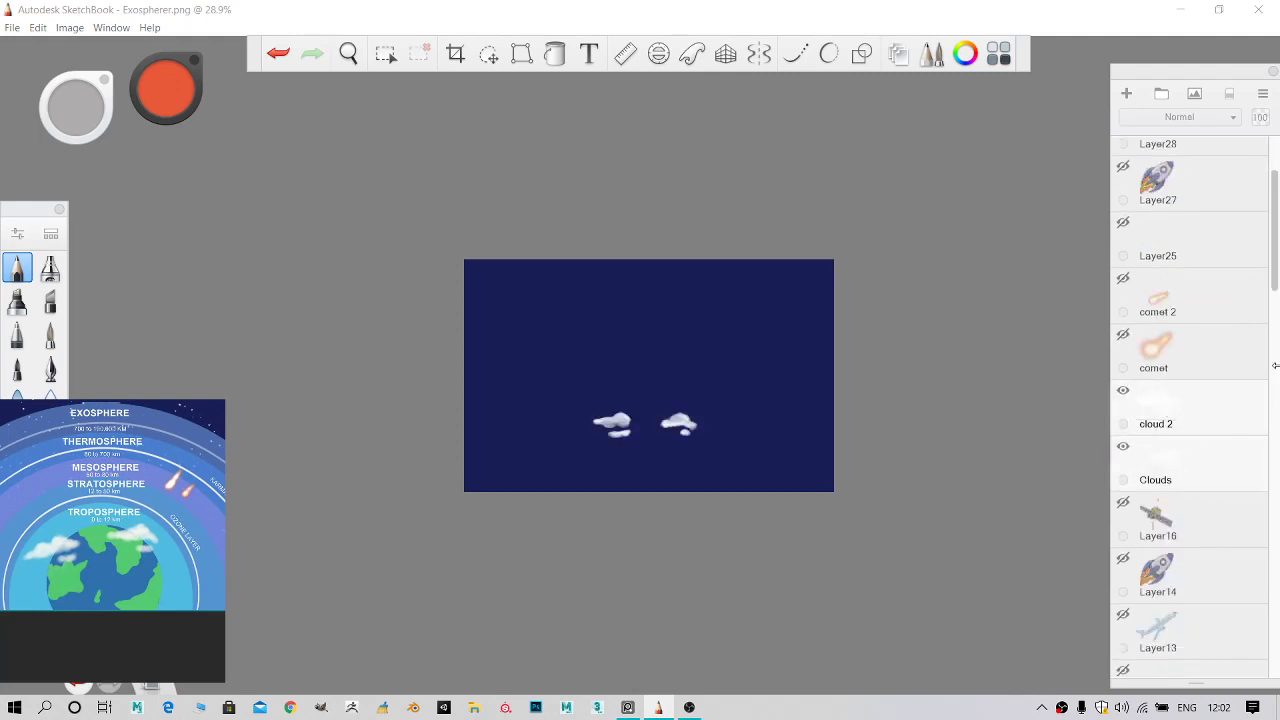
# Check the clouds against the Earth by toggling the visibility of Group1, leaving the group hidden.
pyautogui.moveTo(1274, 262); pyautogui.dragTo(1260, 667)
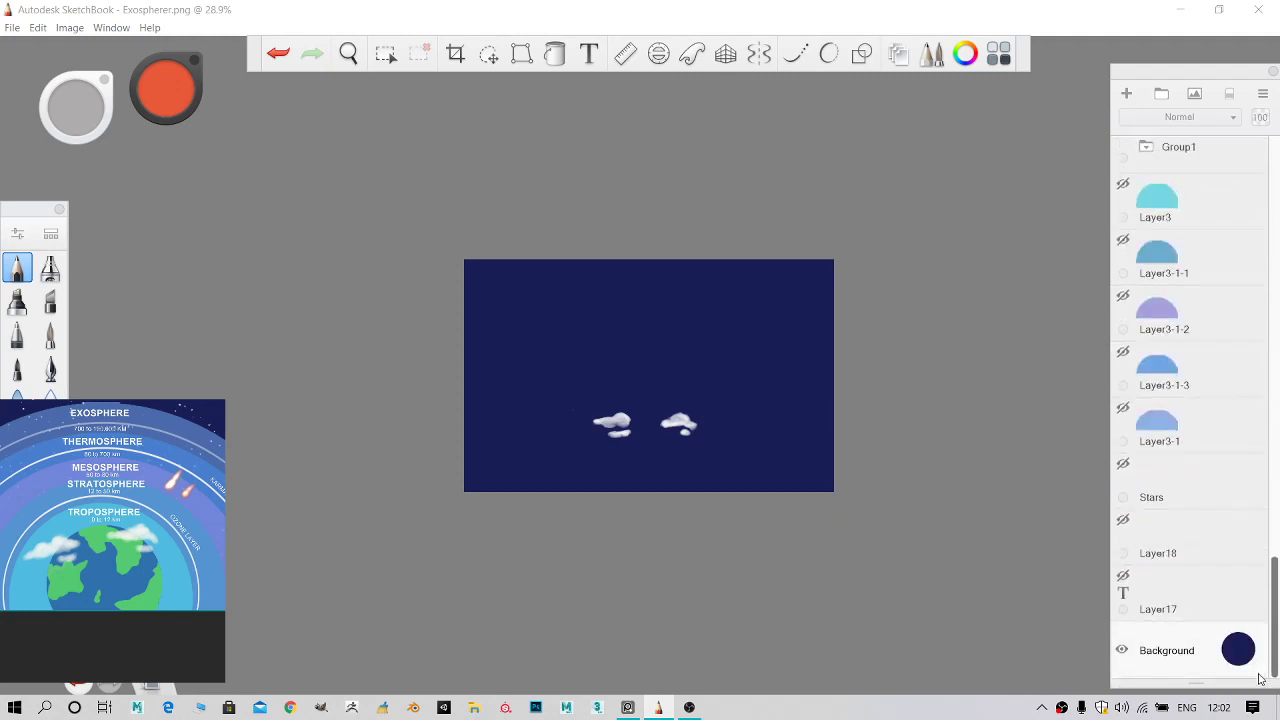
pyautogui.scroll(3, 1235, 560)
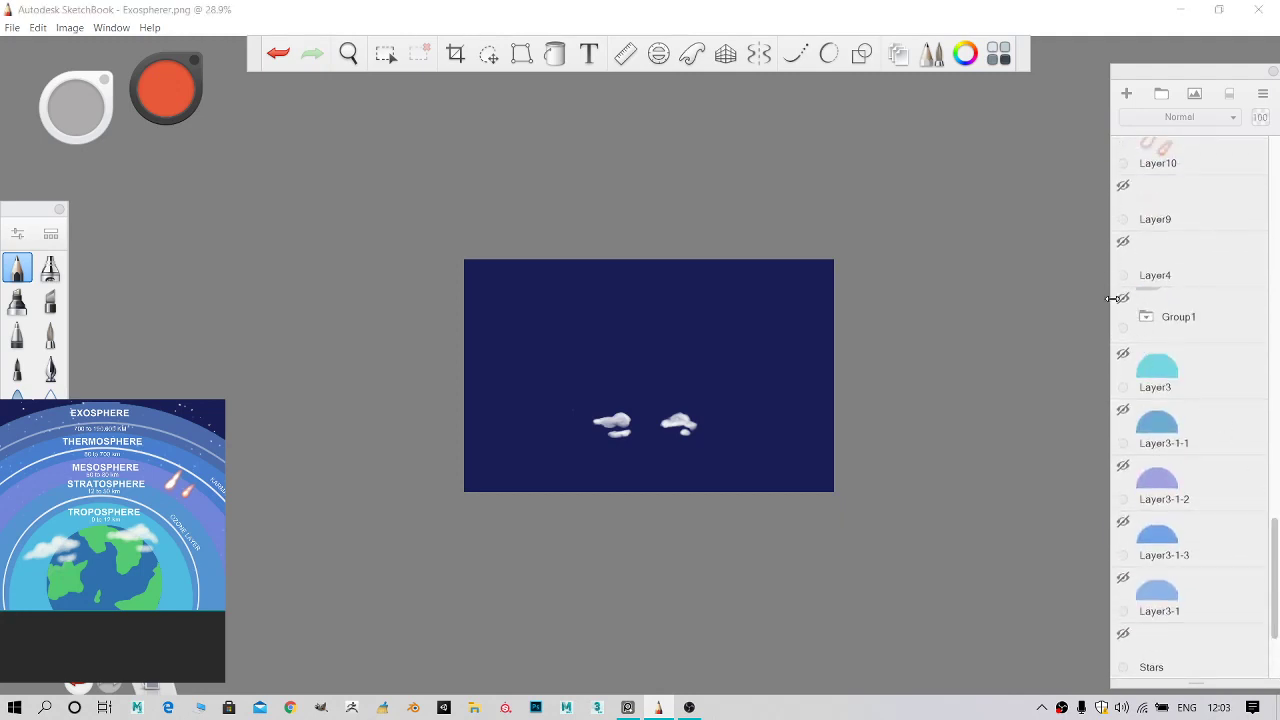
pyautogui.moveTo(1112, 298); pyautogui.dragTo(1117, 298)
pyautogui.click(1127, 299)
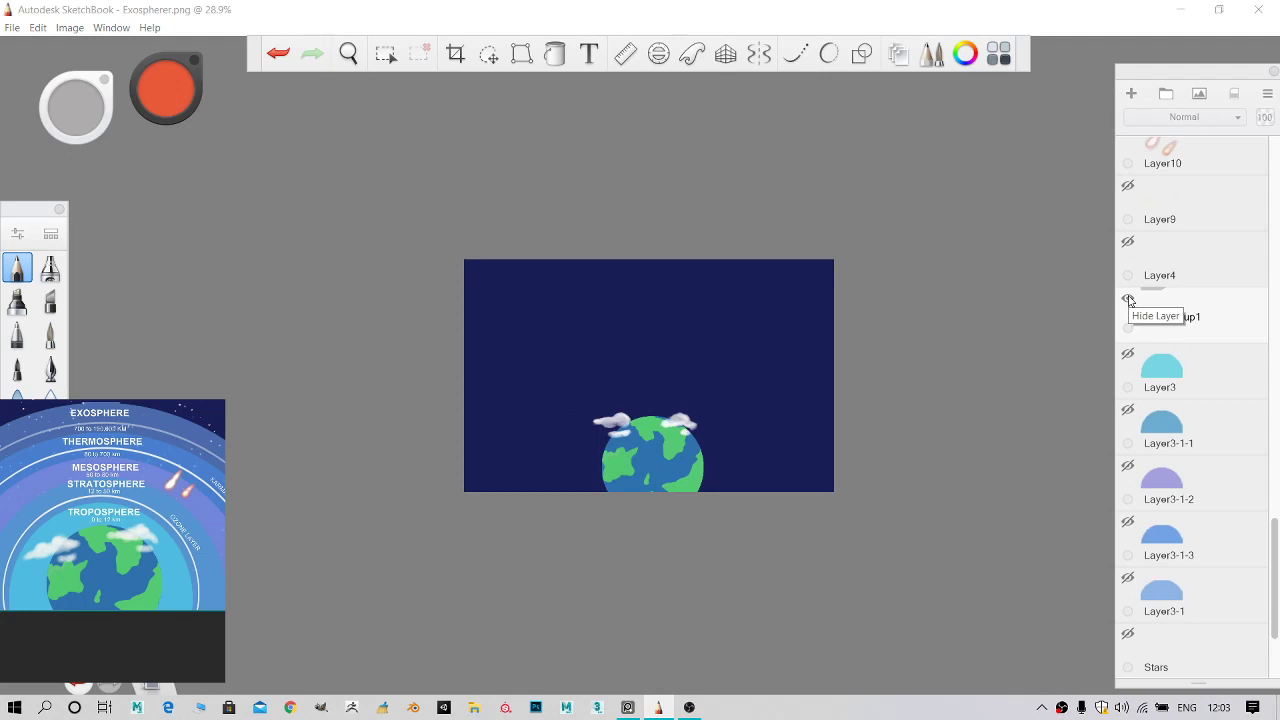
pyautogui.click(1127, 296)
pyautogui.click(1127, 296)
pyautogui.click(1127, 296)
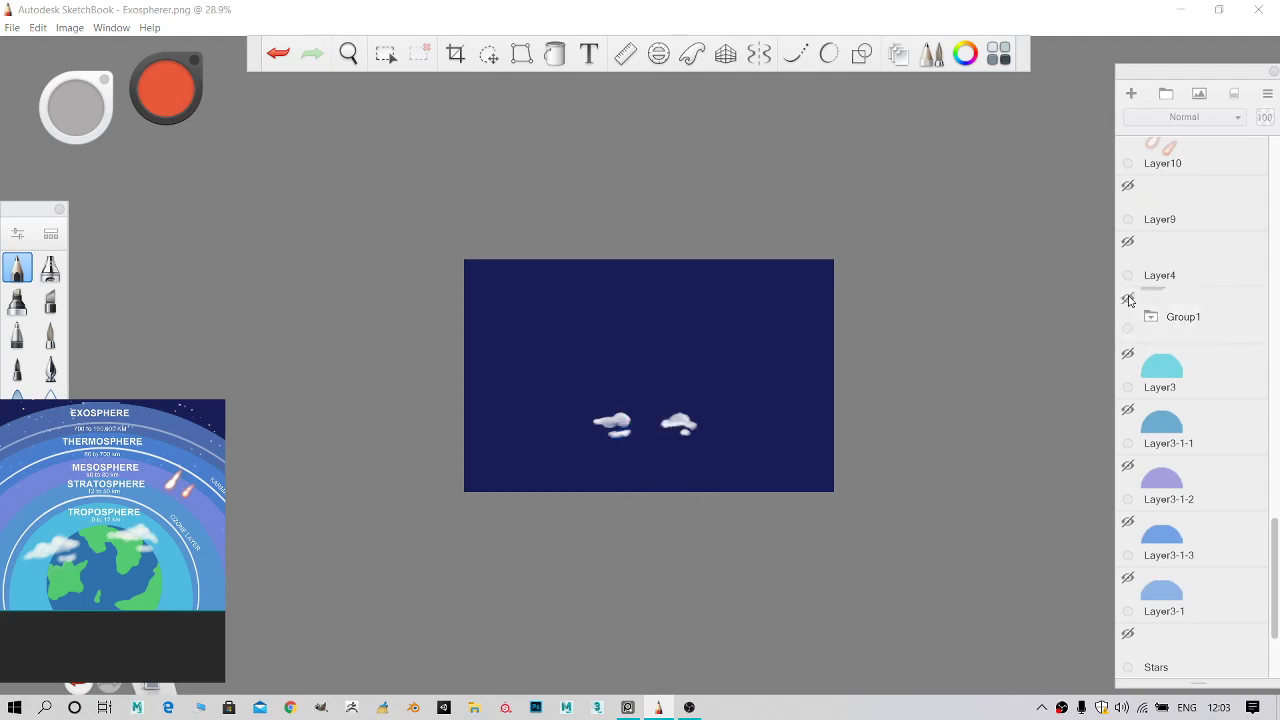
pyautogui.scroll(3, 1162, 310)
pyautogui.scroll(10, 1162, 310)
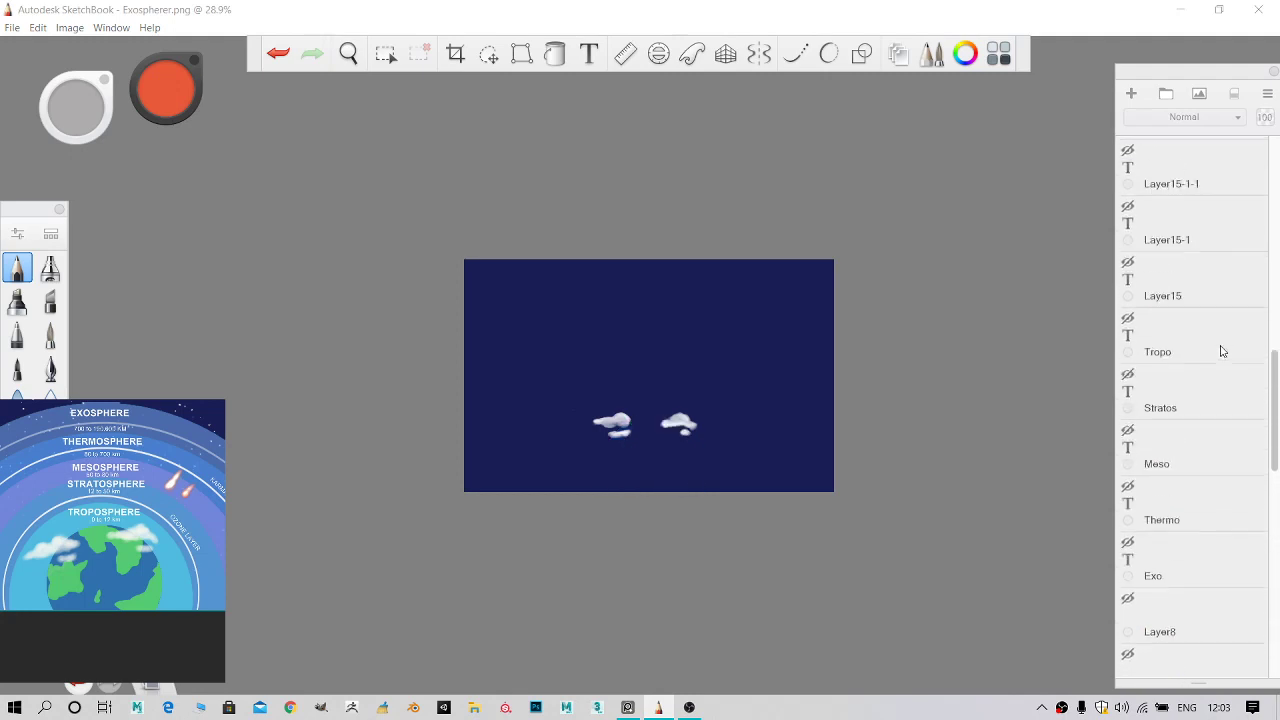
# Hide the Background and Clouds layers, leaving only the cloud 2 layer visible on the transparent canvas.
pyautogui.scroll(8, 1220, 350)
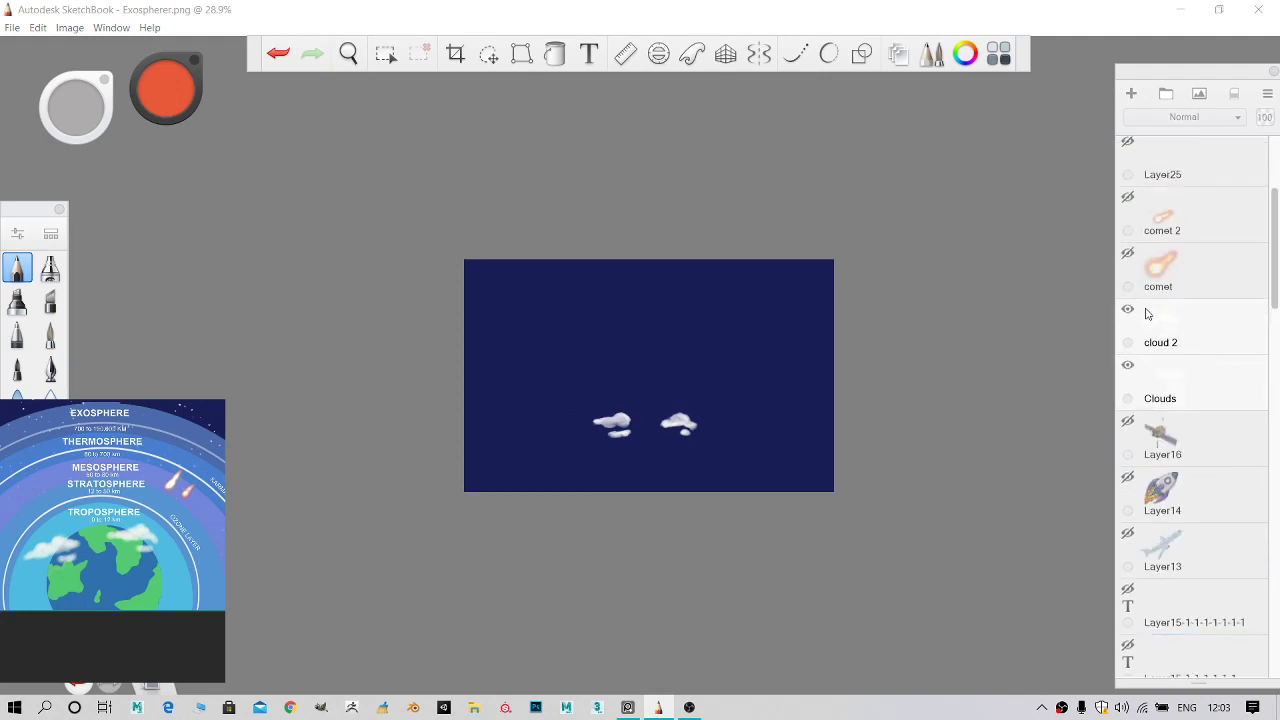
pyautogui.click(1131, 311)
pyautogui.click(1131, 311)
pyautogui.scroll(-8, 1195, 392)
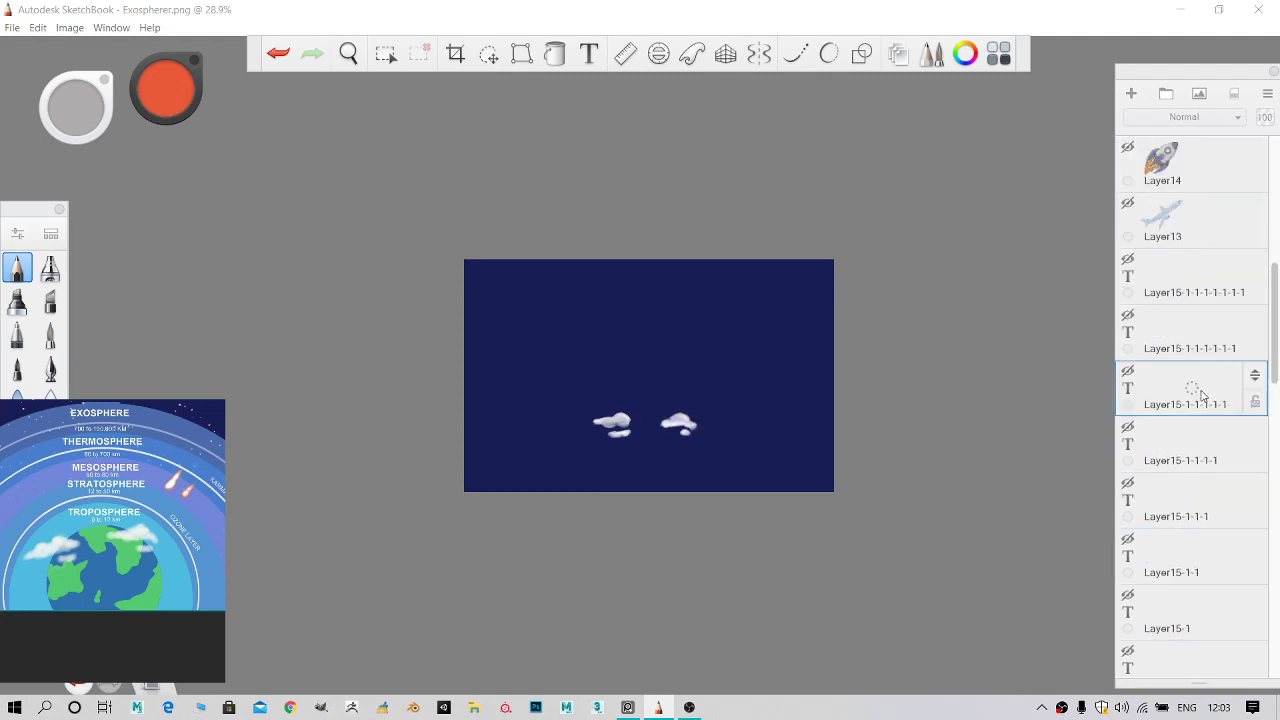
pyautogui.scroll(-10, 1212, 397)
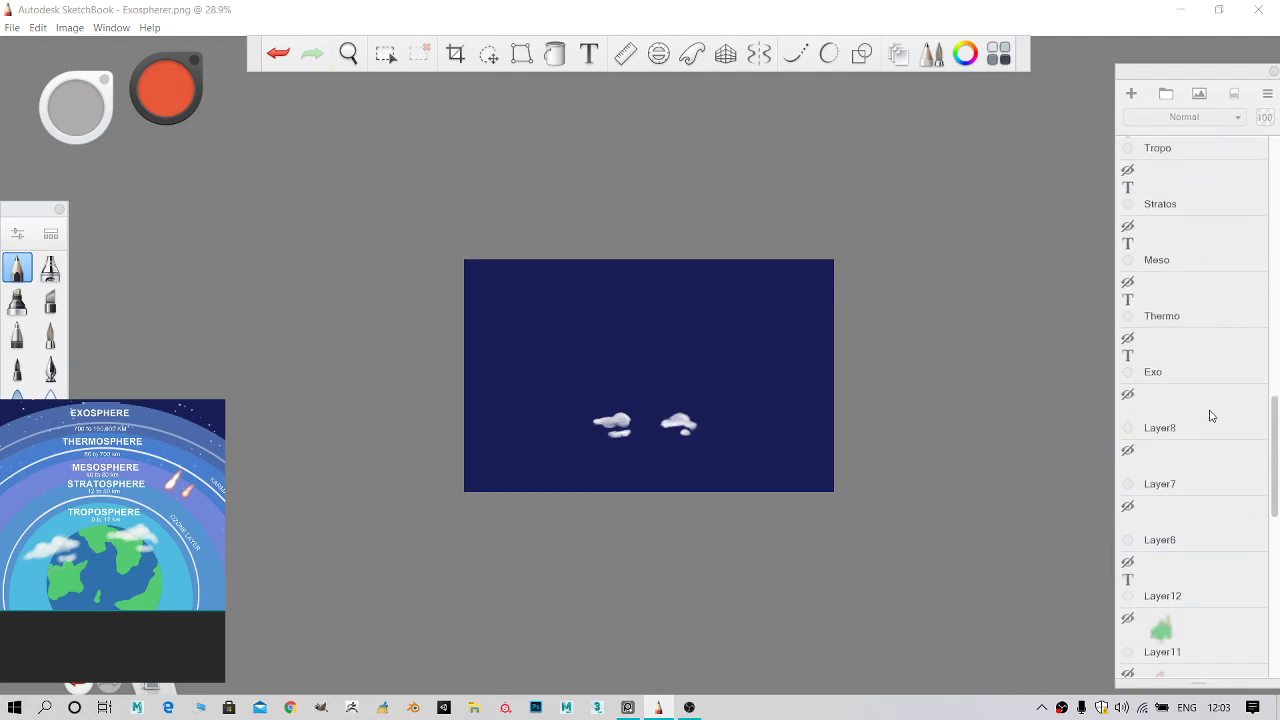
pyautogui.scroll(-3, 1218, 401)
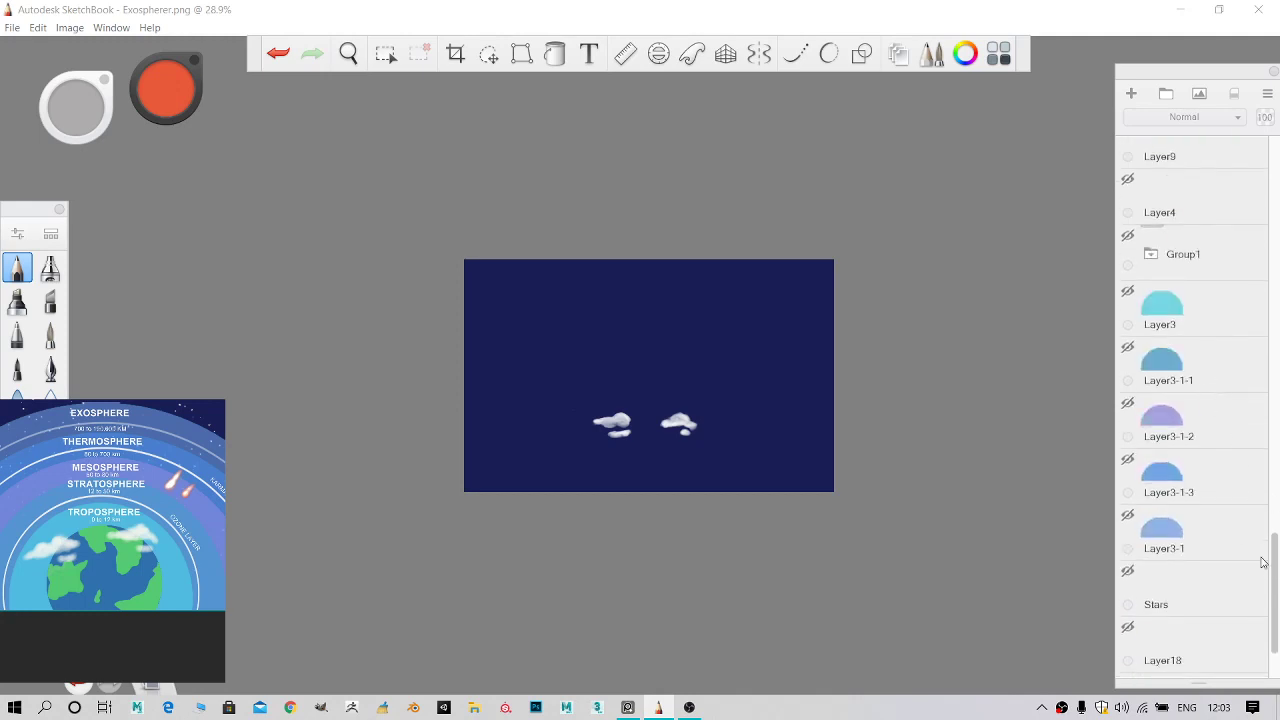
pyautogui.scroll(-2, 1182, 647)
pyautogui.click(1127, 649)
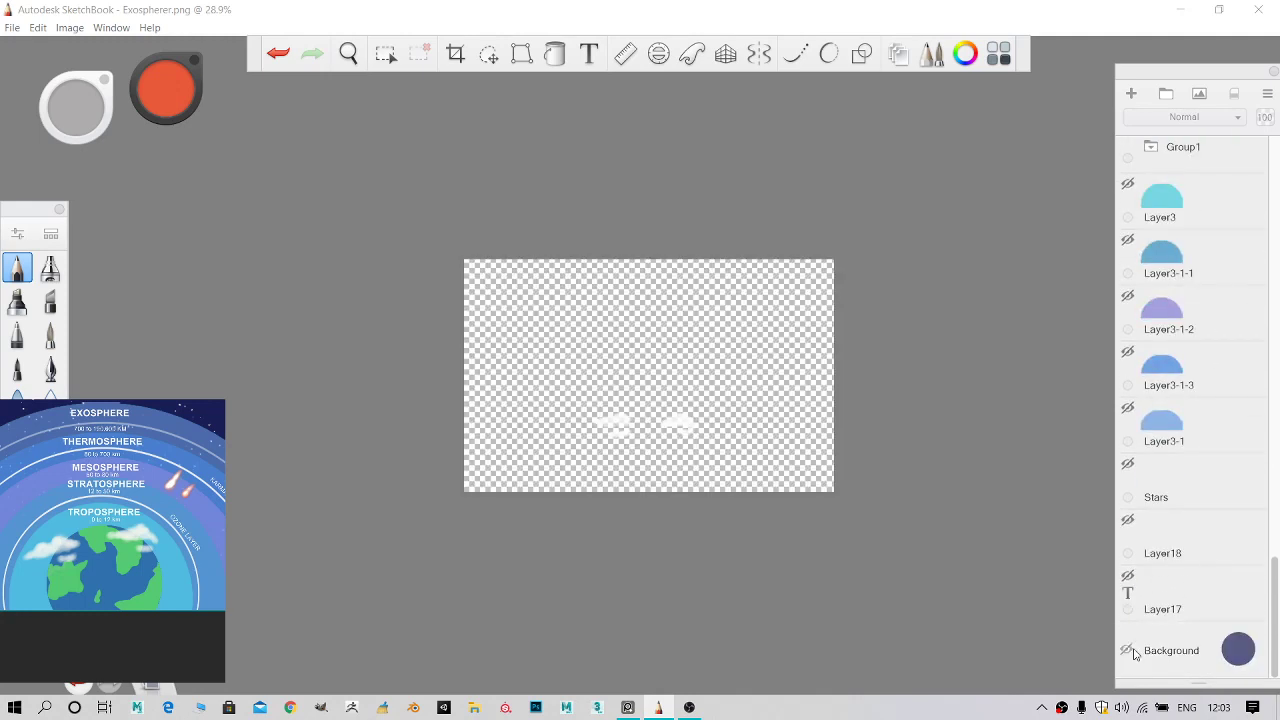
pyautogui.scroll(8, 1187, 332)
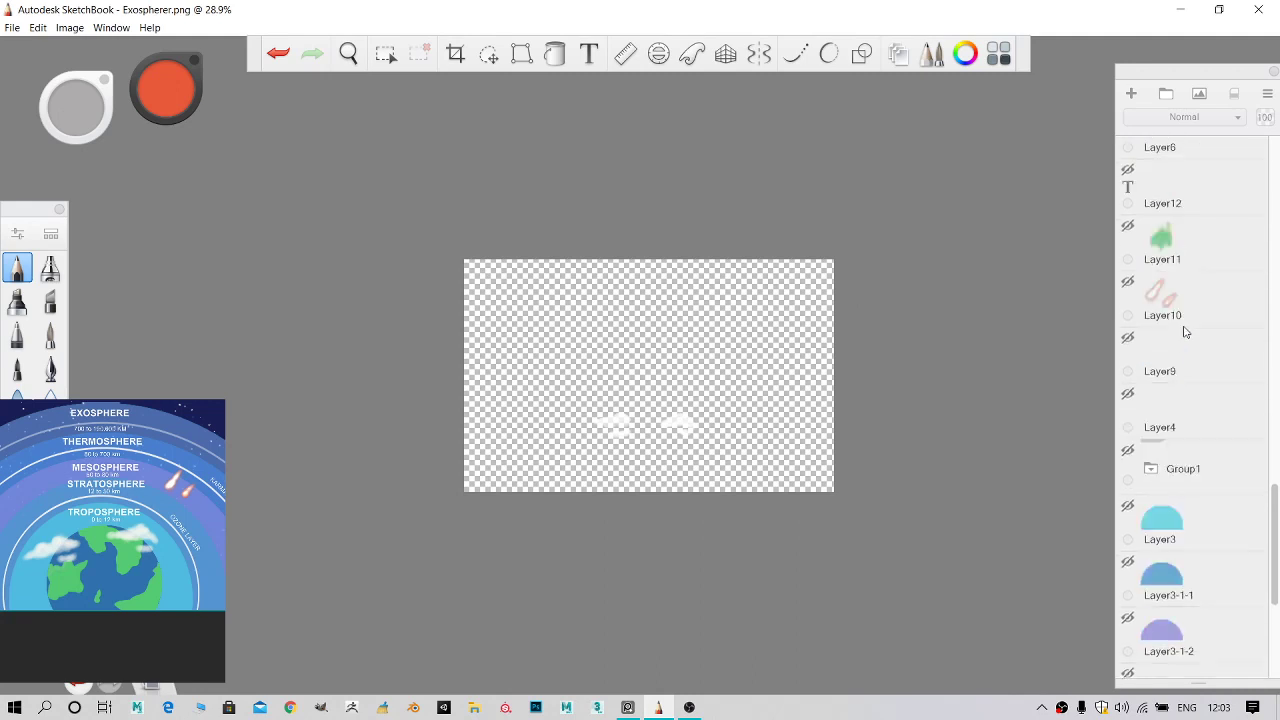
pyautogui.scroll(10, 1187, 332)
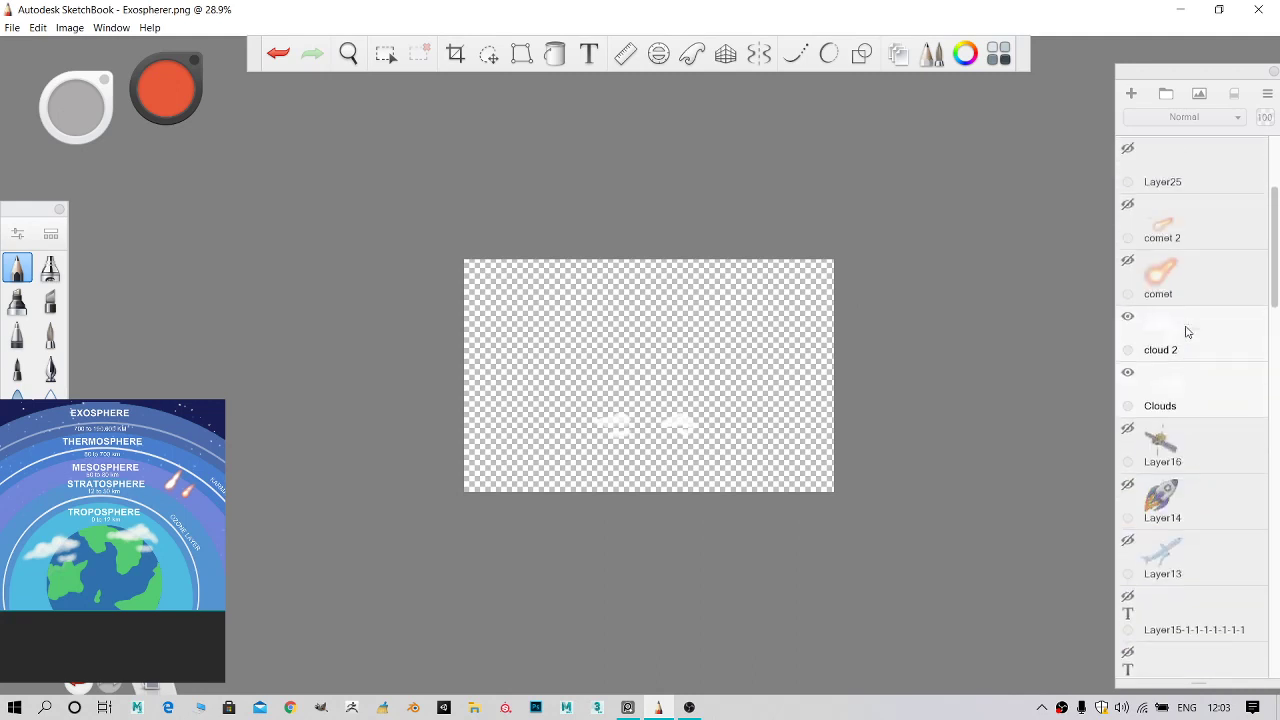
pyautogui.click(1127, 372)
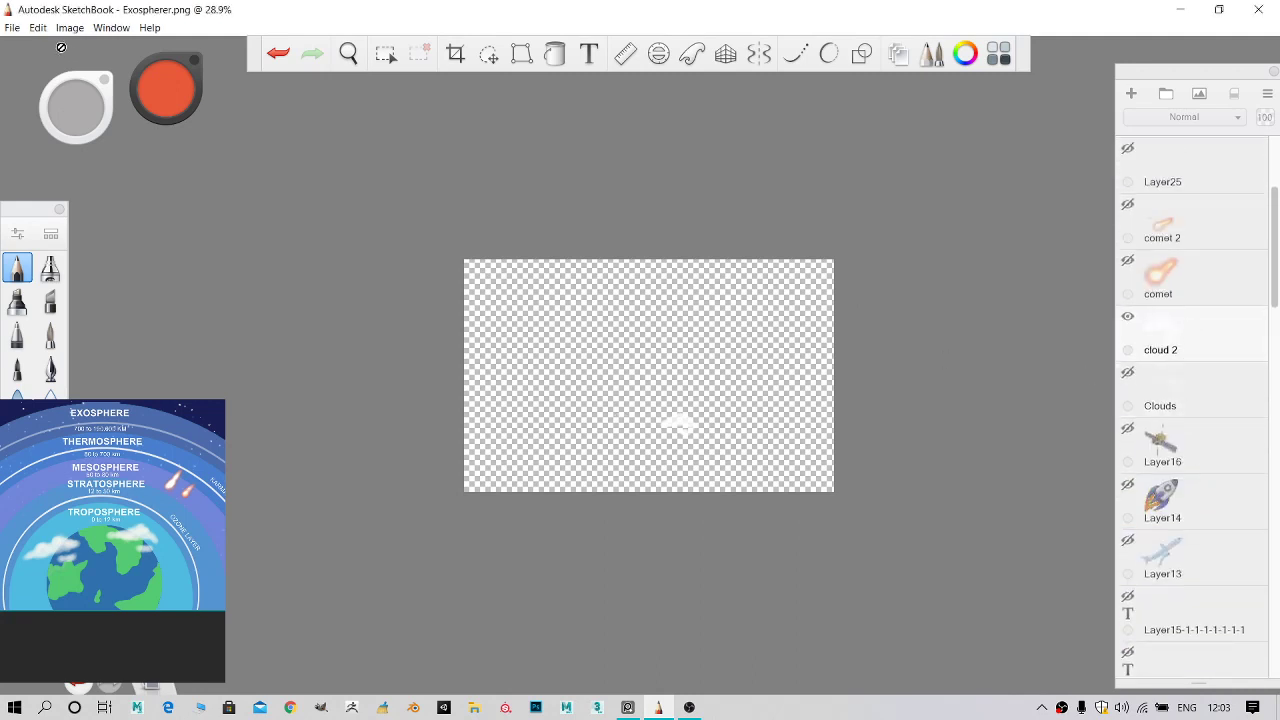
# Save the isolated cloud 2 artwork as a PNG file named Cloud 1 in the Animation asset folder.
pyautogui.click(4, 28)
pyautogui.click(38, 129)
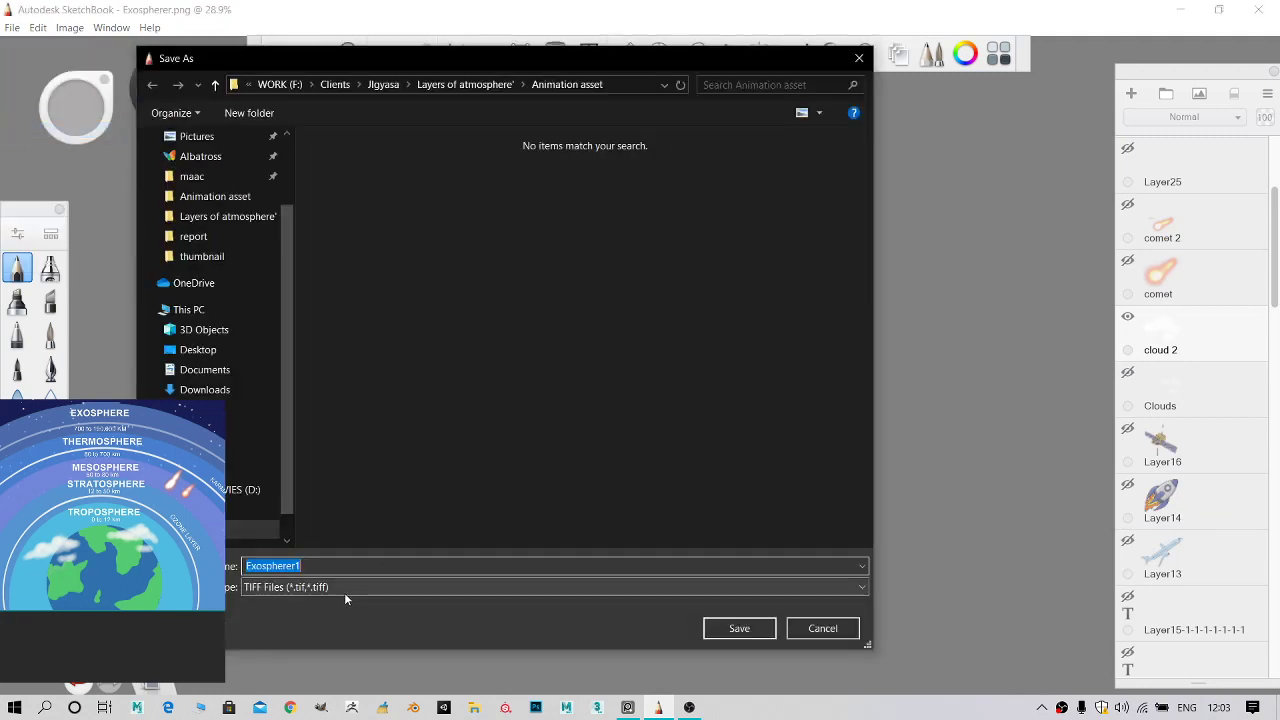
pyautogui.click(344, 592)
pyautogui.press('p')
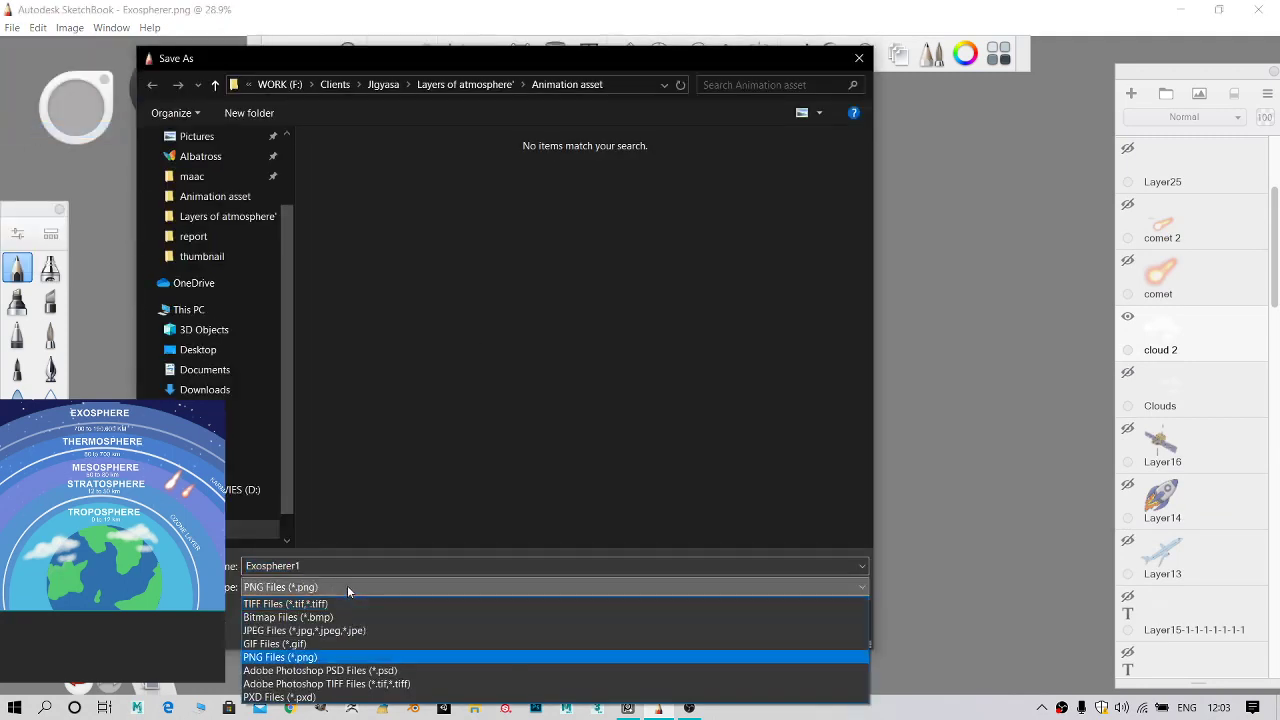
pyautogui.click(329, 656)
pyautogui.click(362, 567)
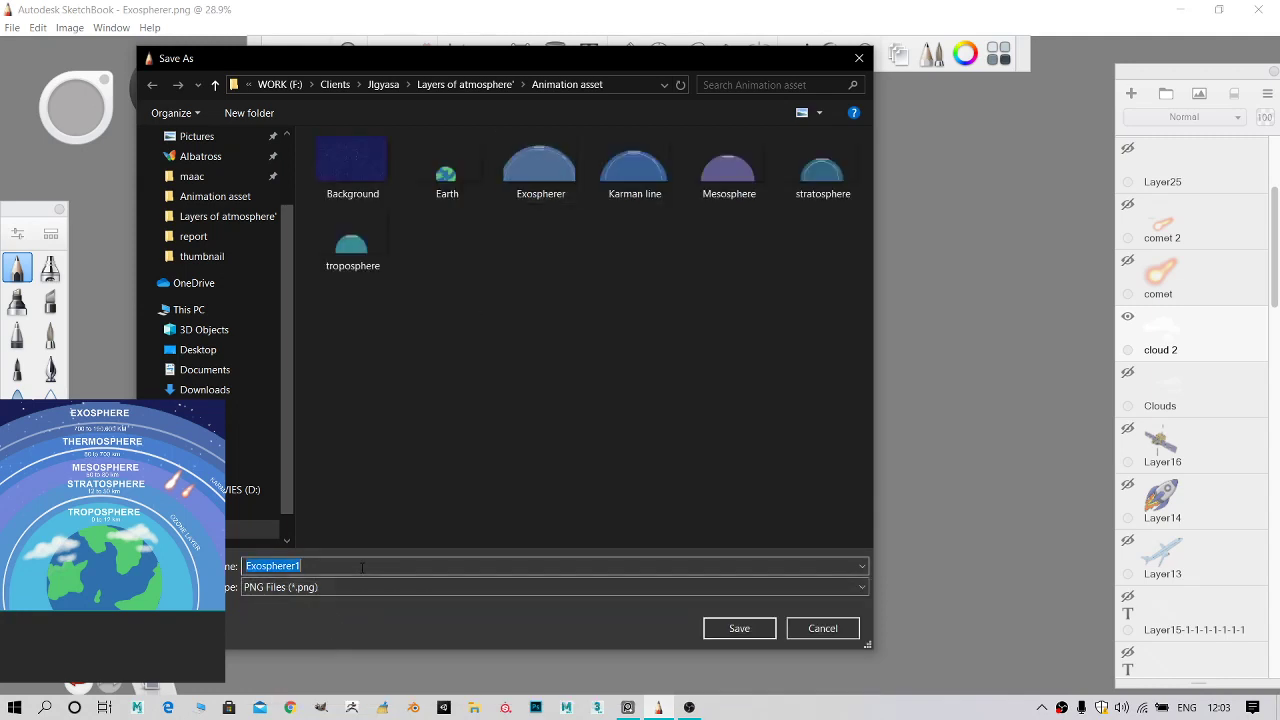
pyautogui.write('Cl')
pyautogui.write('oud 1')
pyautogui.click(760, 632)
pyautogui.click(686, 424)
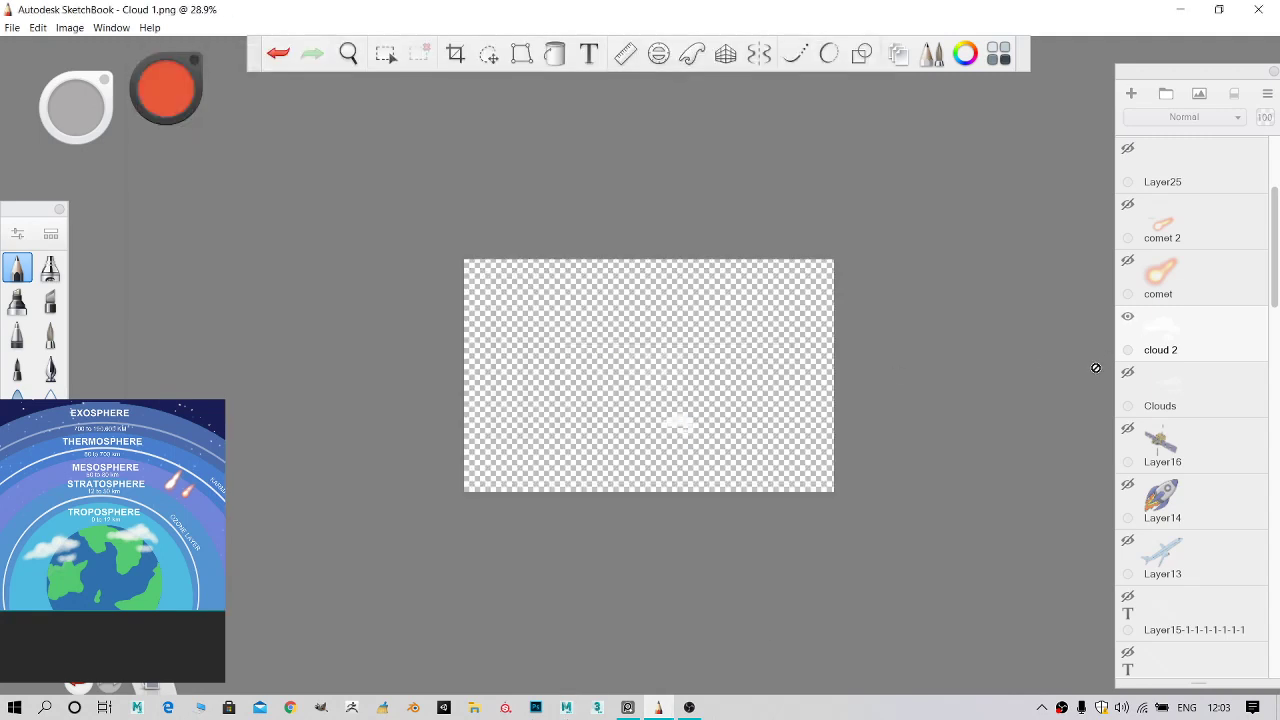
# Save the Clouds layer on its own, with cloud 2 hidden, as the PNG file Cloud 2 and hide that layer.
pyautogui.click(1127, 319)
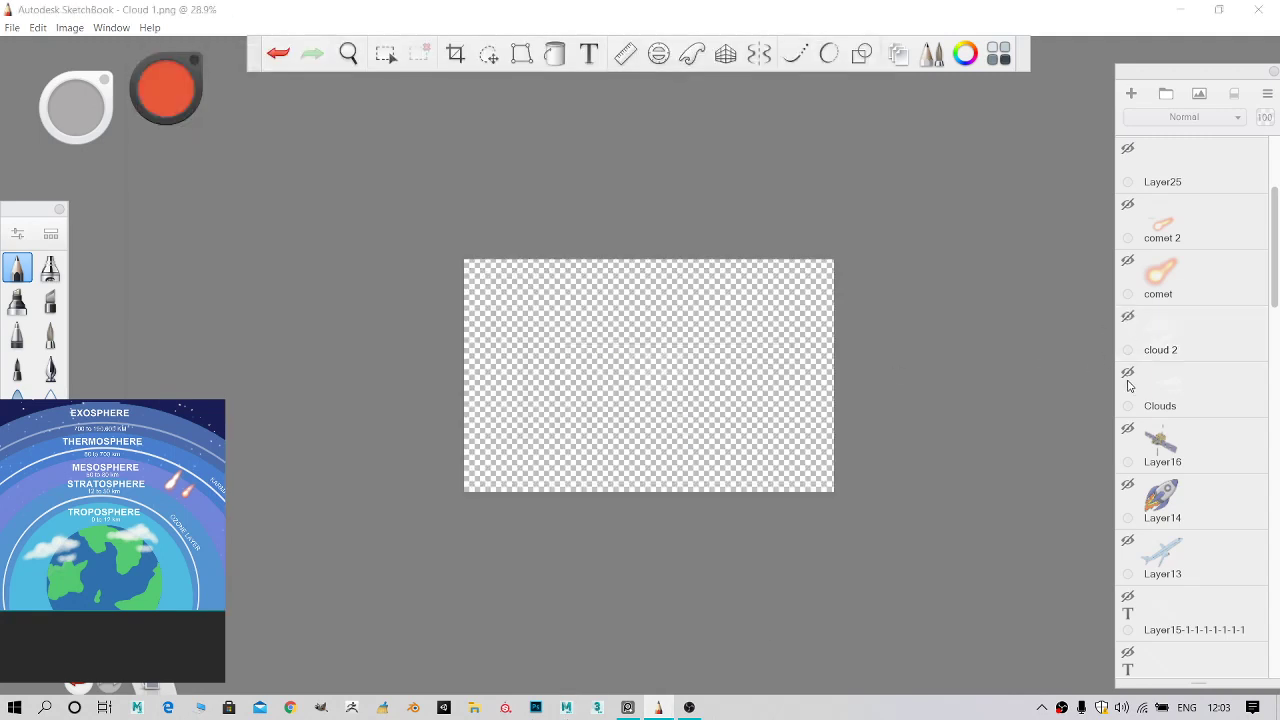
pyautogui.click(1127, 372)
pyautogui.click(12, 27)
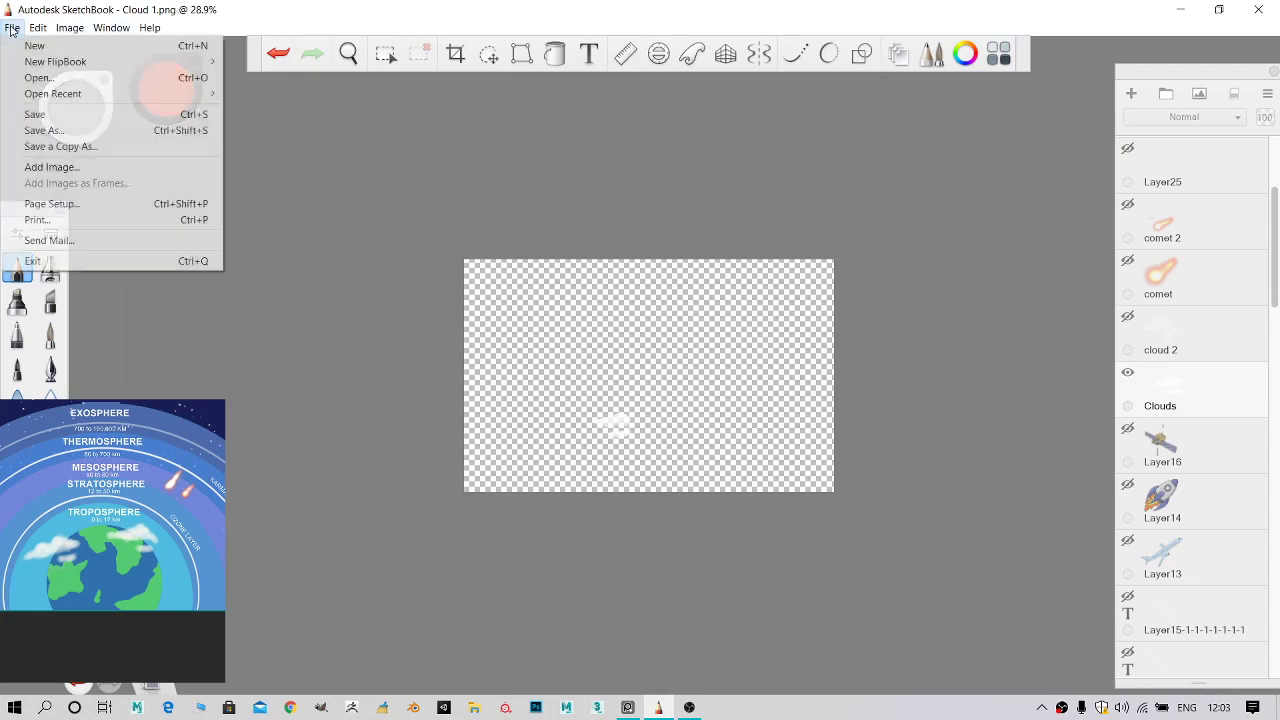
pyautogui.click(45, 130)
pyautogui.click(372, 587)
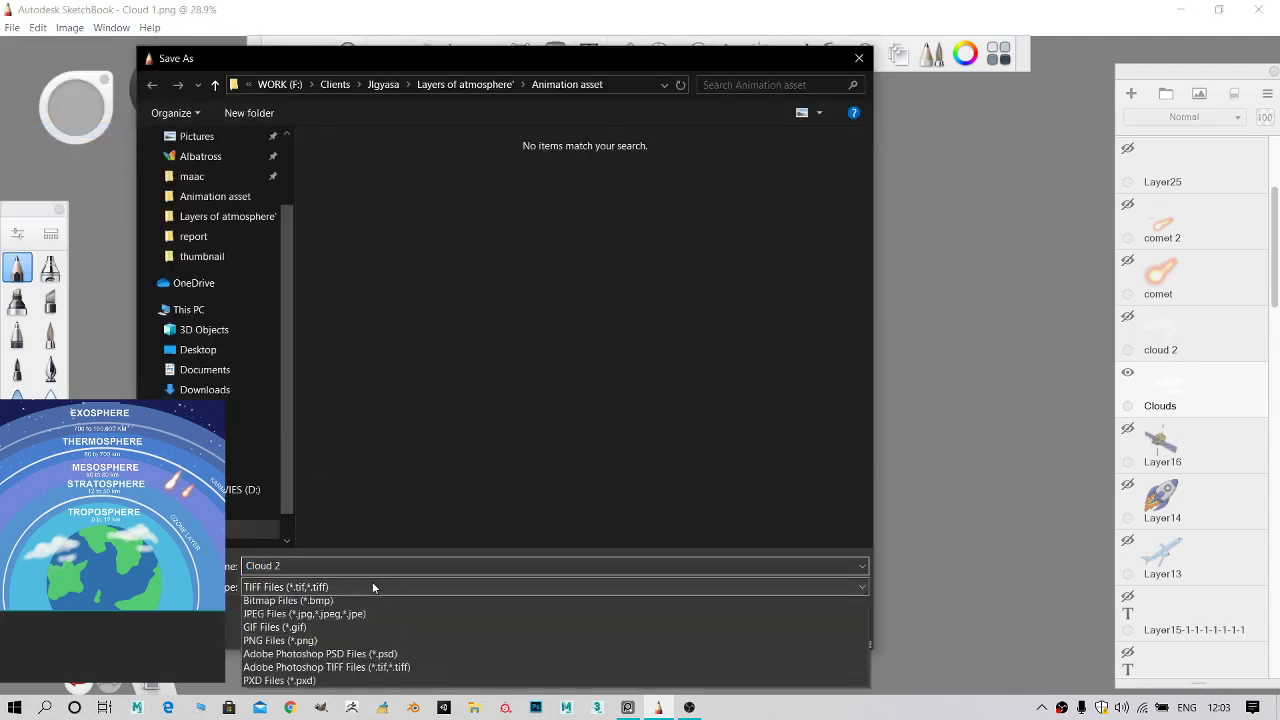
pyautogui.click(318, 657)
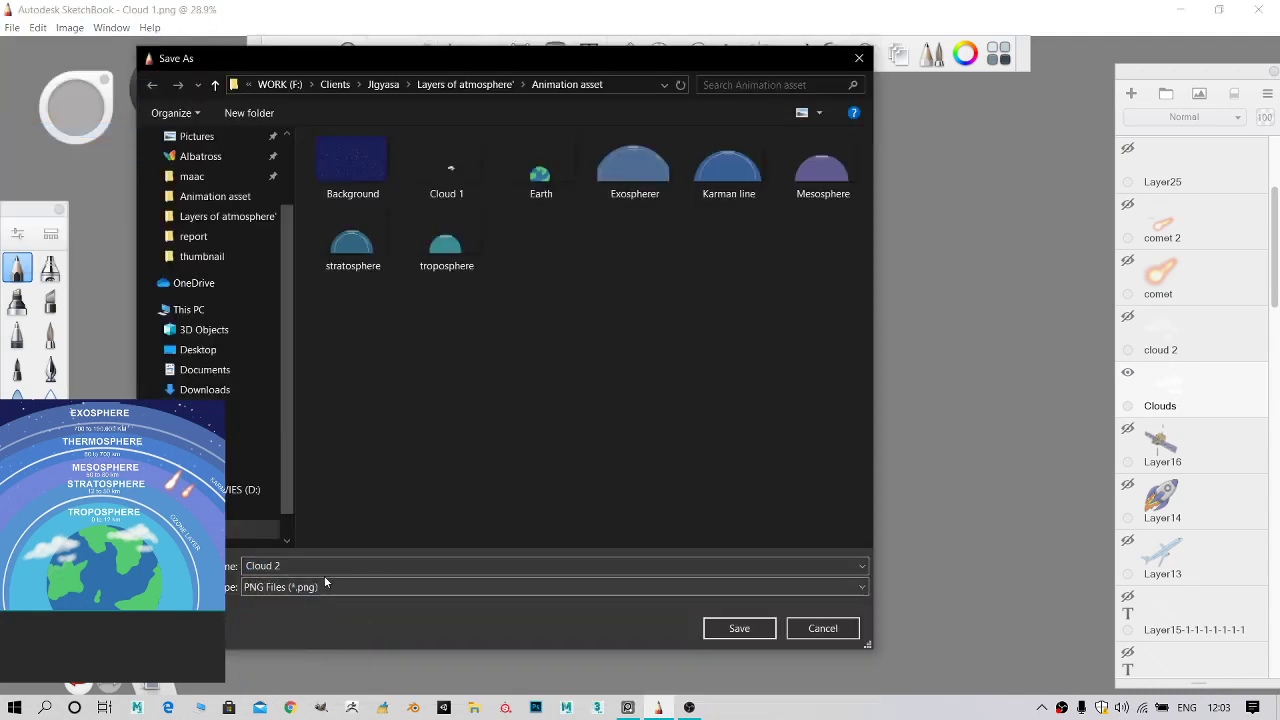
pyautogui.click(749, 628)
pyautogui.click(684, 432)
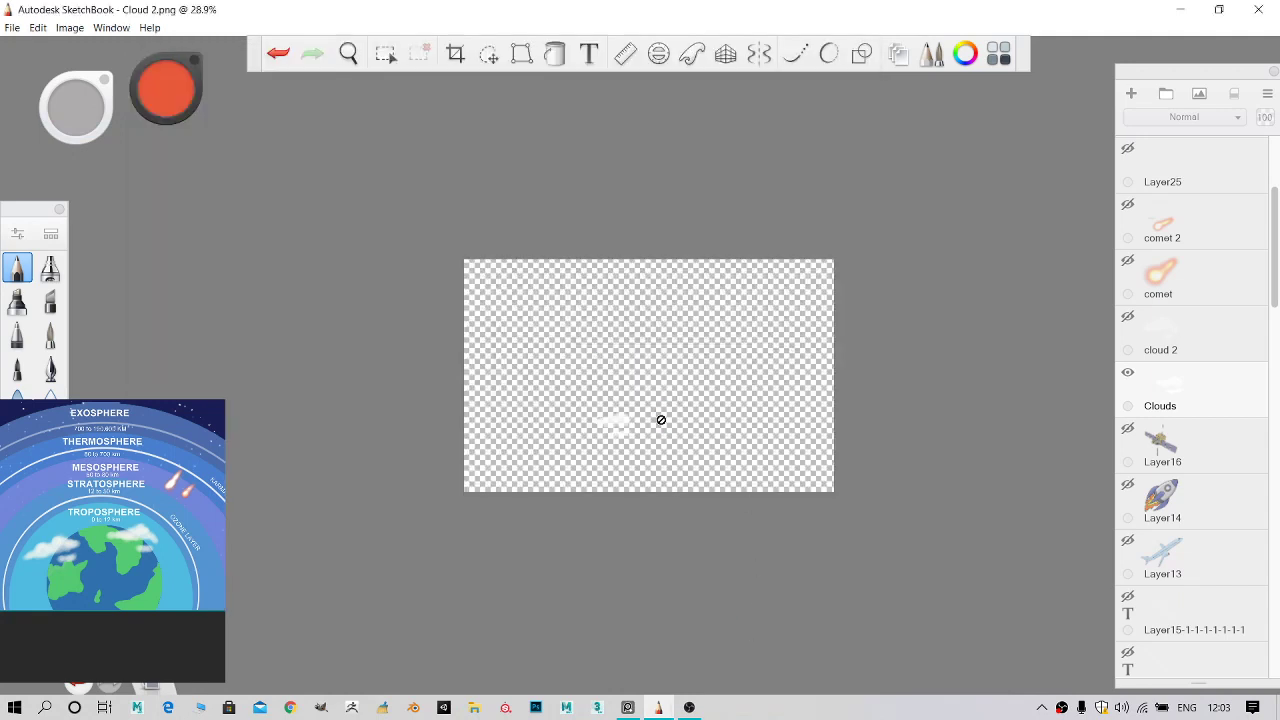
pyautogui.click(1127, 372)
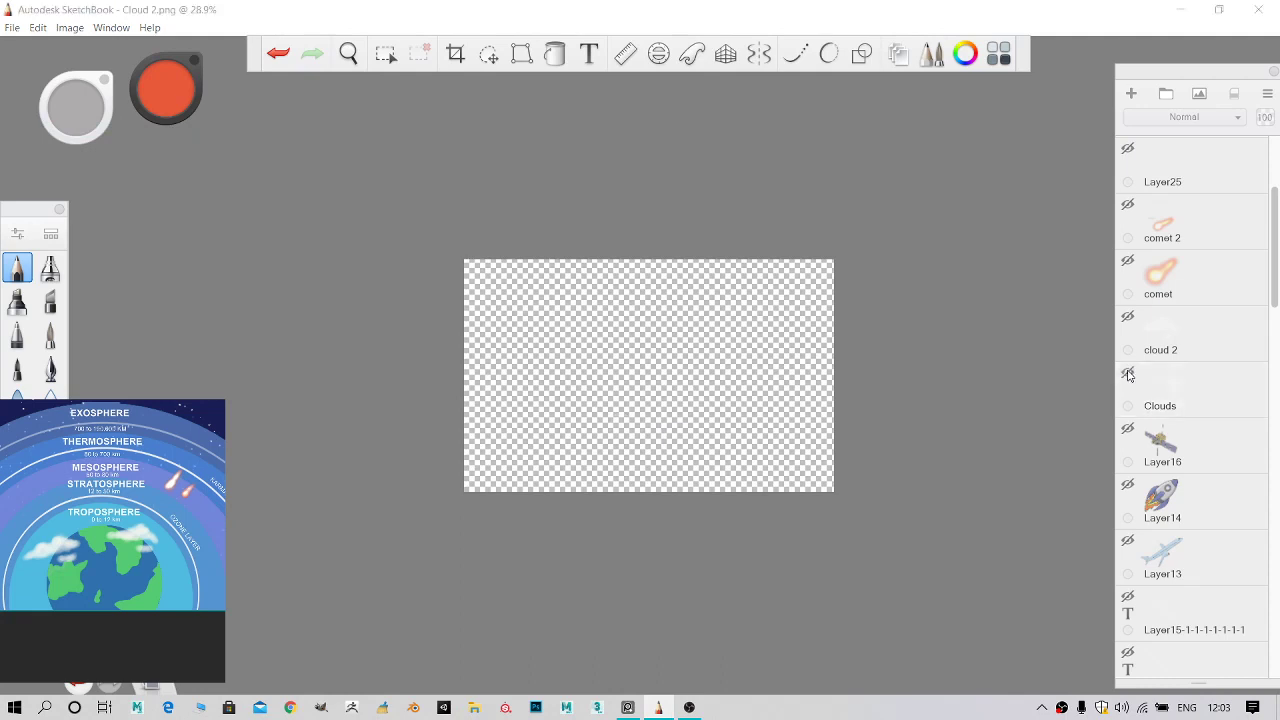
pyautogui.scroll(2, 1171, 345)
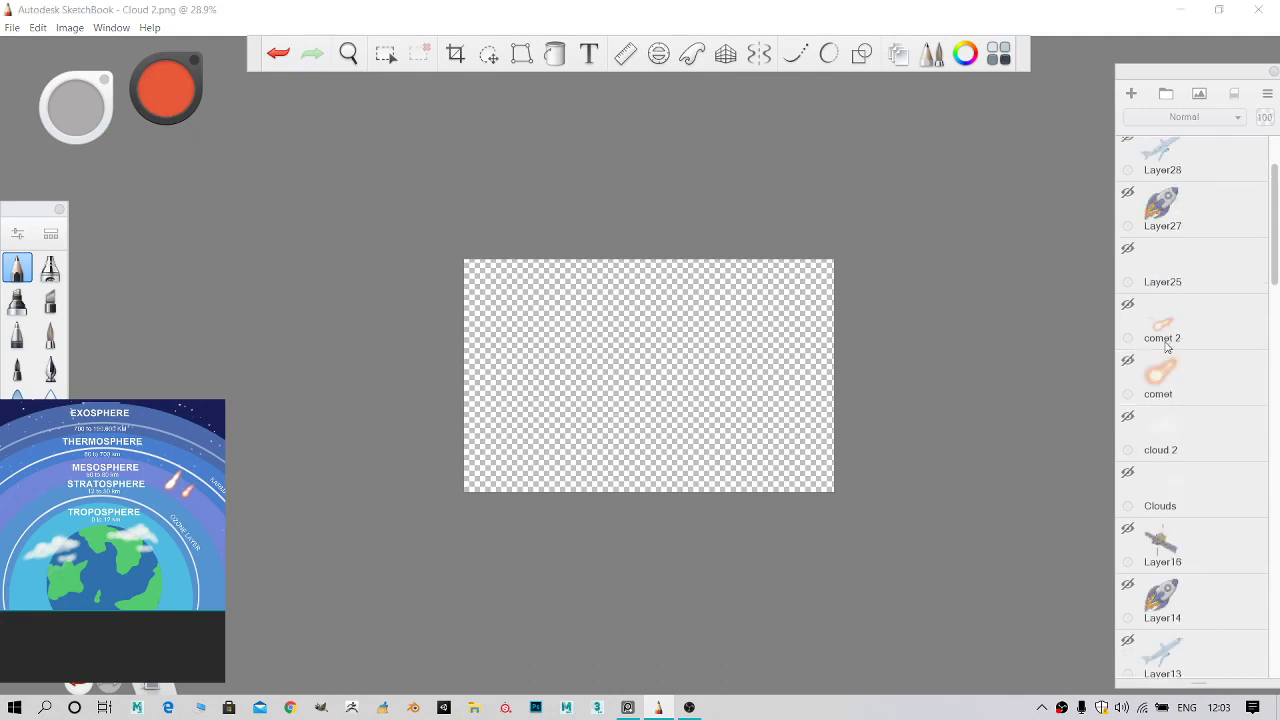
pyautogui.click(1128, 363)
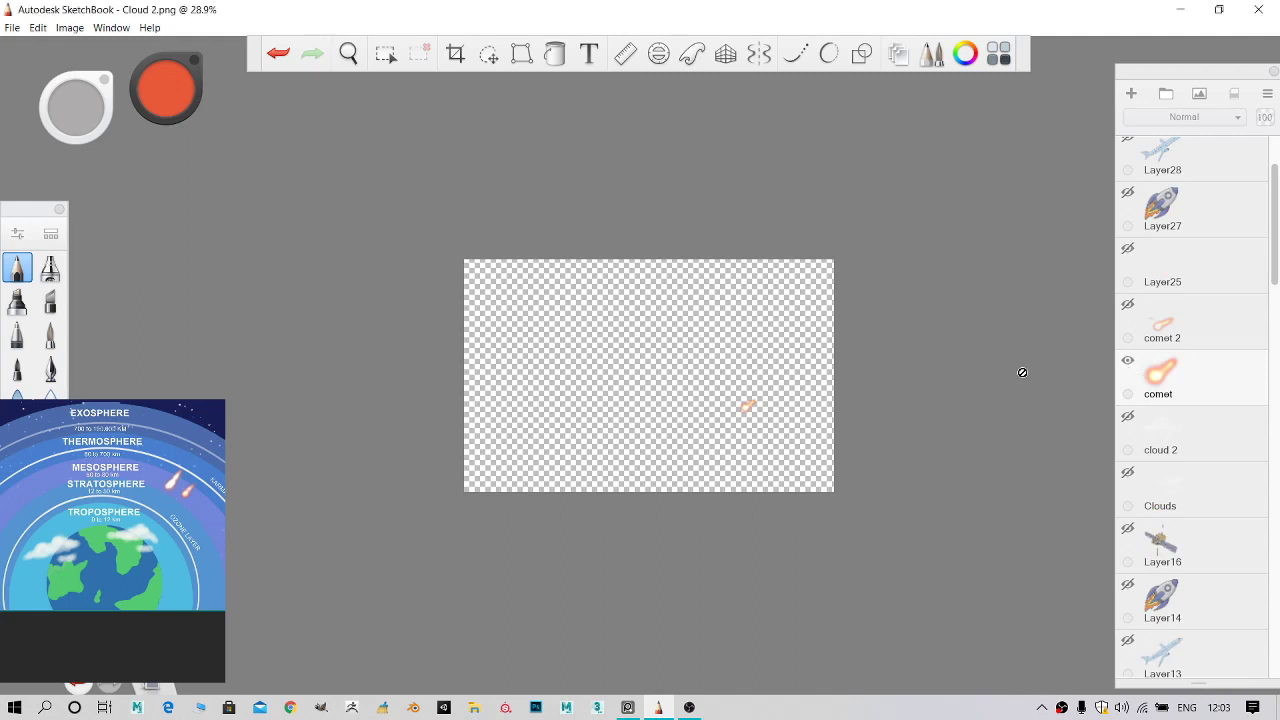
pyautogui.click(12, 27)
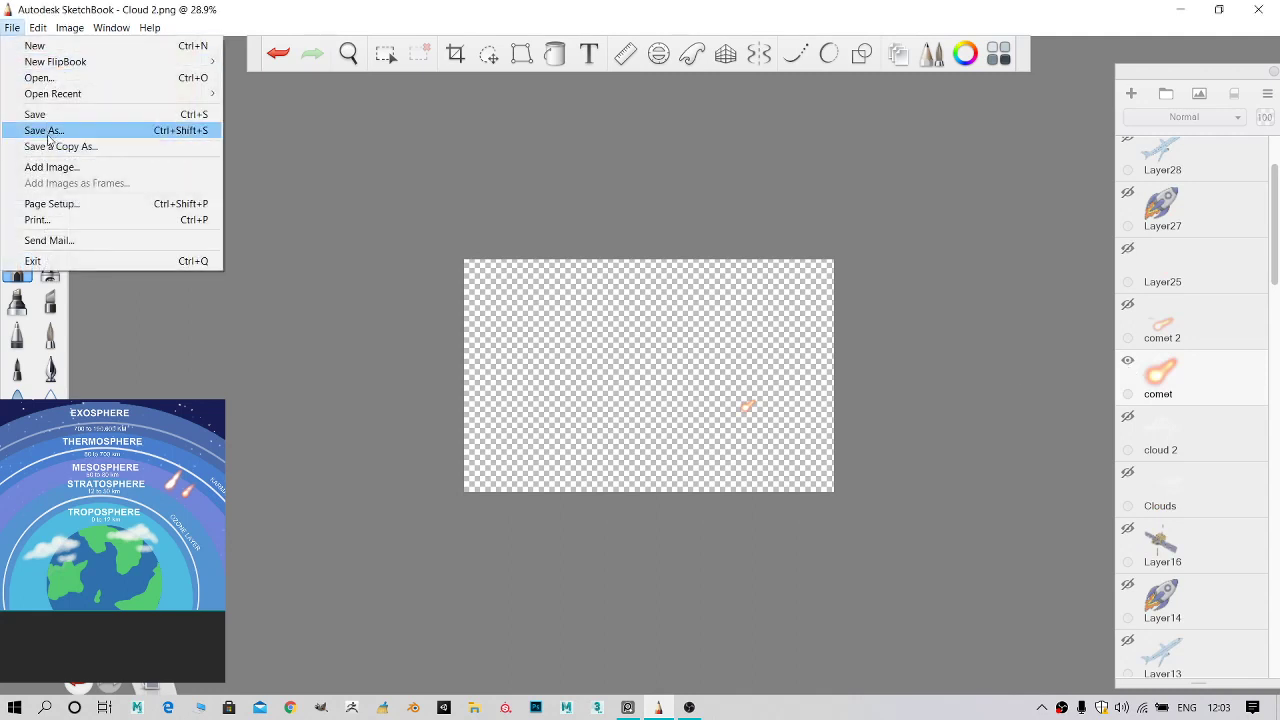
pyautogui.click(55, 134)
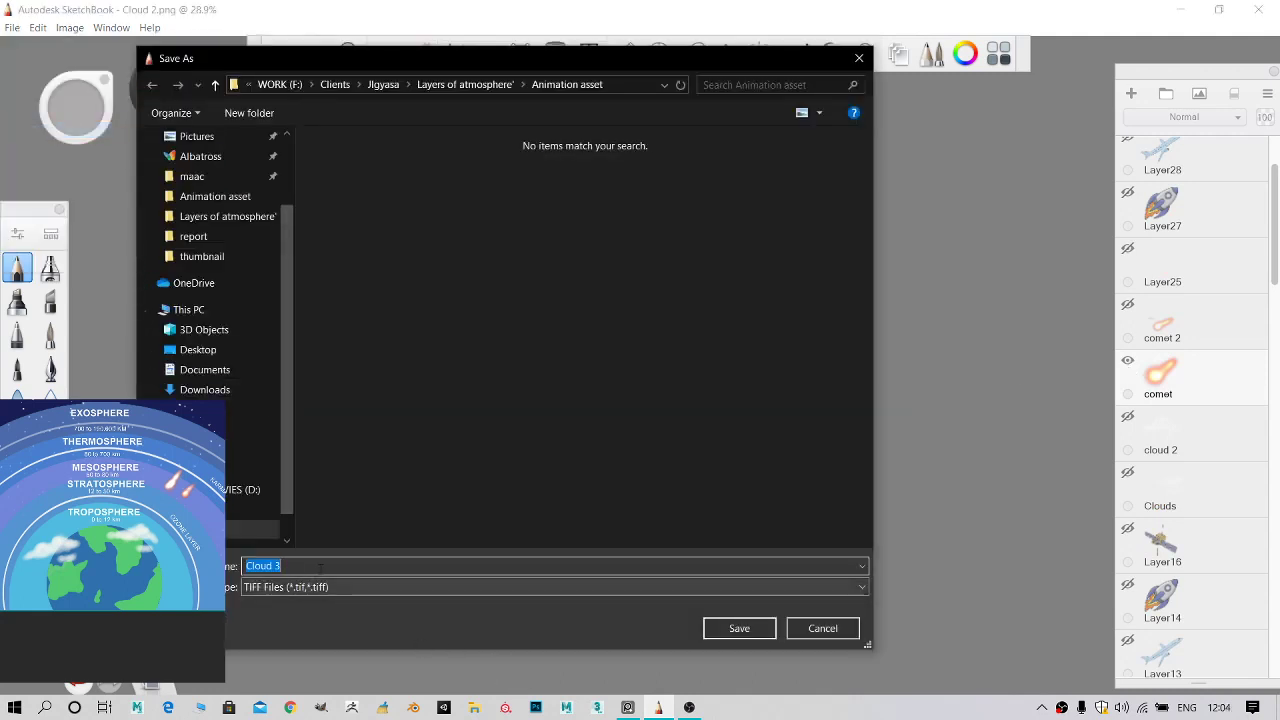
pyautogui.click(821, 625)
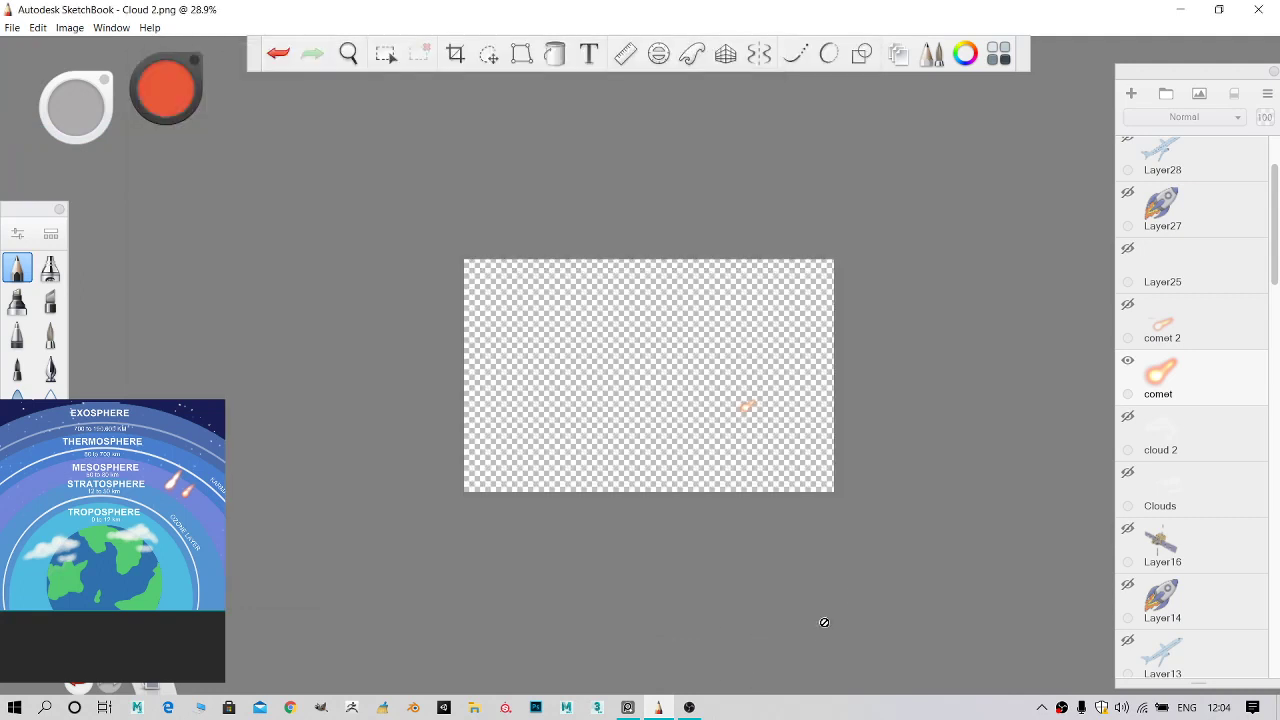
pyautogui.click(1128, 361)
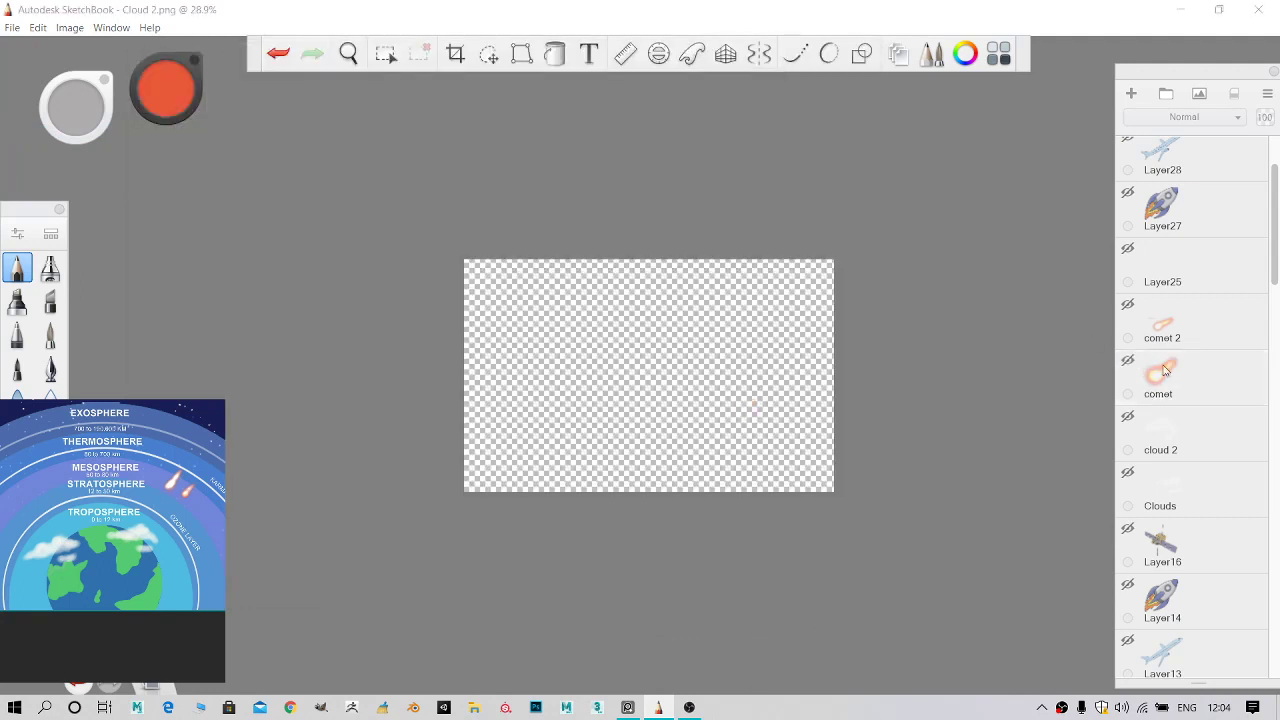
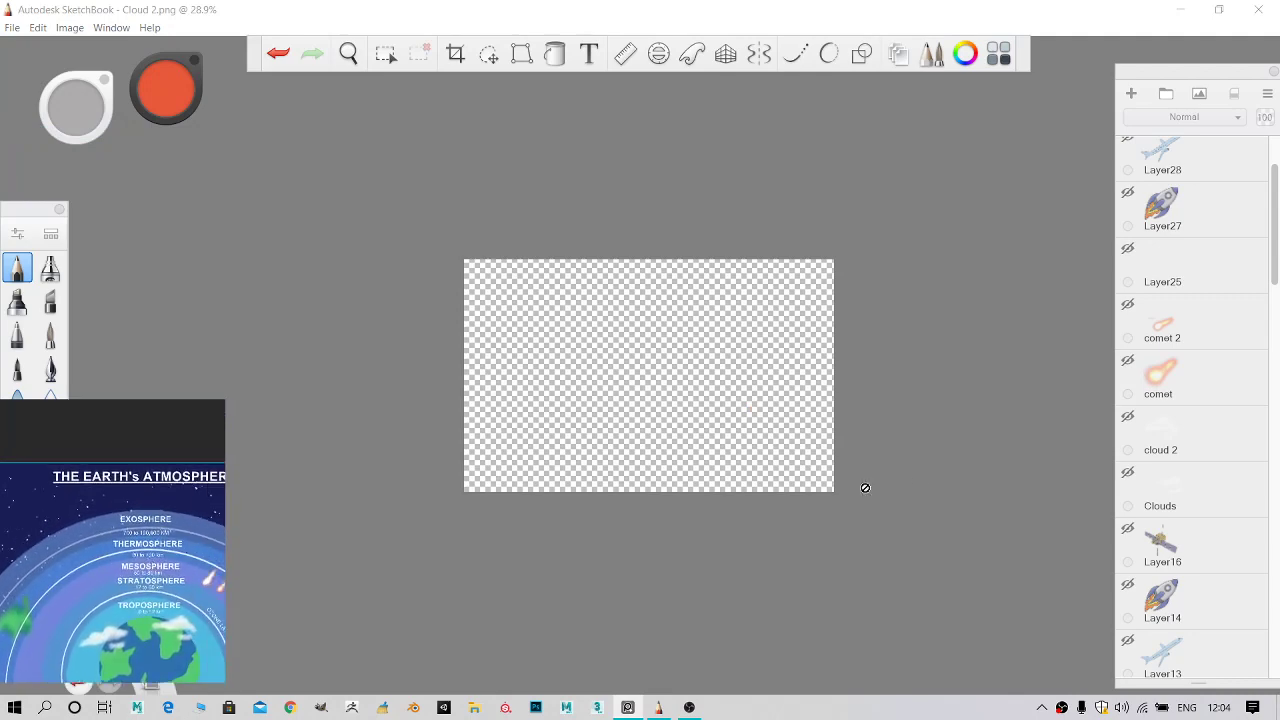
# Make only the green aurora artwork on Layer11 visible on the transparent canvas.
pyautogui.moveTo(1276, 213); pyautogui.dragTo(1277, 524)
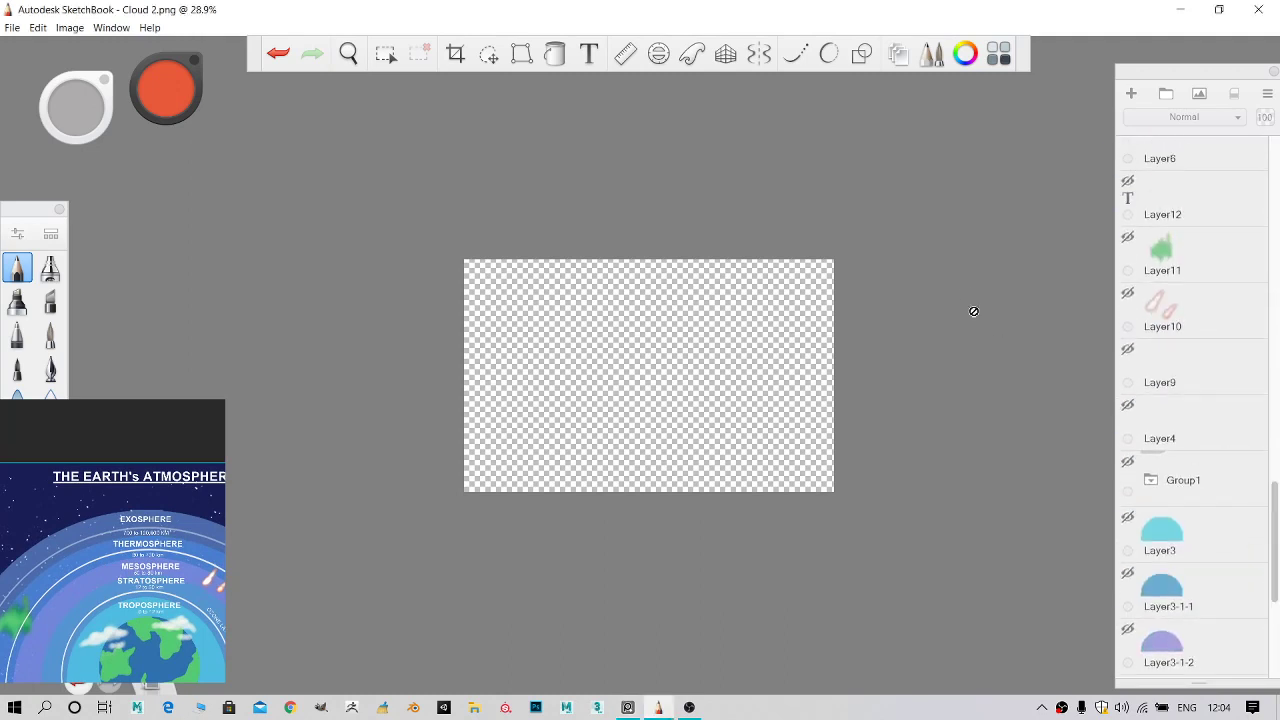
pyautogui.click(1127, 242)
pyautogui.click(1127, 242)
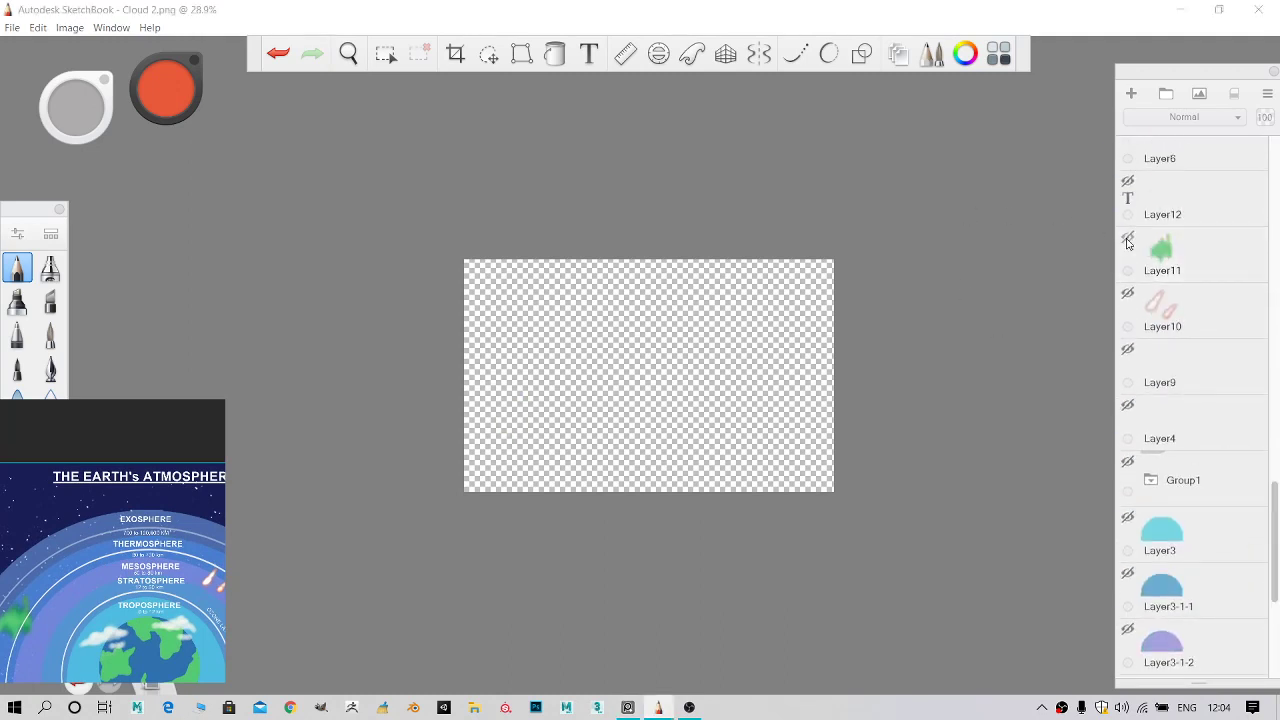
pyautogui.click(1180, 250)
pyautogui.click(1126, 237)
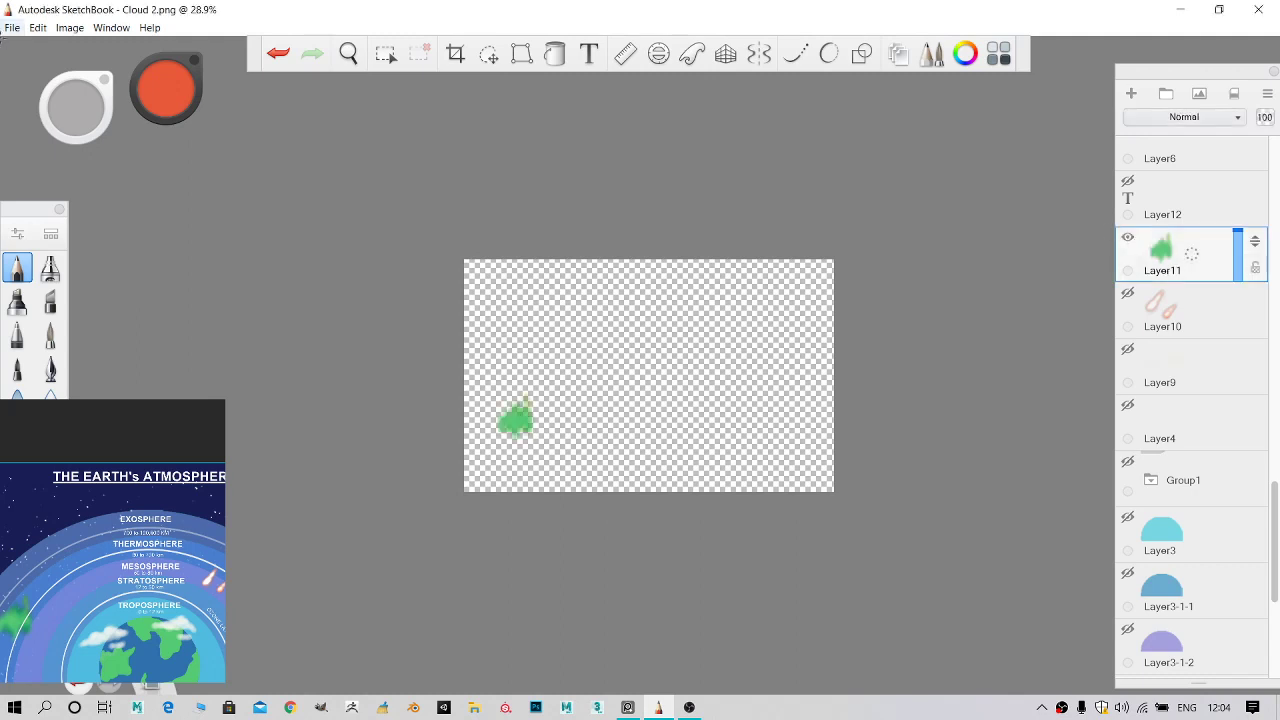
# Save the isolated aurora artwork as a PNG file named Arora in the Animation asset folder.
pyautogui.click(5, 29)
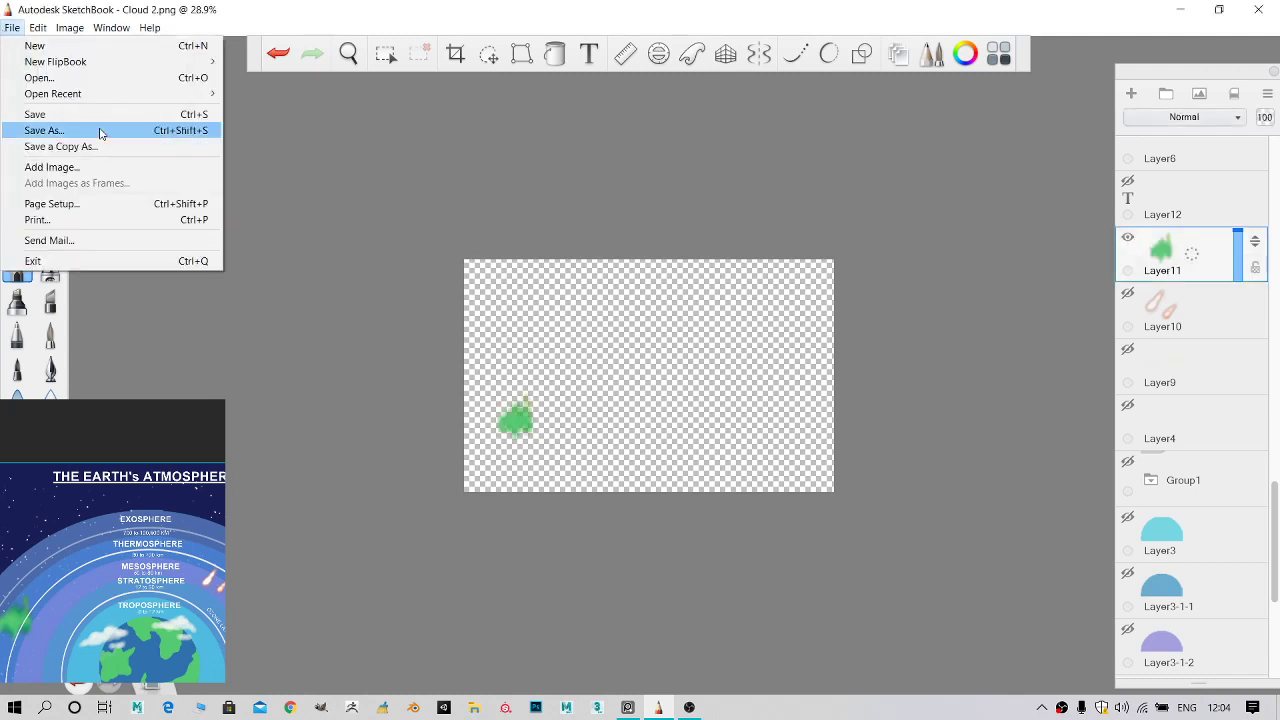
pyautogui.click(100, 133)
pyautogui.click(378, 583)
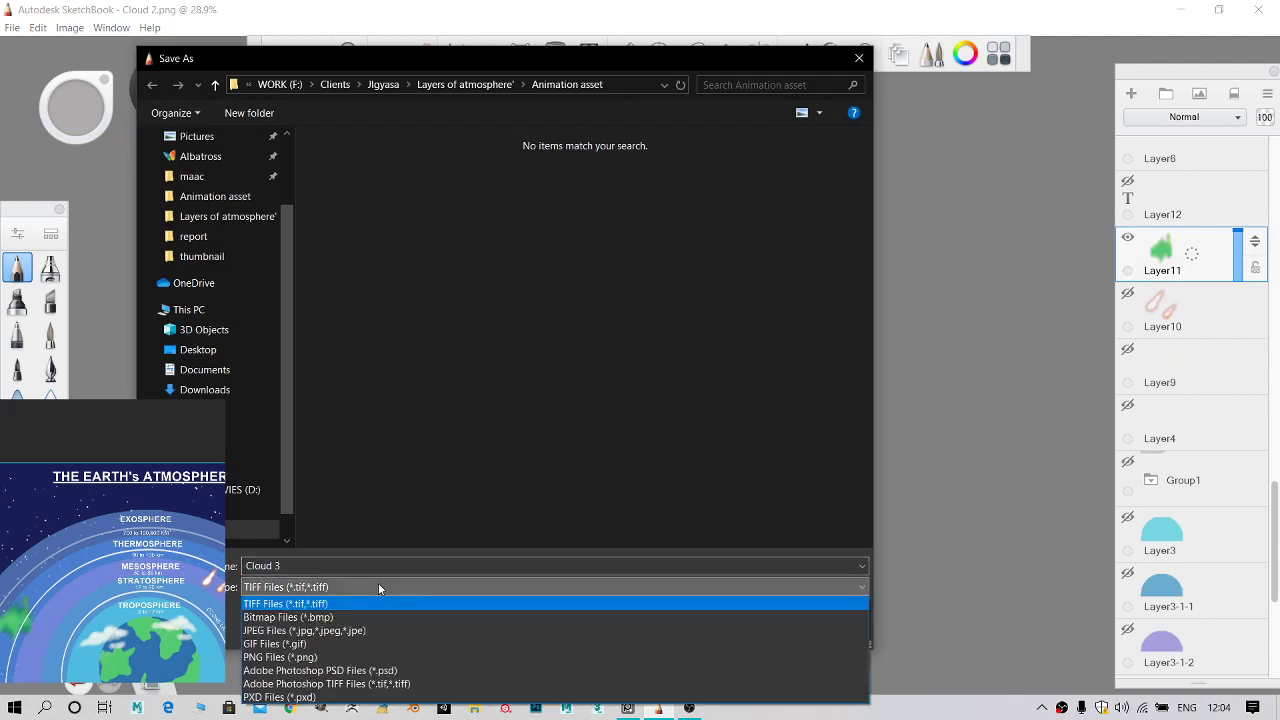
pyautogui.press('Down')
pyautogui.press('Down')
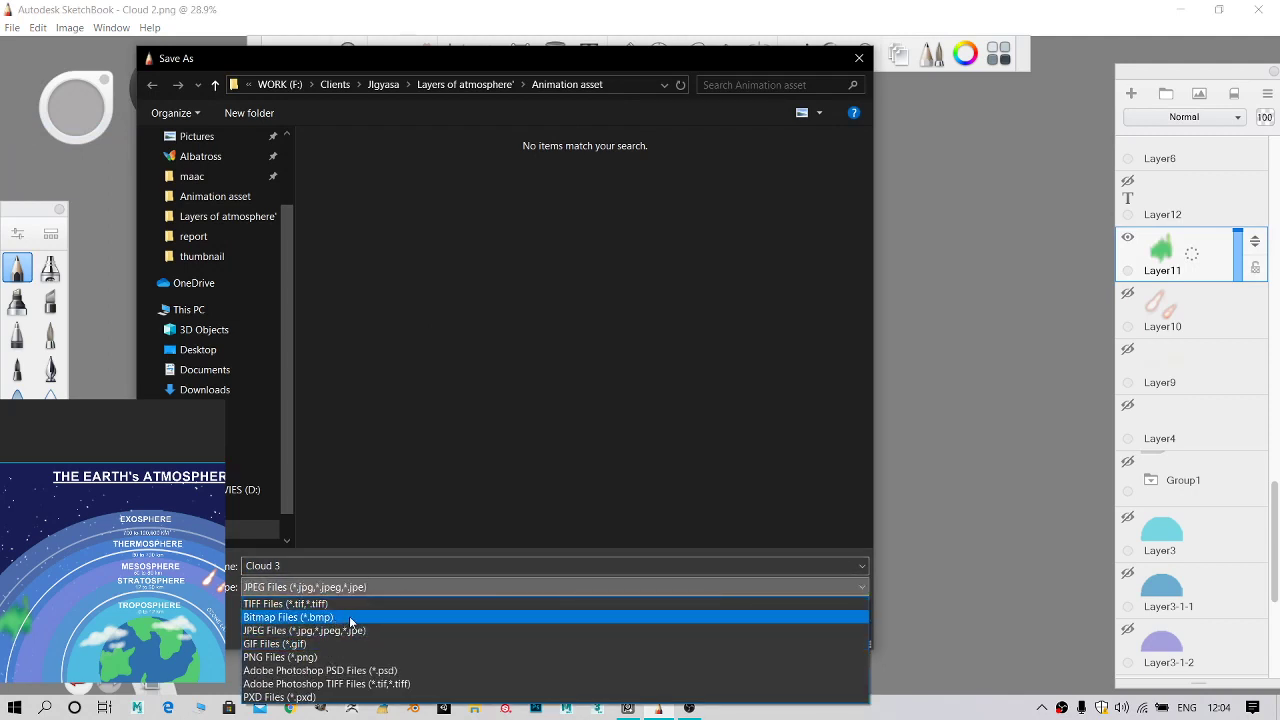
pyautogui.click(285, 657)
pyautogui.click(300, 566)
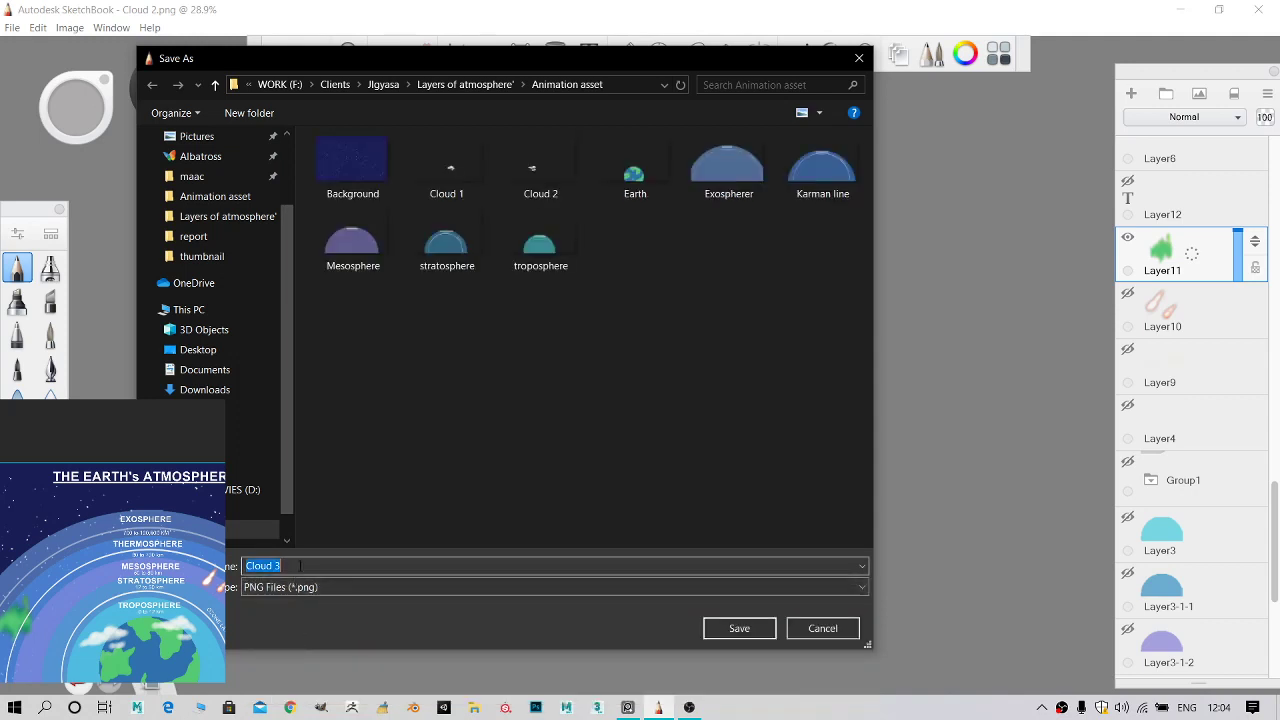
pyautogui.write('Aror')
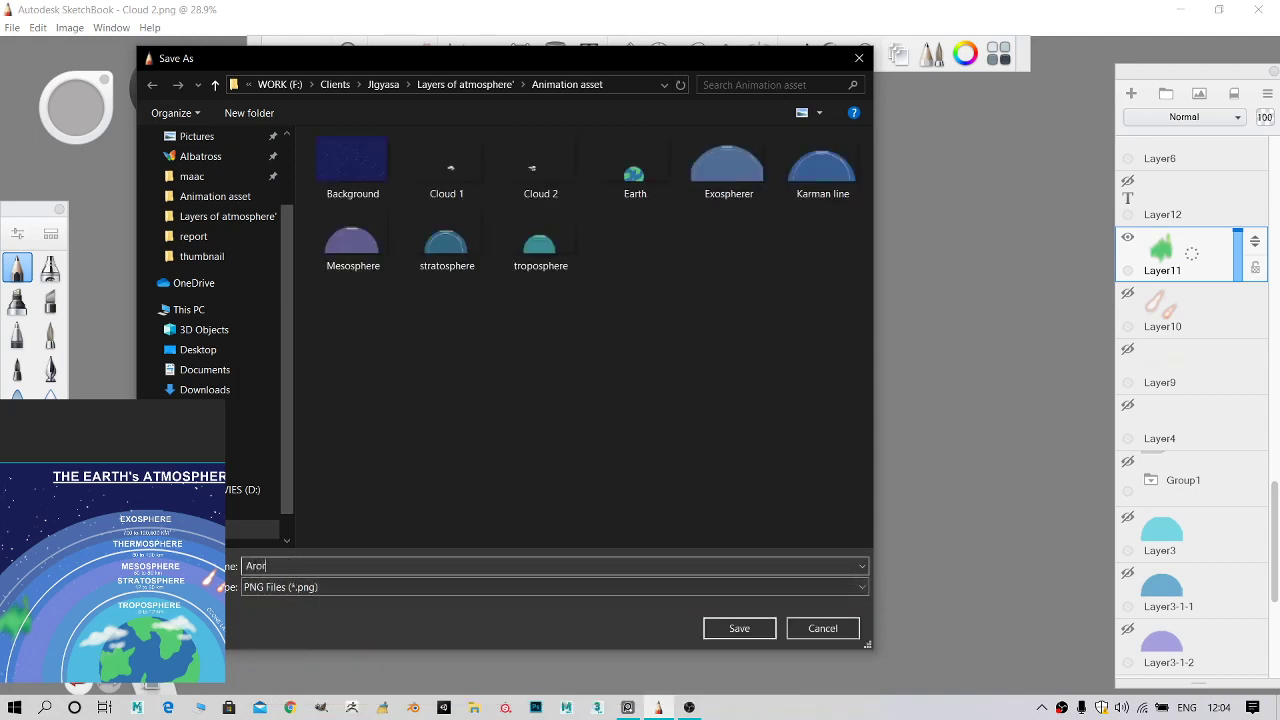
pyautogui.write('a')
pyautogui.click(737, 630)
pyautogui.click(669, 425)
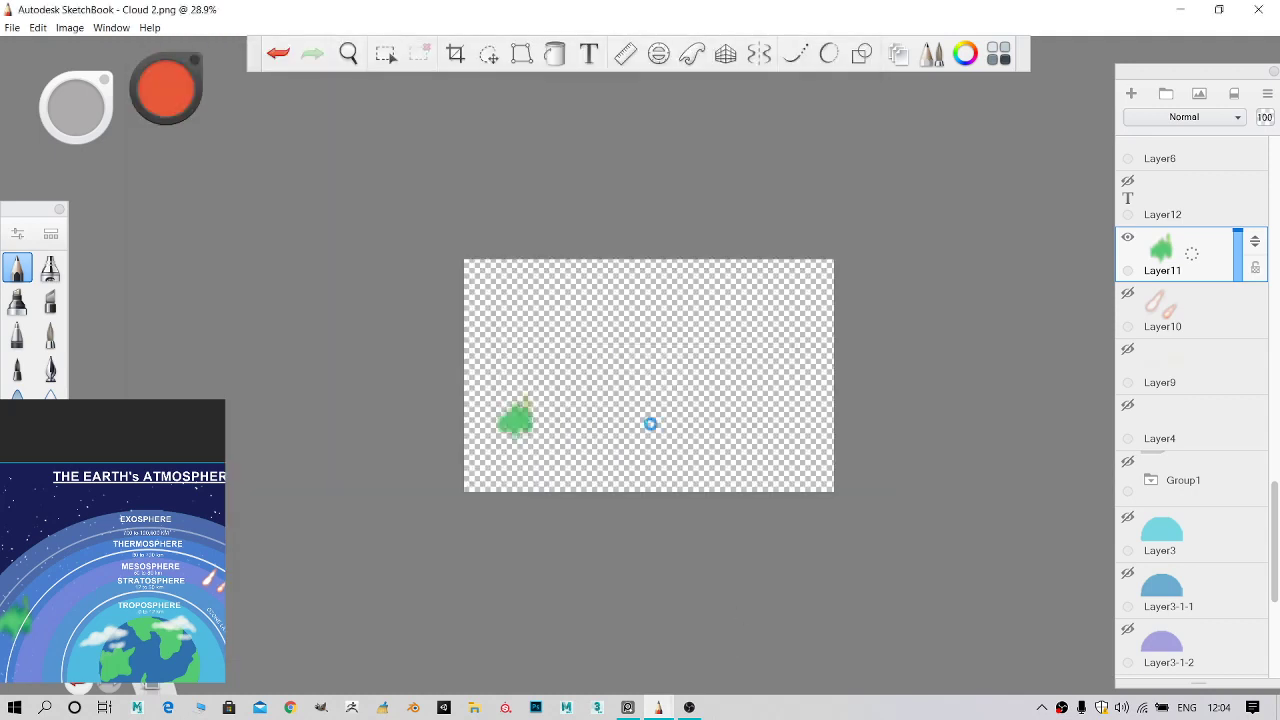
# Turn on Layer9 and Layer4 alongside the aurora to inspect what artwork they contain.
pyautogui.scroll(3, 529, 317)
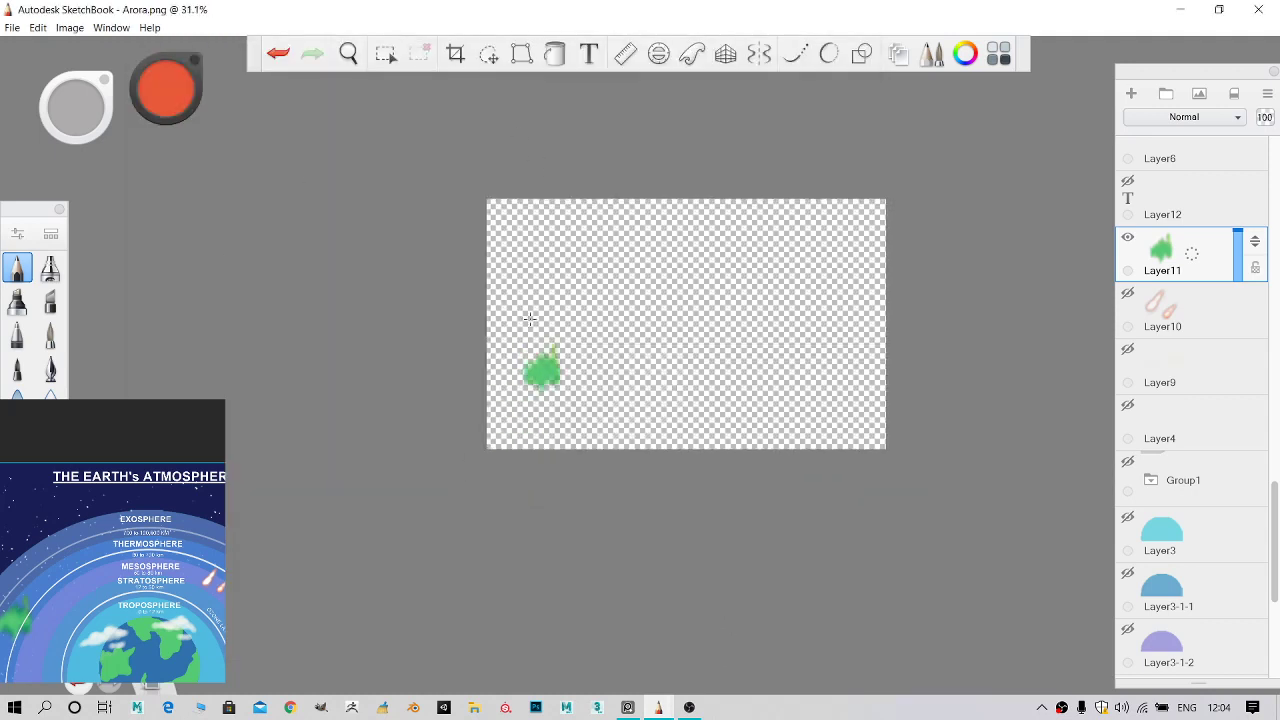
pyautogui.press('space')
pyautogui.moveTo(590, 386); pyautogui.dragTo(573, 470)
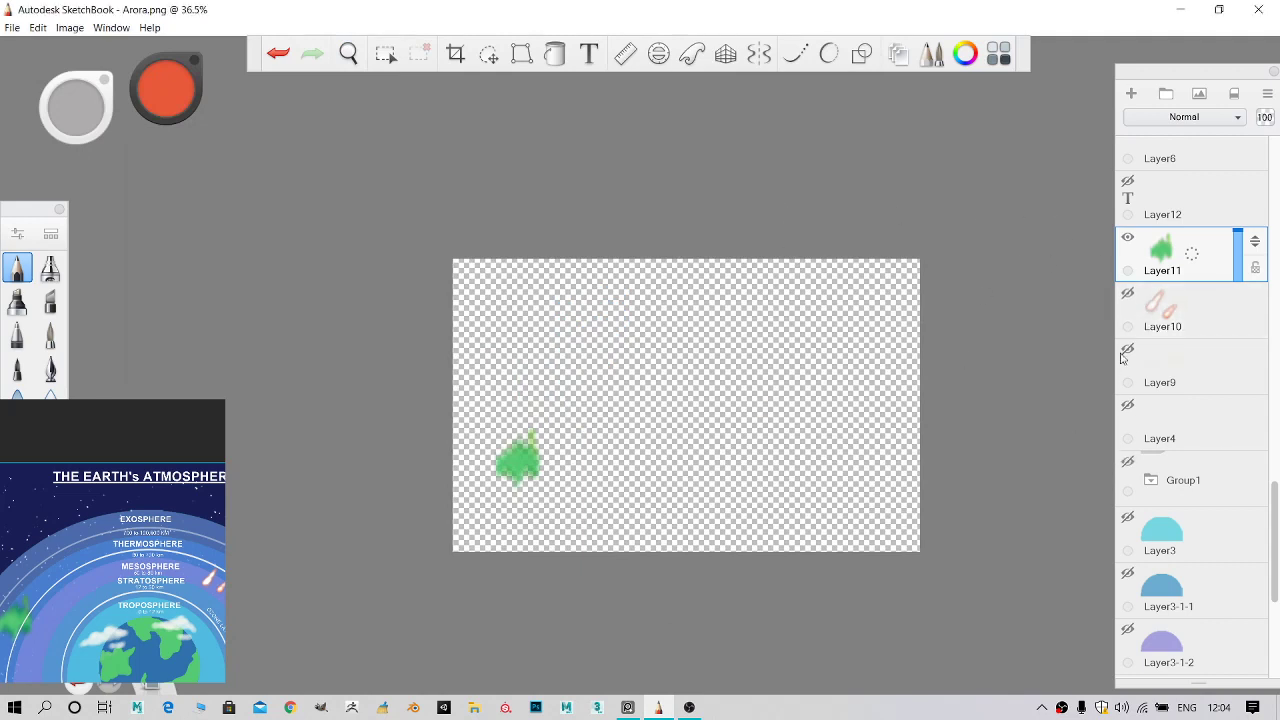
pyautogui.click(1122, 357)
pyautogui.click(1127, 350)
pyautogui.click(1127, 350)
pyautogui.click(1127, 350)
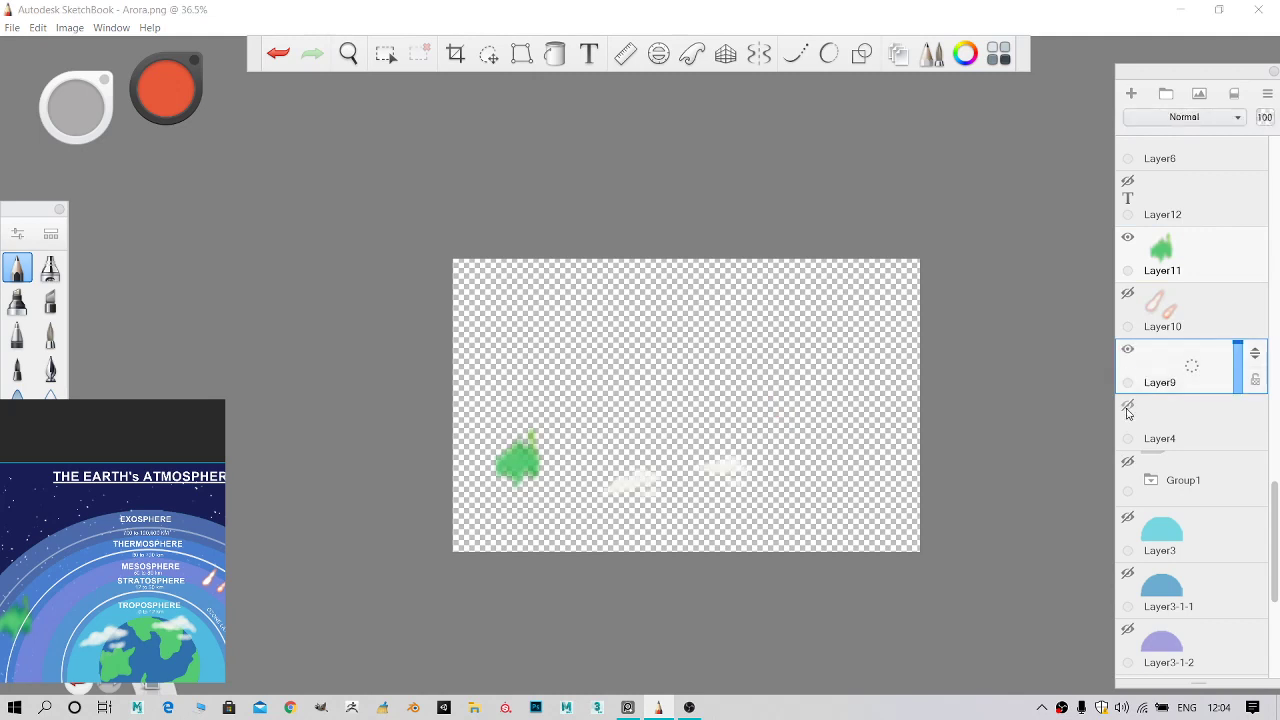
pyautogui.click(1128, 408)
pyautogui.click(1128, 408)
pyautogui.click(1128, 408)
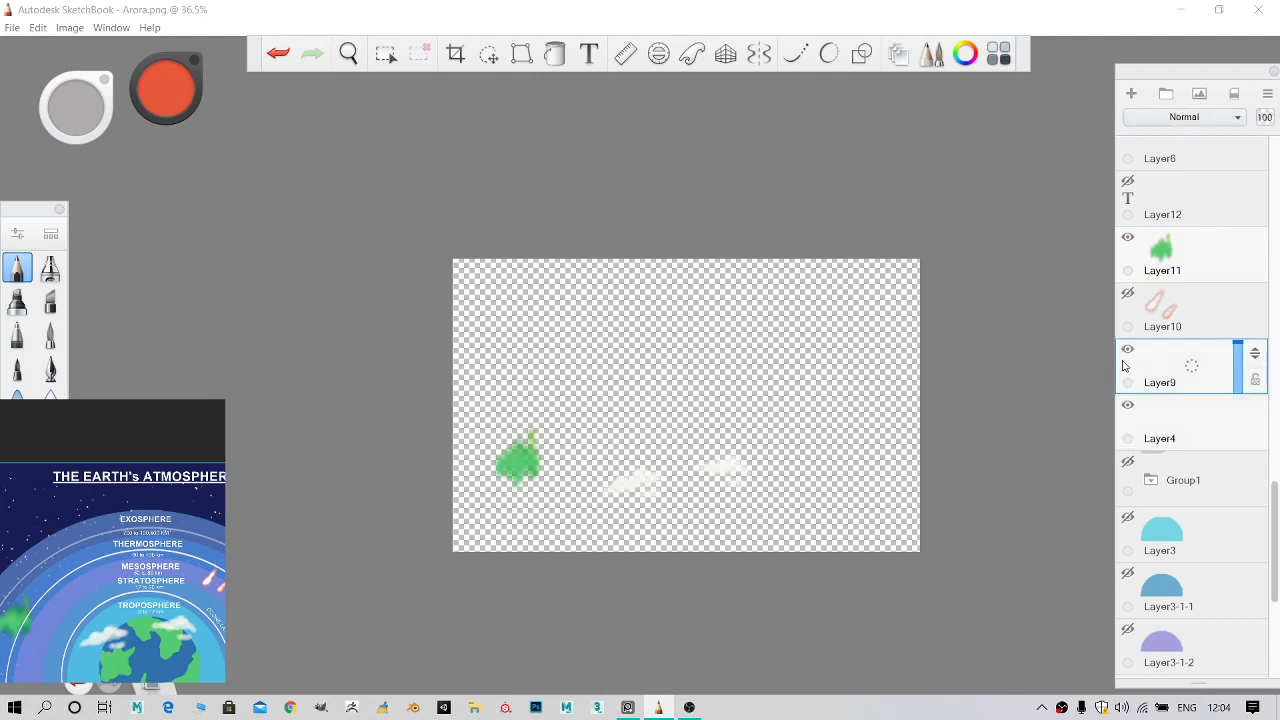
pyautogui.scroll(4, 582, 370)
pyautogui.press('space')
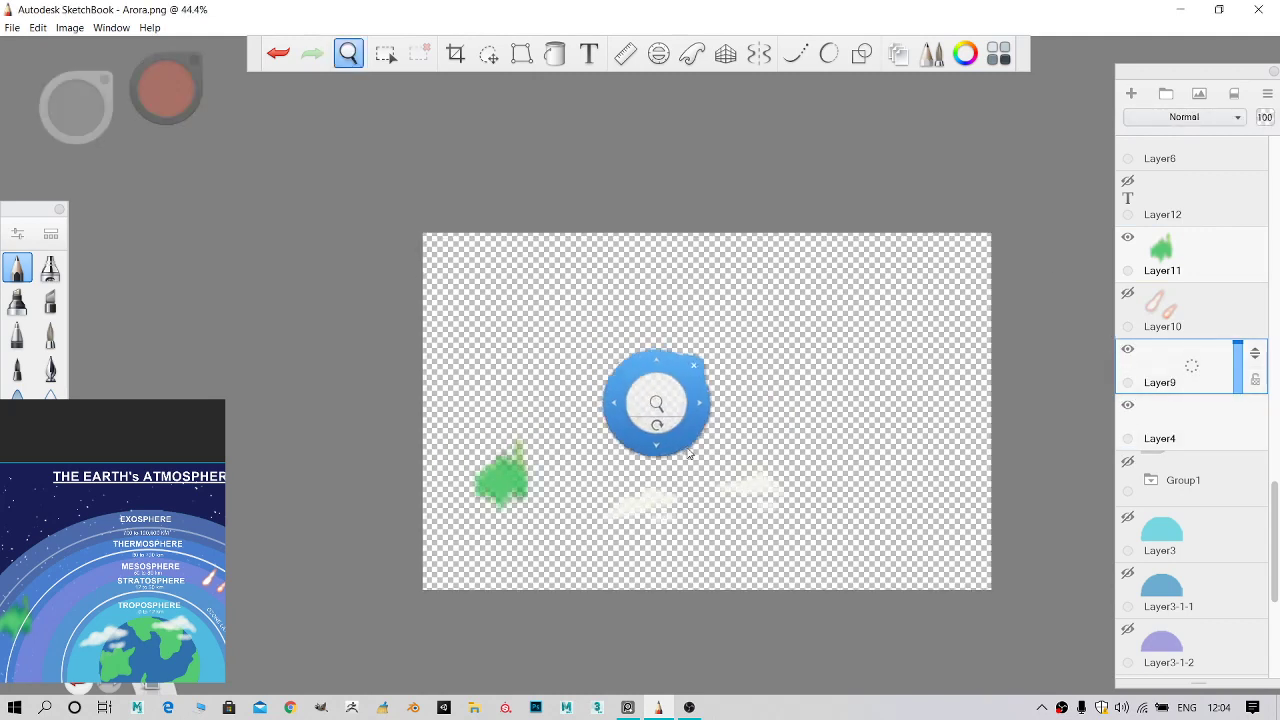
pyautogui.moveTo(682, 443); pyautogui.dragTo(618, 443)
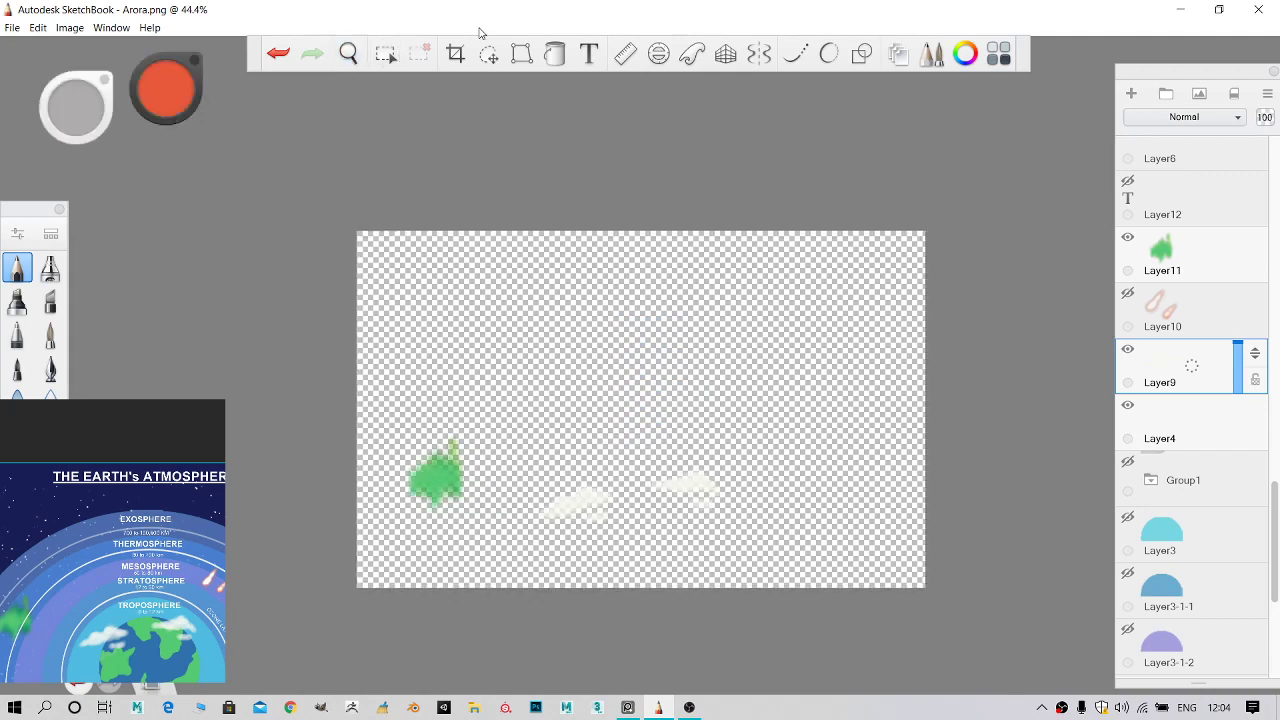
pyautogui.scroll(-1, 717, 306)
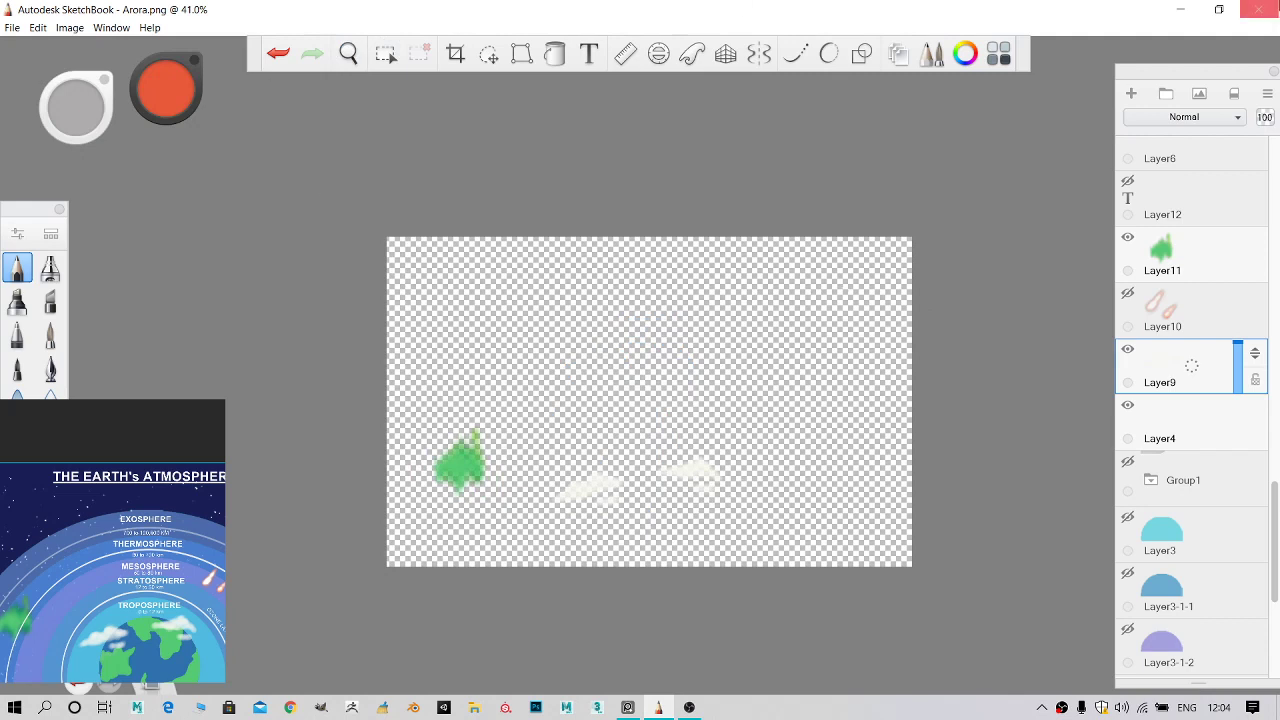
# Close SketchBook without saving the document's changes and open the Arora file's folder, Animation asset, in File Explorer.
pyautogui.click(1258, 9)
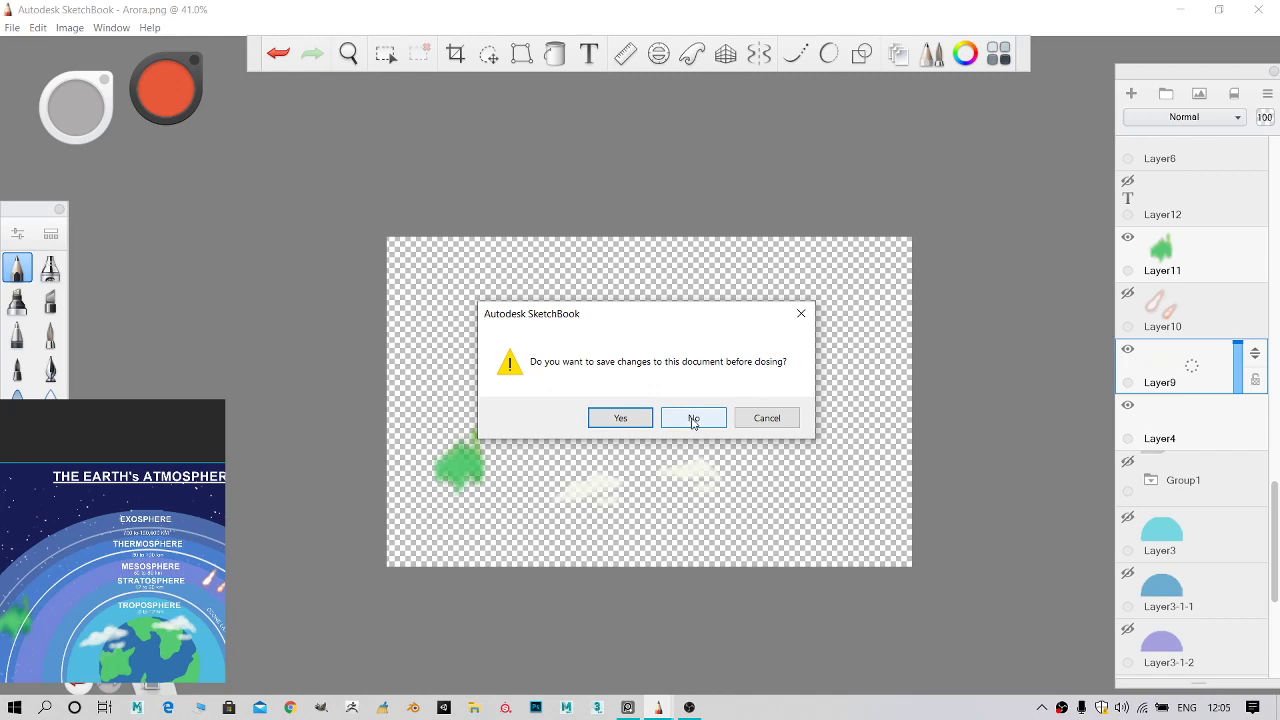
pyautogui.click(687, 425)
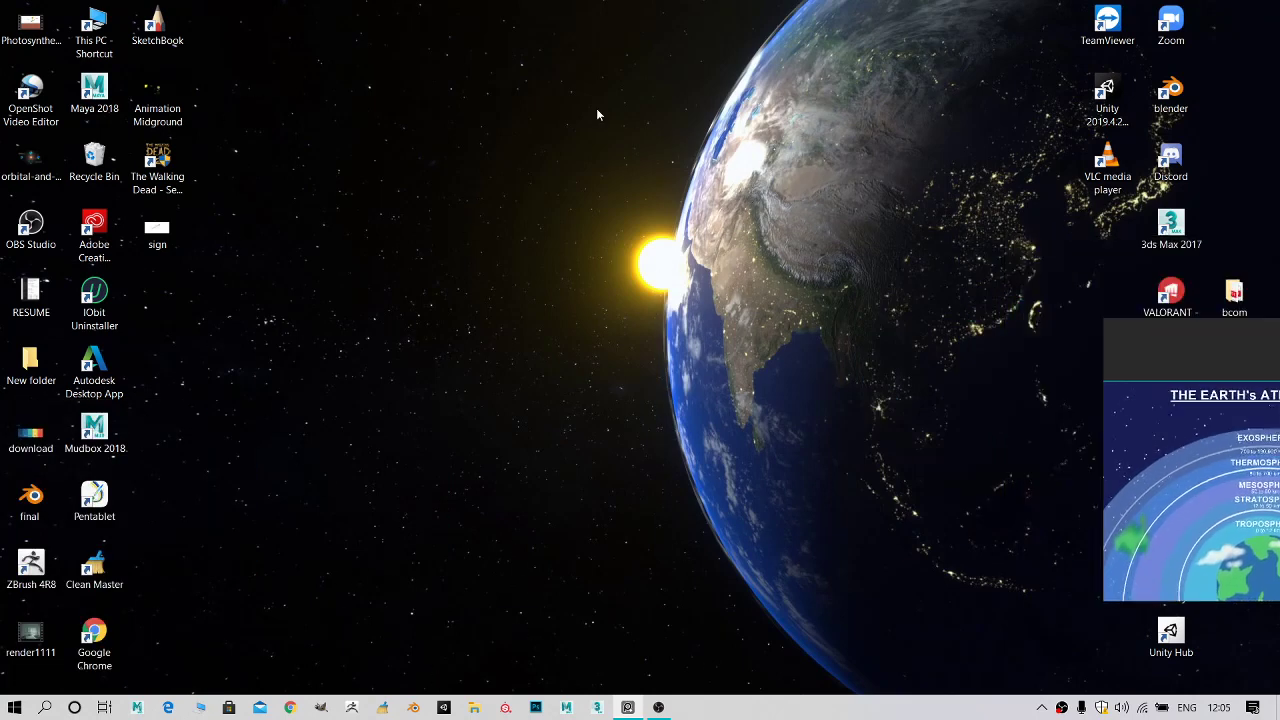
pyautogui.click(478, 712)
pyautogui.click(326, 334)
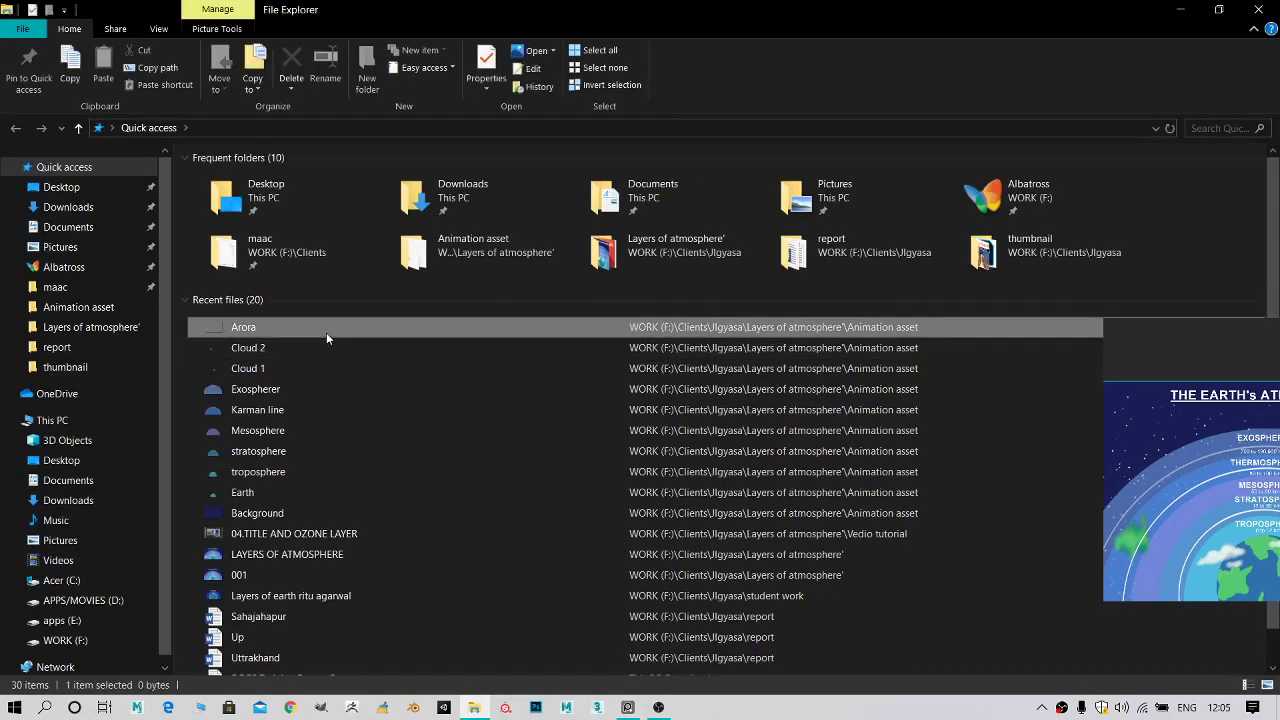
pyautogui.rightClick(326, 332)
pyautogui.click(259, 651)
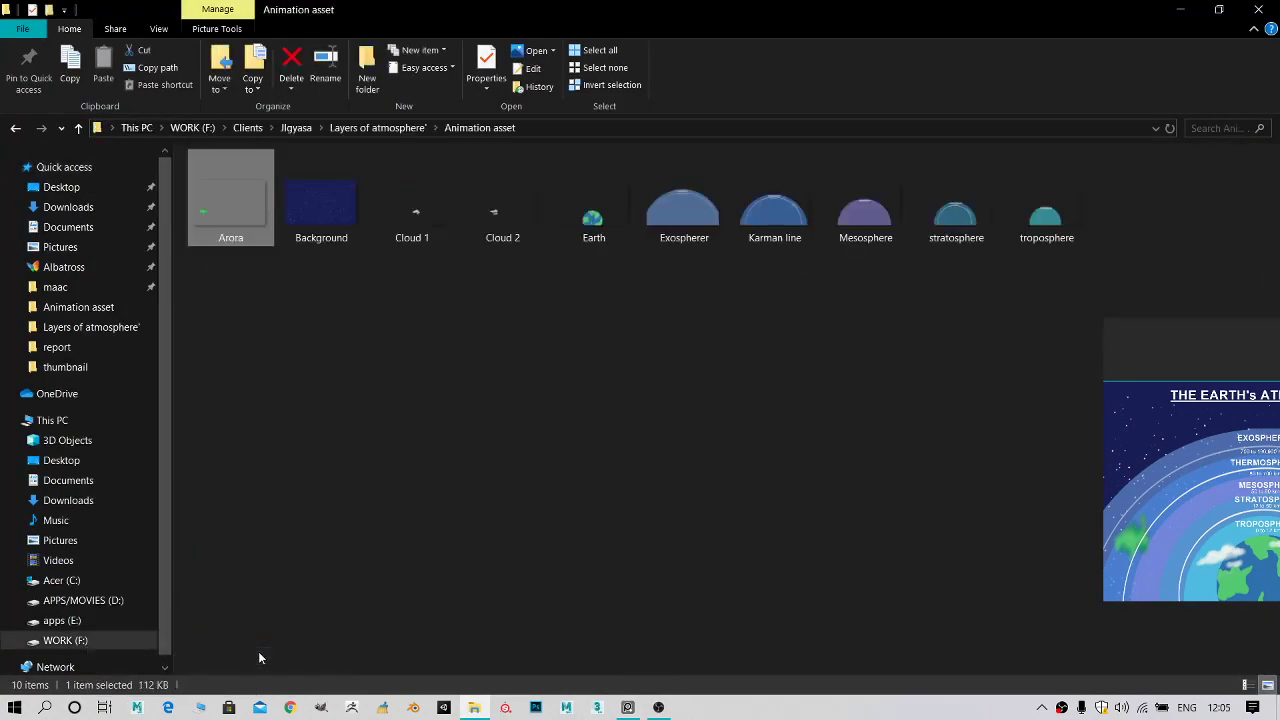
# Review the exported PNG assets one by one in Photos, starting from troposphere, and close the viewer.
pyautogui.doubleClick(1054, 215)
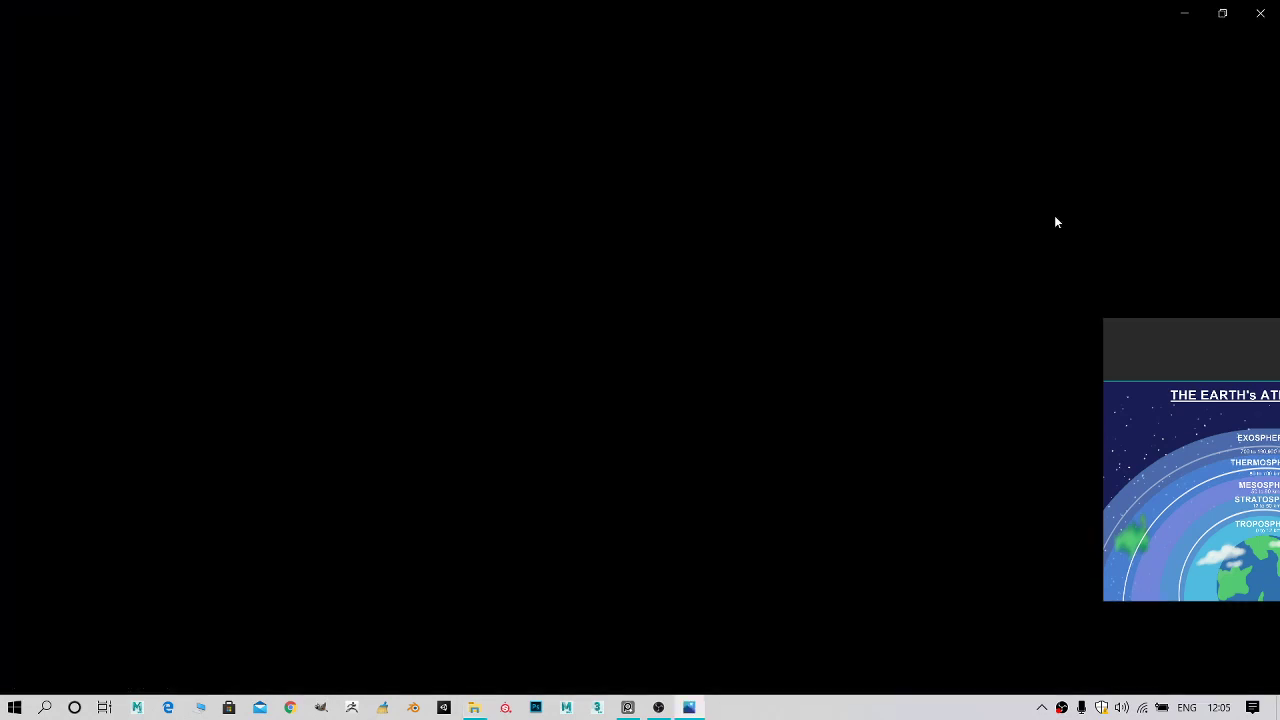
pyautogui.press('Right')
pyautogui.press('Right')
pyautogui.press('Right')
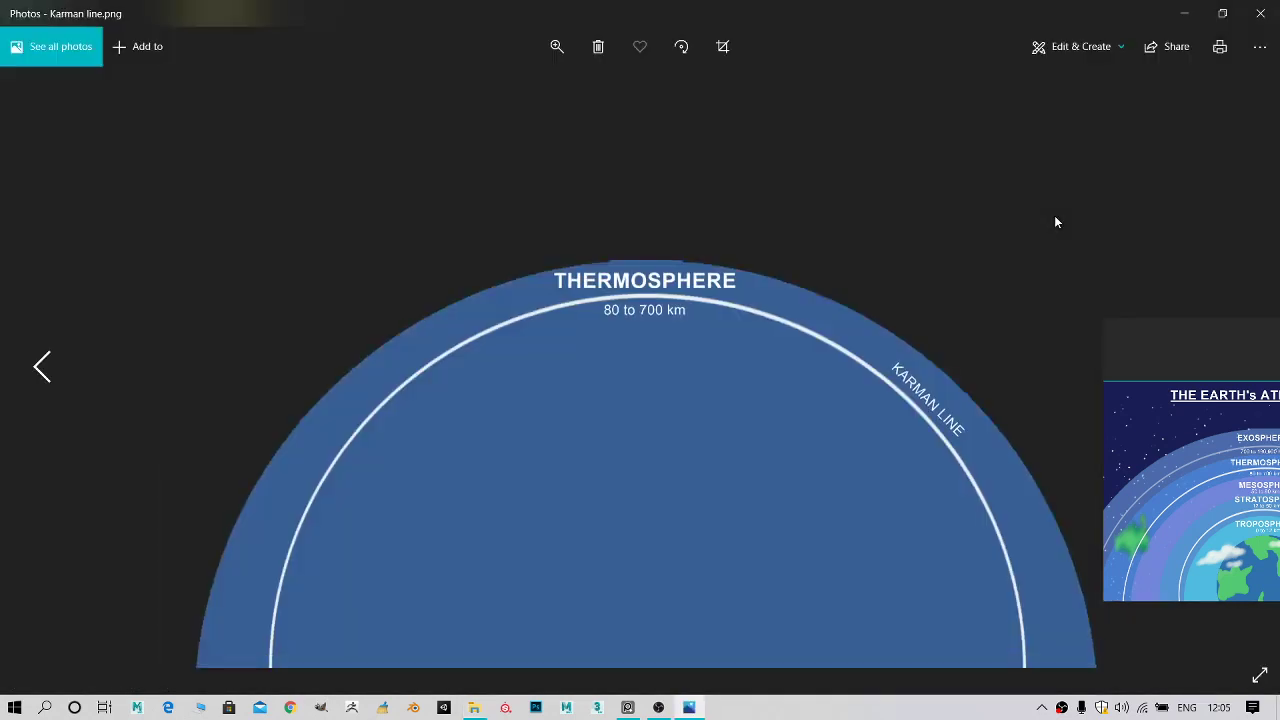
pyautogui.press('Right')
pyautogui.press('Right')
pyautogui.press('Right')
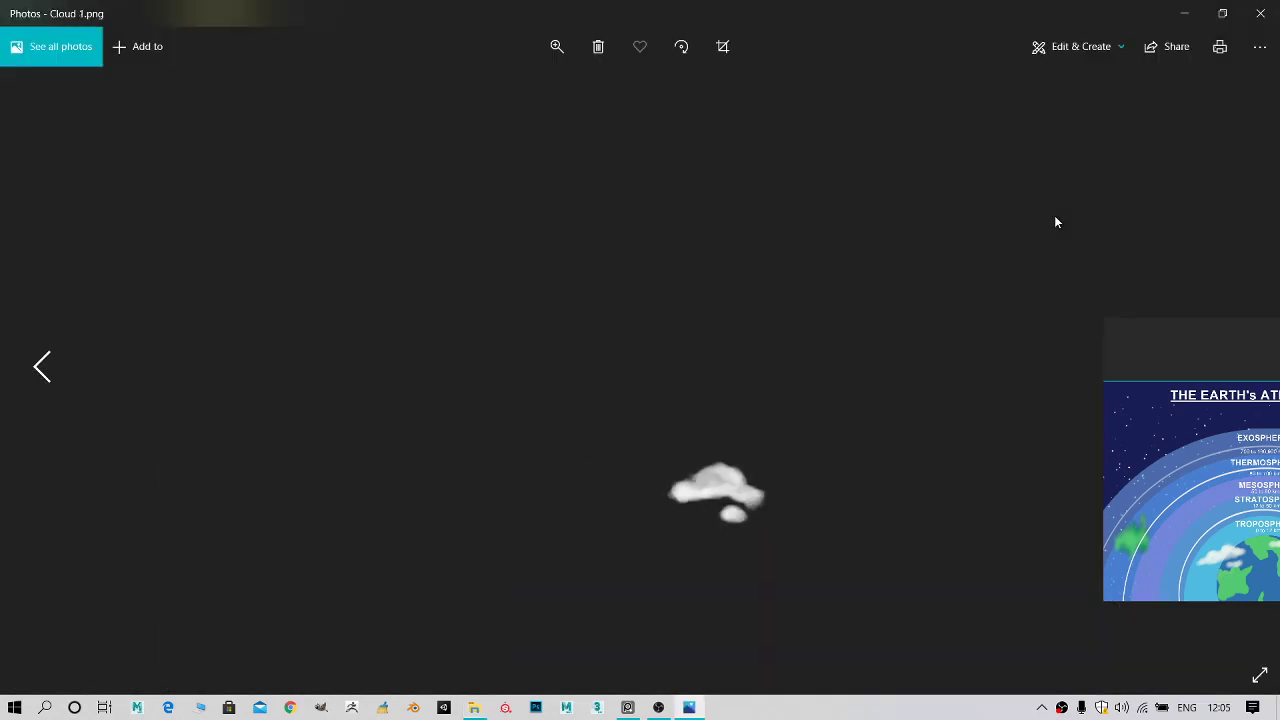
pyautogui.press('Right')
pyautogui.press('Right')
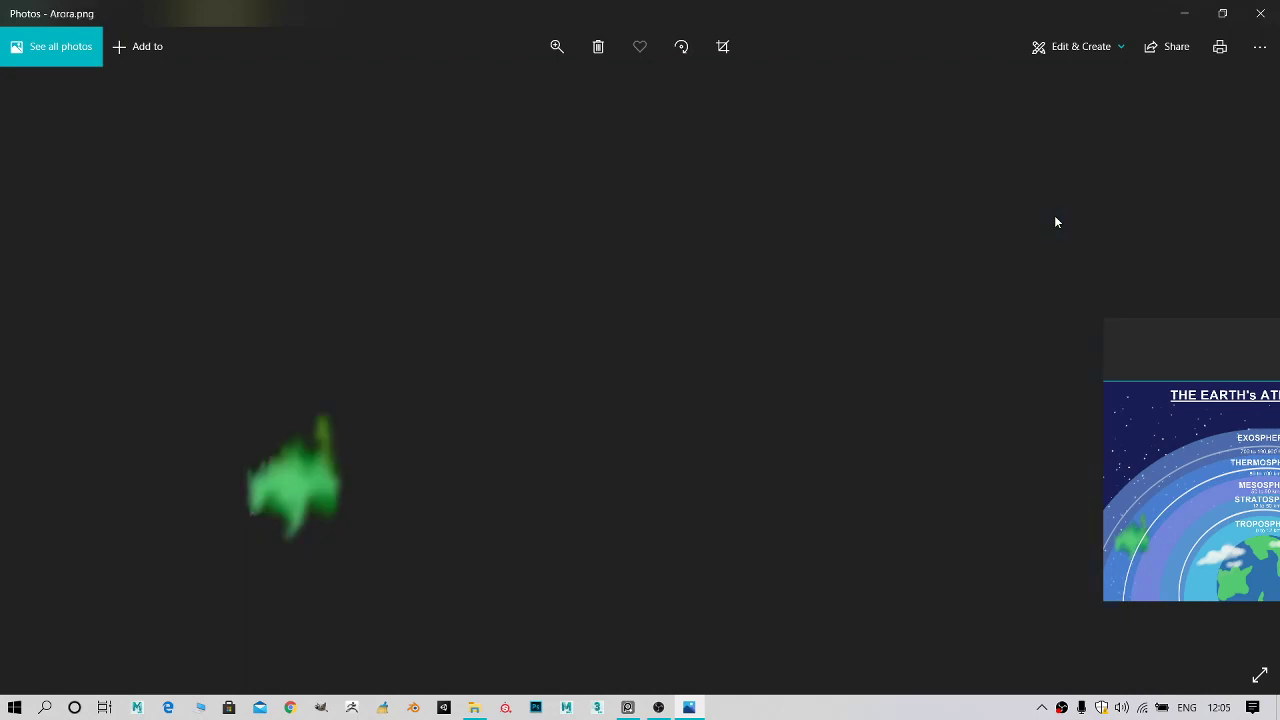
pyautogui.press('Left')
pyautogui.press('Left')
pyautogui.press('Left')
pyautogui.press('Left')
pyautogui.press('Left')
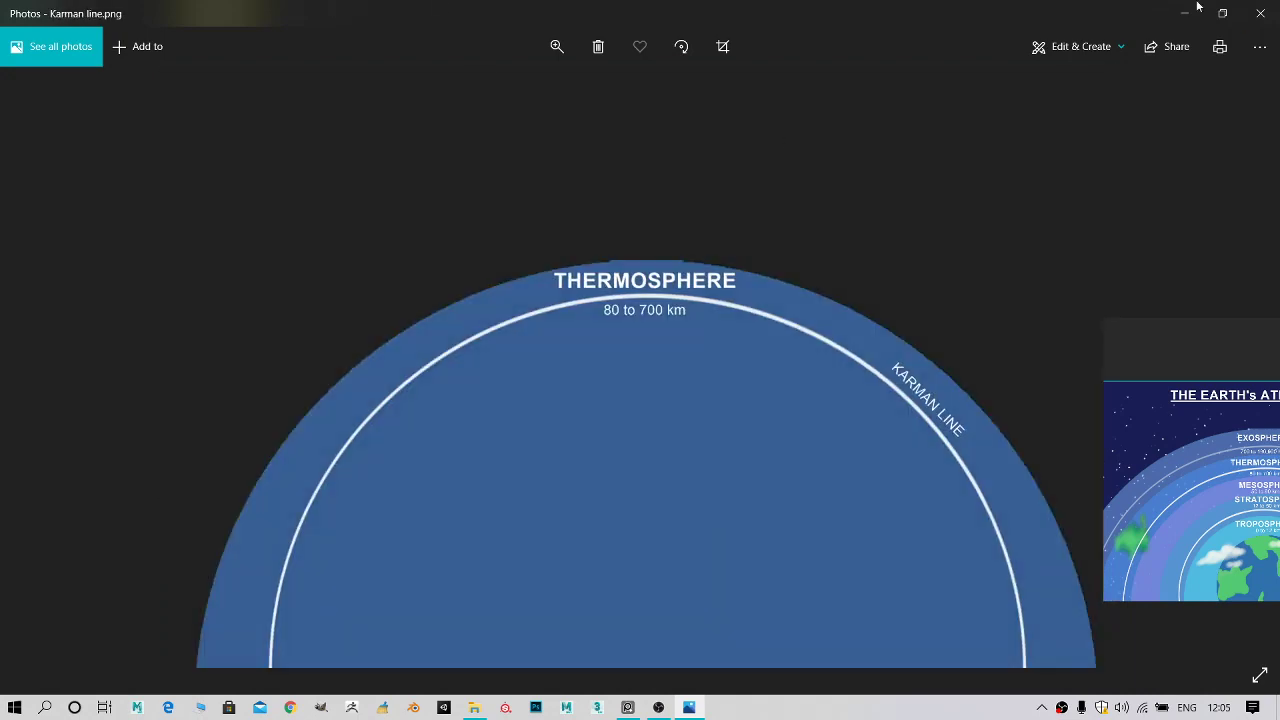
pyautogui.click(1260, 13)
# Copy the satellite, airplane and rocket images from the Layers of atmosphere' folder.
pyautogui.click(377, 127)
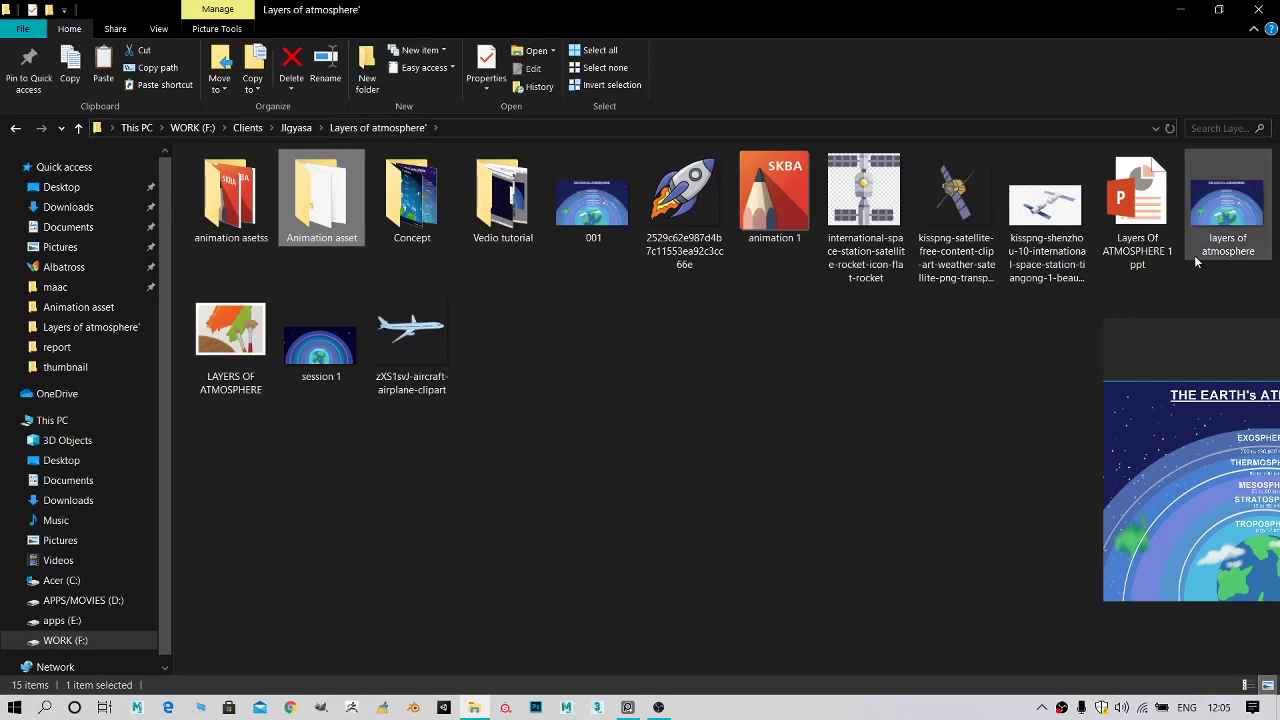
pyautogui.click(957, 217)
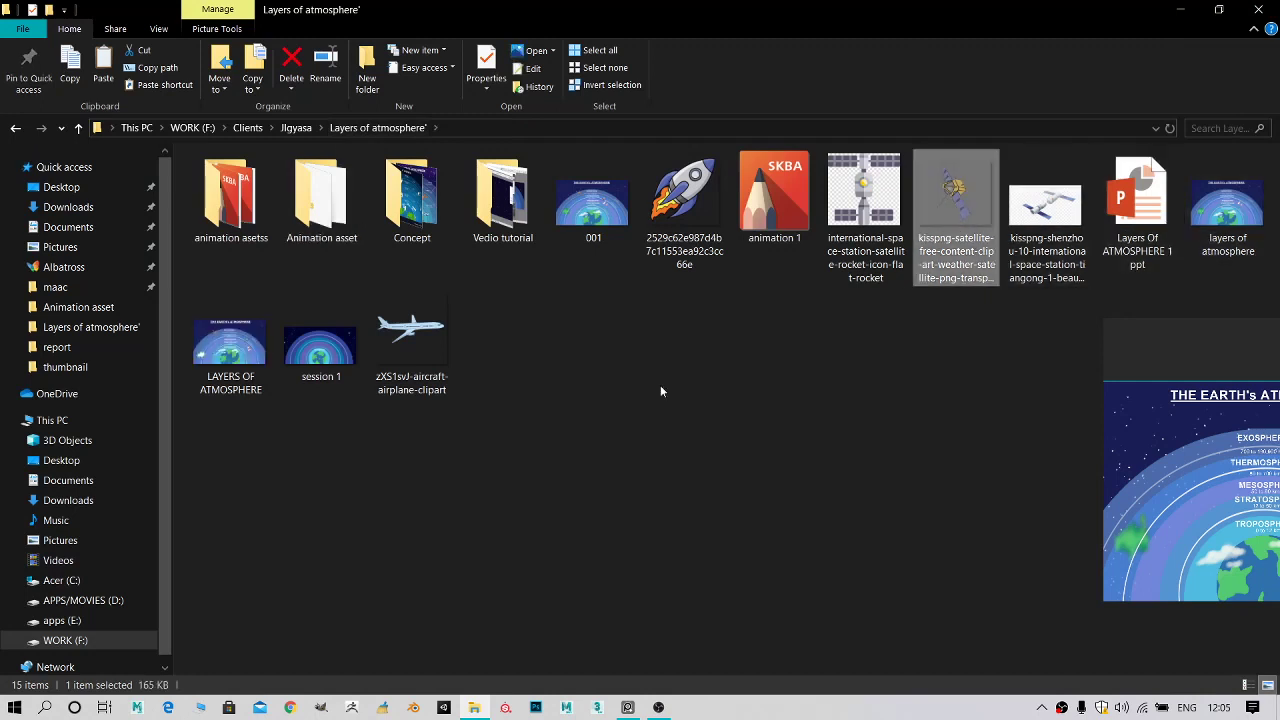
pyautogui.keyDown('ctrl'); pyautogui.click(399, 350); pyautogui.keyUp('ctrl')
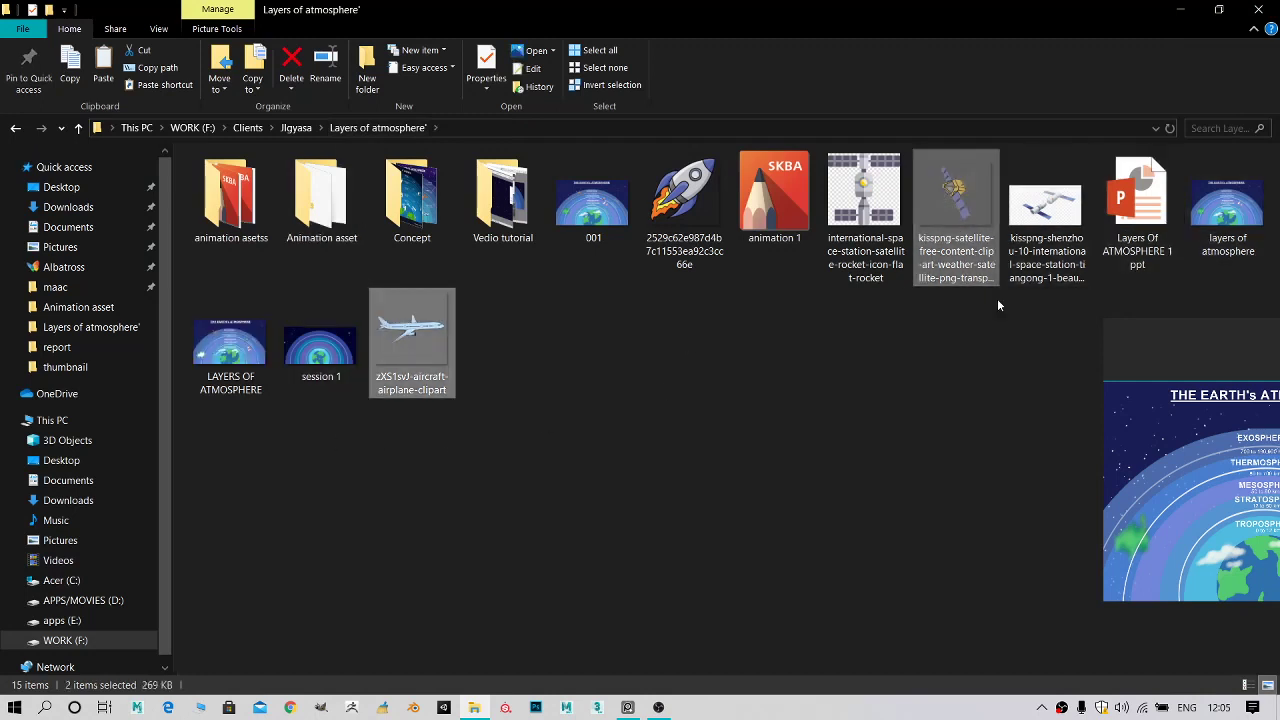
pyautogui.keyDown('ctrl'); pyautogui.click(673, 210); pyautogui.keyUp('ctrl')
pyautogui.rightClick(686, 233)
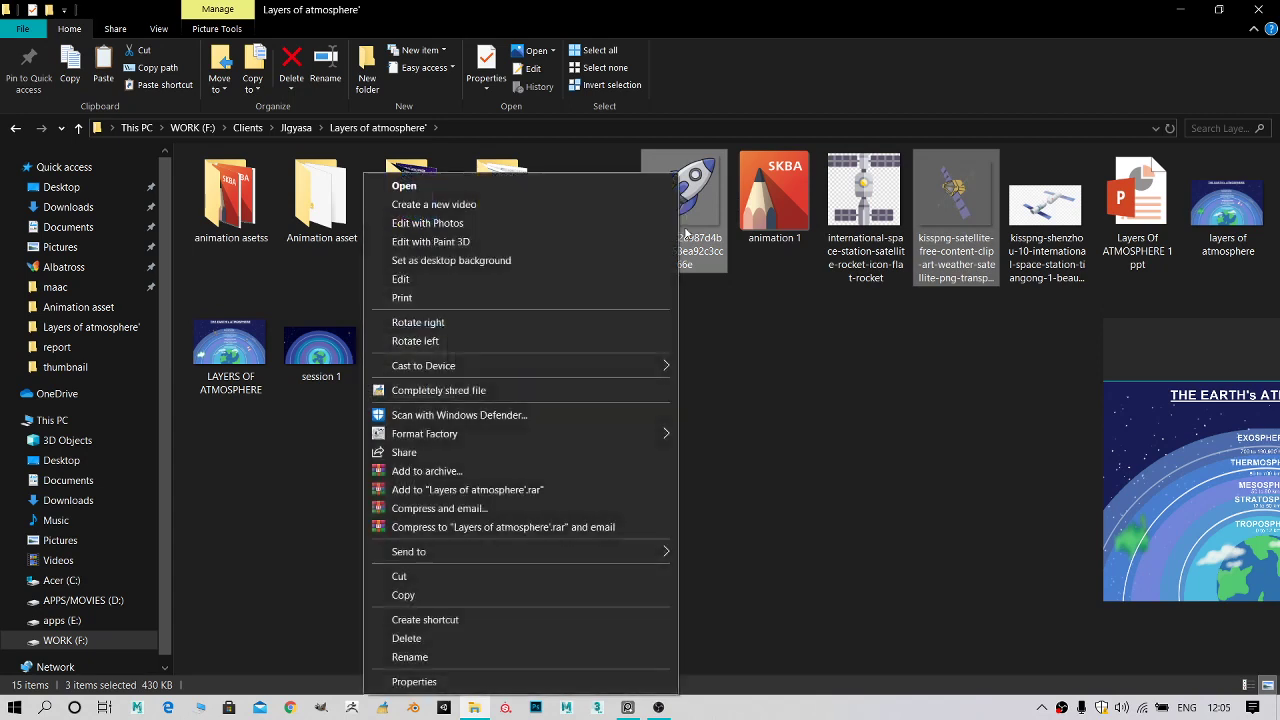
pyautogui.click(422, 593)
pyautogui.click(408, 218)
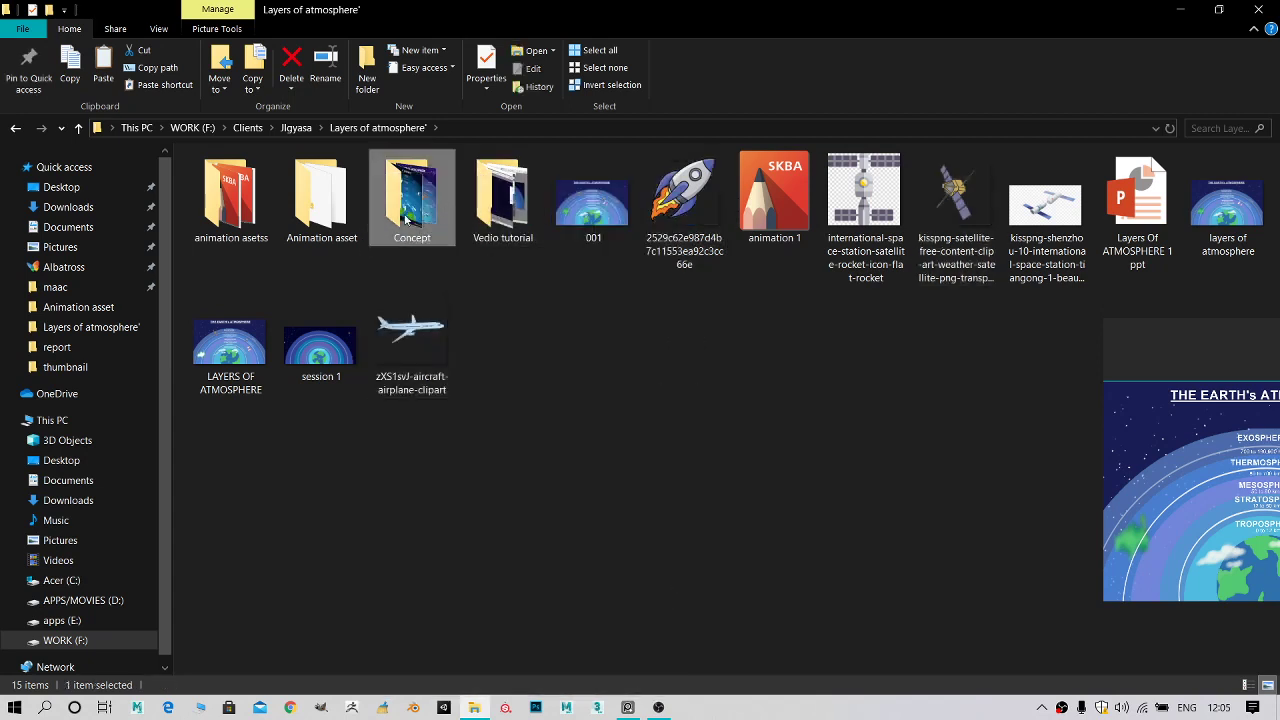
pyautogui.doubleClick(230, 200)
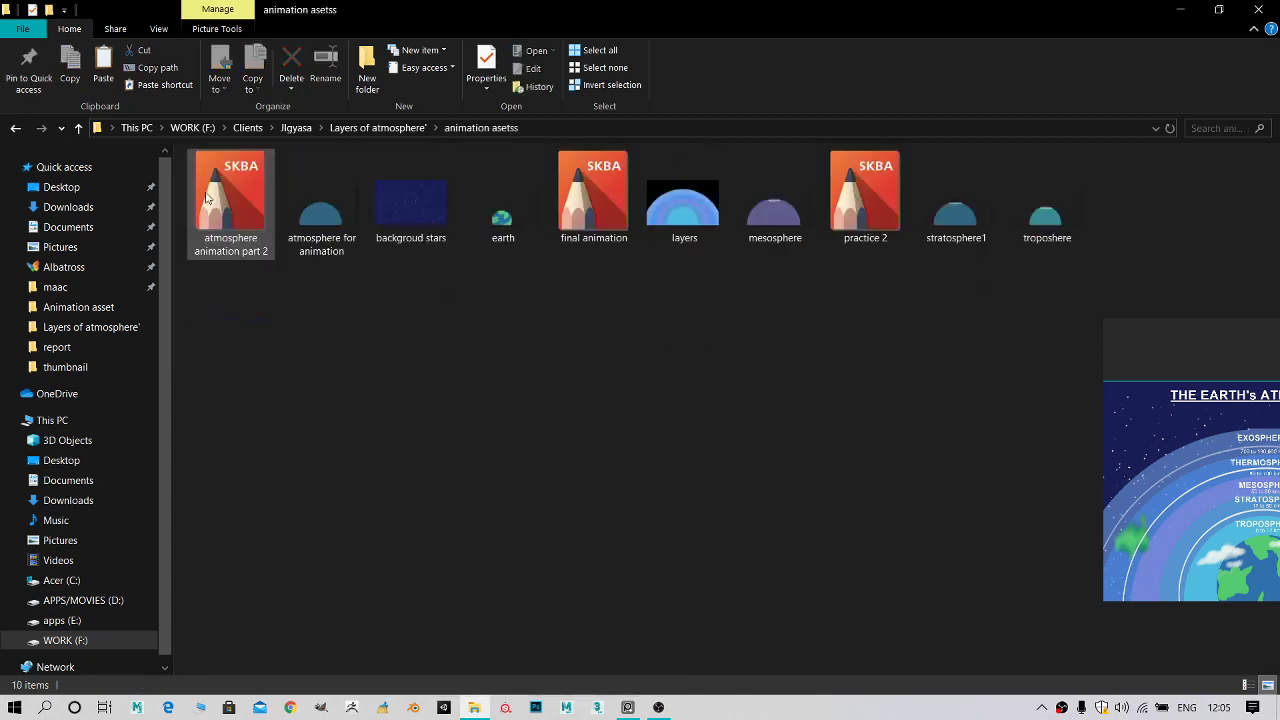
pyautogui.click(405, 129)
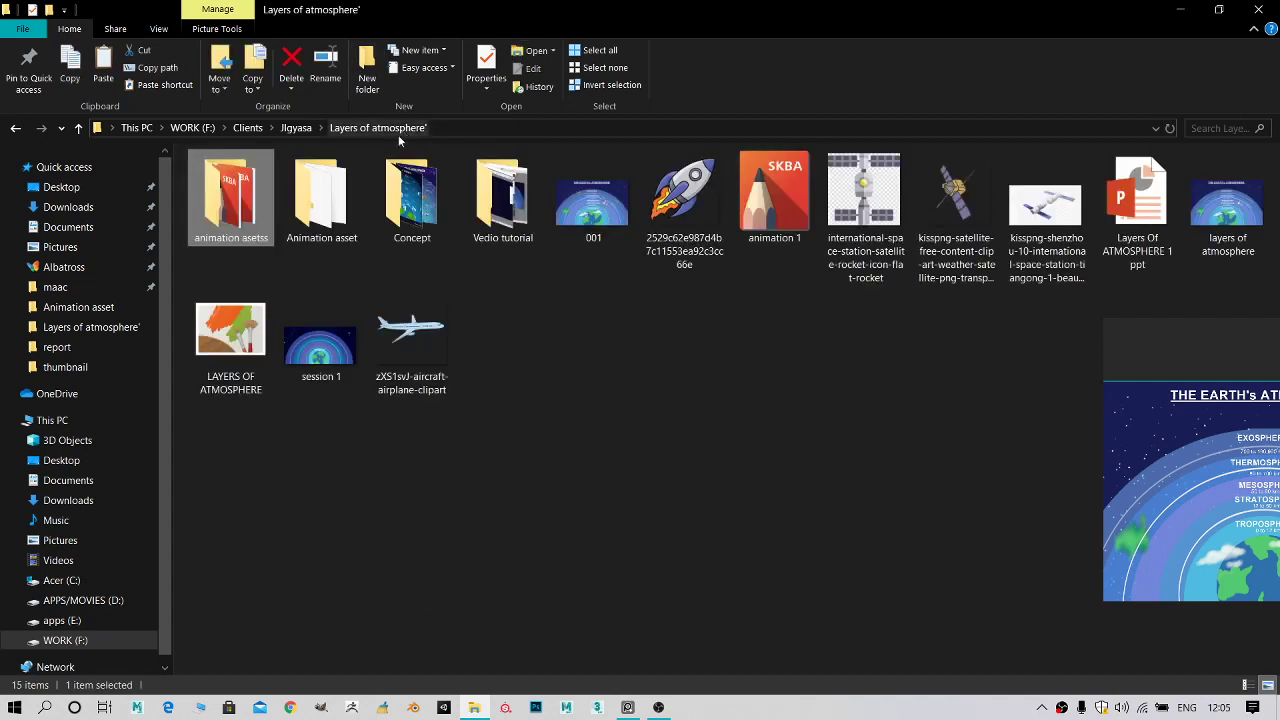
# Paste the copied rocket, satellite and airplane images into the Animation asset folder.
pyautogui.doubleClick(321, 200)
pyautogui.rightClick(340, 323)
pyautogui.click(420, 440)
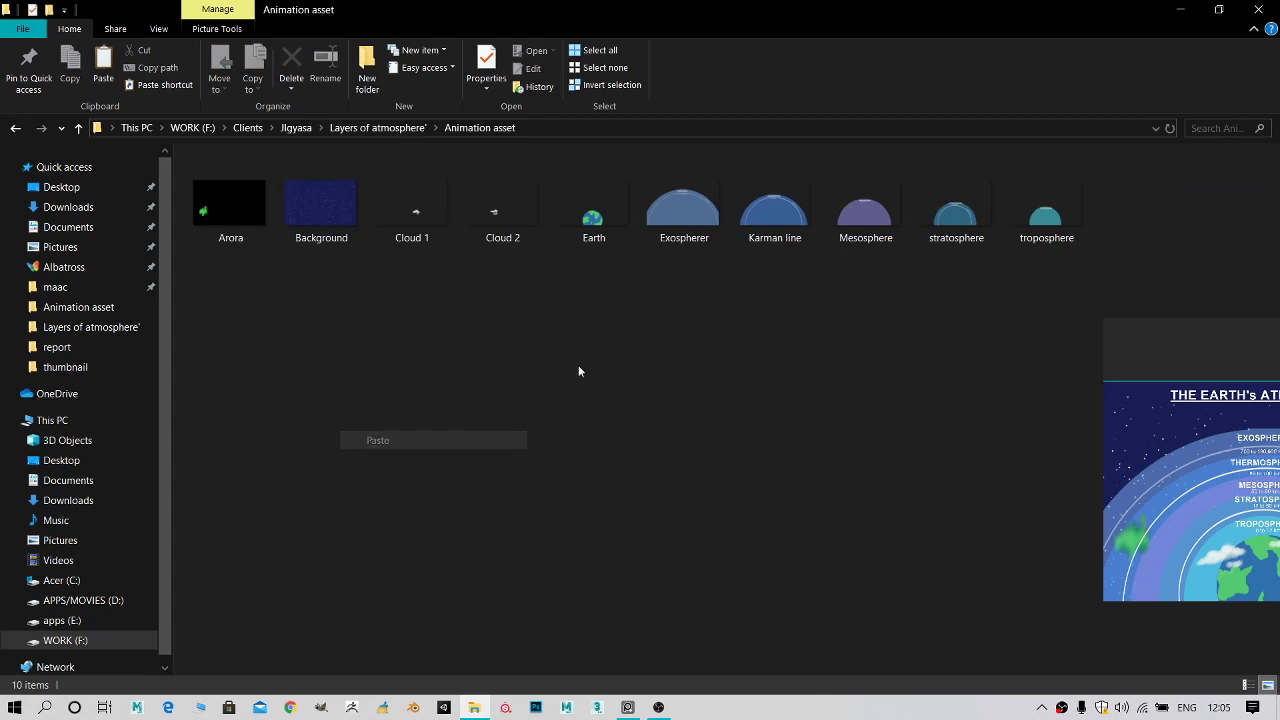
# Review the images in the Animation asset folder in Photos, from the rocket to the airplane, and close the viewer.
pyautogui.doubleClick(250, 205)
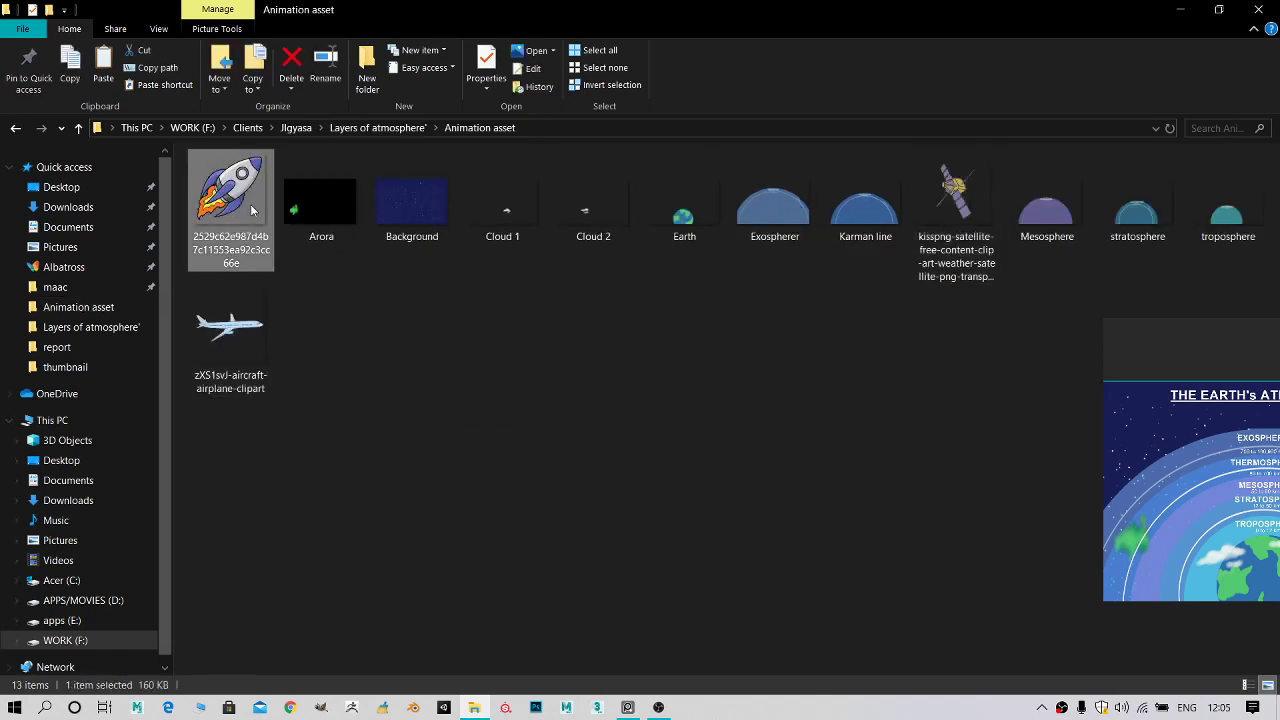
pyautogui.press('Right')
pyautogui.press('Right')
pyautogui.press('Right')
pyautogui.press('Right')
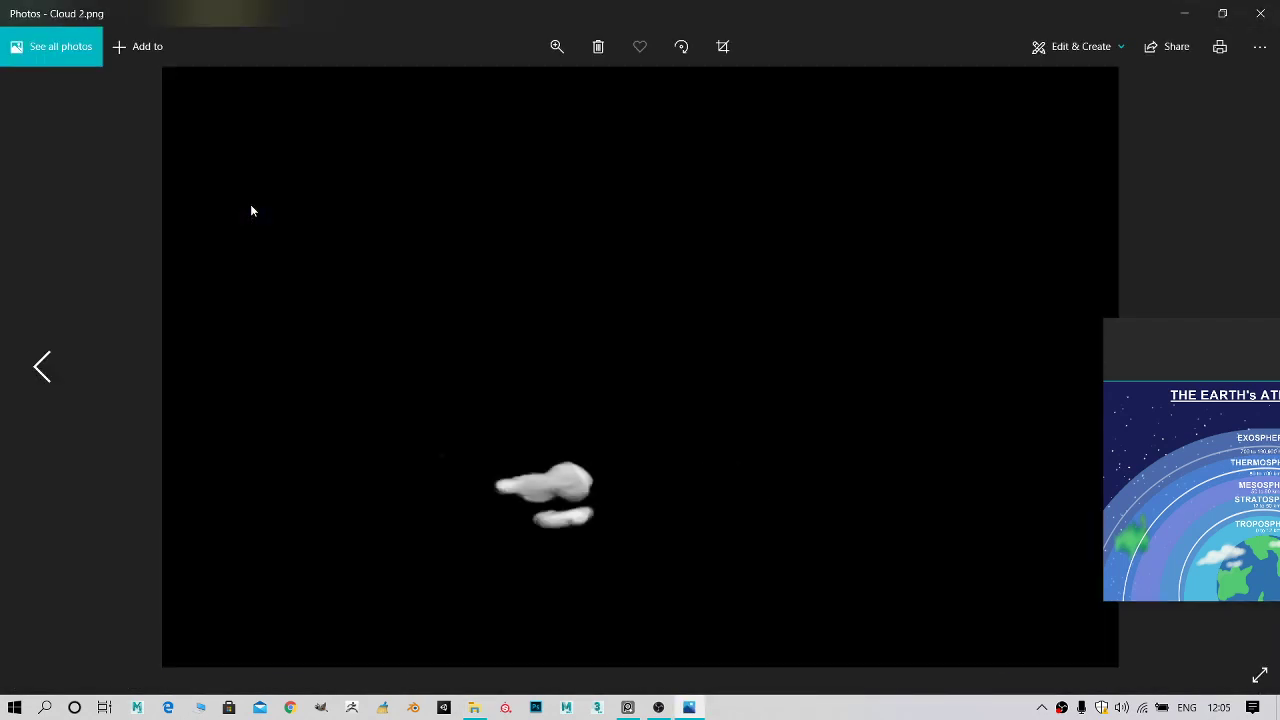
pyautogui.press('Right')
pyautogui.press('Right')
pyautogui.press('Right')
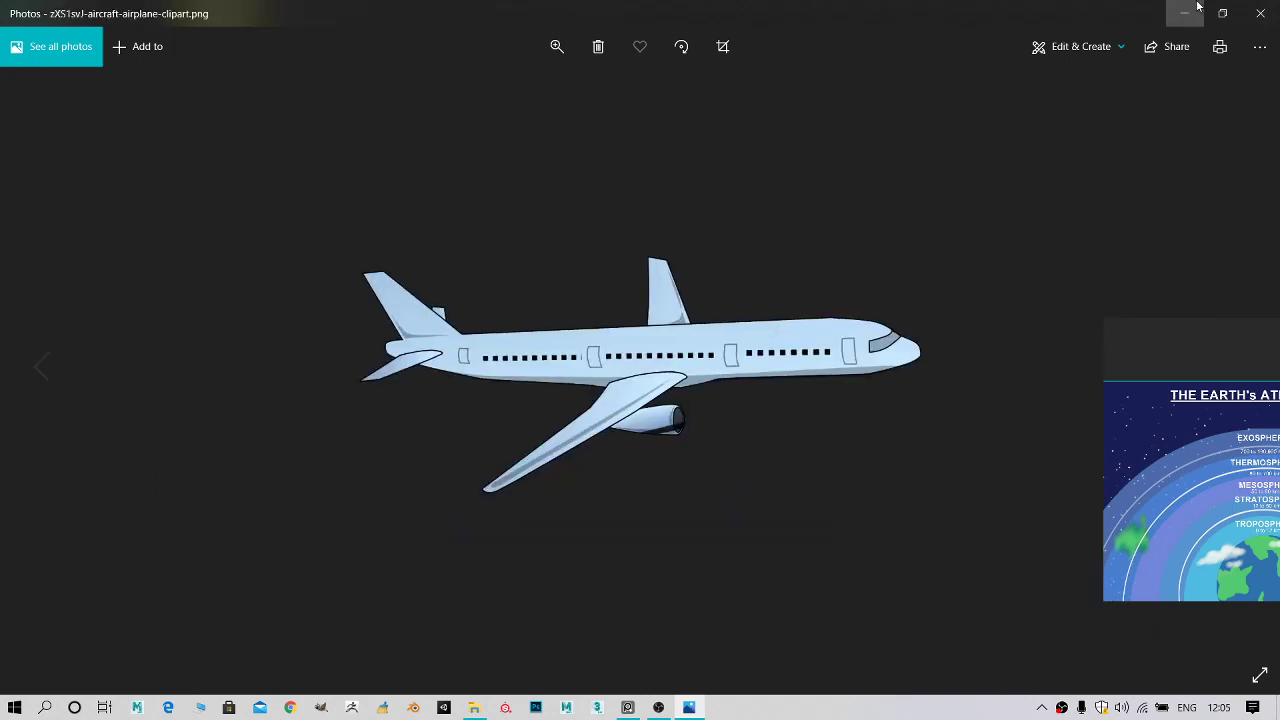
pyautogui.click(1260, 13)
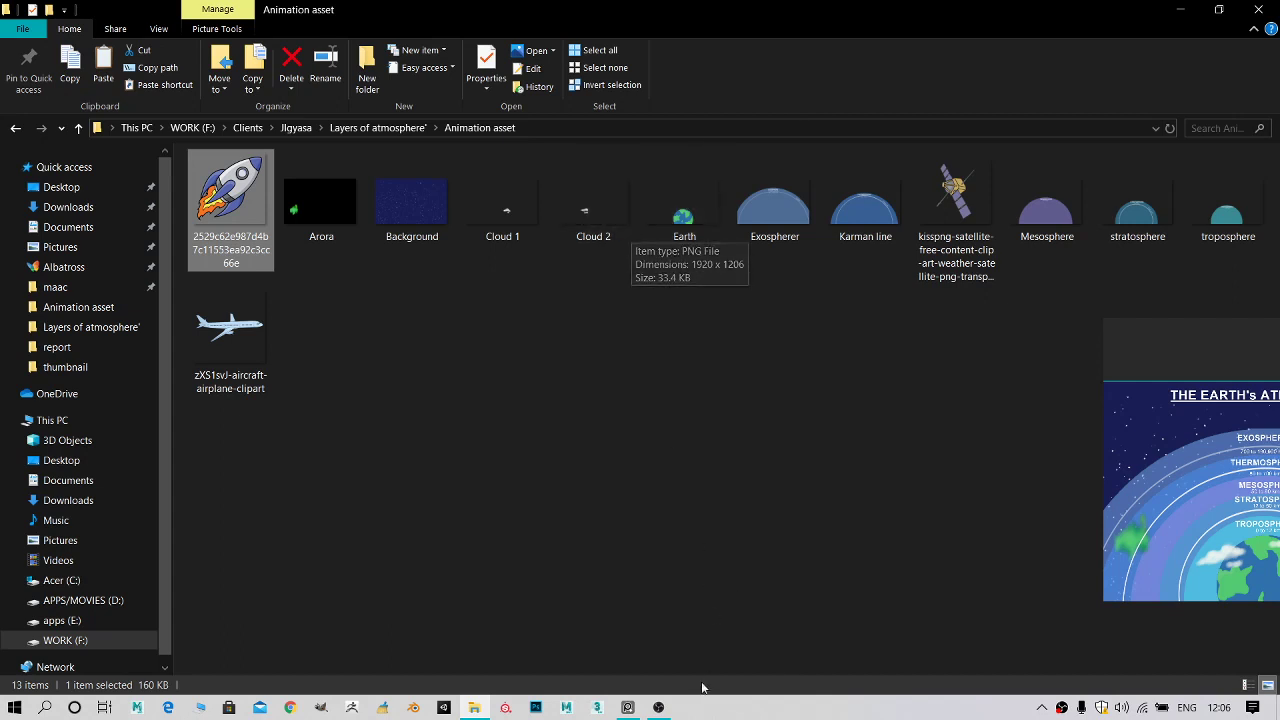
pyautogui.moveTo(653, 709)
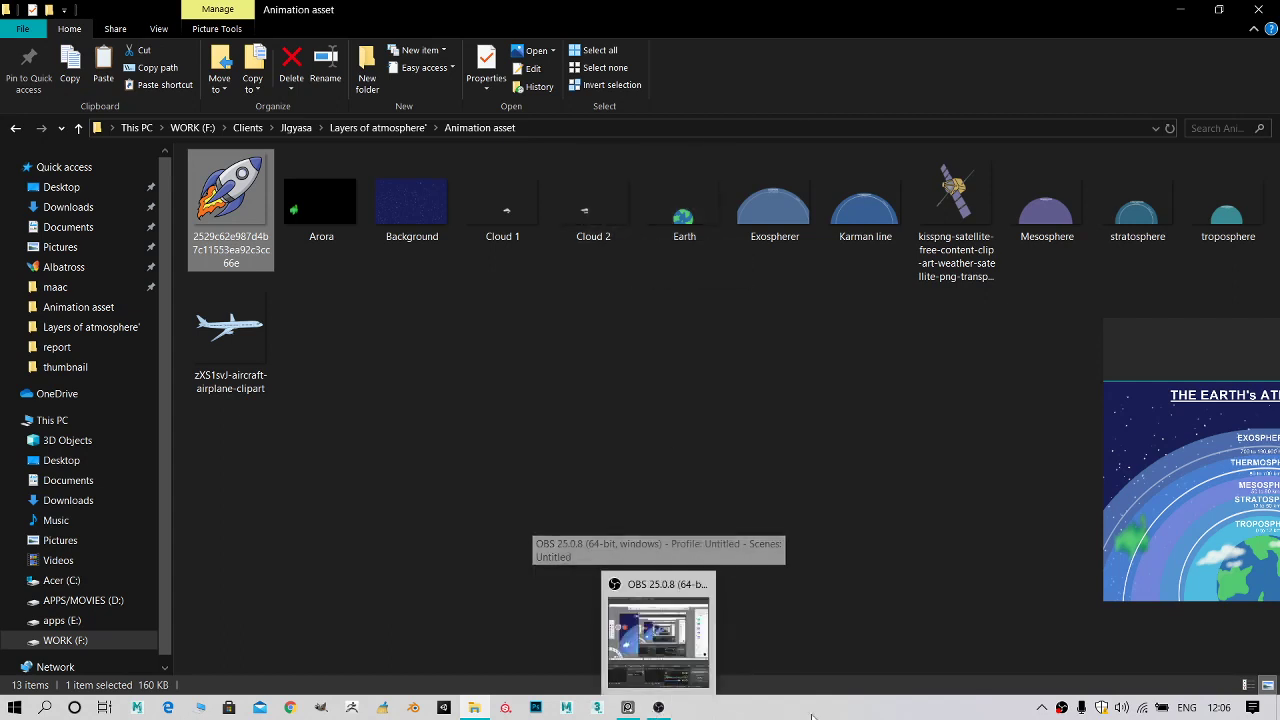